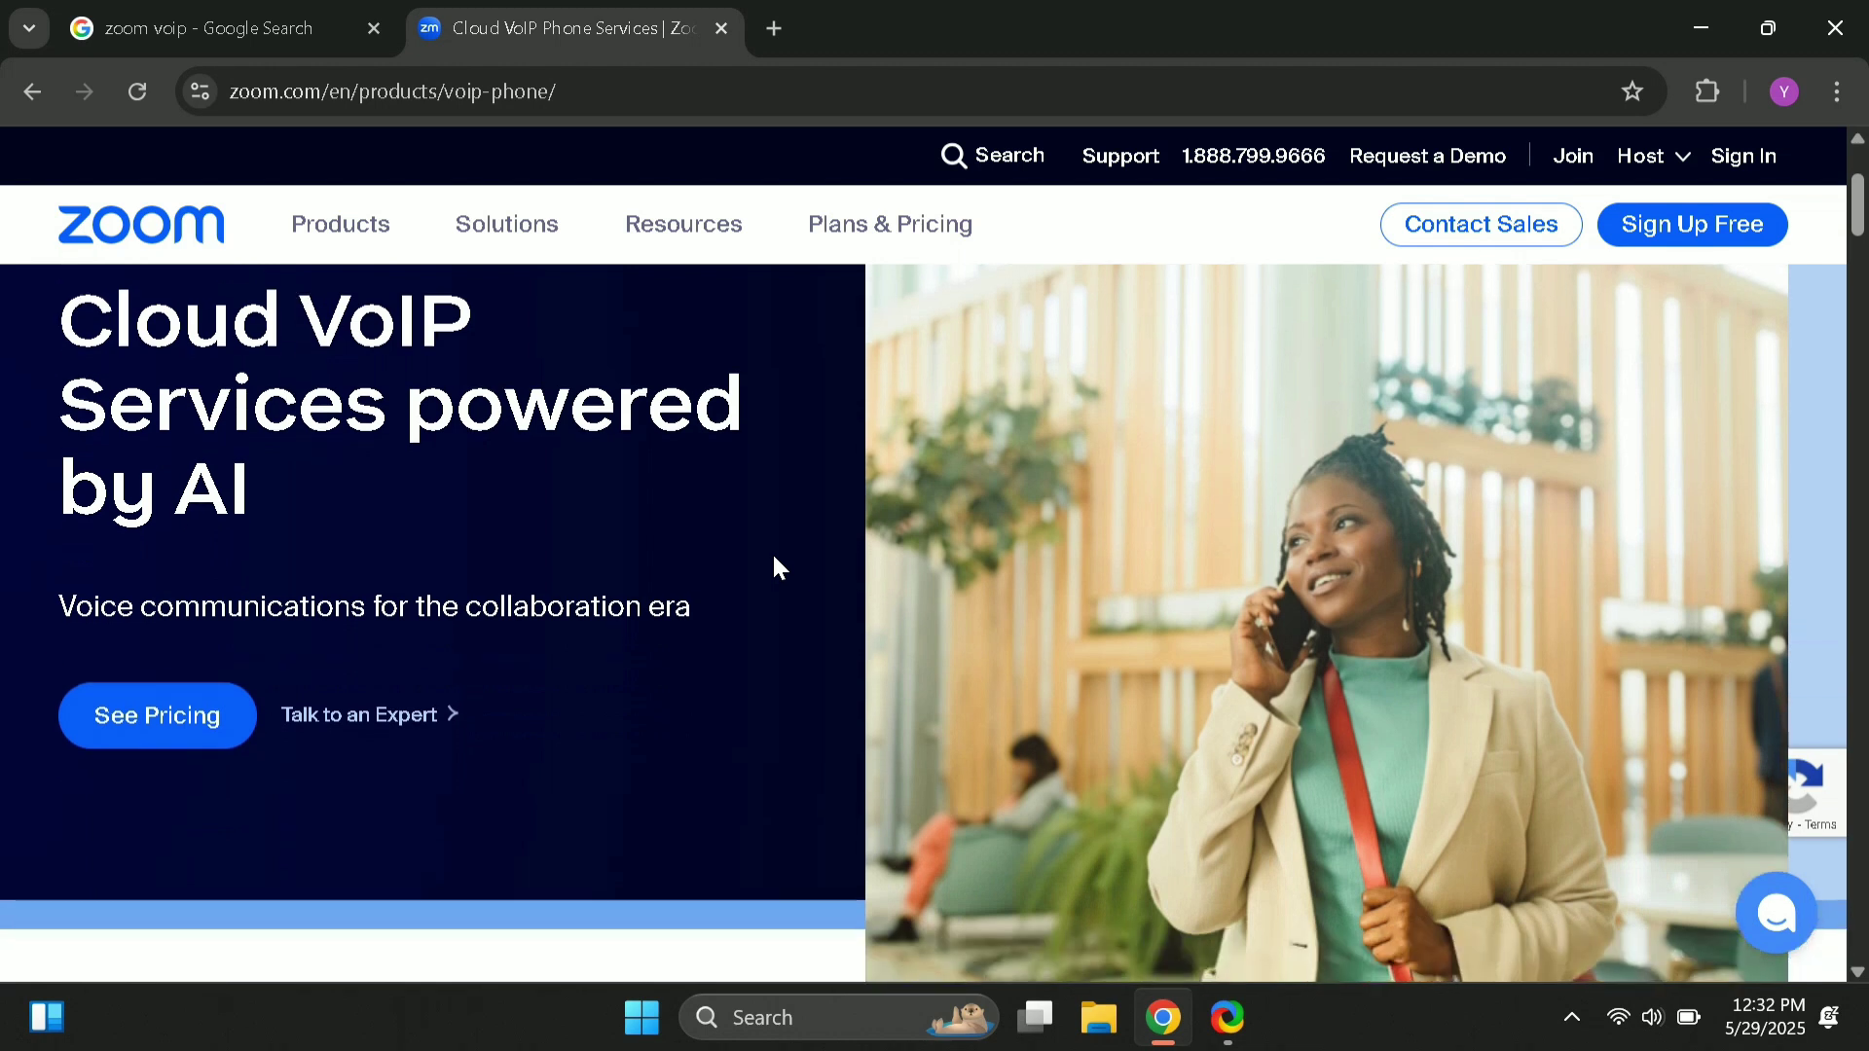
Step: Review the Cloud VoIP page from the introduction through the AI features to the cloud-based phone system cards
scroll(774, 558, up, 2)
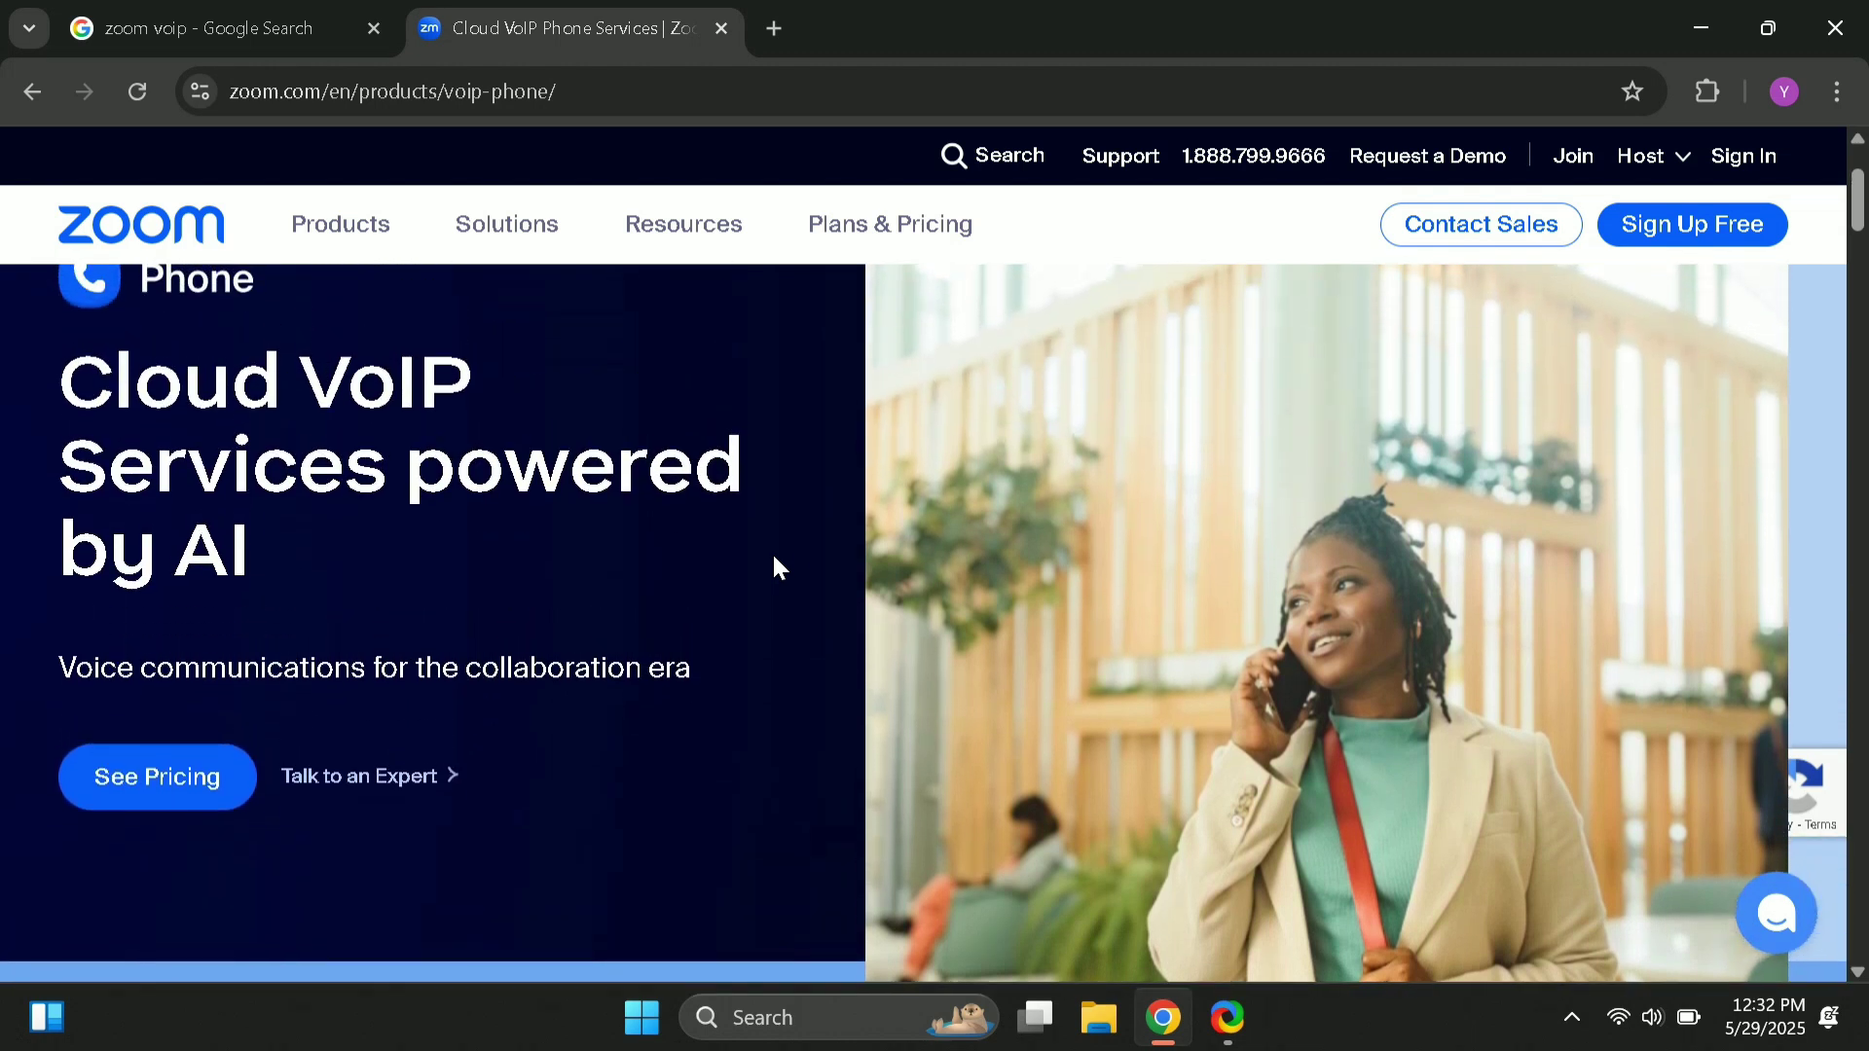
scroll(776, 564, down, 3)
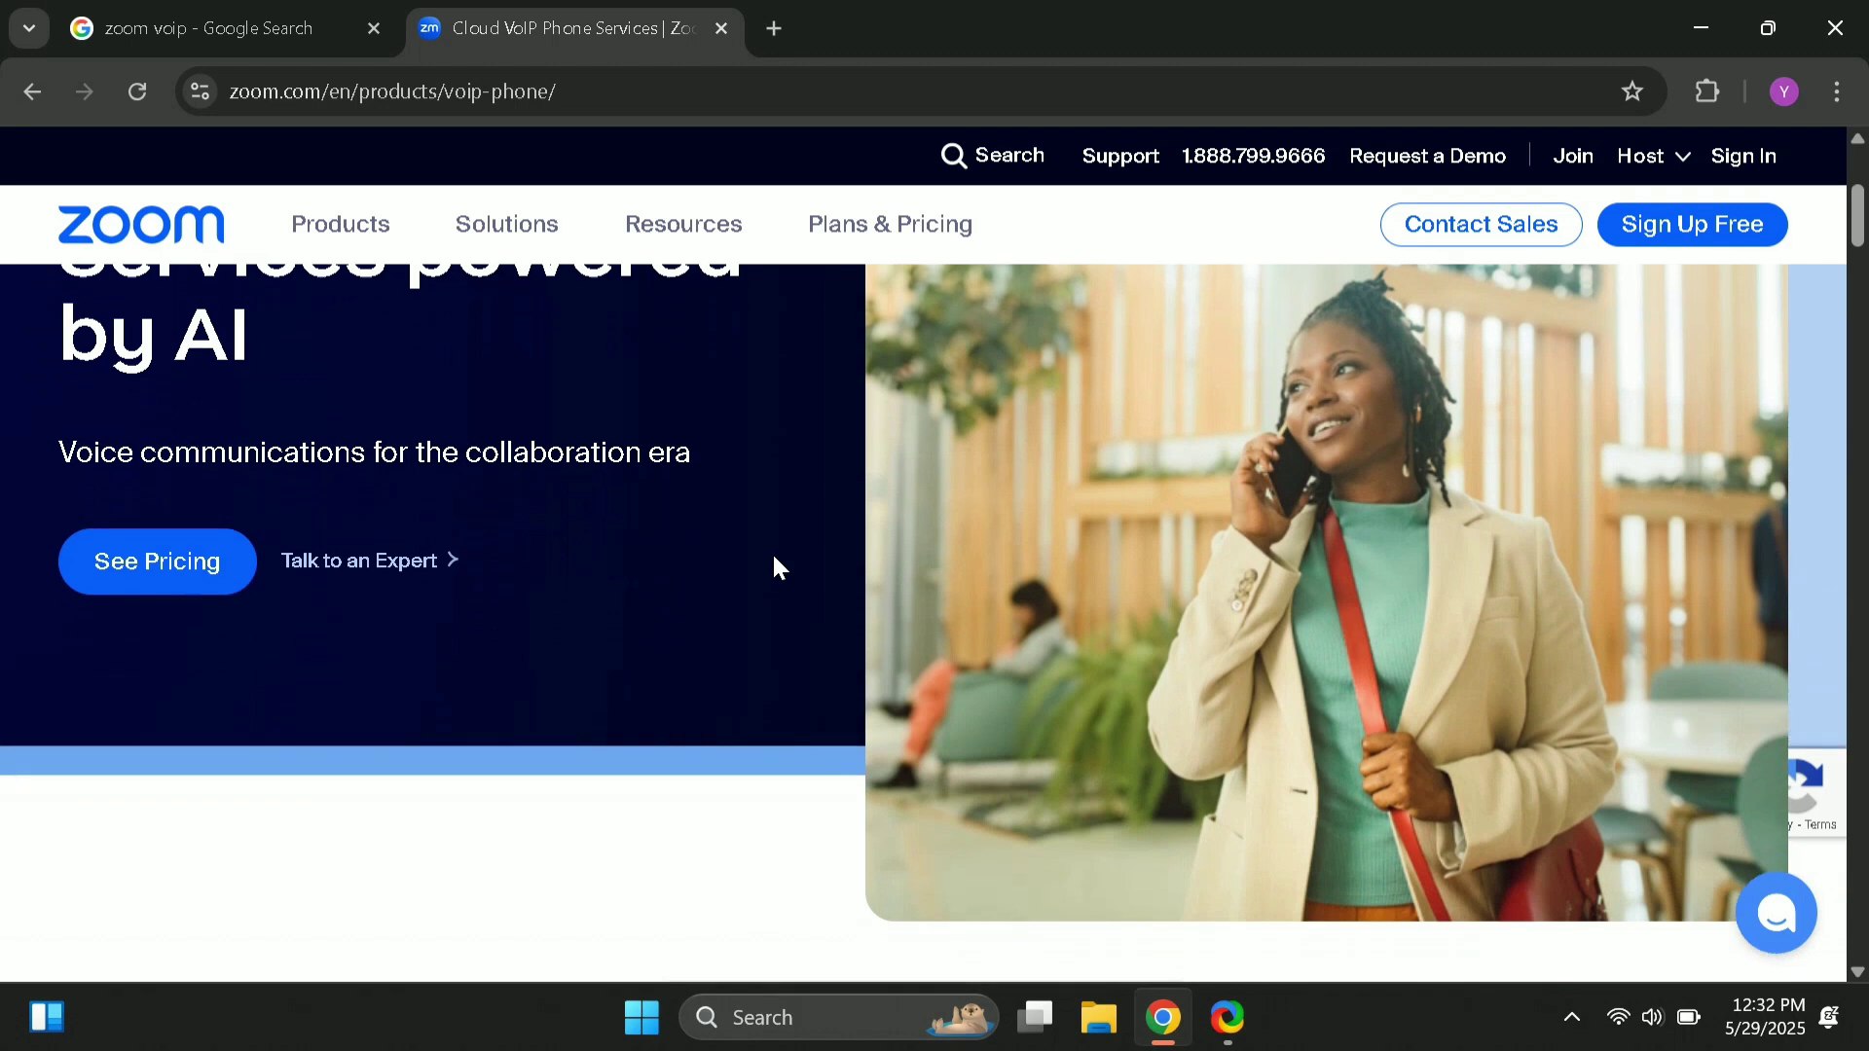
scroll(776, 568, up, 1)
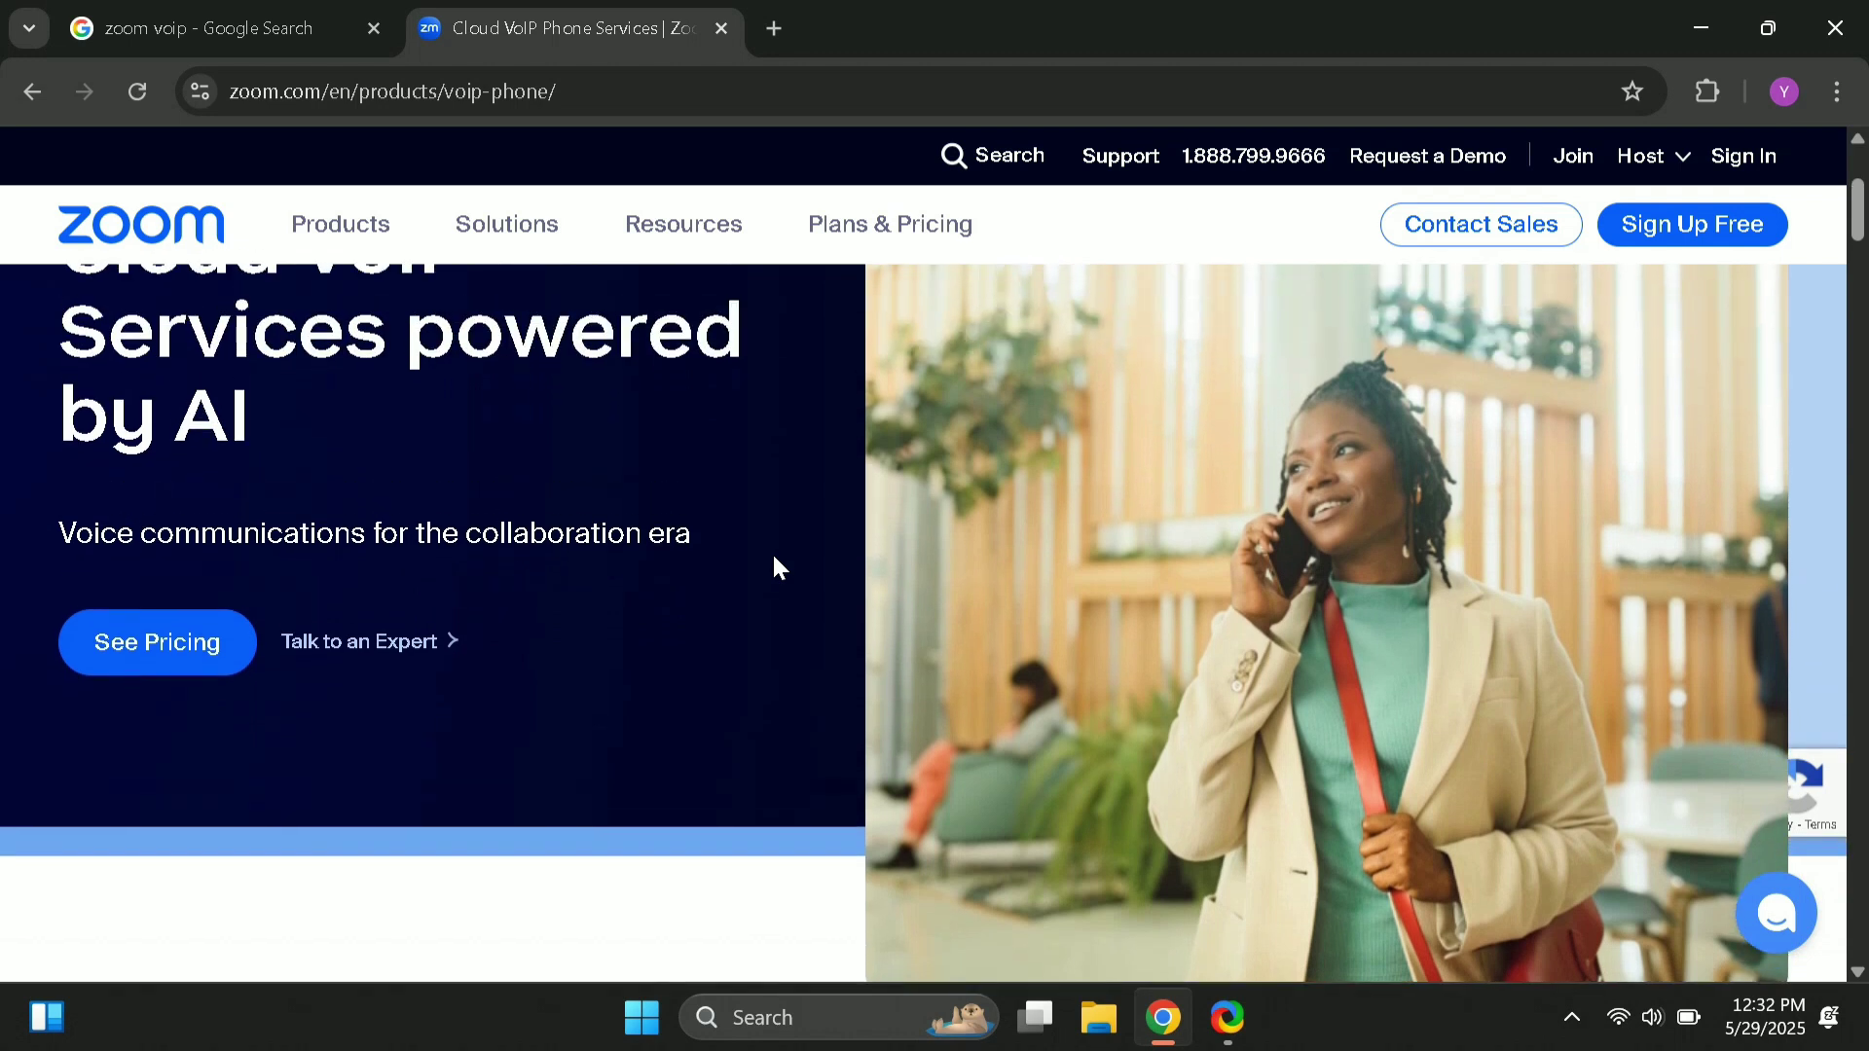
scroll(776, 567, down, 1)
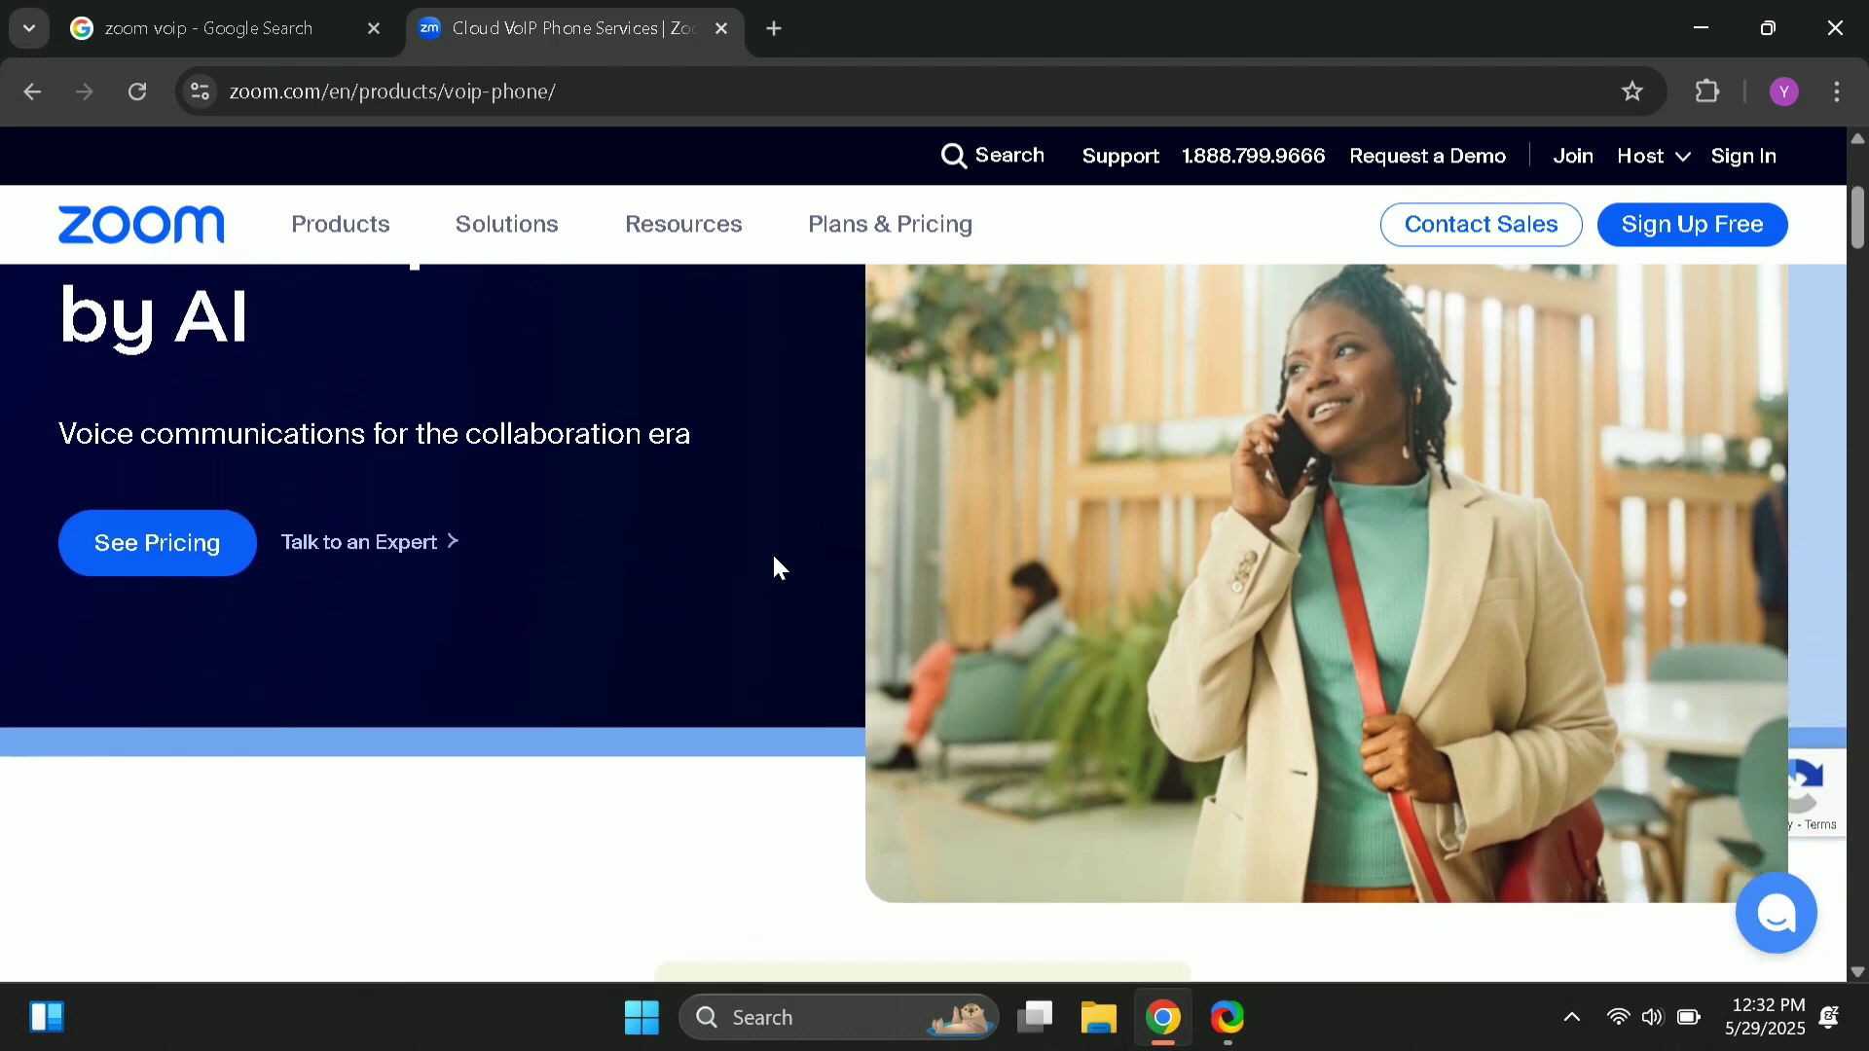
scroll(775, 568, down, 5)
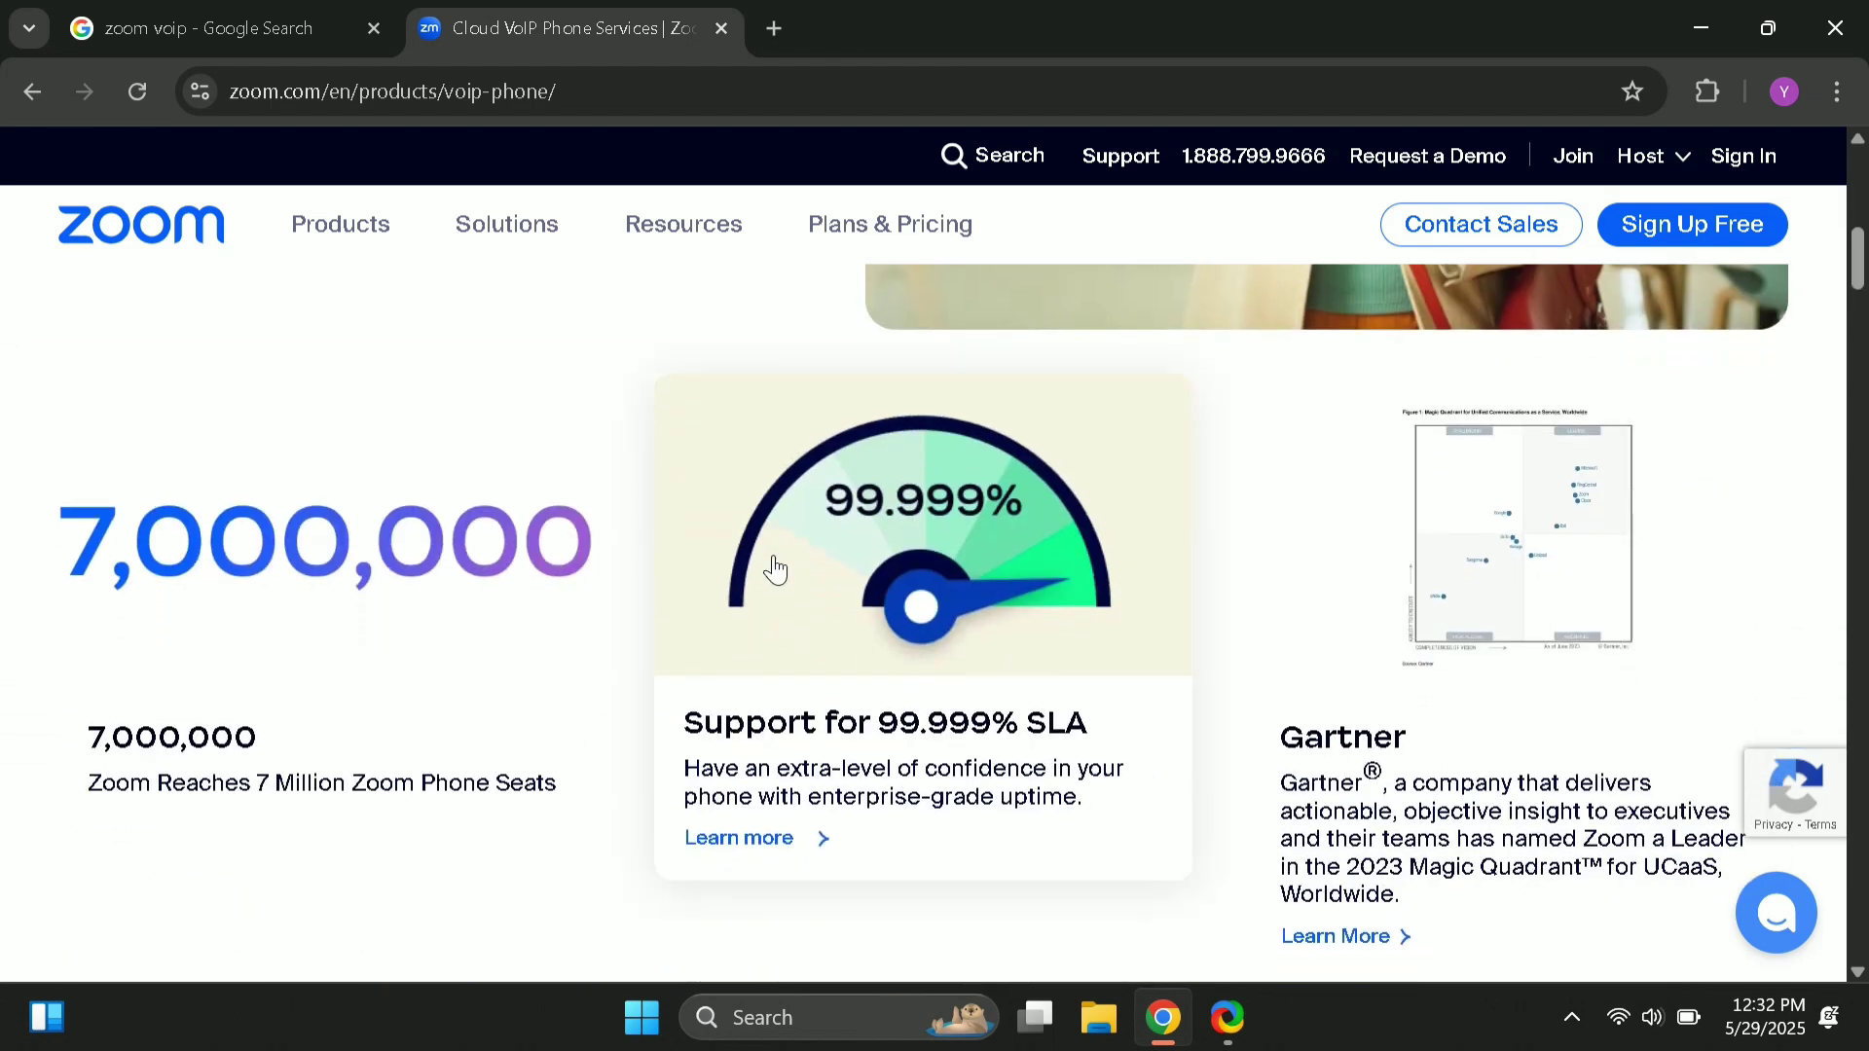
scroll(776, 568, down, 2)
scroll(776, 568, down, 5)
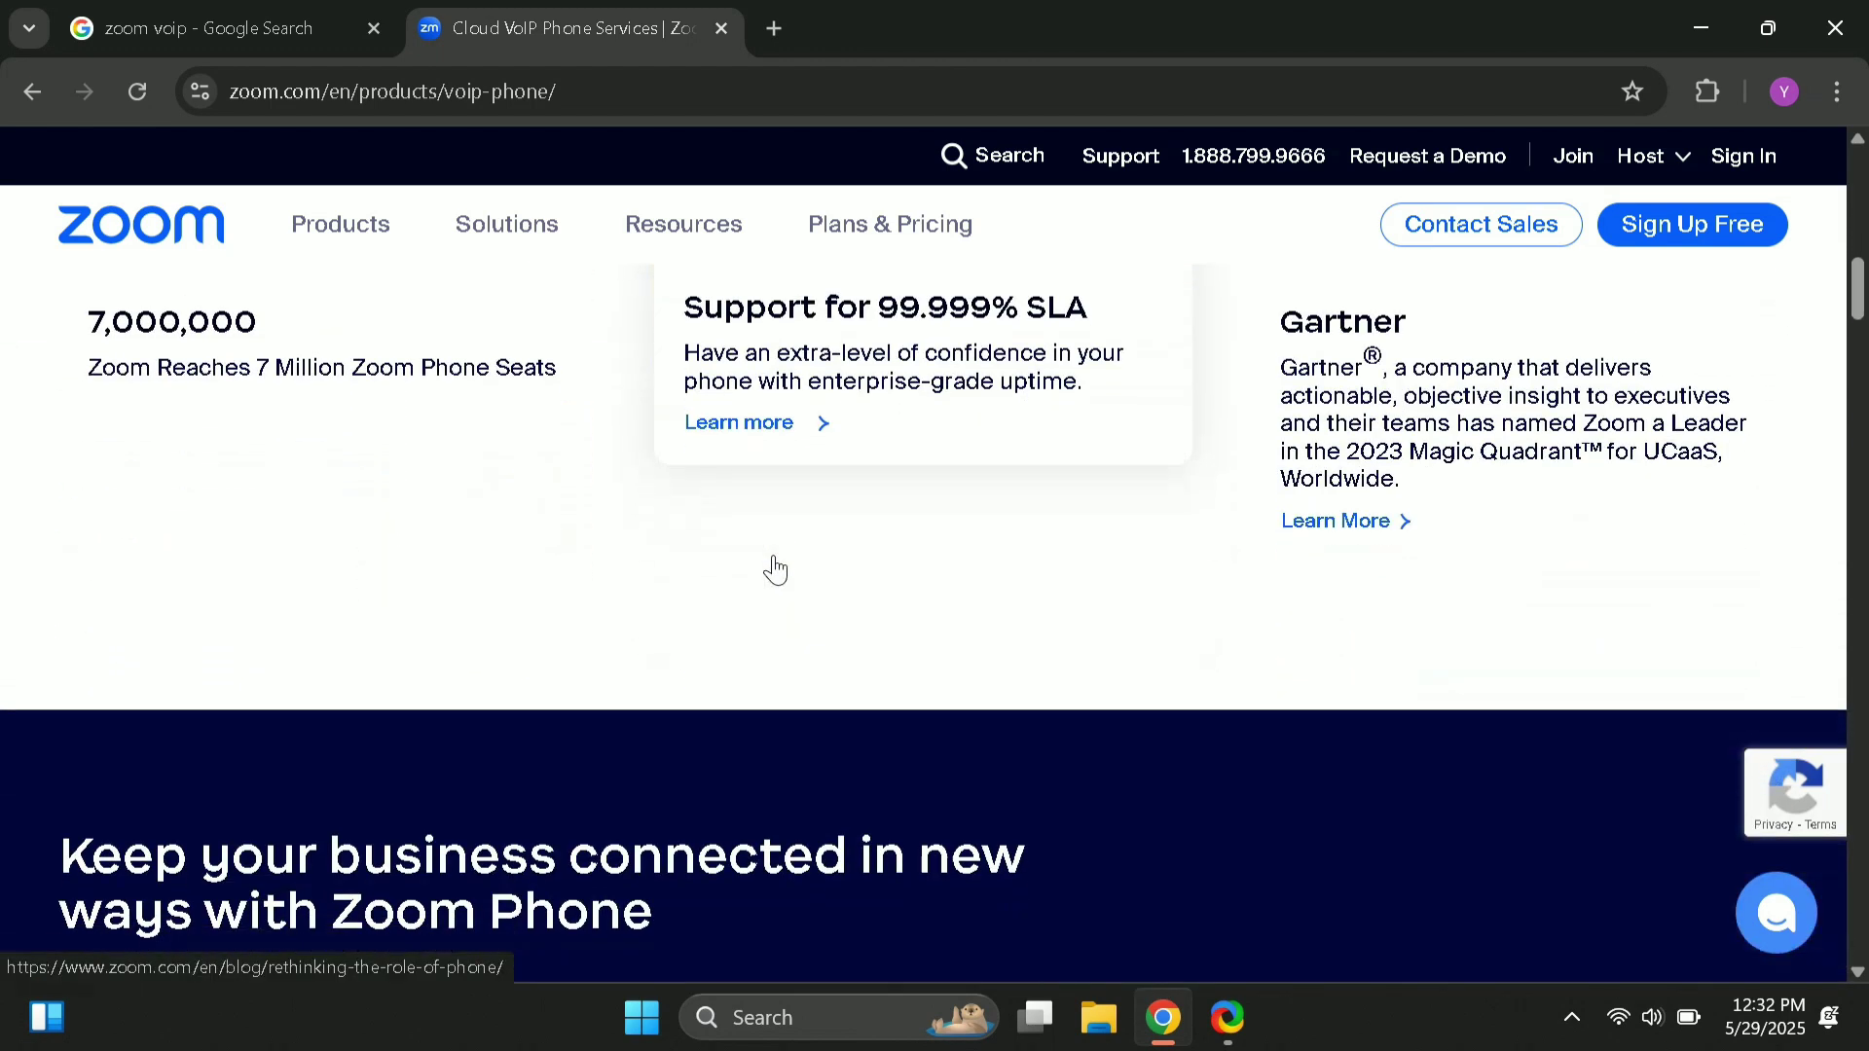
scroll(776, 567, down, 8)
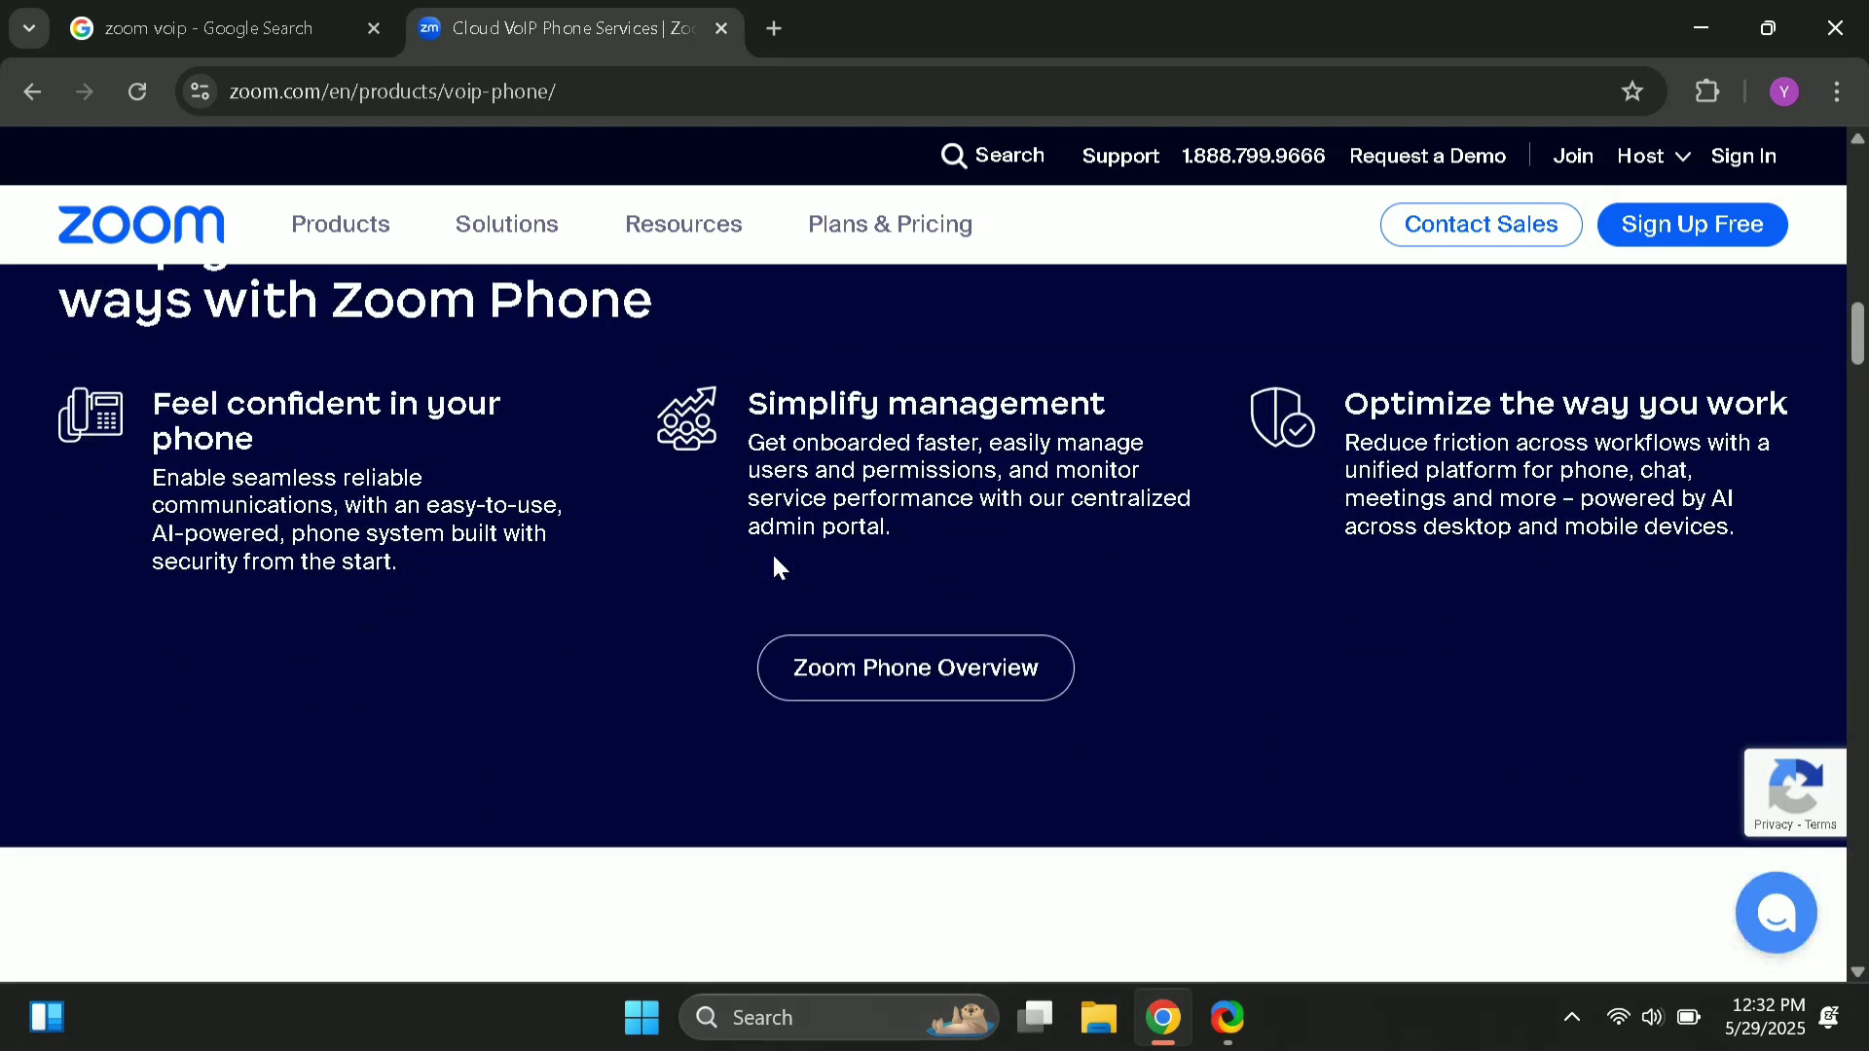
scroll(776, 567, down, 5)
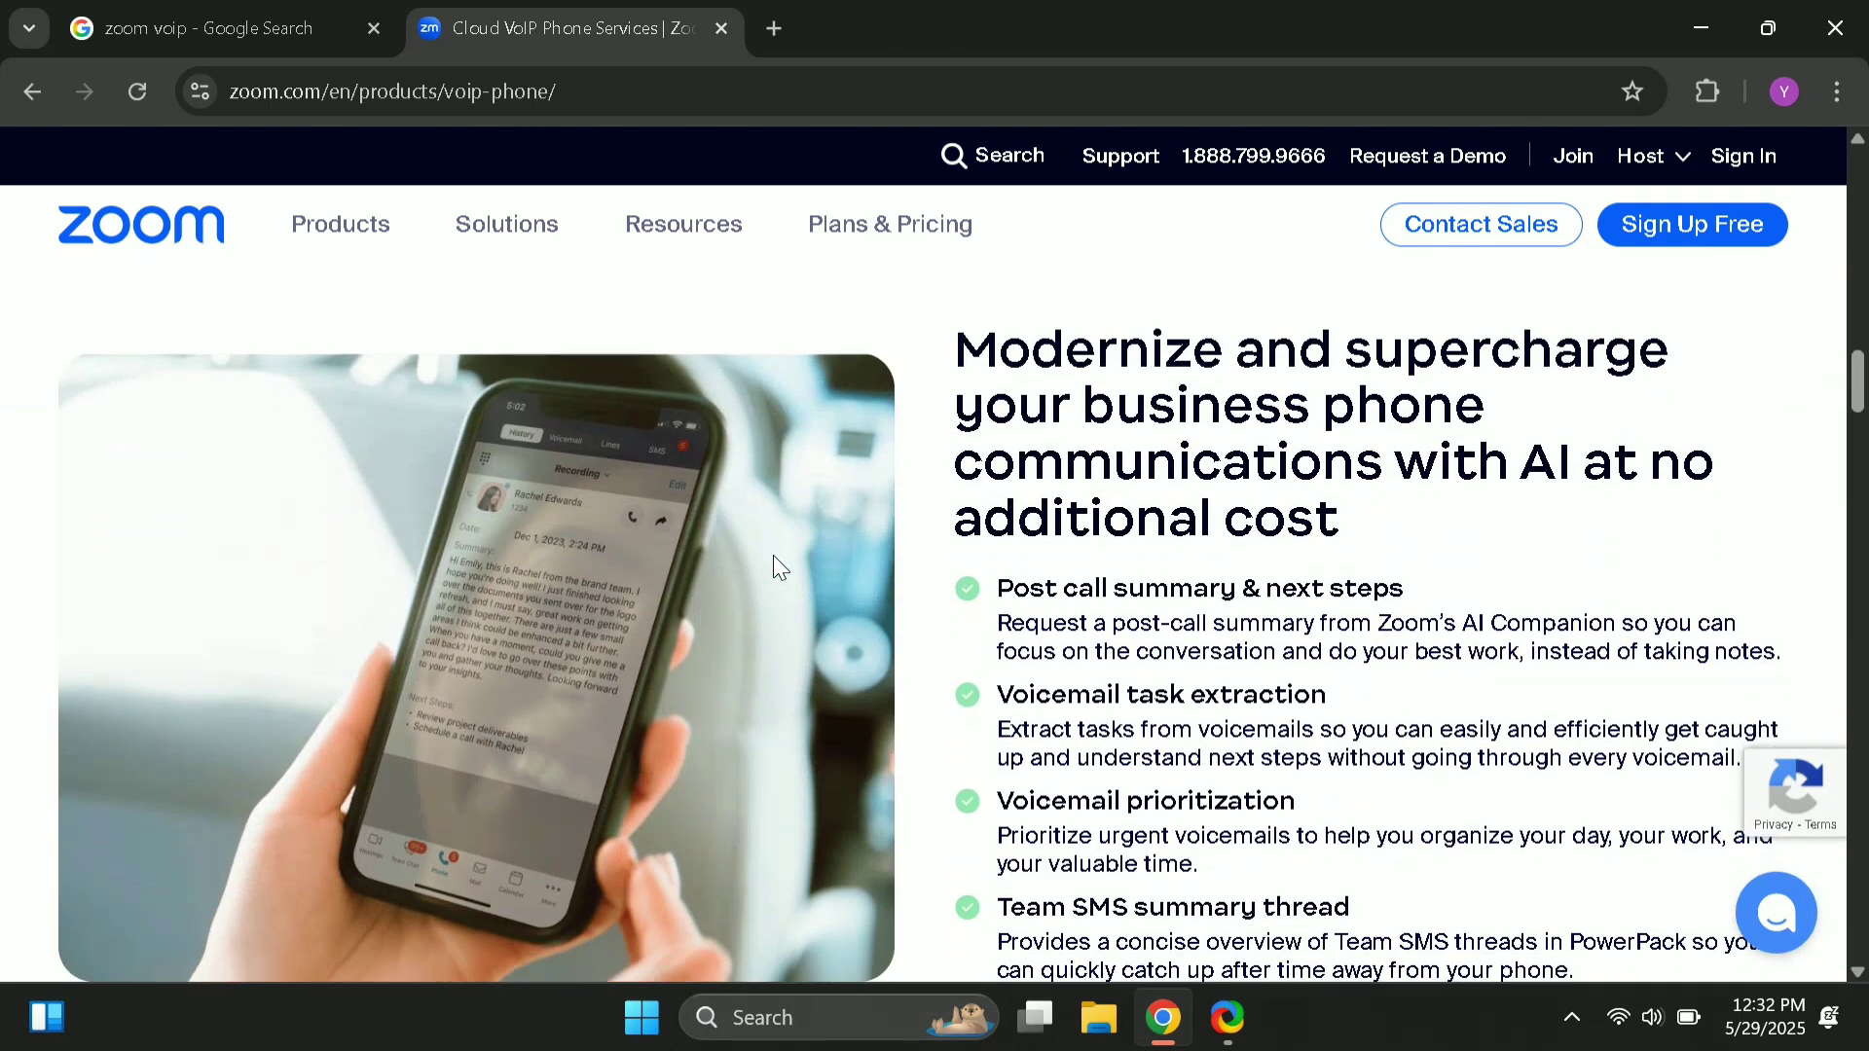
scroll(776, 568, down, 9)
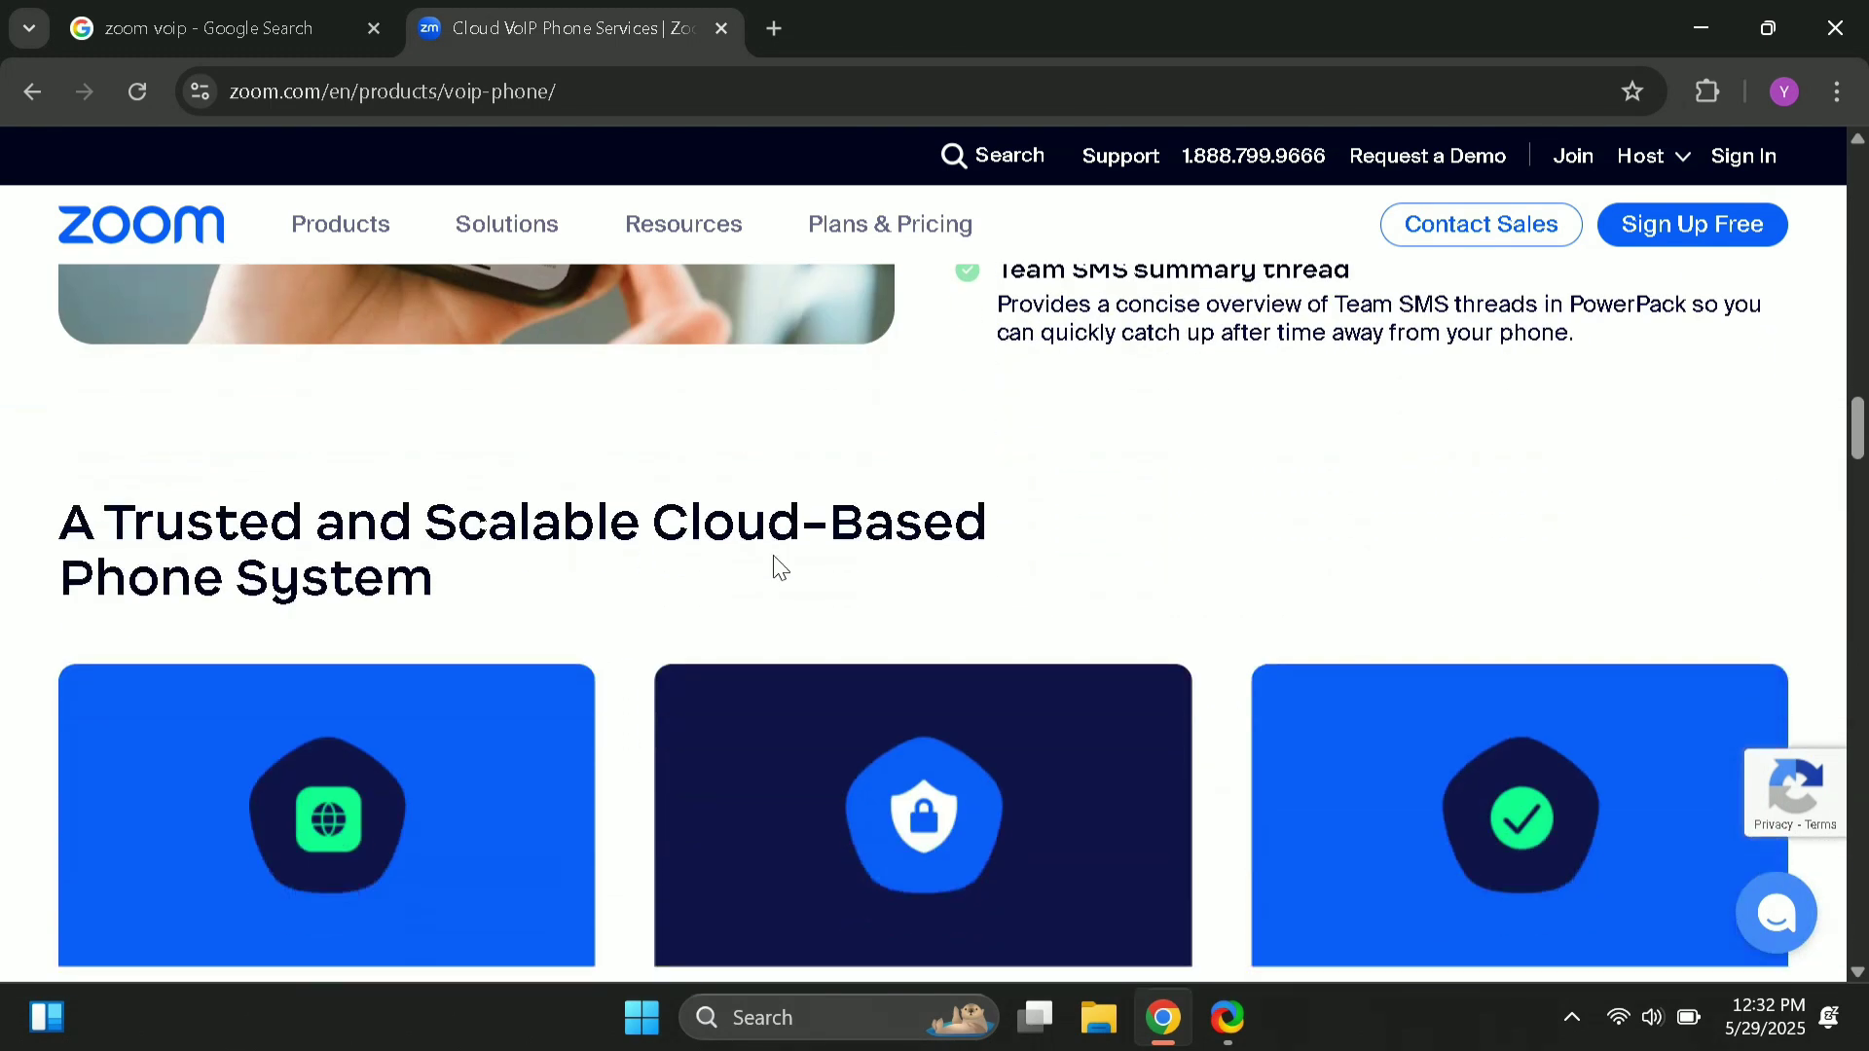
scroll(776, 568, down, 3)
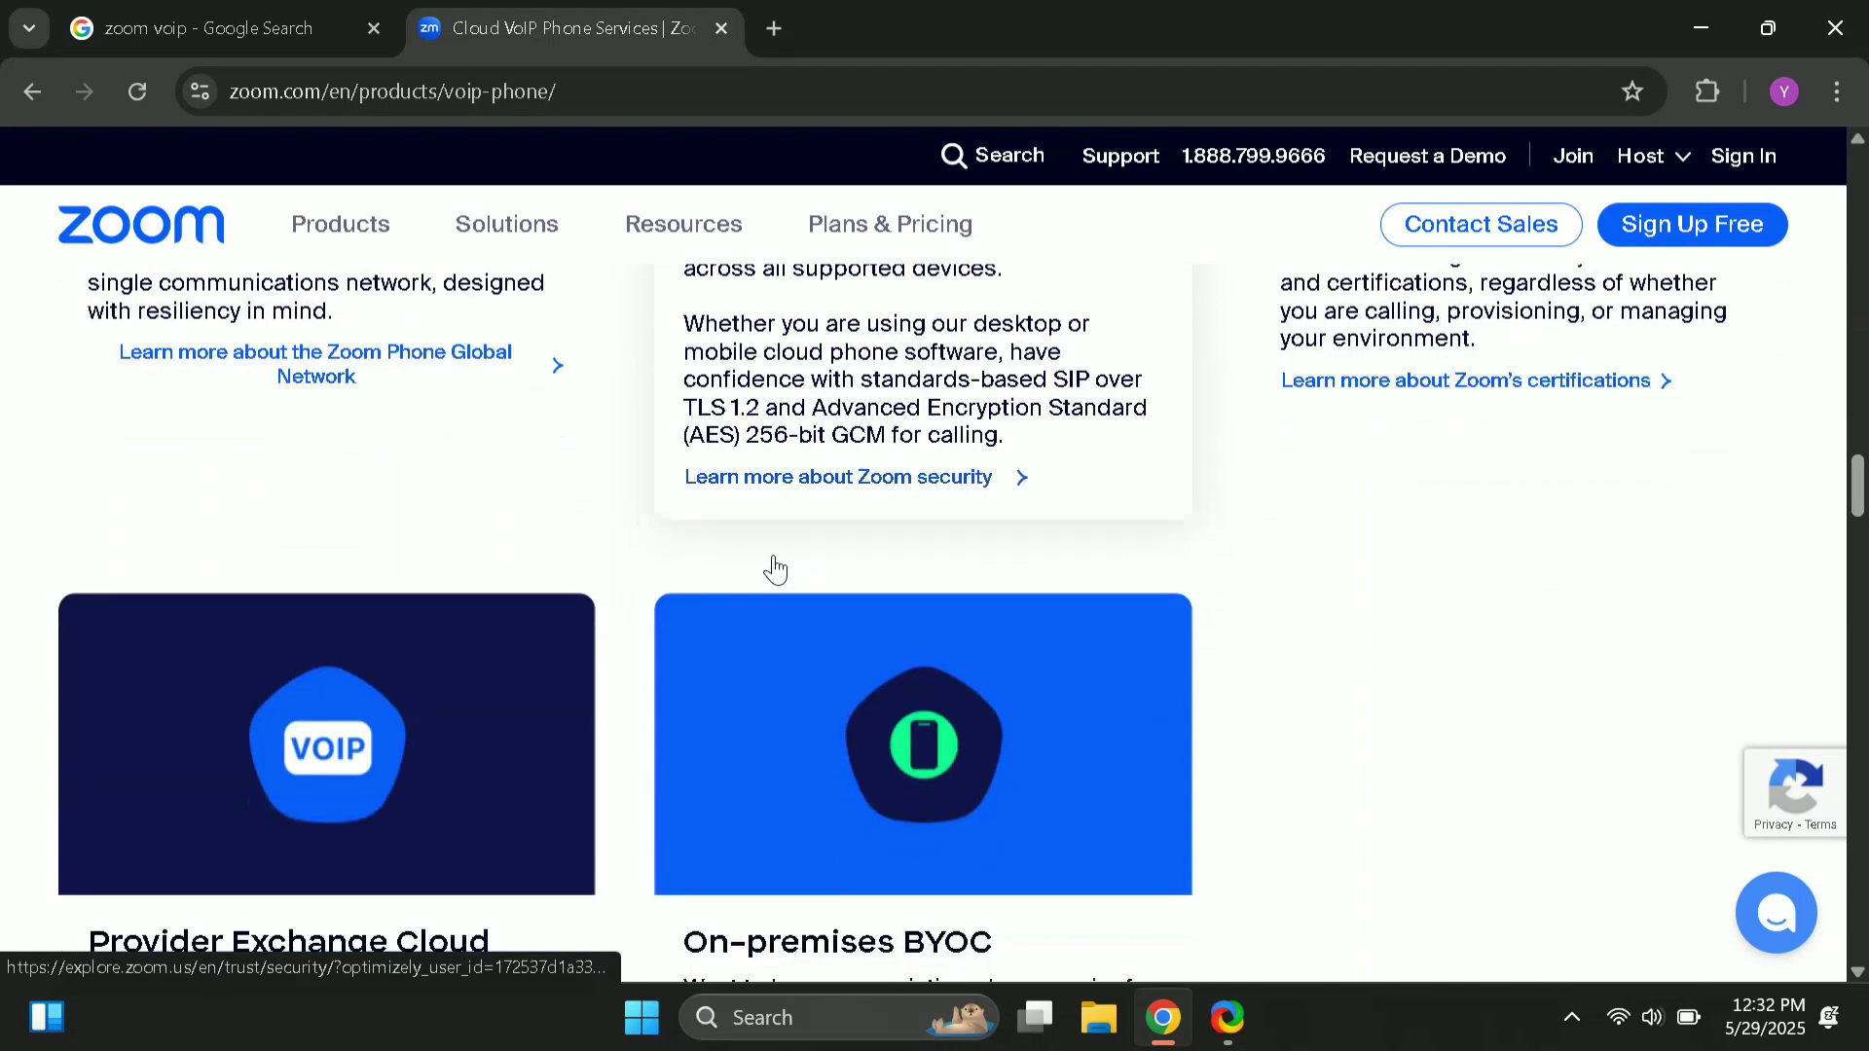
scroll(775, 567, down, 8)
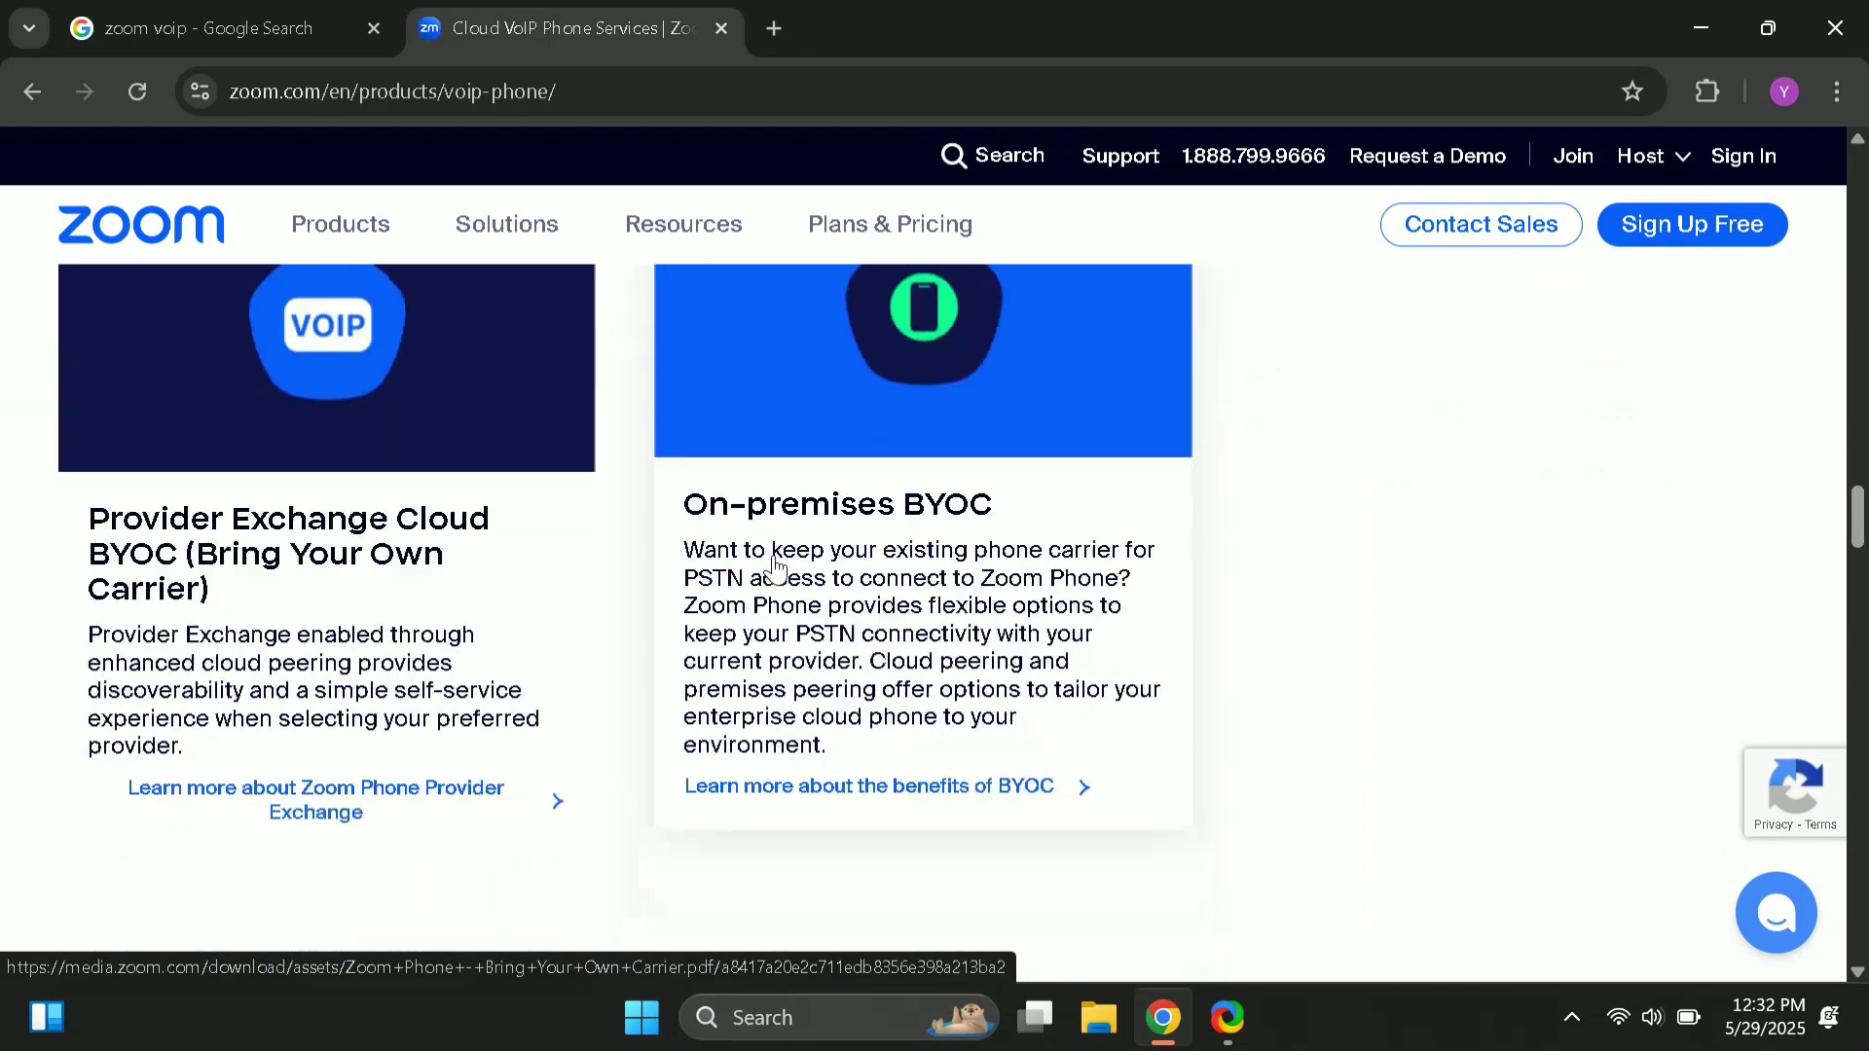
Step: Look through the integrated workflows, customer testimonial, Zoom Phone resources and contact form sections down to the page footer
scroll(776, 555, down, 1)
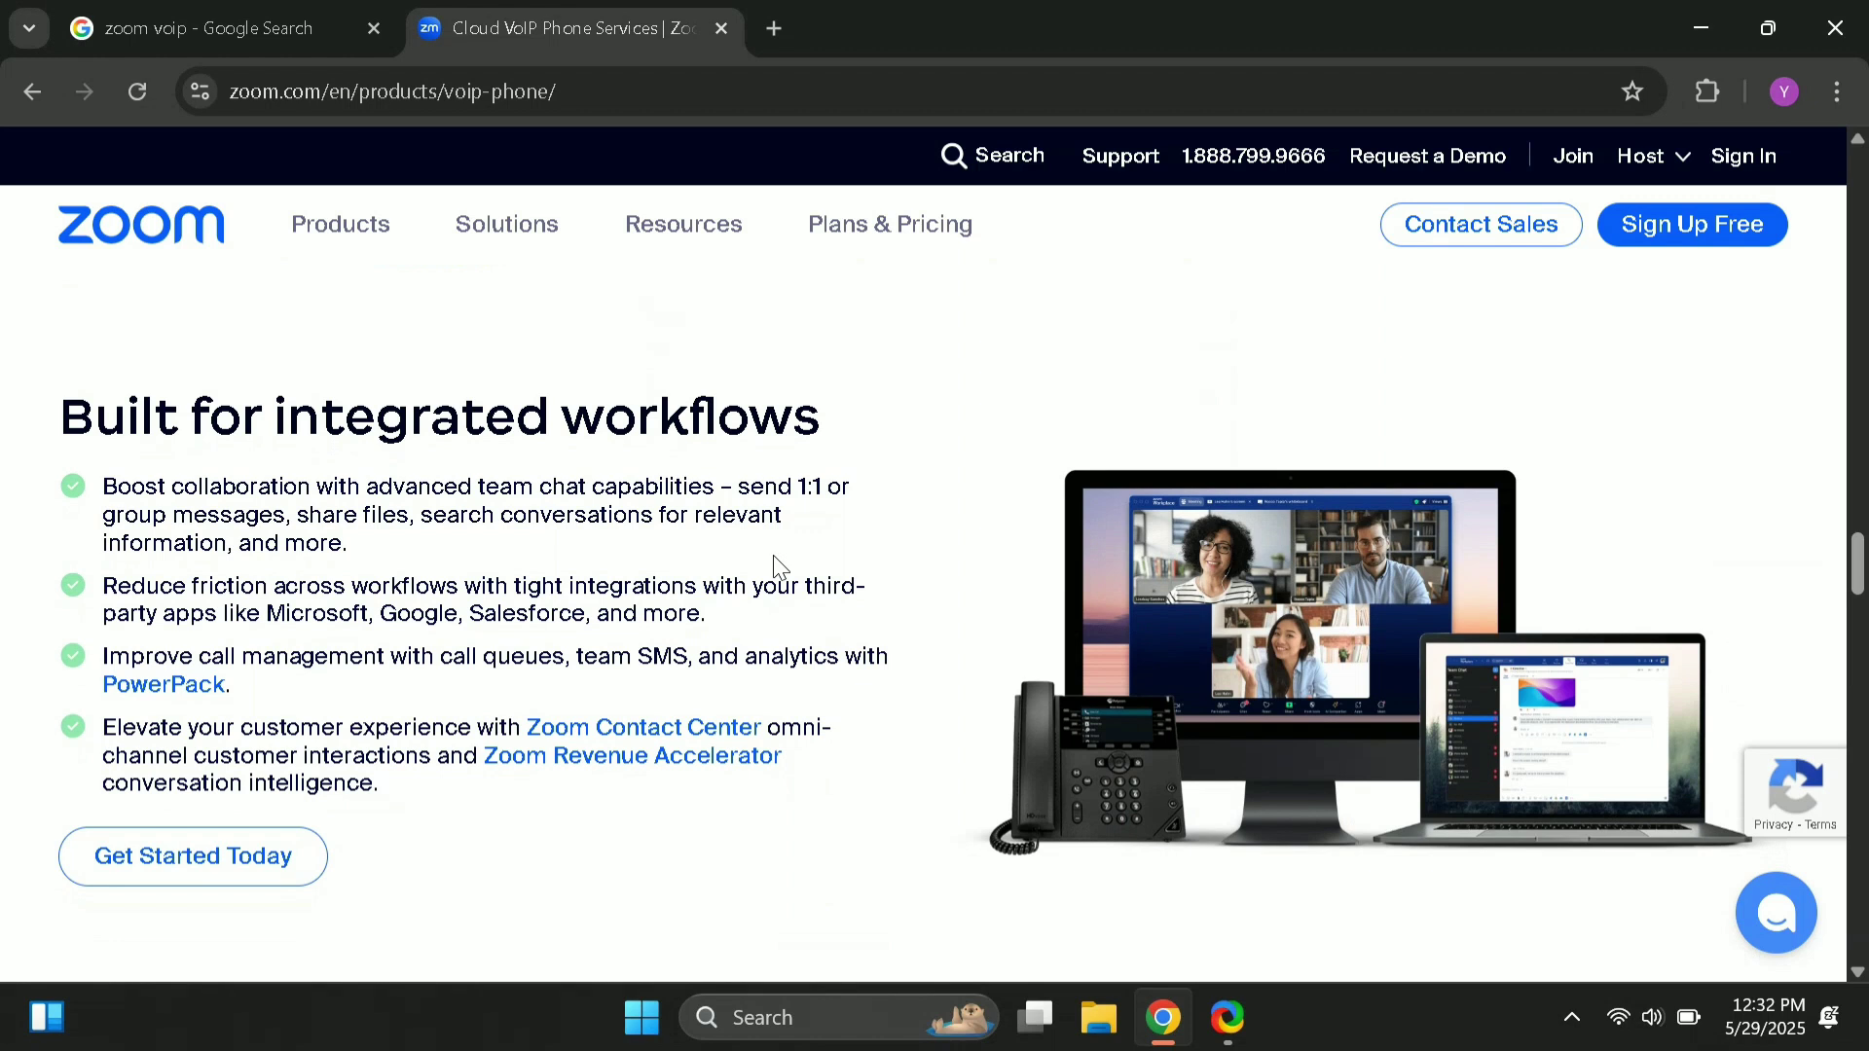
scroll(775, 567, down, 3)
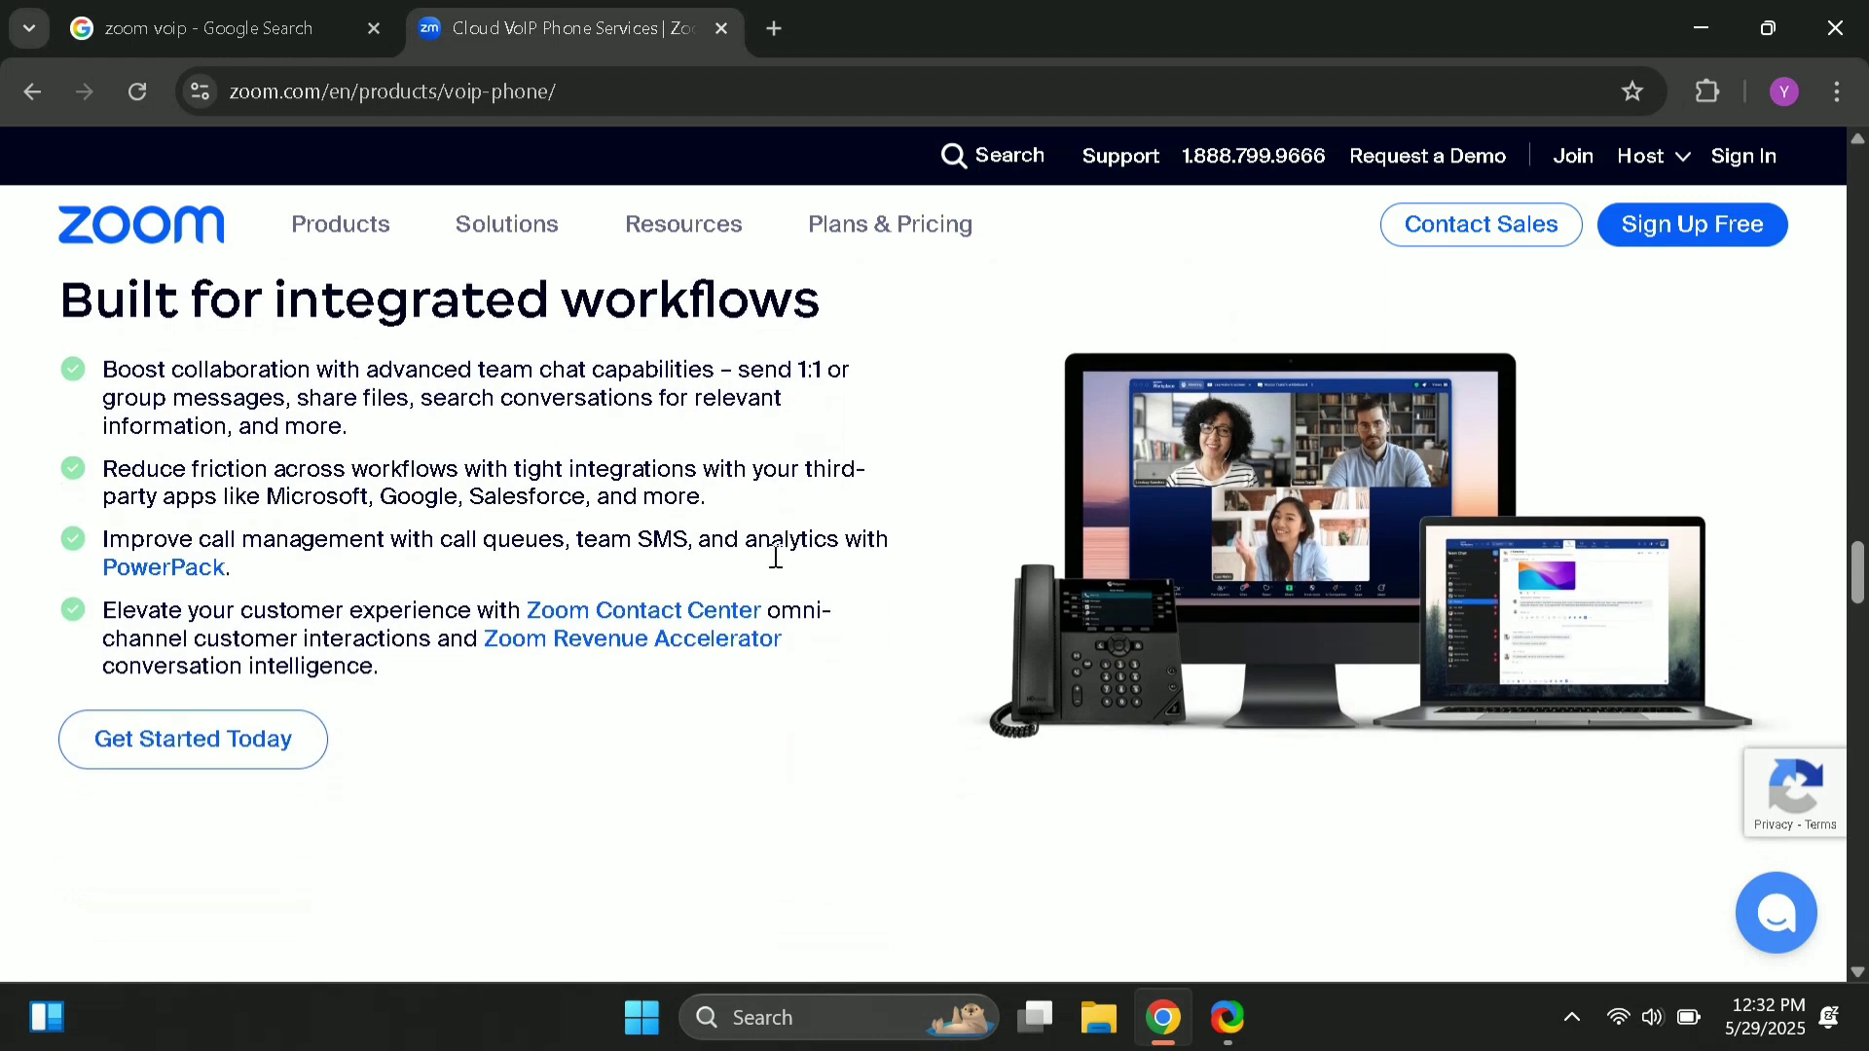
scroll(776, 568, down, 4)
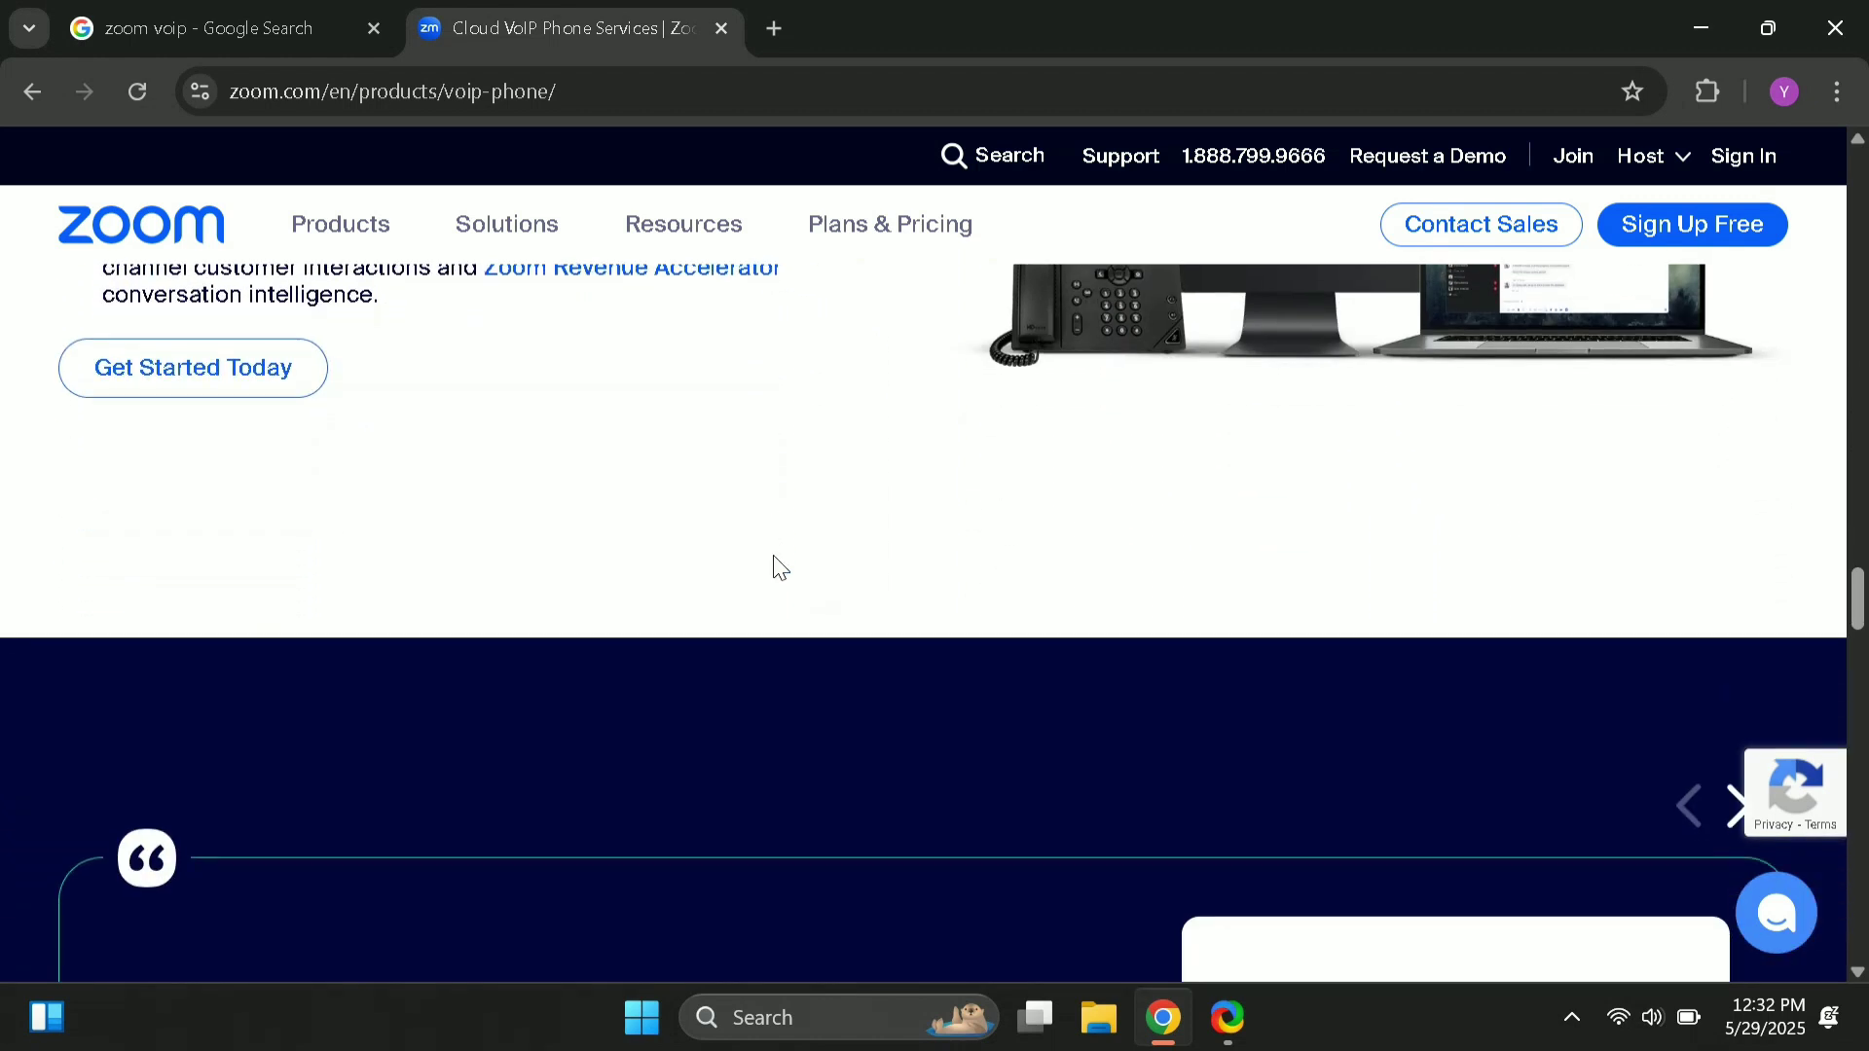
scroll(775, 567, down, 7)
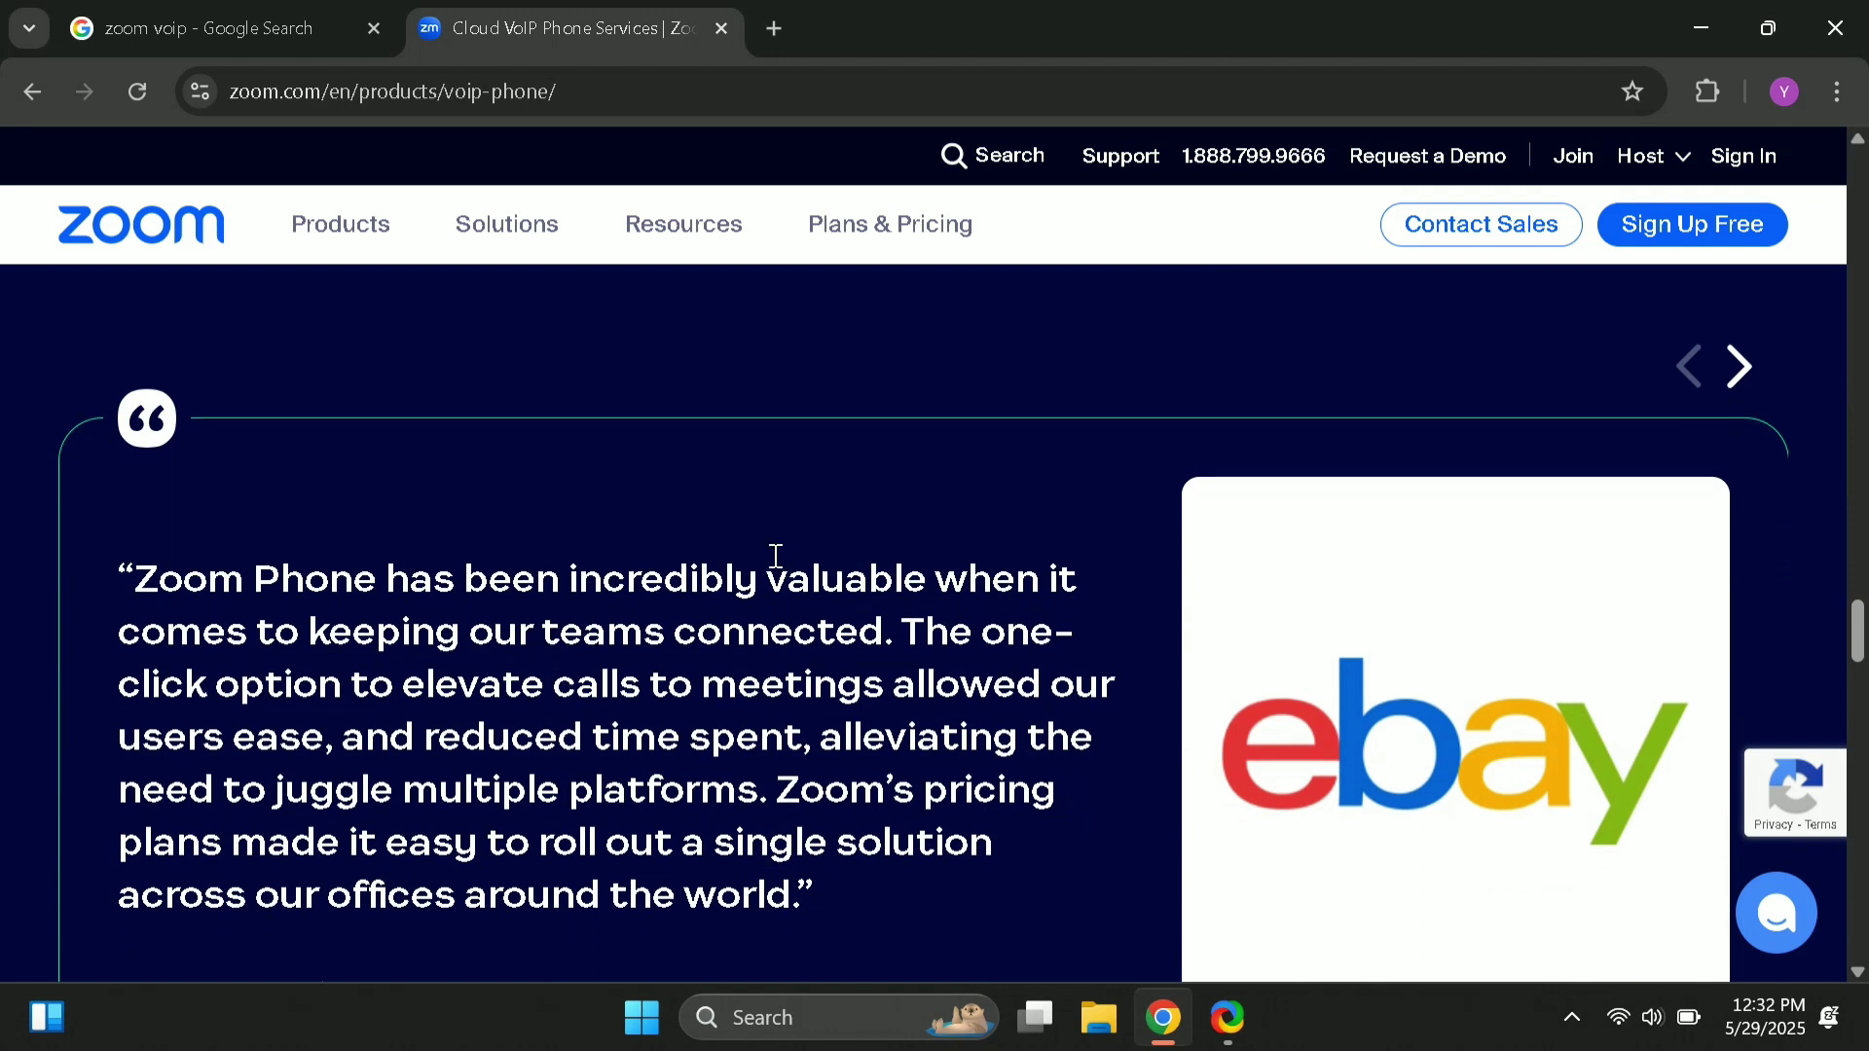
scroll(776, 567, down, 7)
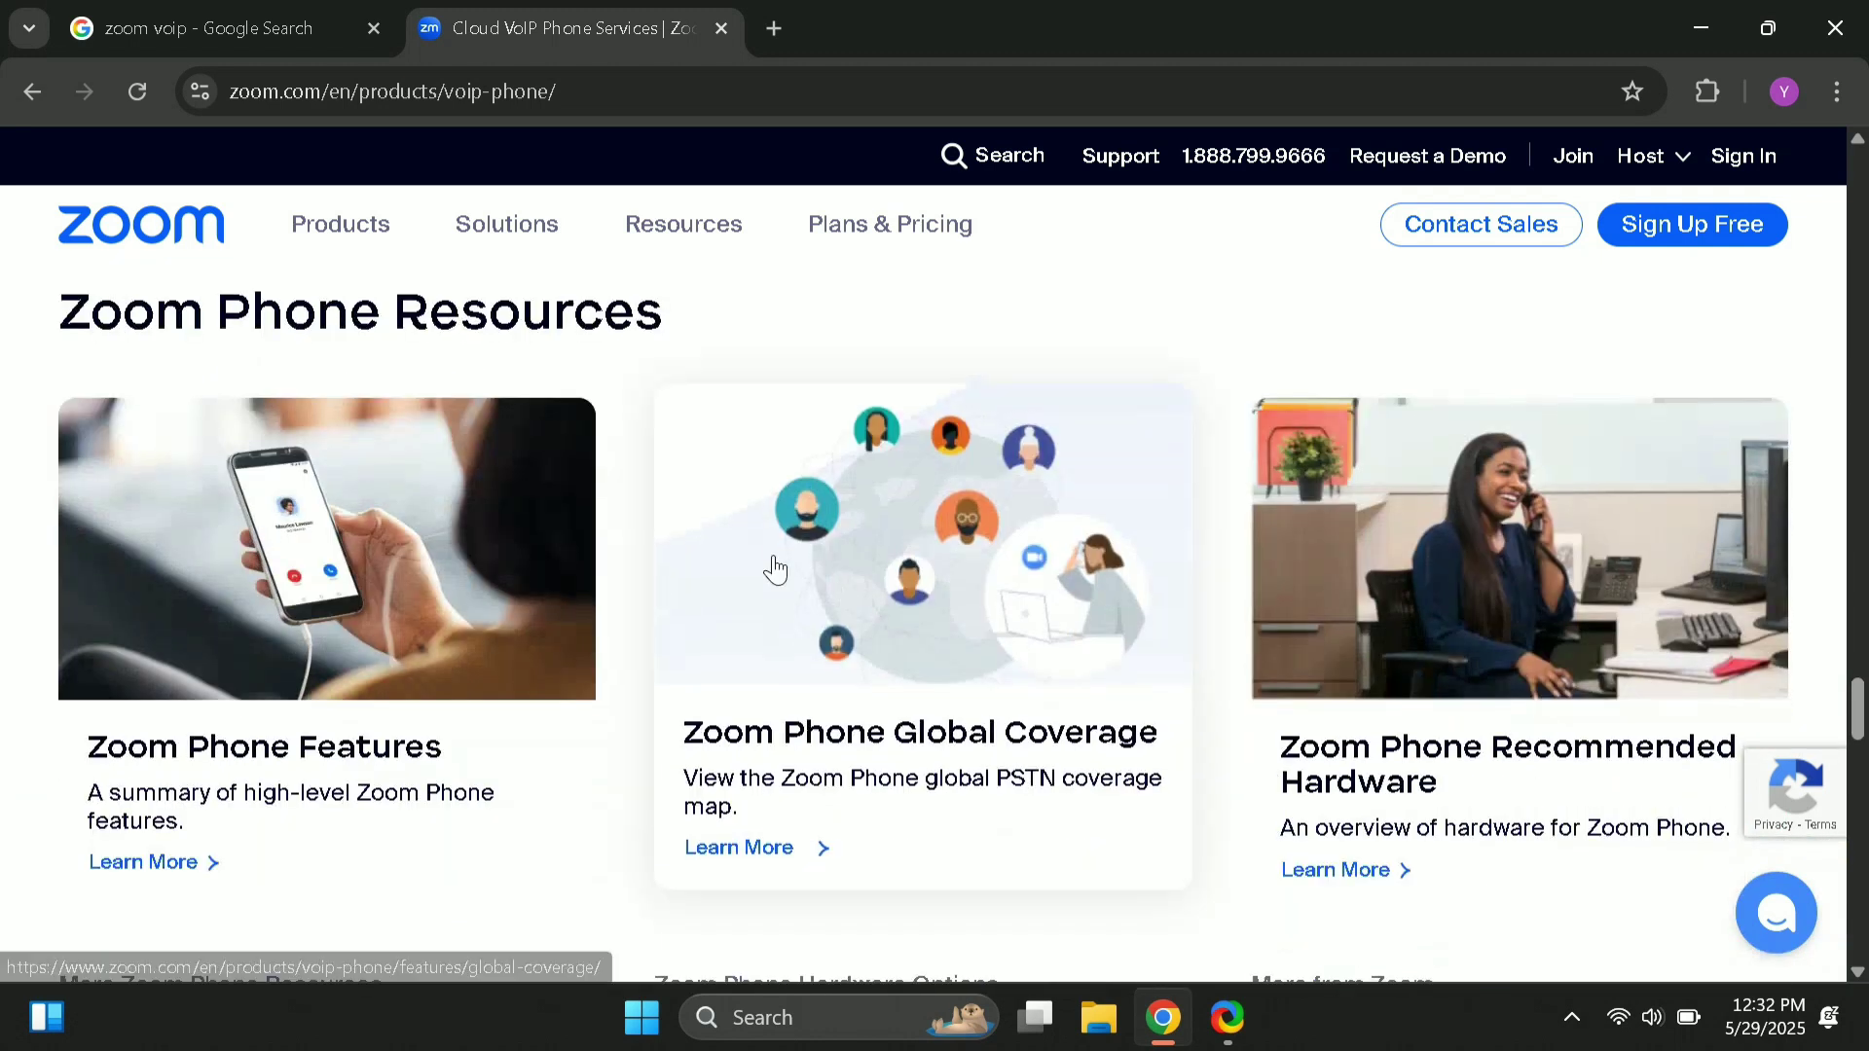
scroll(776, 570, up, 1)
scroll(775, 568, down, 9)
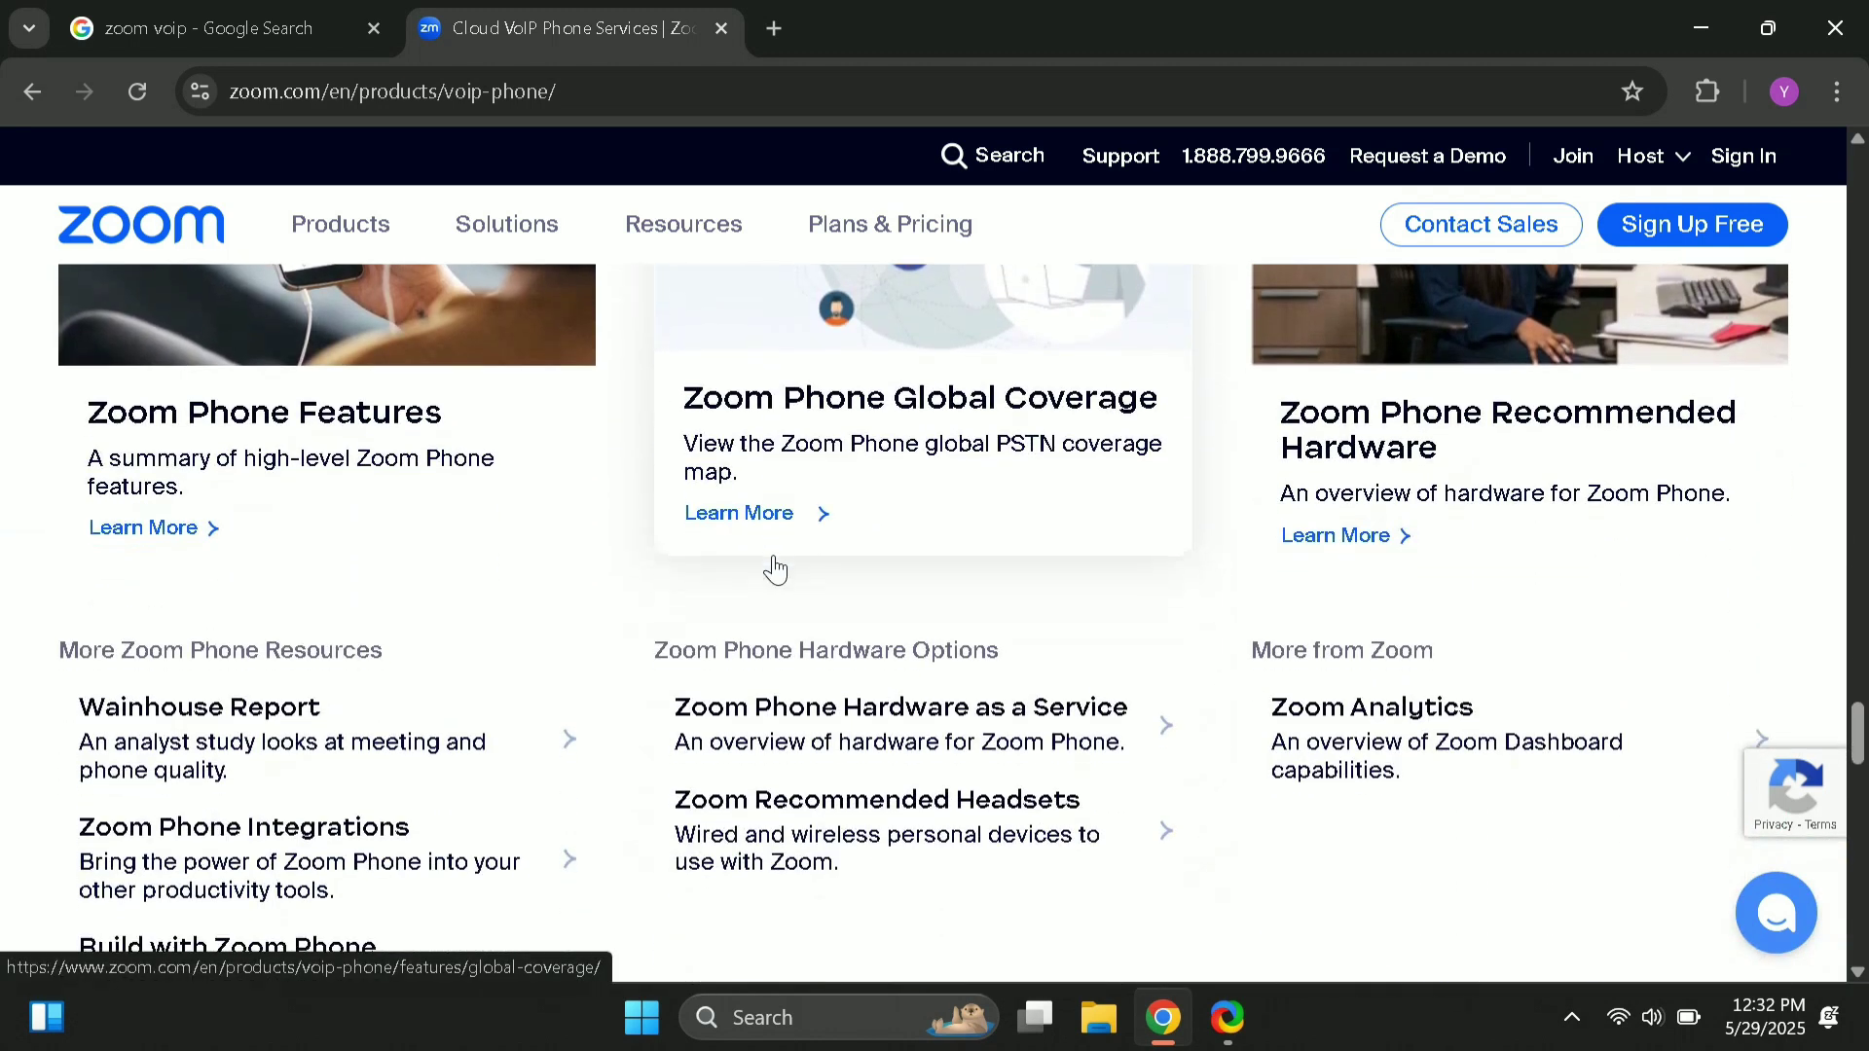
scroll(776, 567, down, 10)
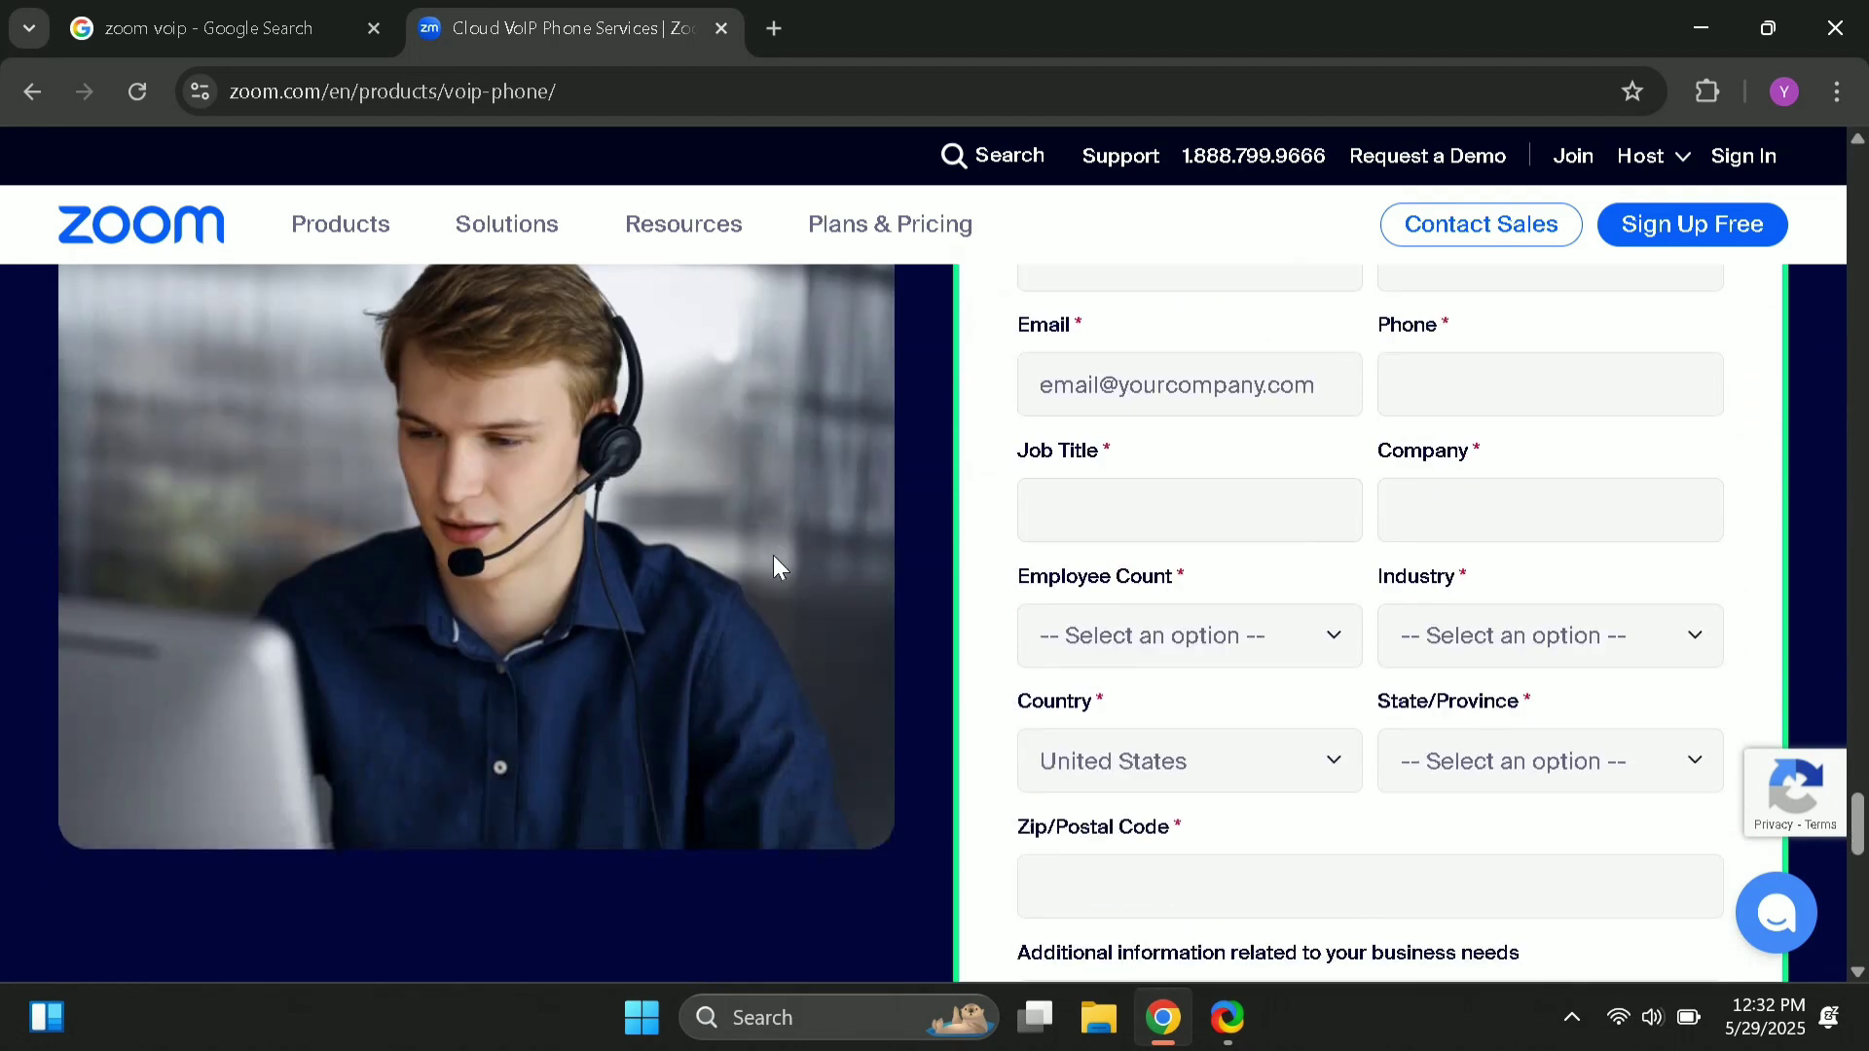
scroll(776, 559, down, 10)
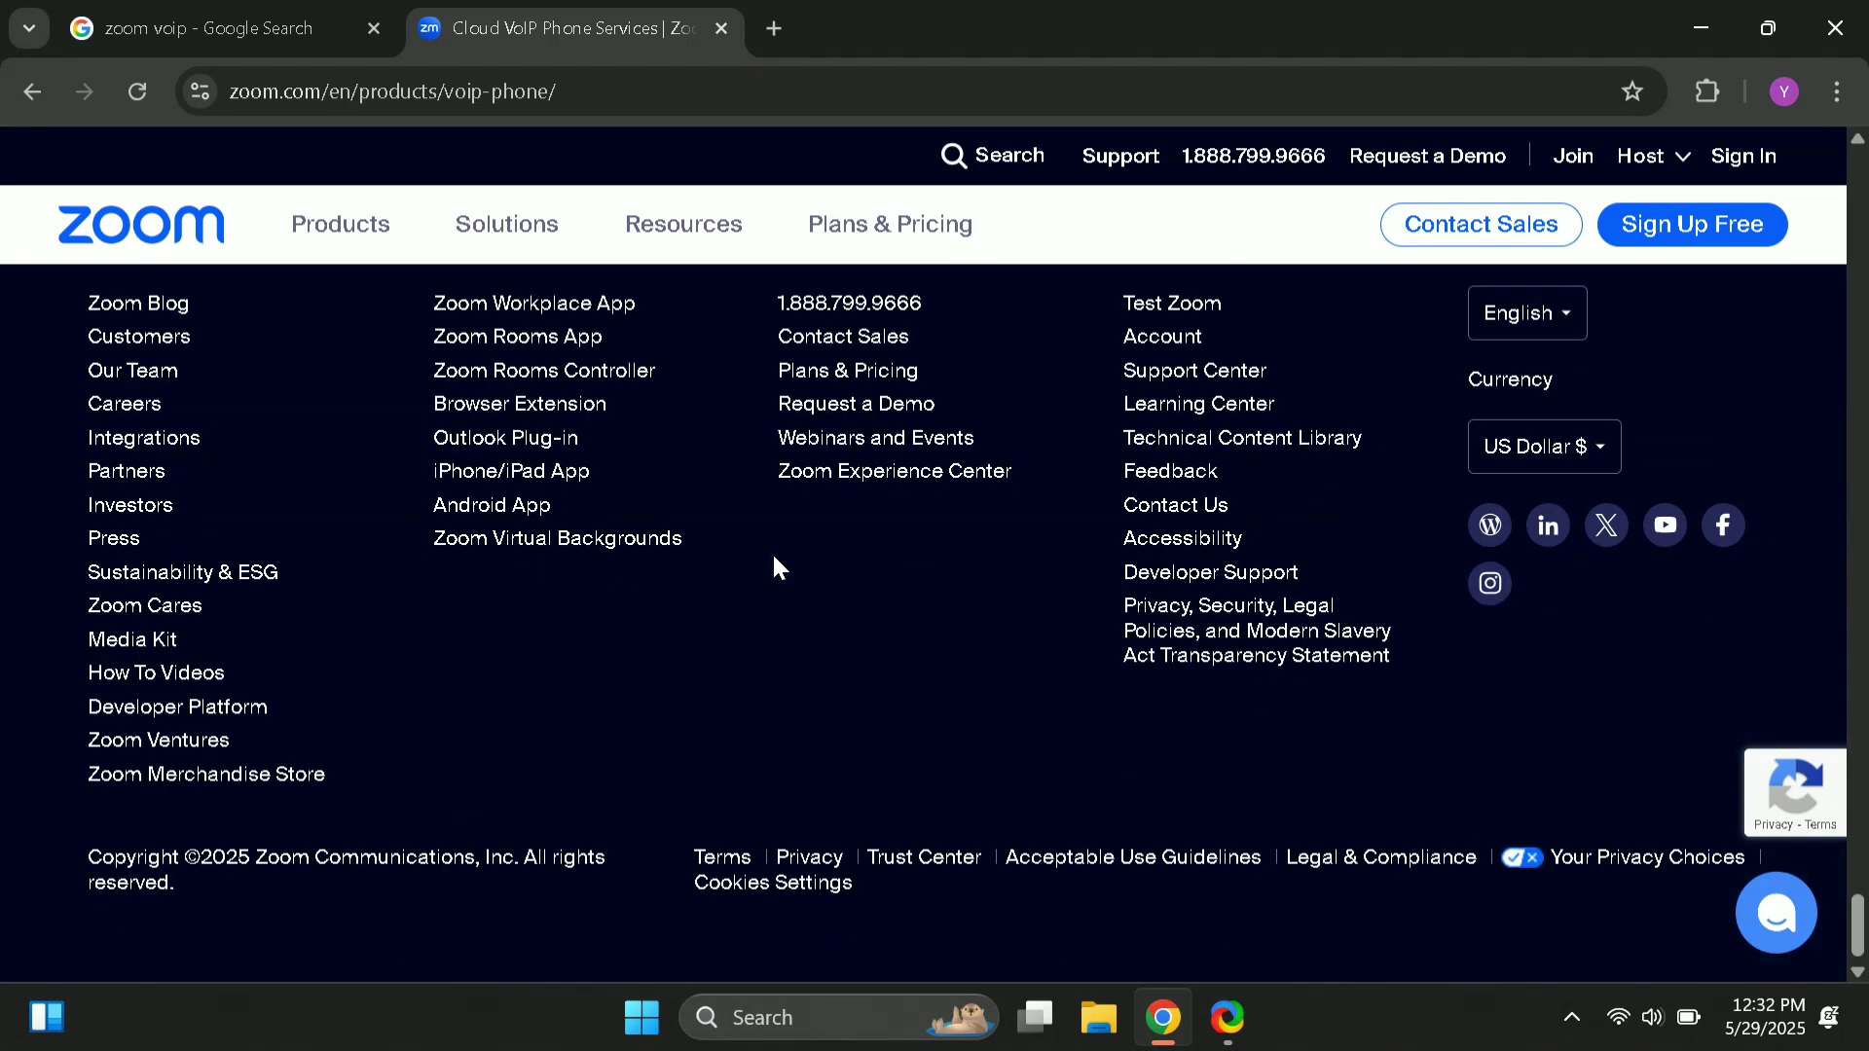
Step: Return to the page introduction and examine the highlight cards on phone seats, SLA support and Gartner
scroll(776, 565, up, 20)
scroll(776, 569, up, 20)
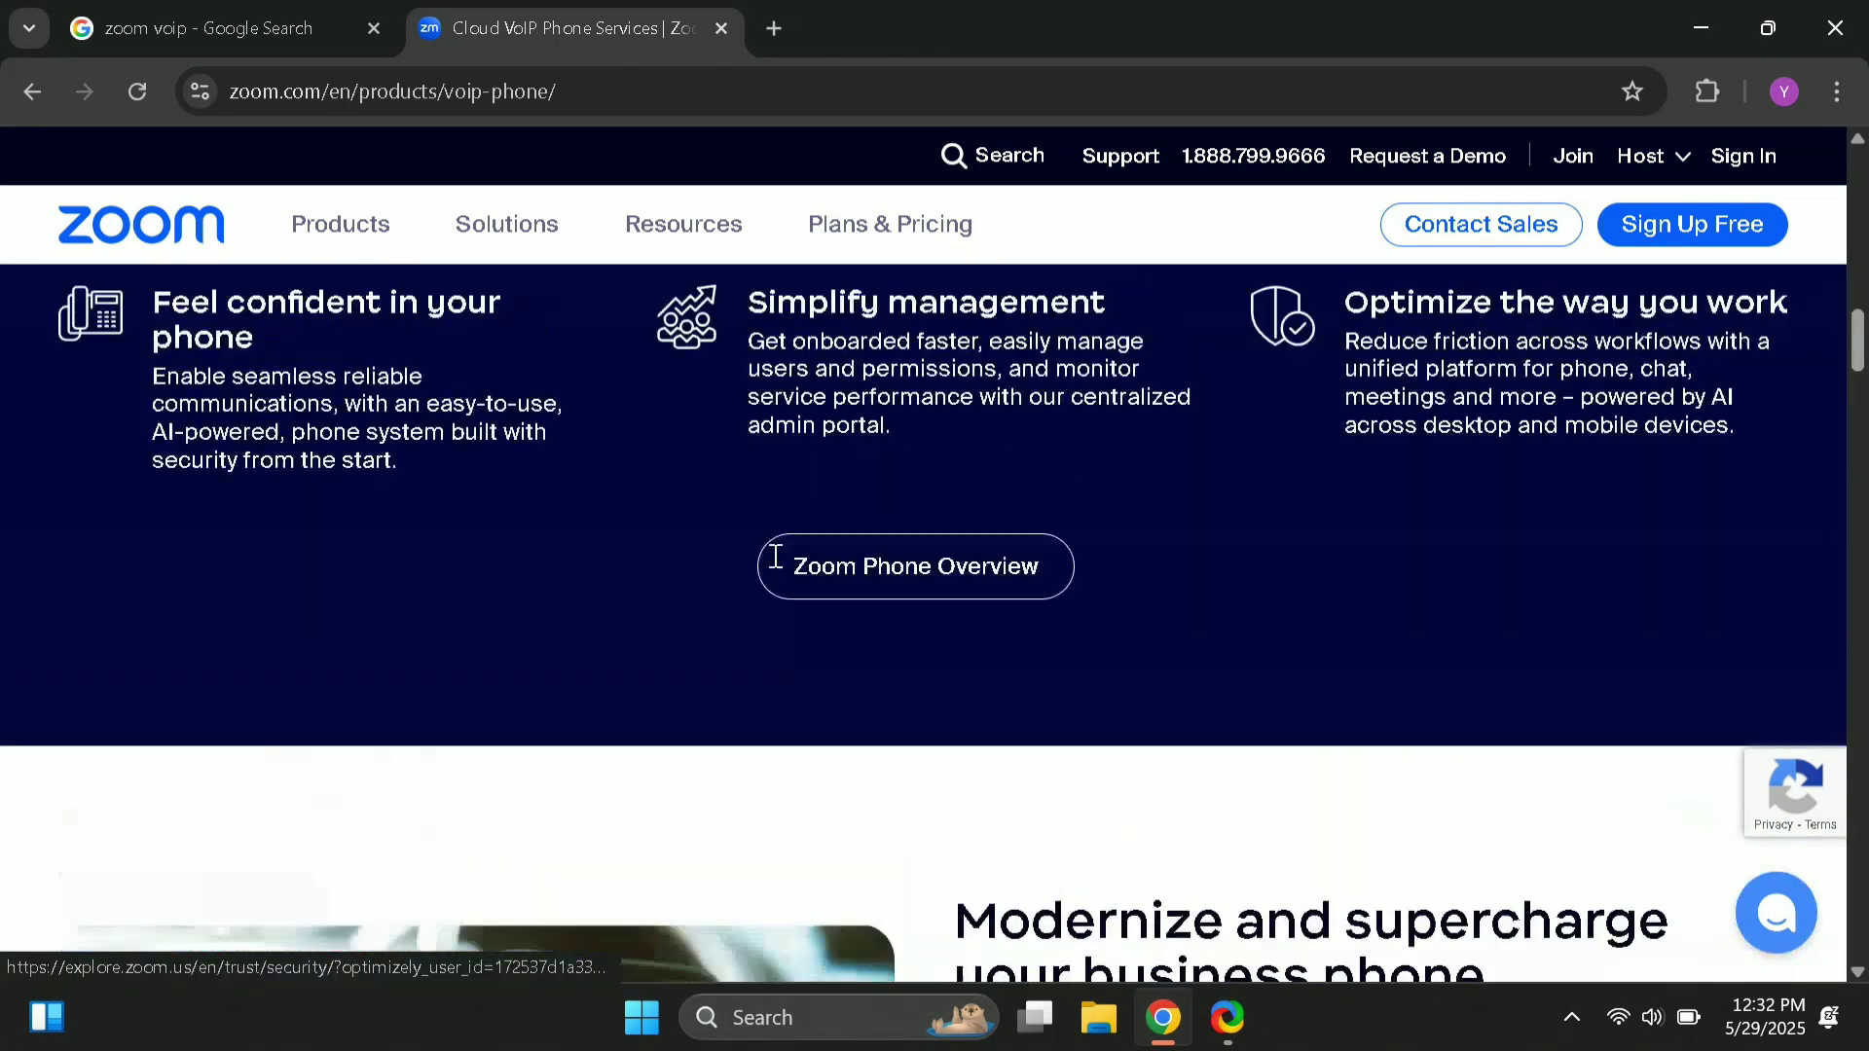
scroll(776, 567, down, 2)
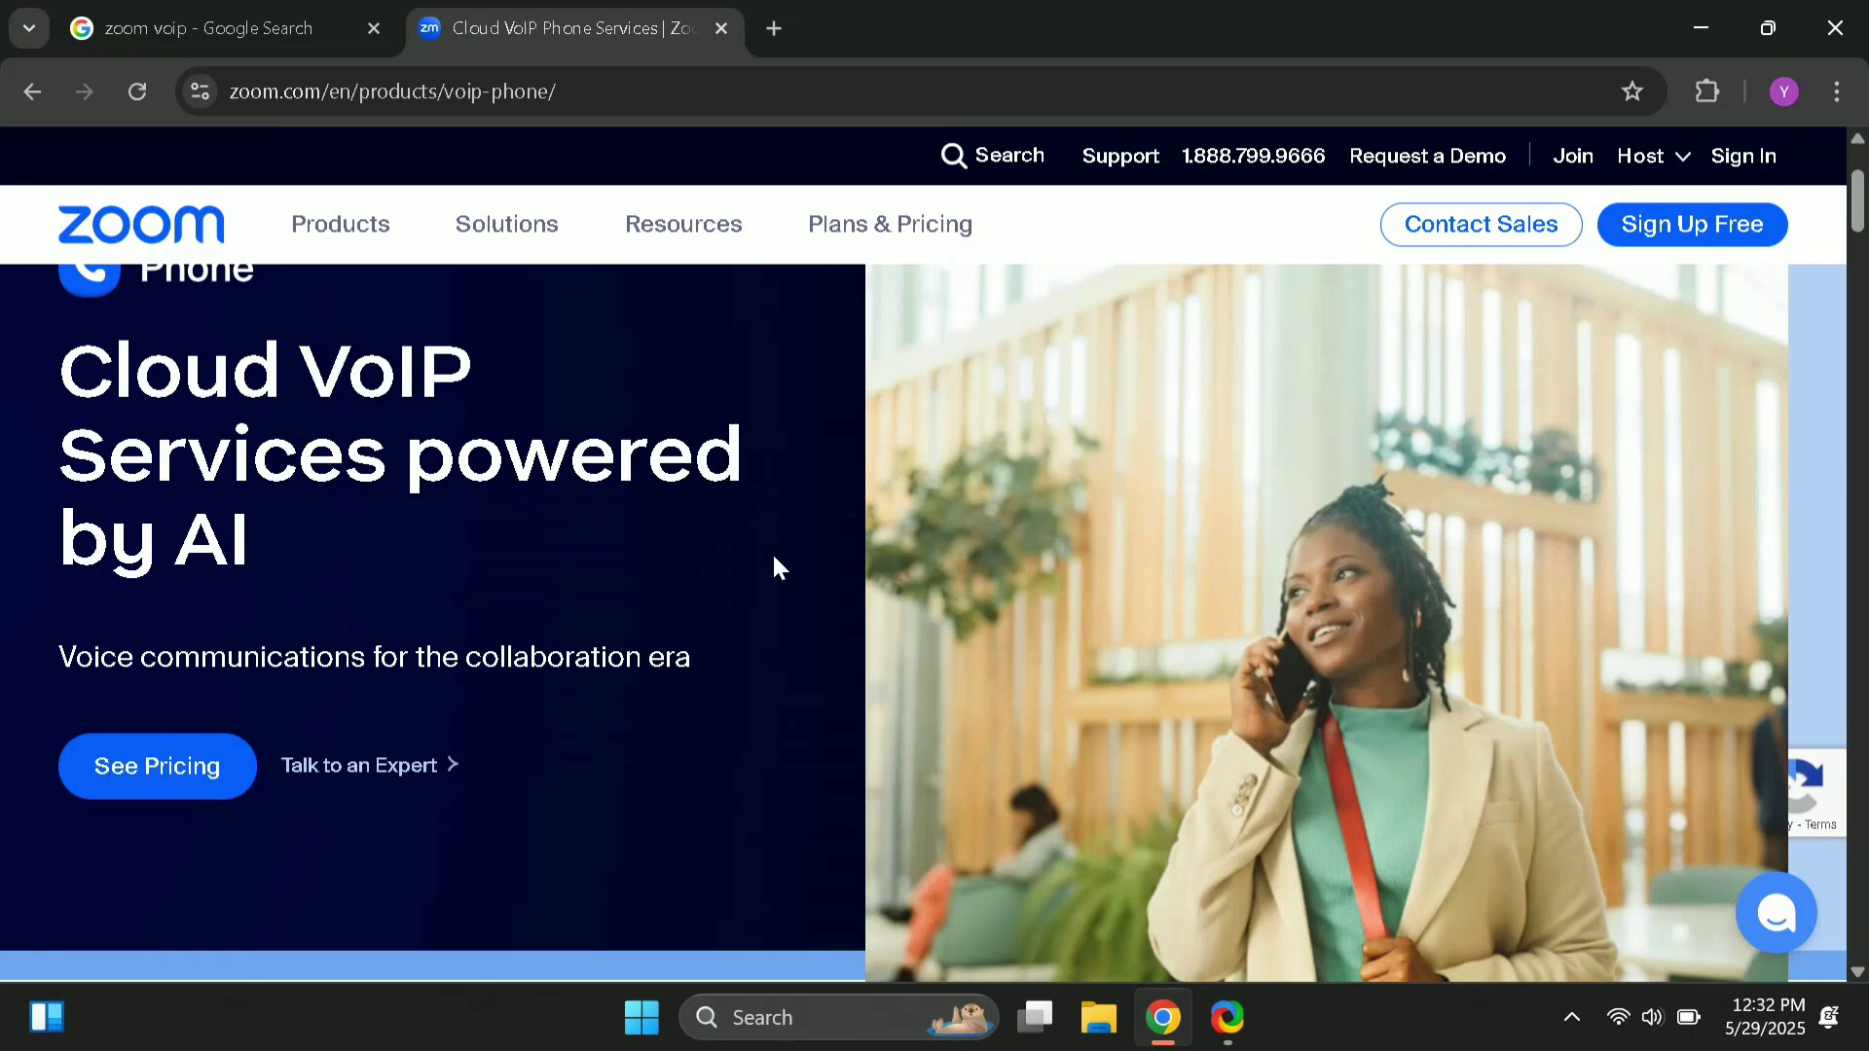
scroll(778, 568, down, 1)
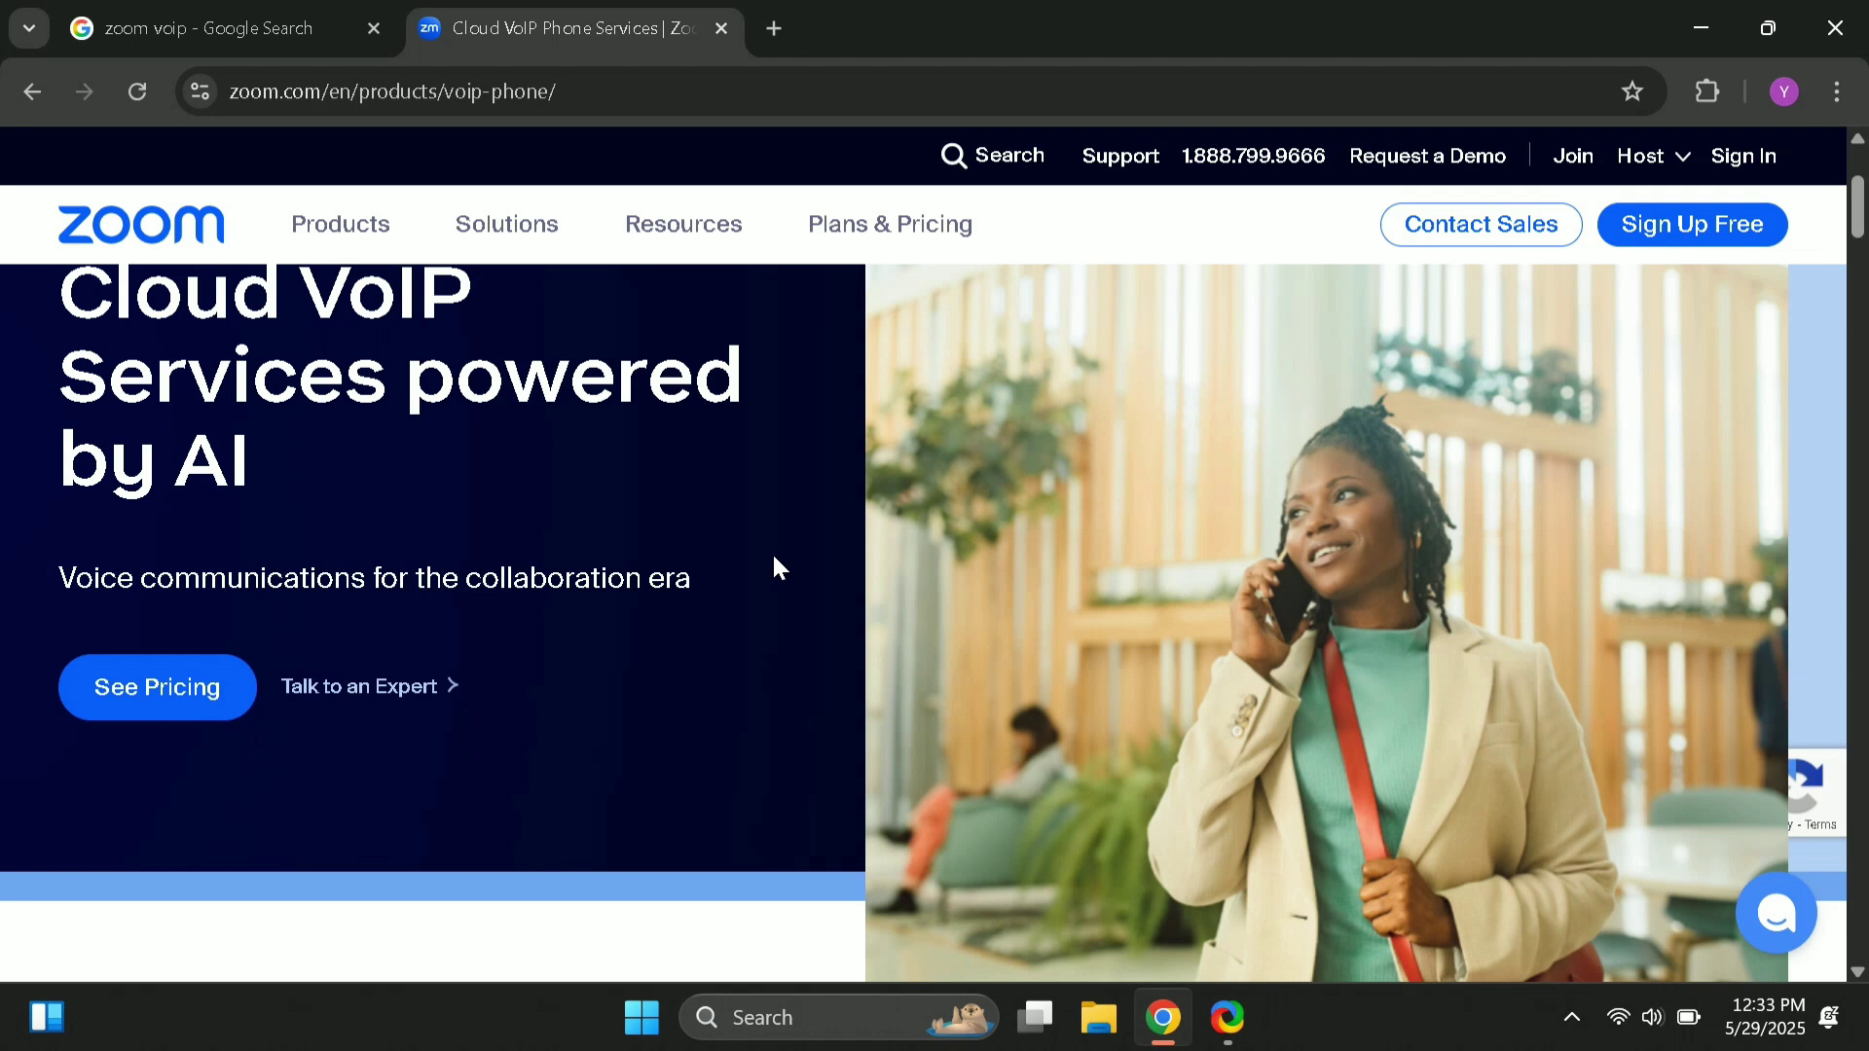
scroll(775, 562, down, 5)
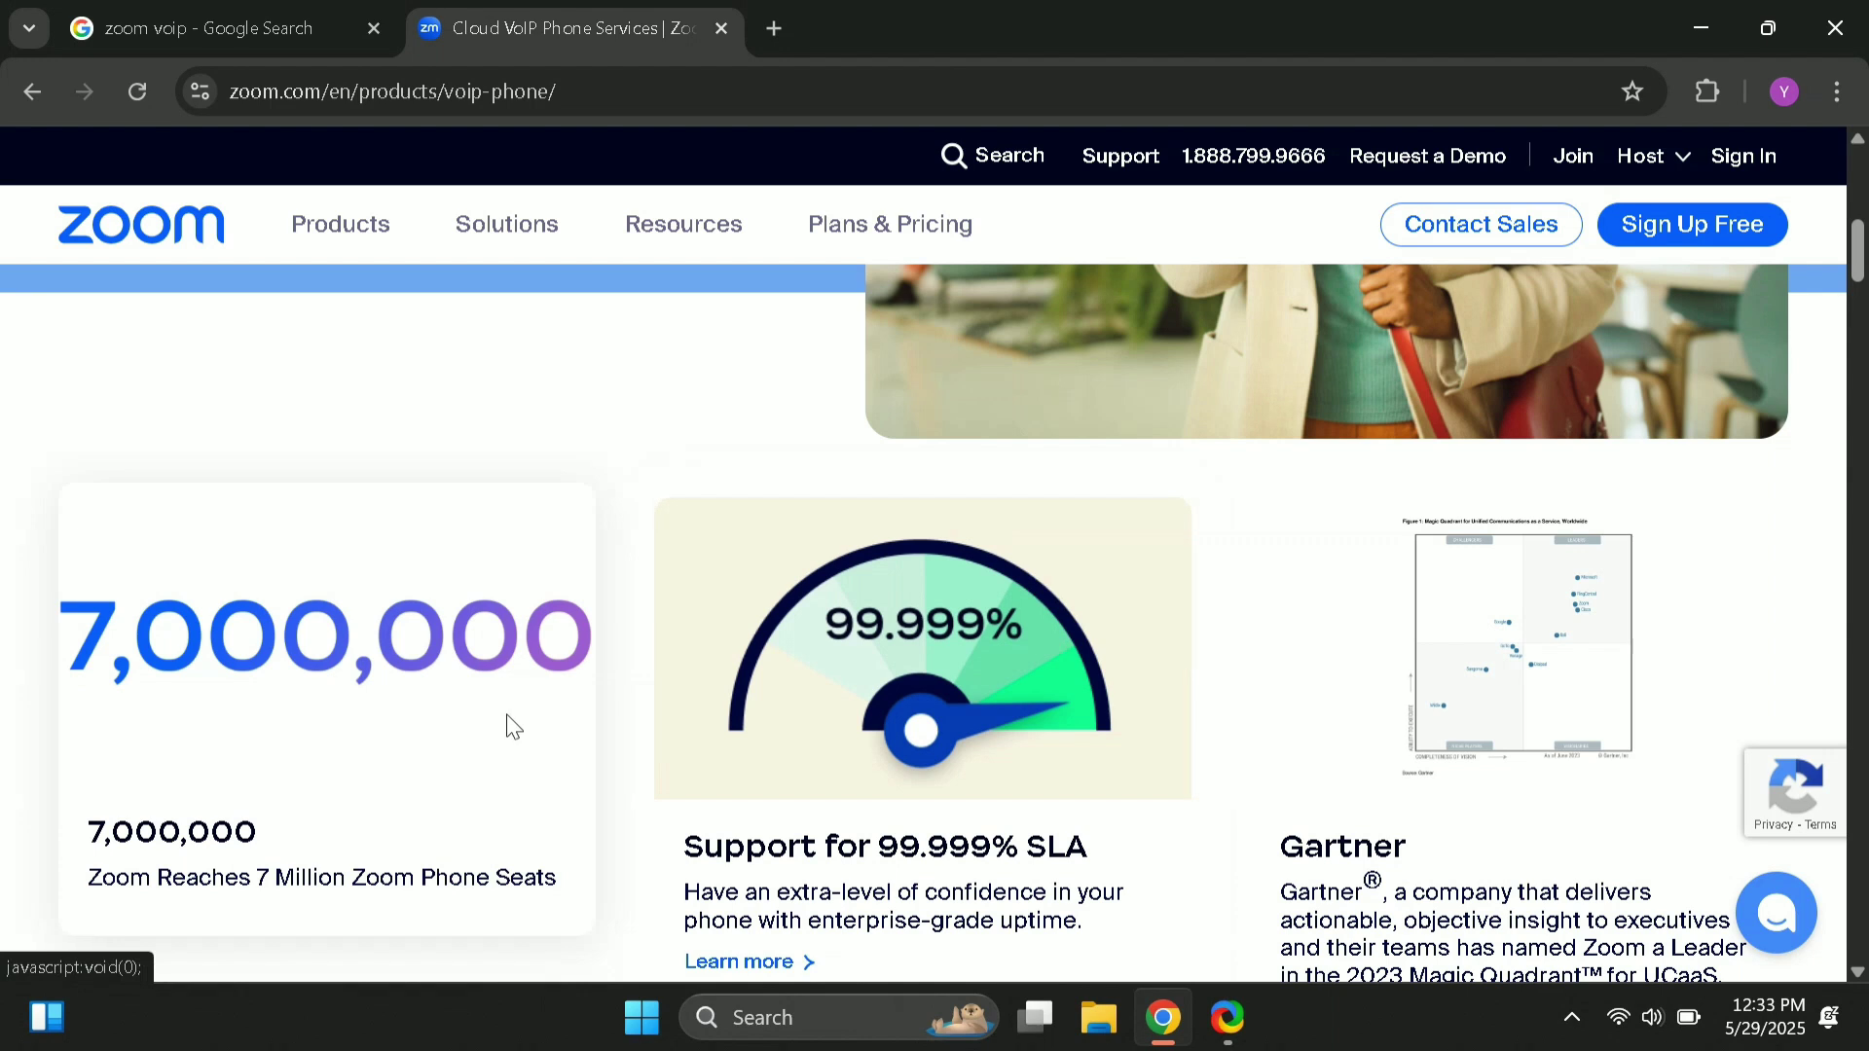
scroll(514, 728, down, 1)
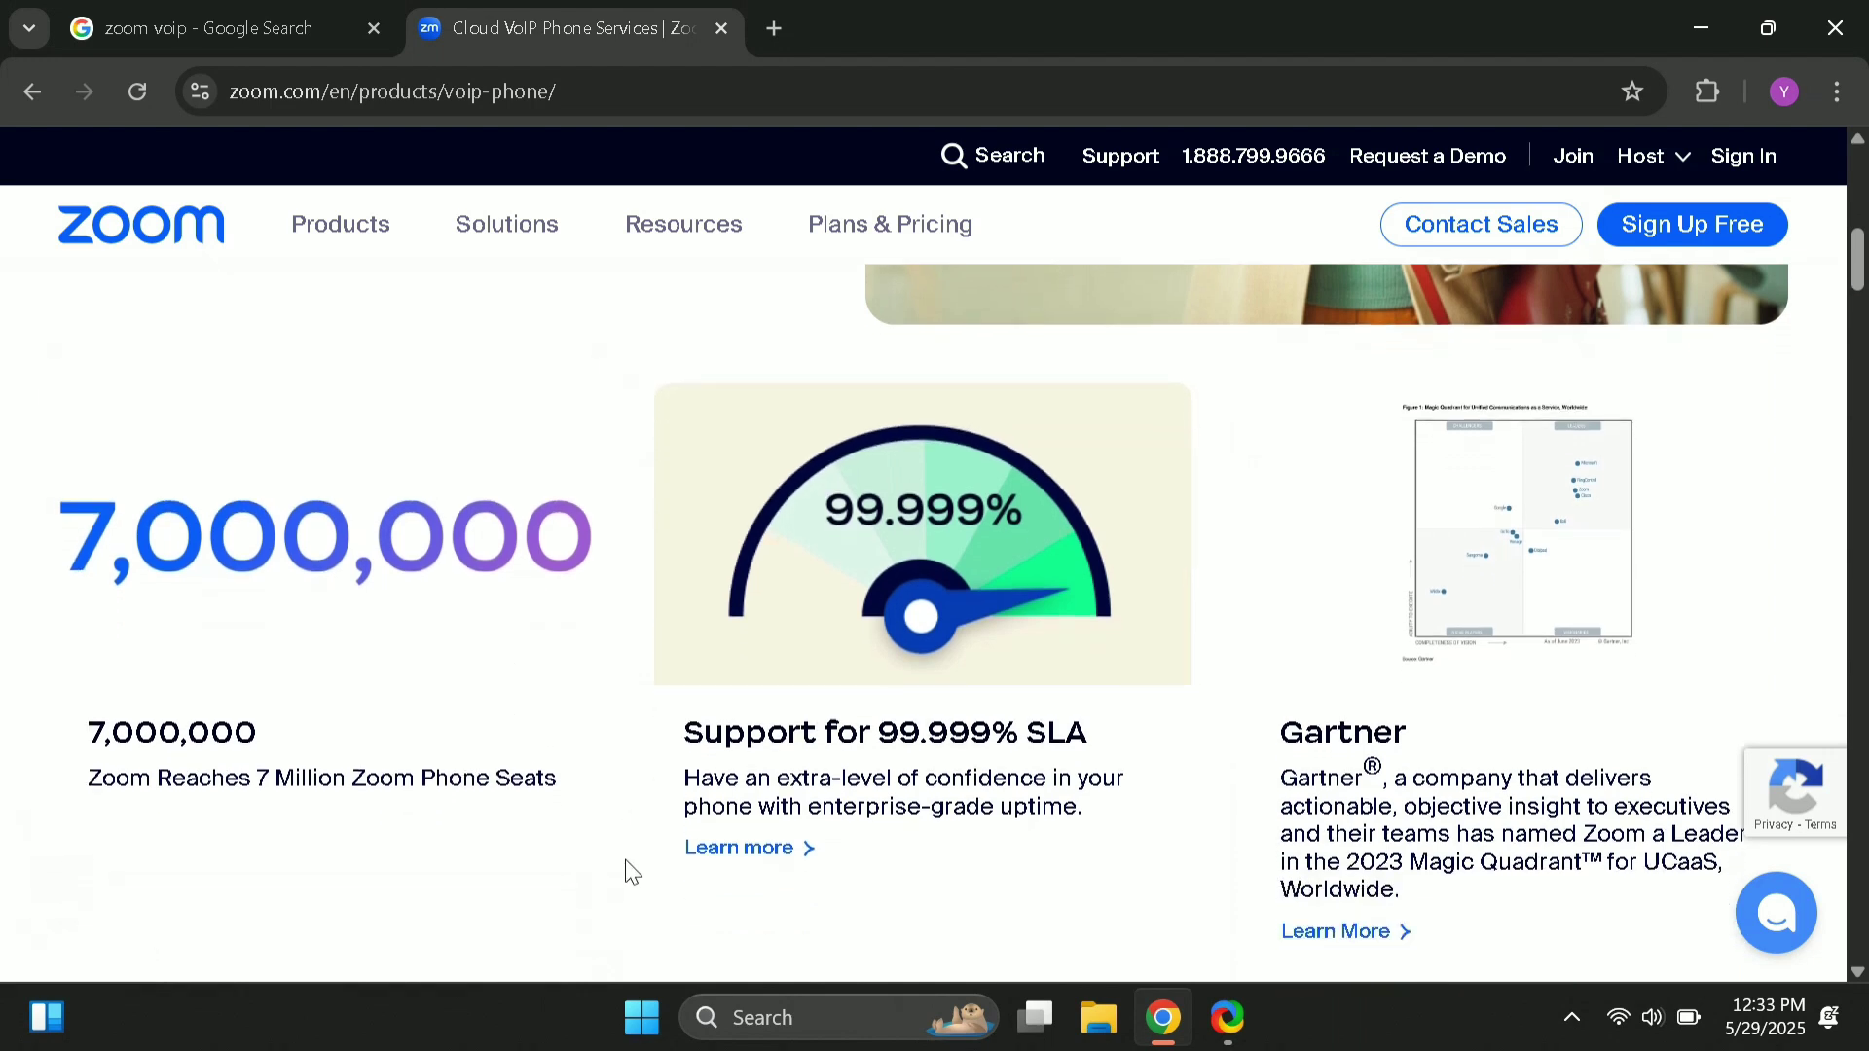
scroll(631, 872, down, 1)
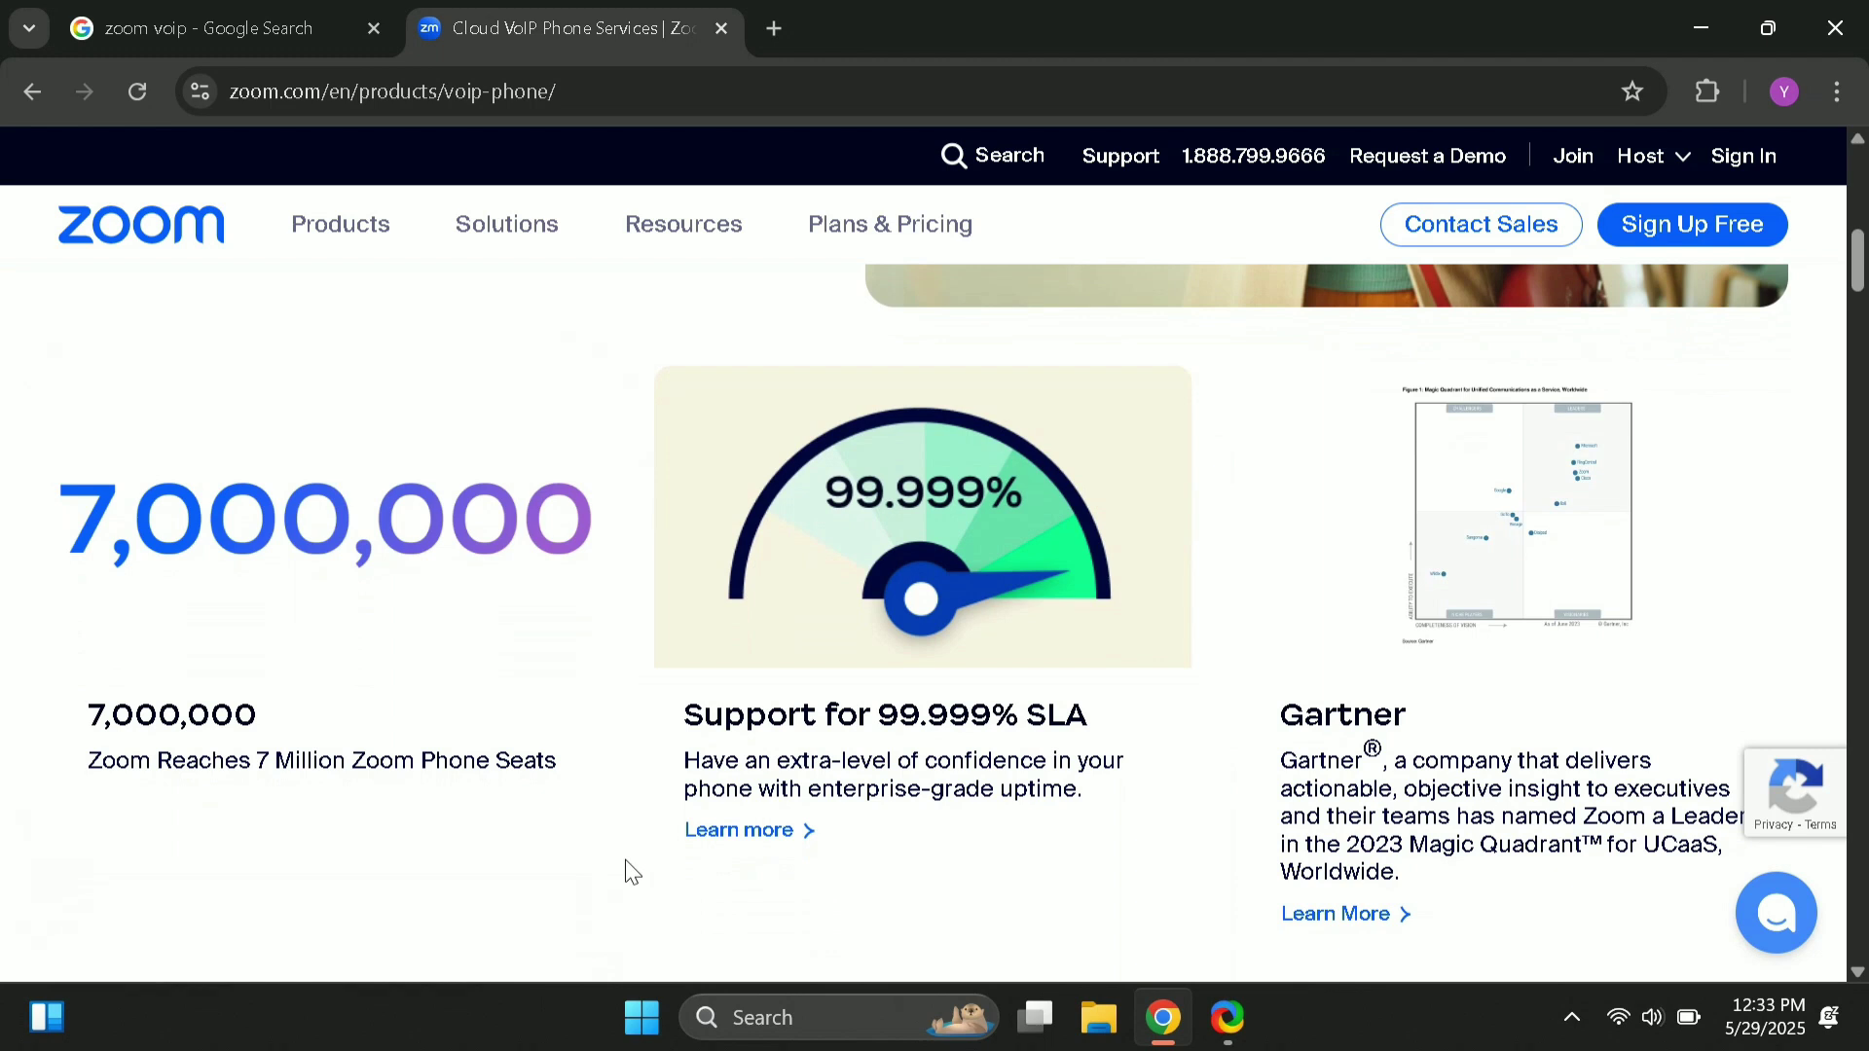
scroll(625, 862, down, 1)
scroll(625, 862, down, 2)
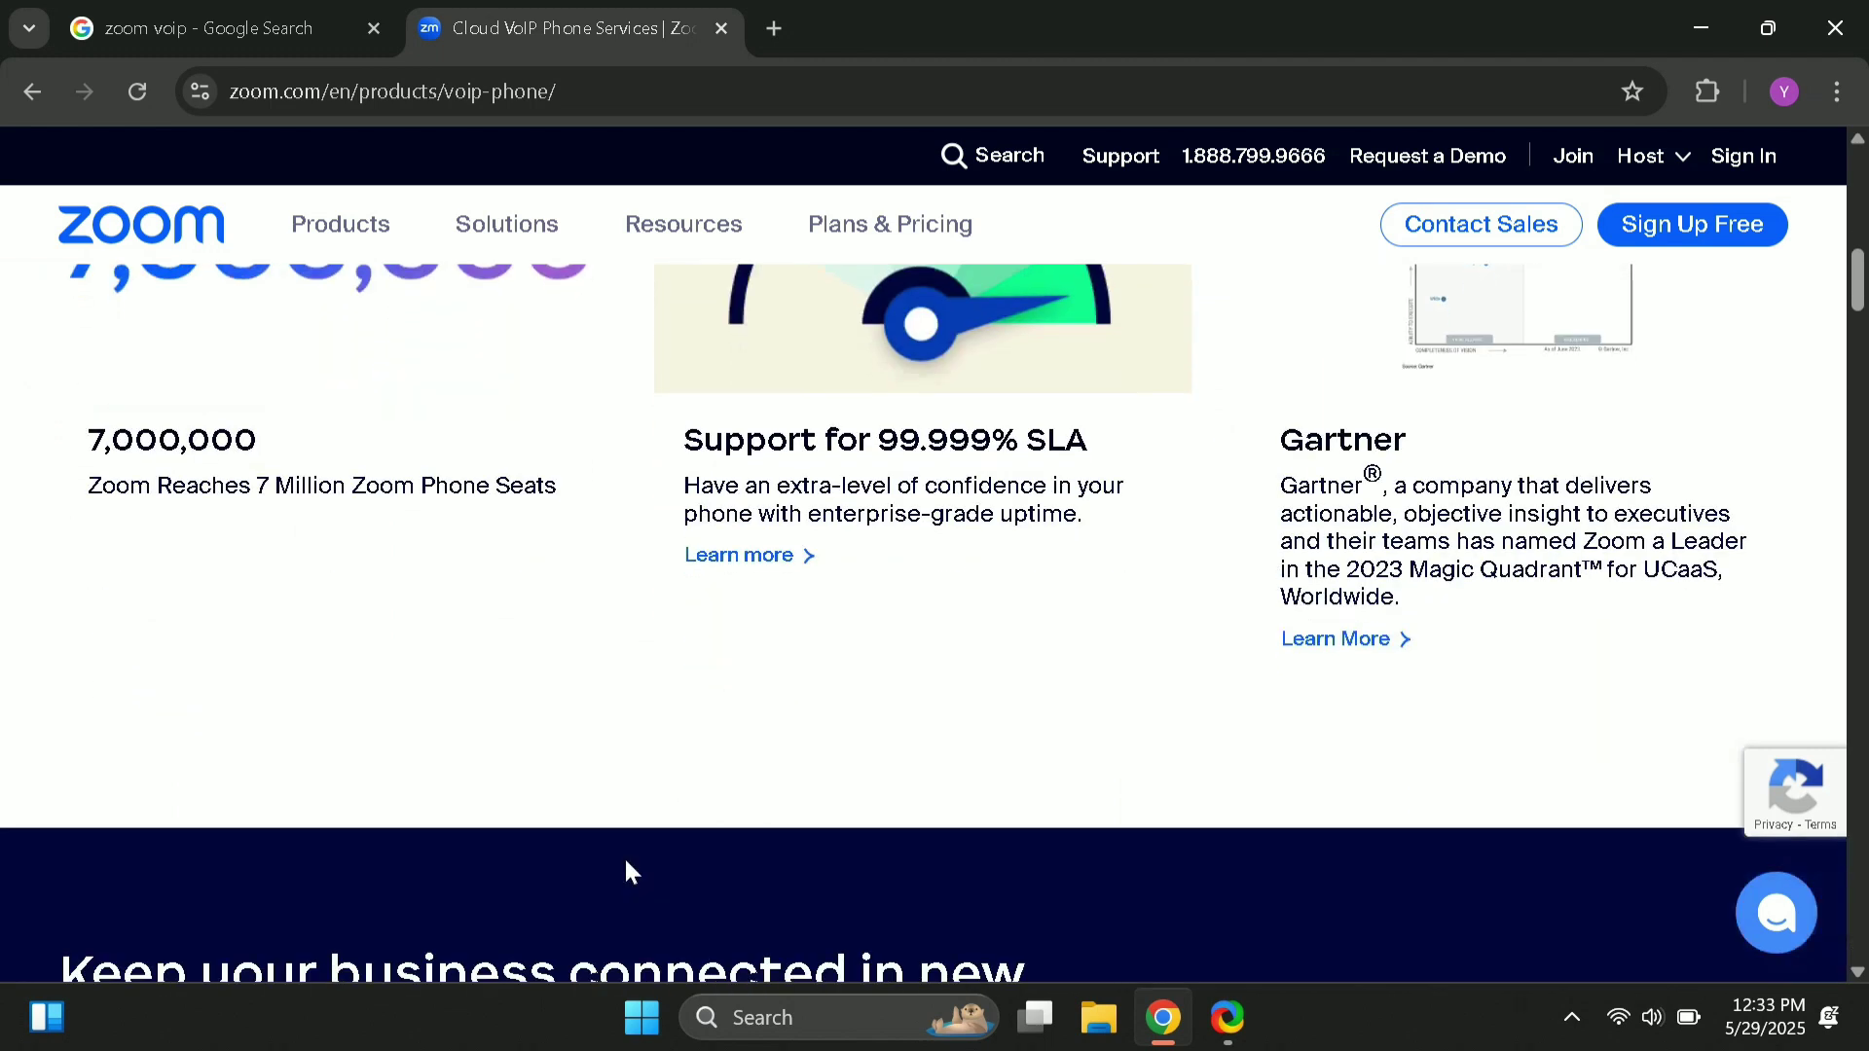
scroll(624, 862, down, 1)
Step: Revisit the Cloud VoIP Services banner and examine the Support for 99.999% SLA card below it
scroll(625, 862, up, 8)
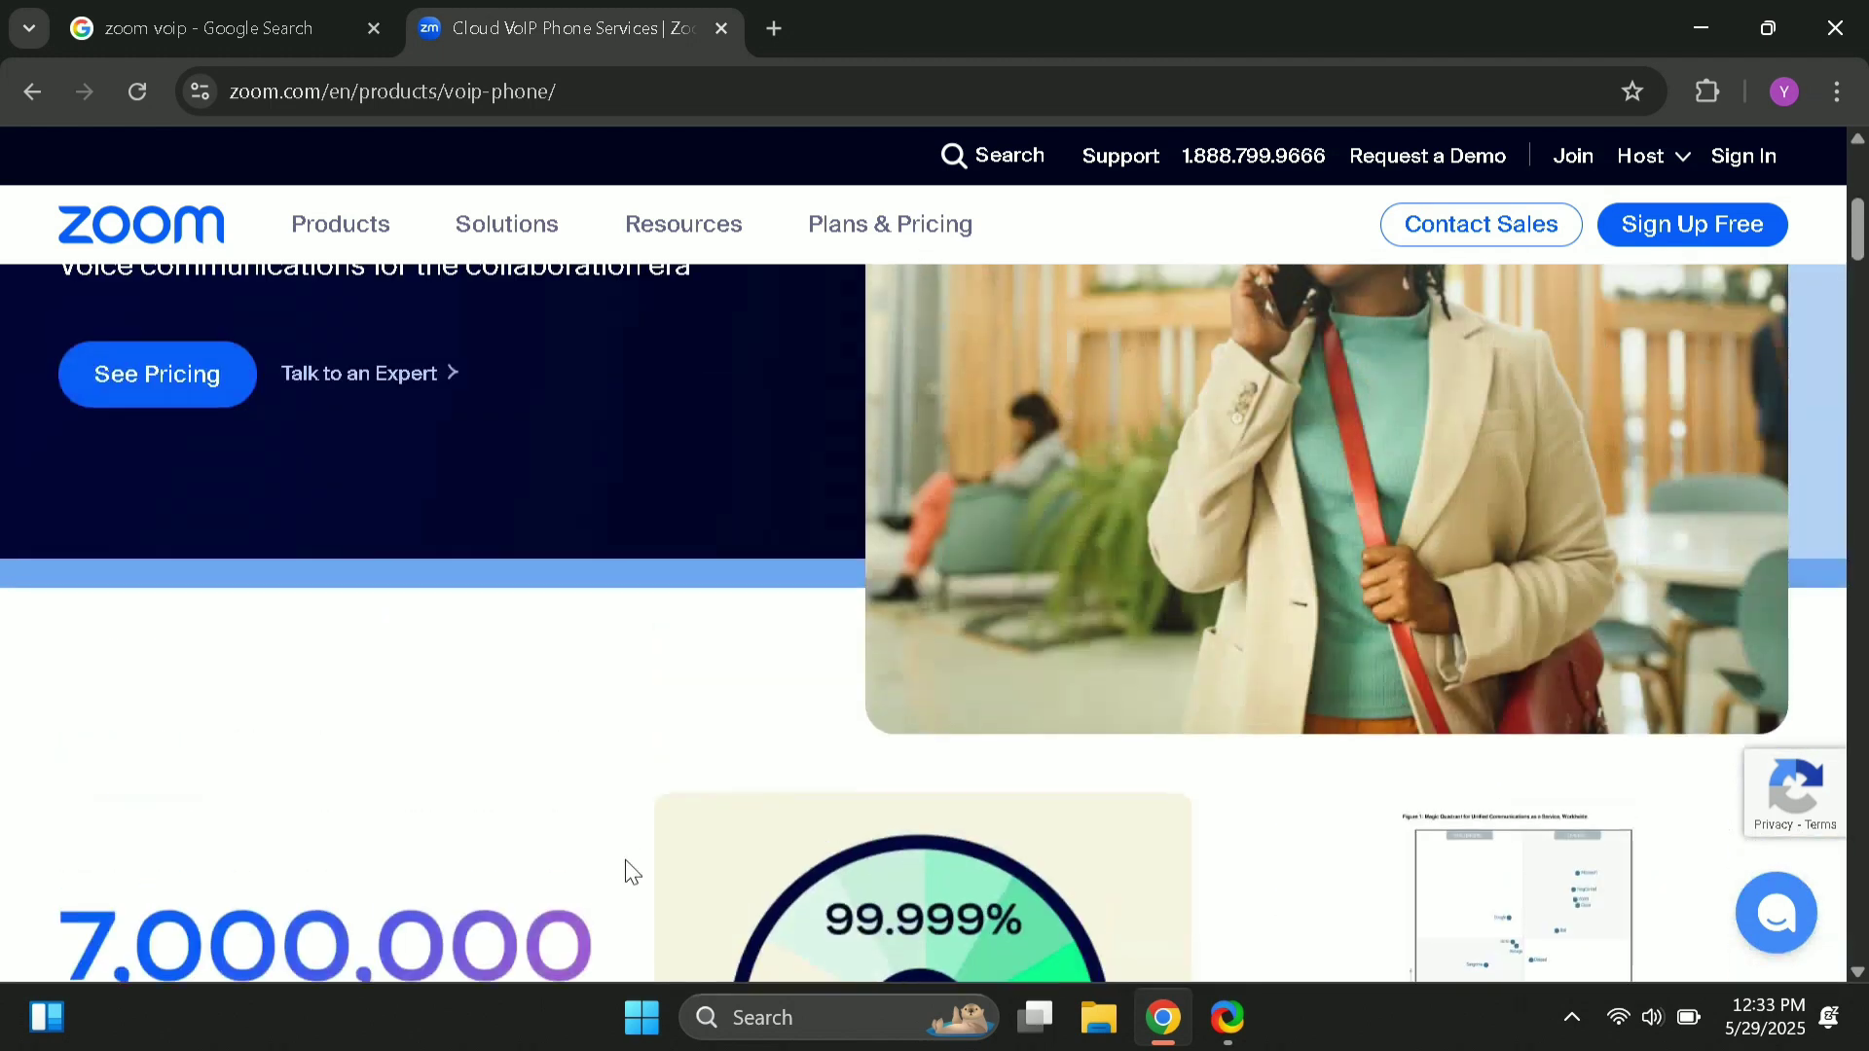
scroll(625, 861, up, 4)
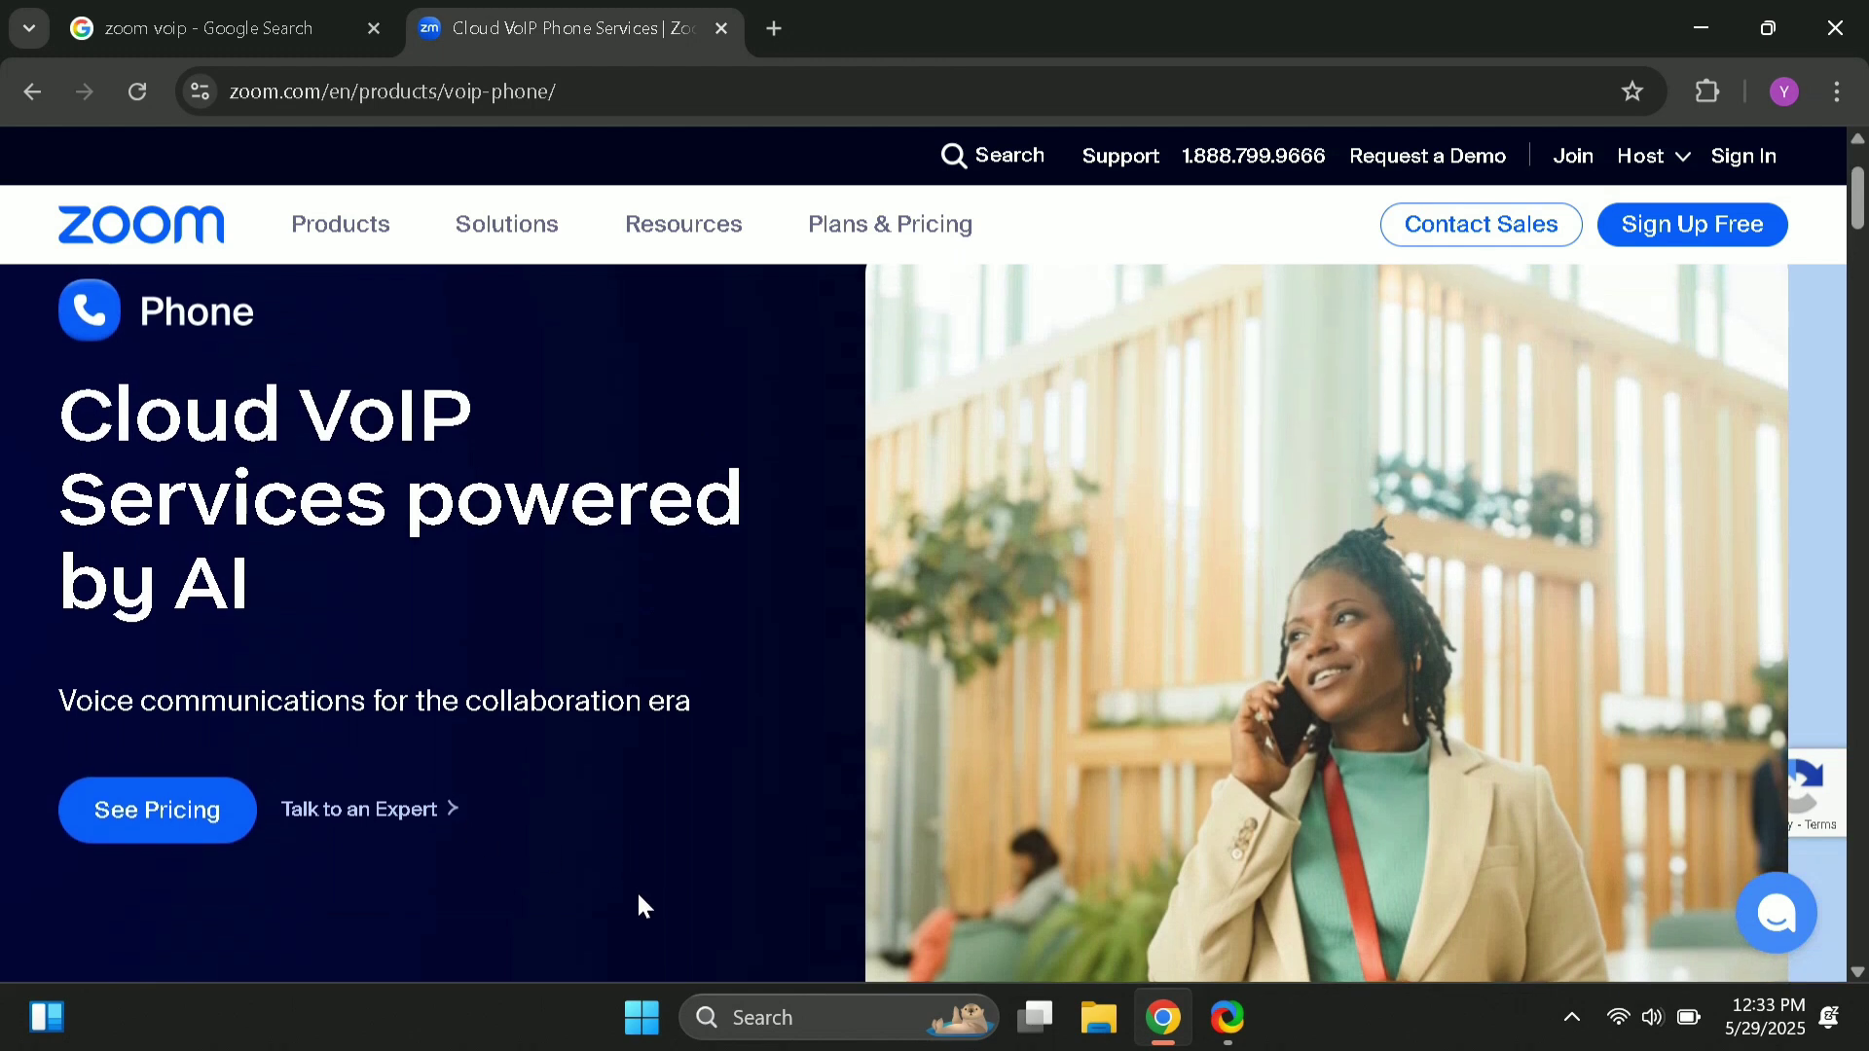
scroll(639, 895, down, 1)
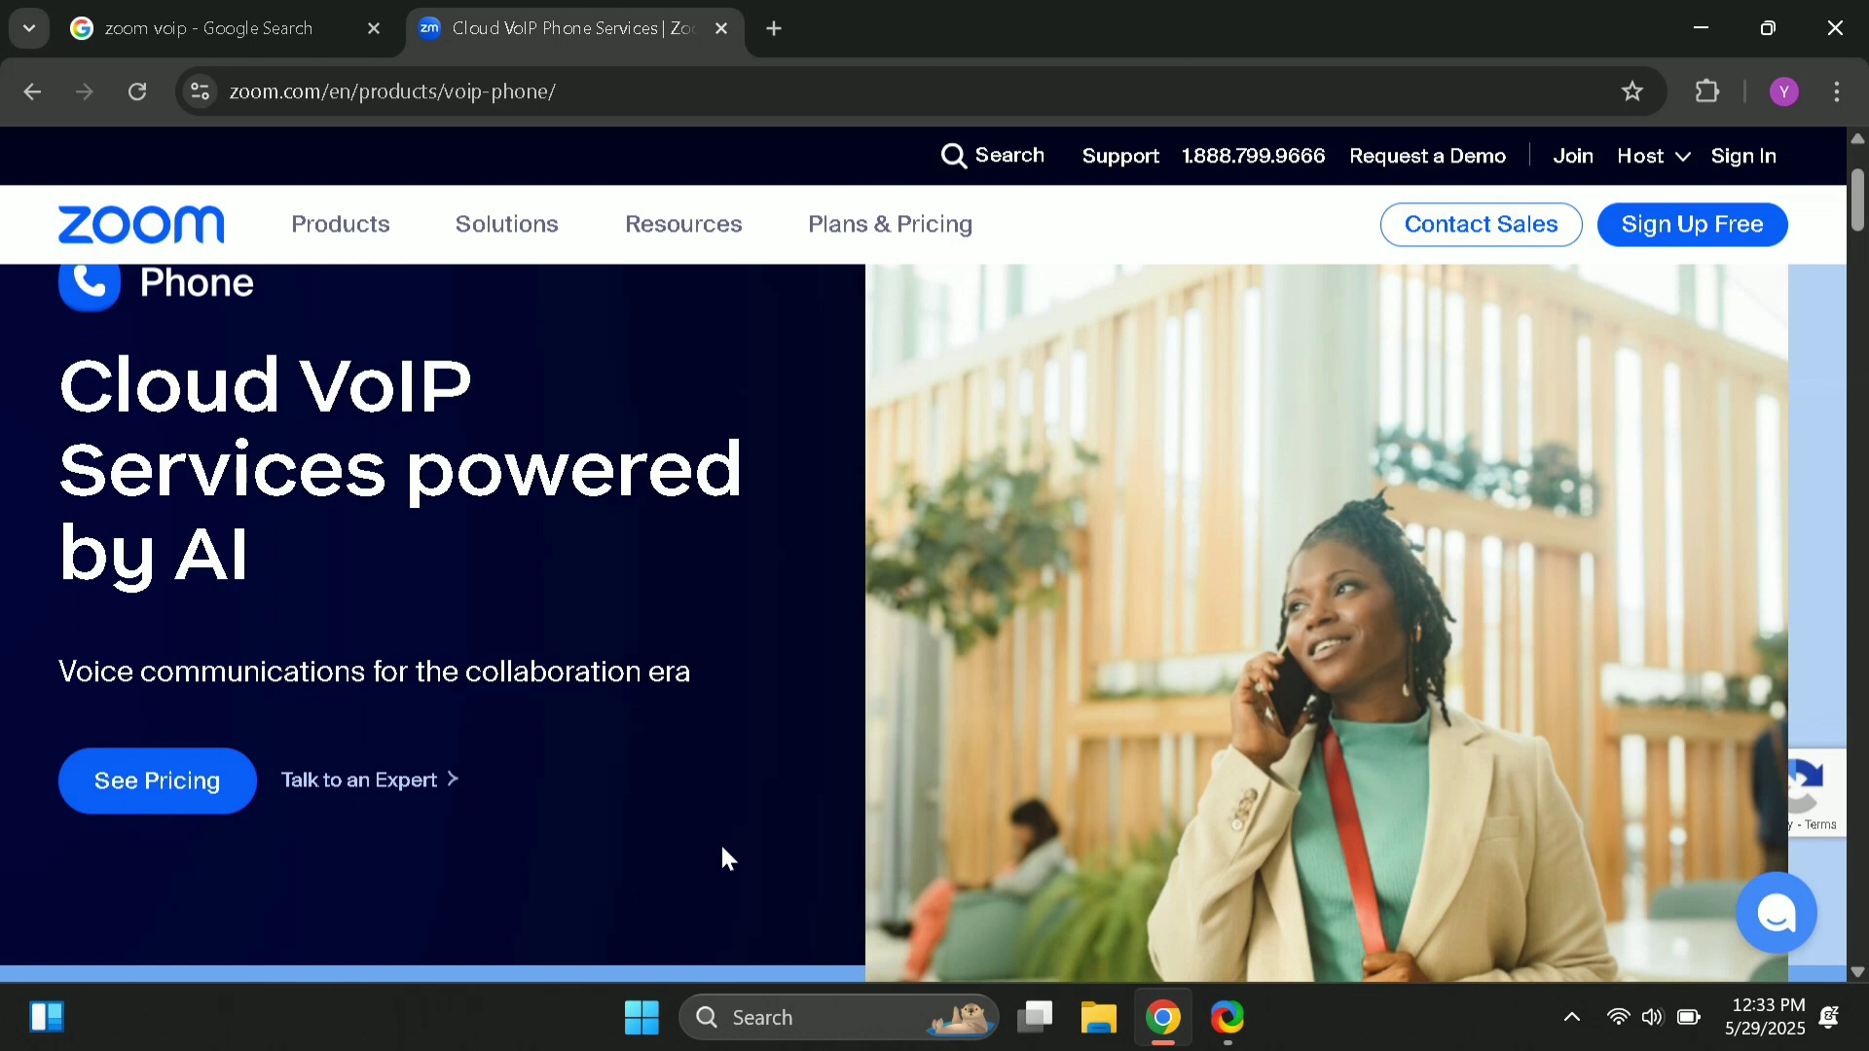
scroll(725, 857, up, 1)
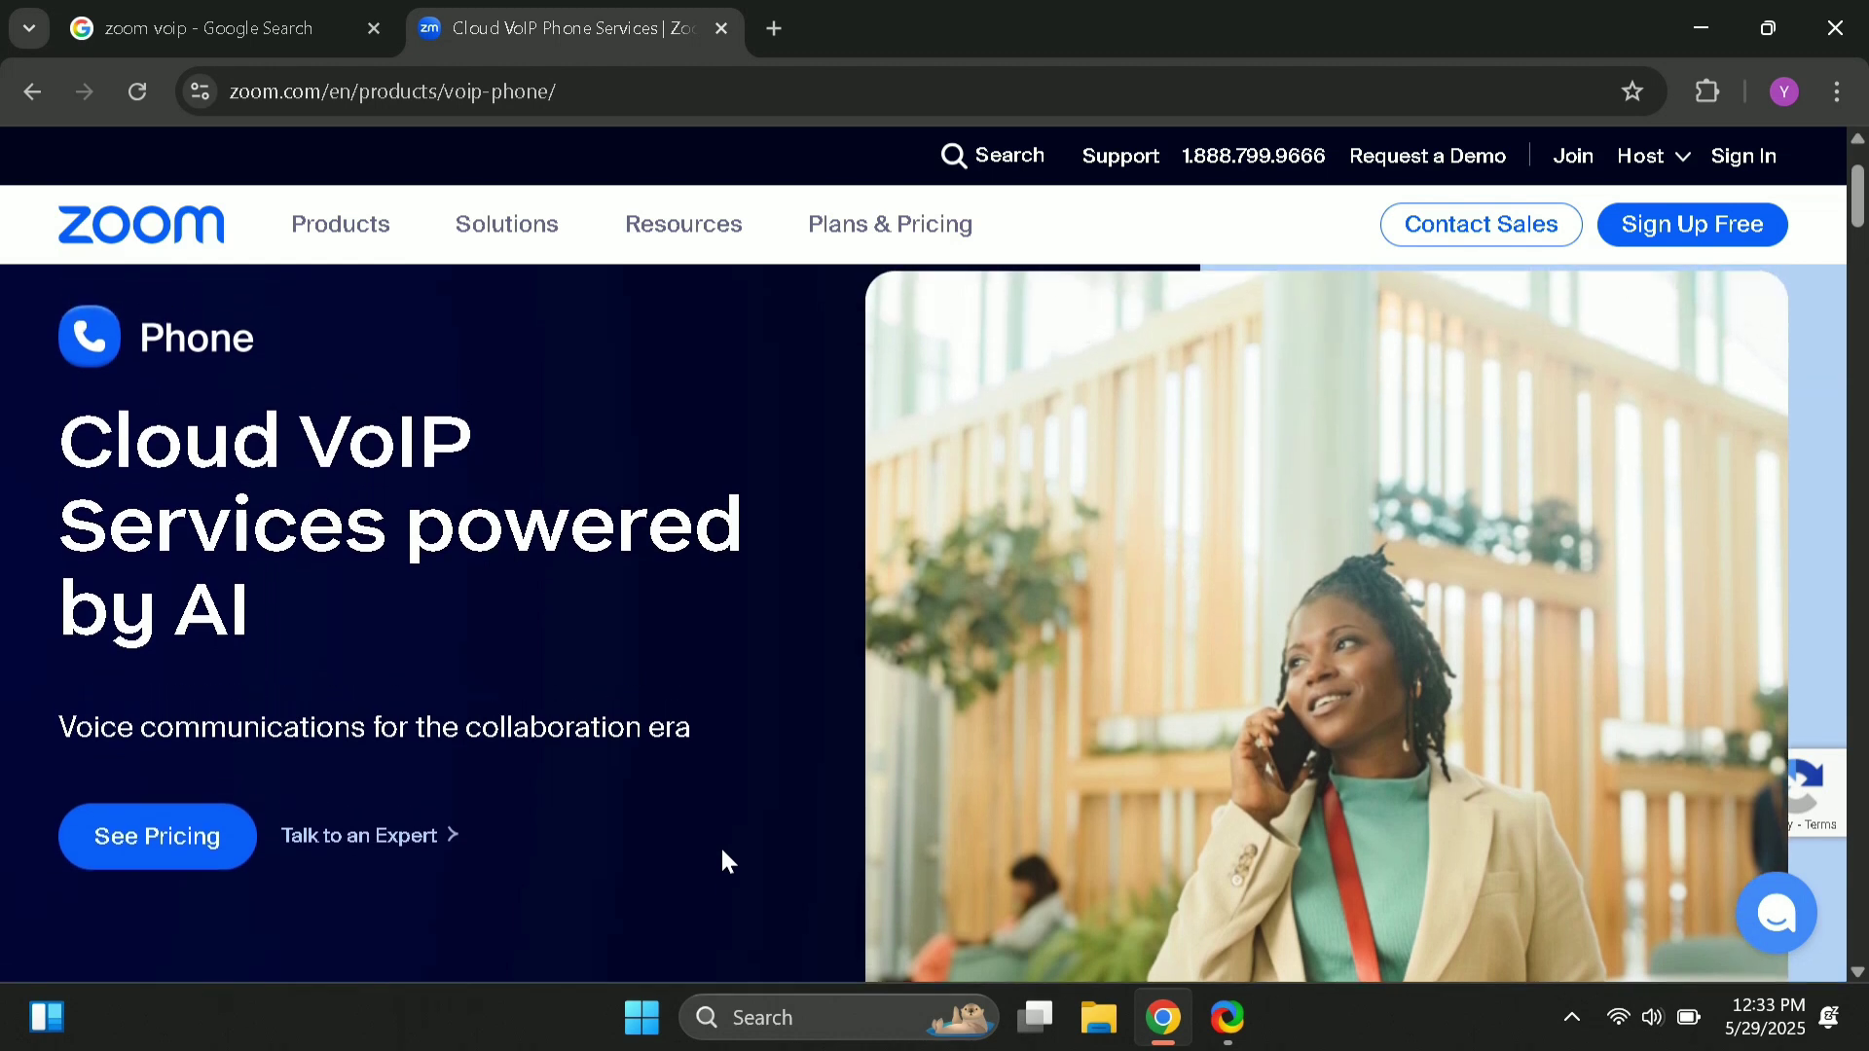
scroll(725, 857, down, 1)
scroll(722, 852, down, 7)
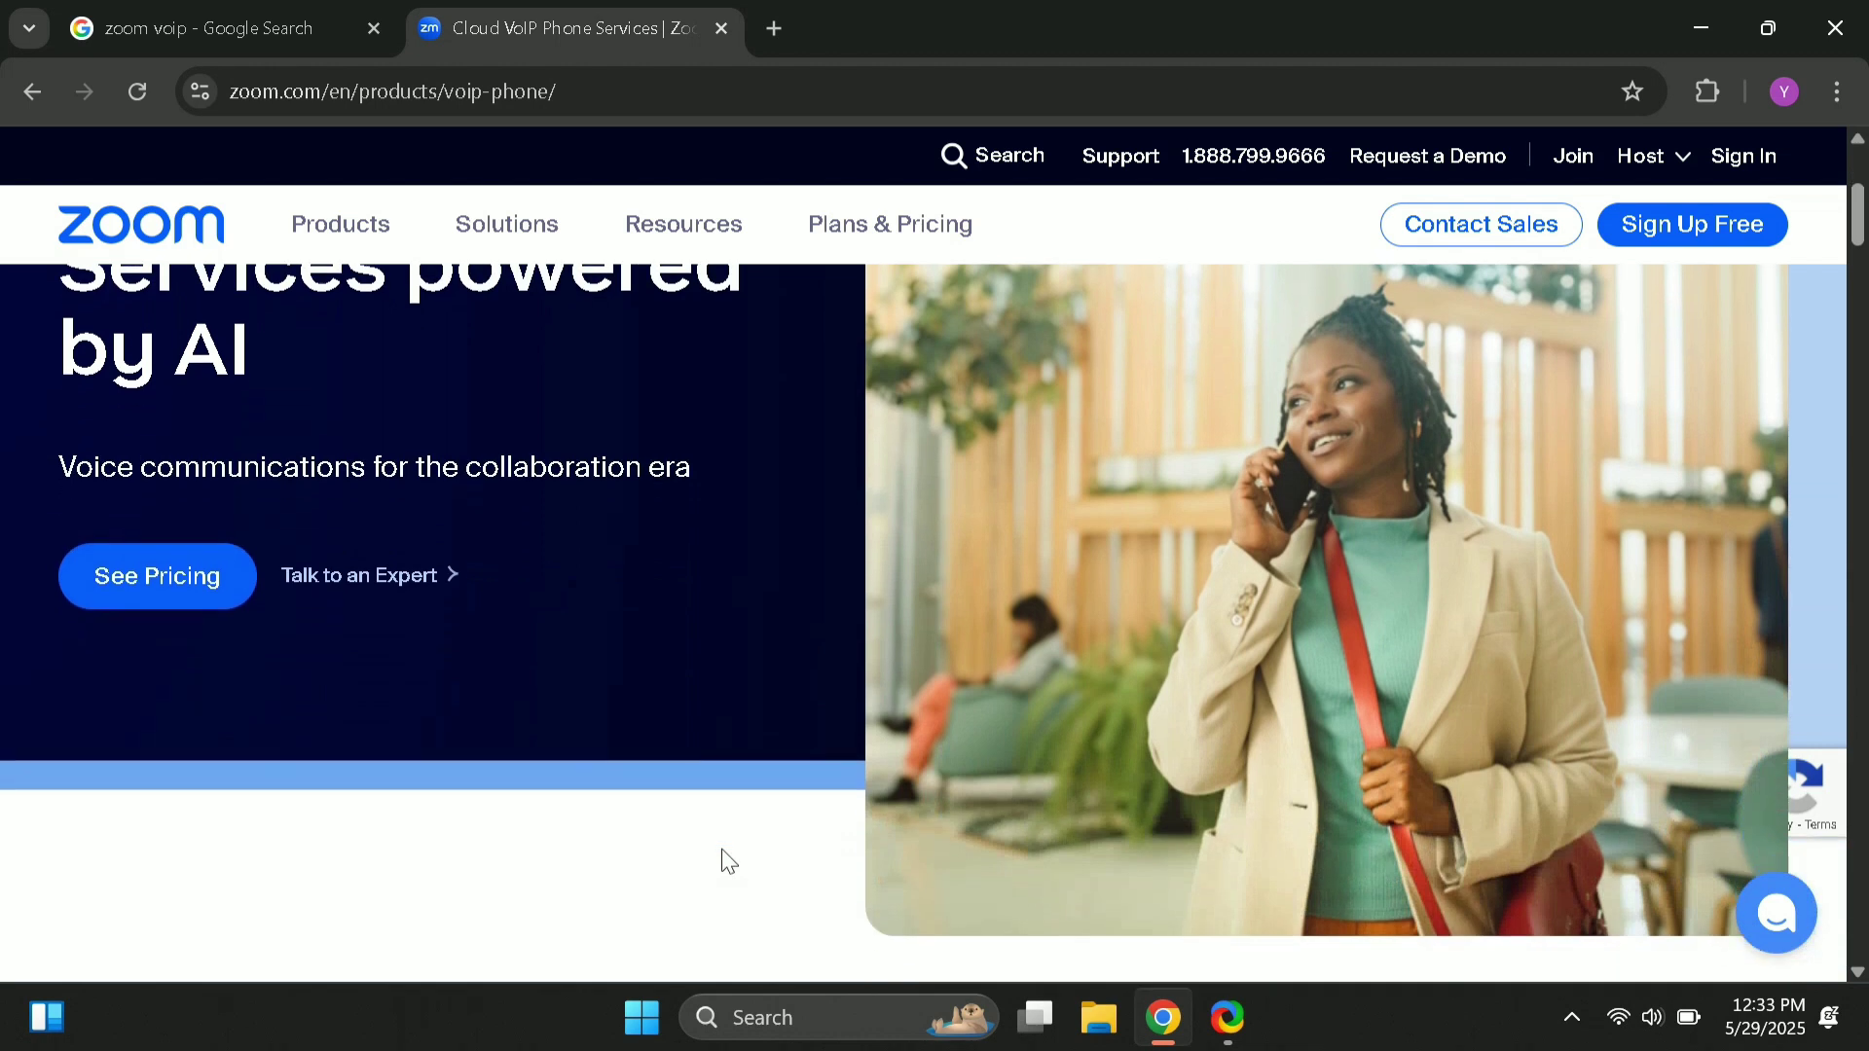
scroll(722, 861, down, 1)
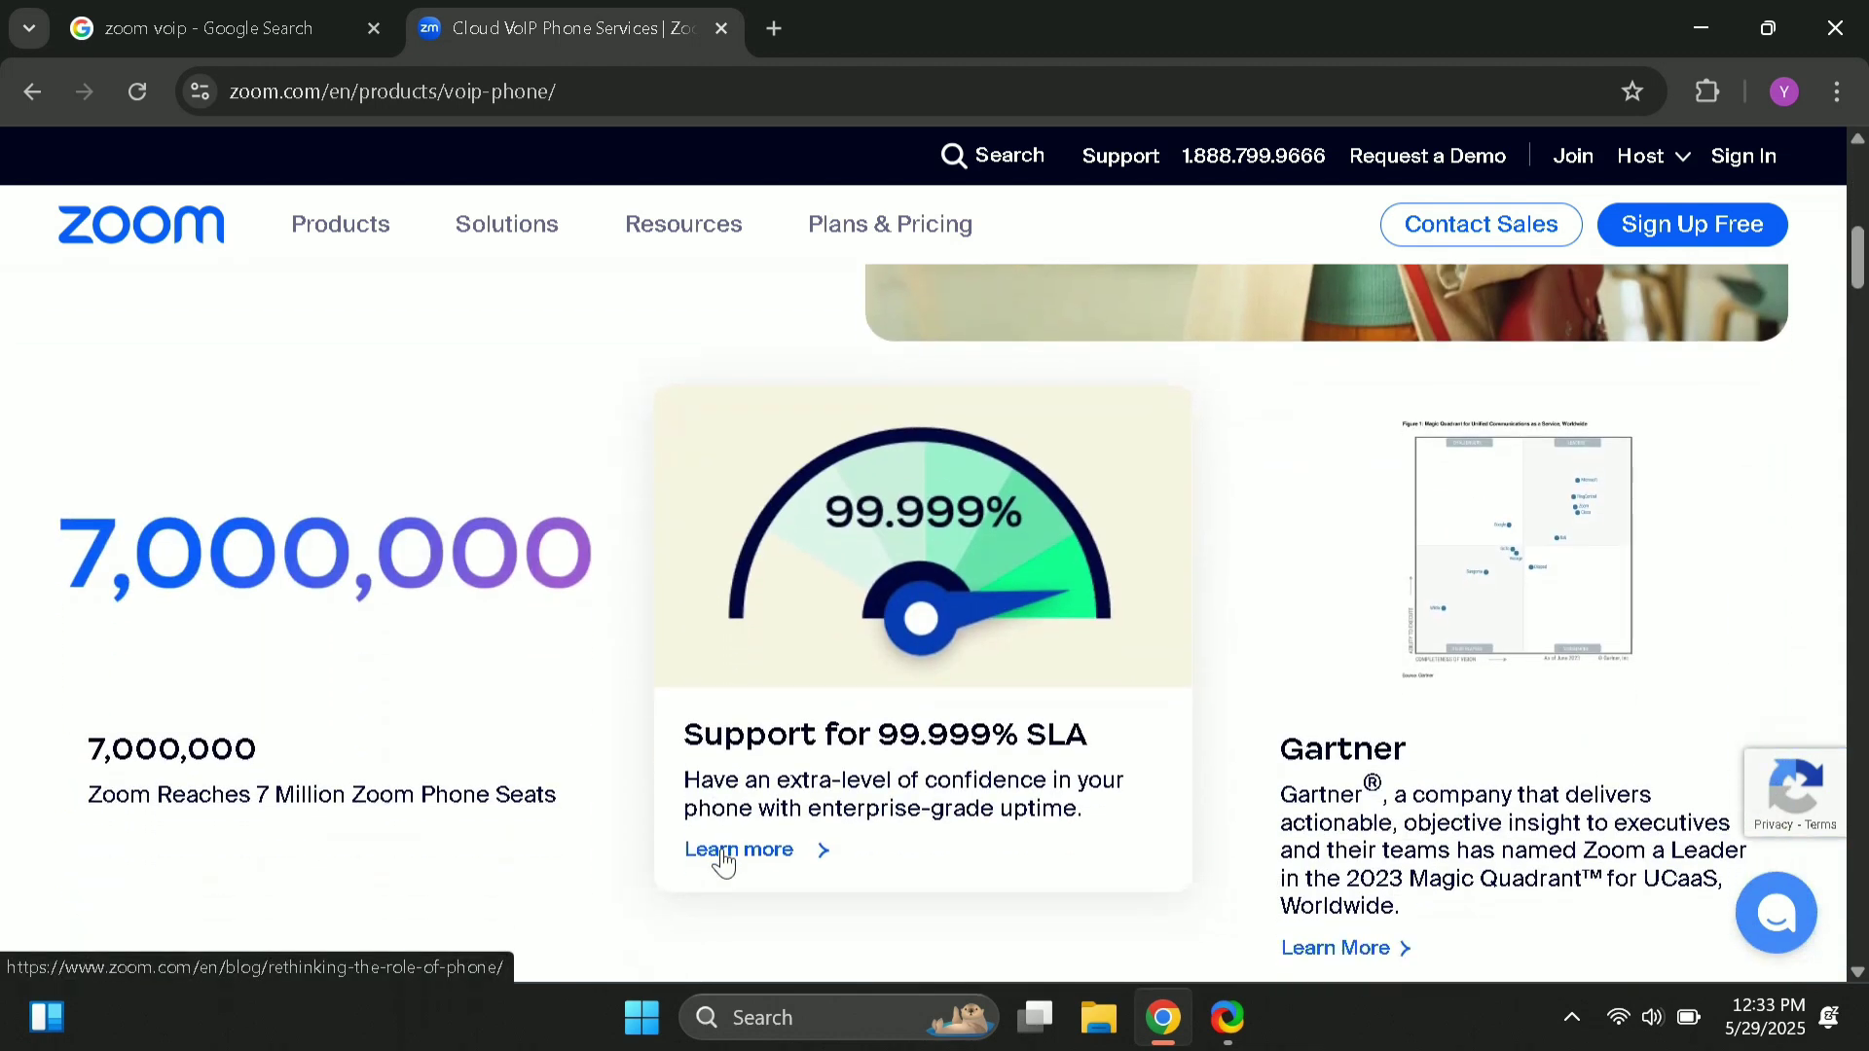
scroll(722, 861, down, 1)
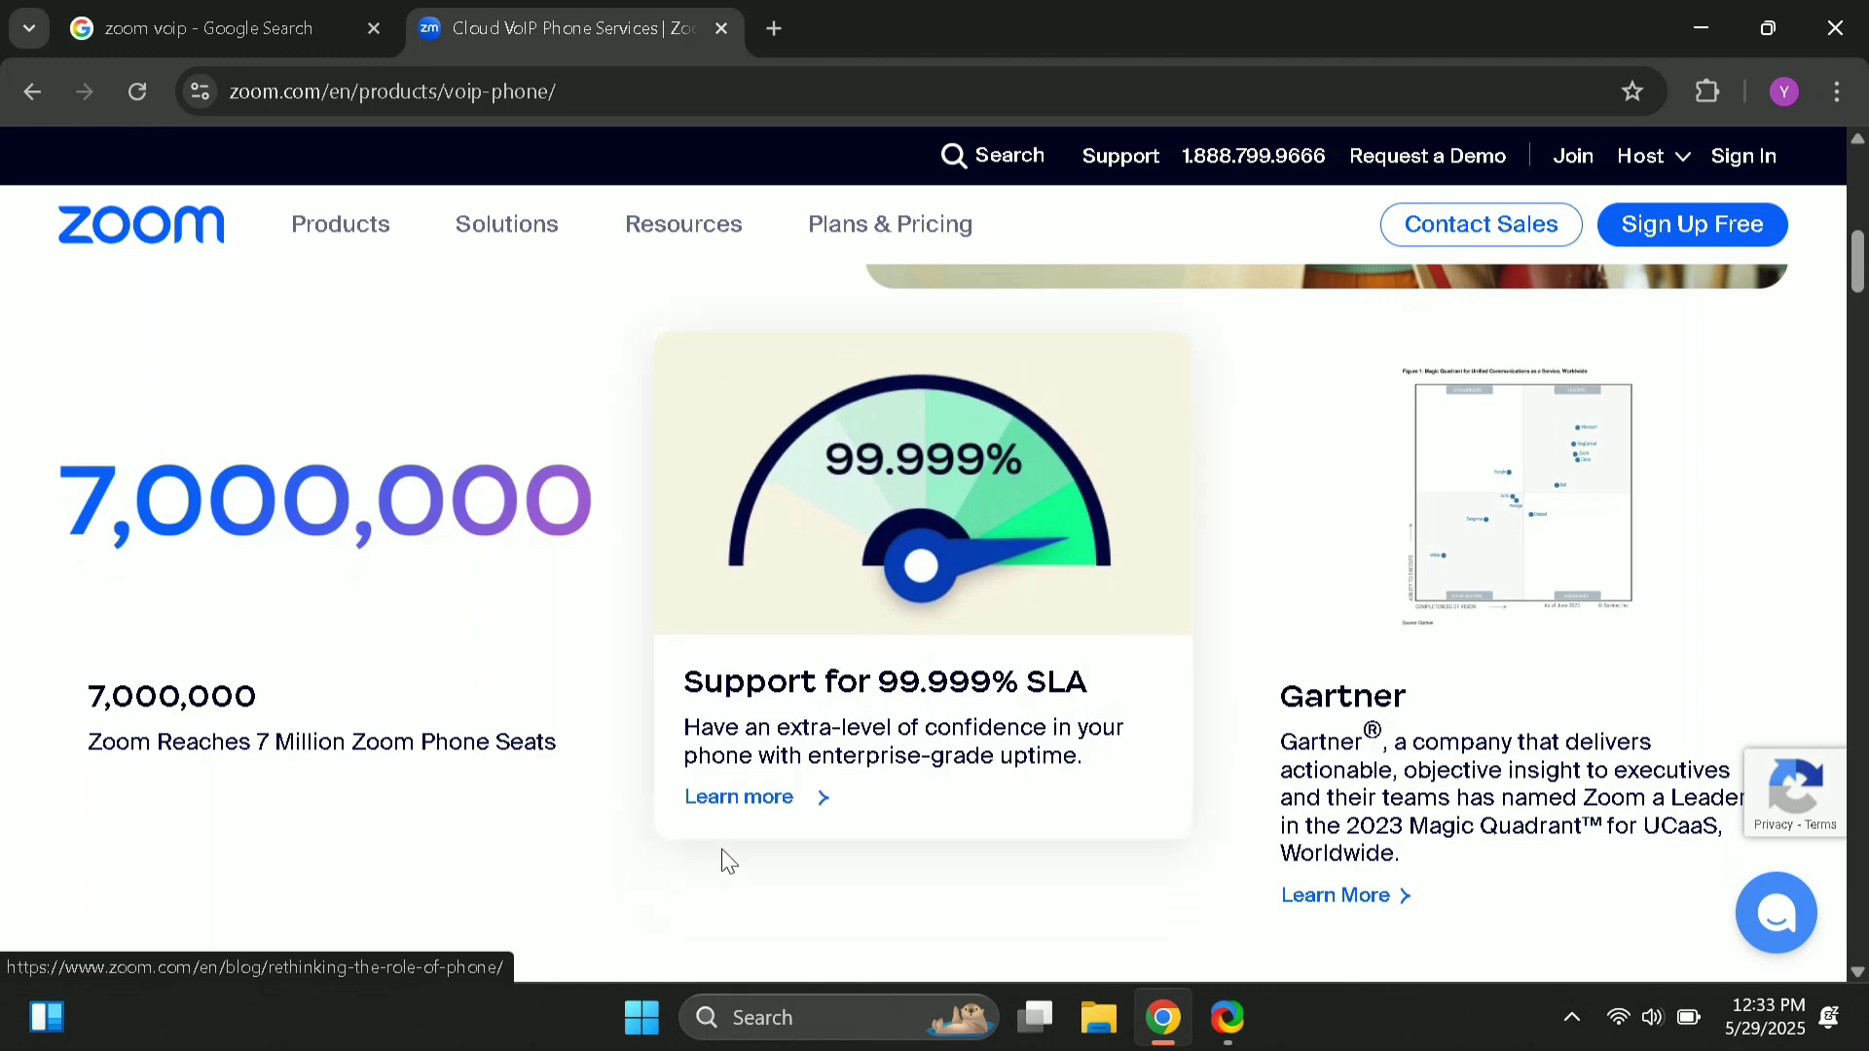
scroll(722, 849, up, 2)
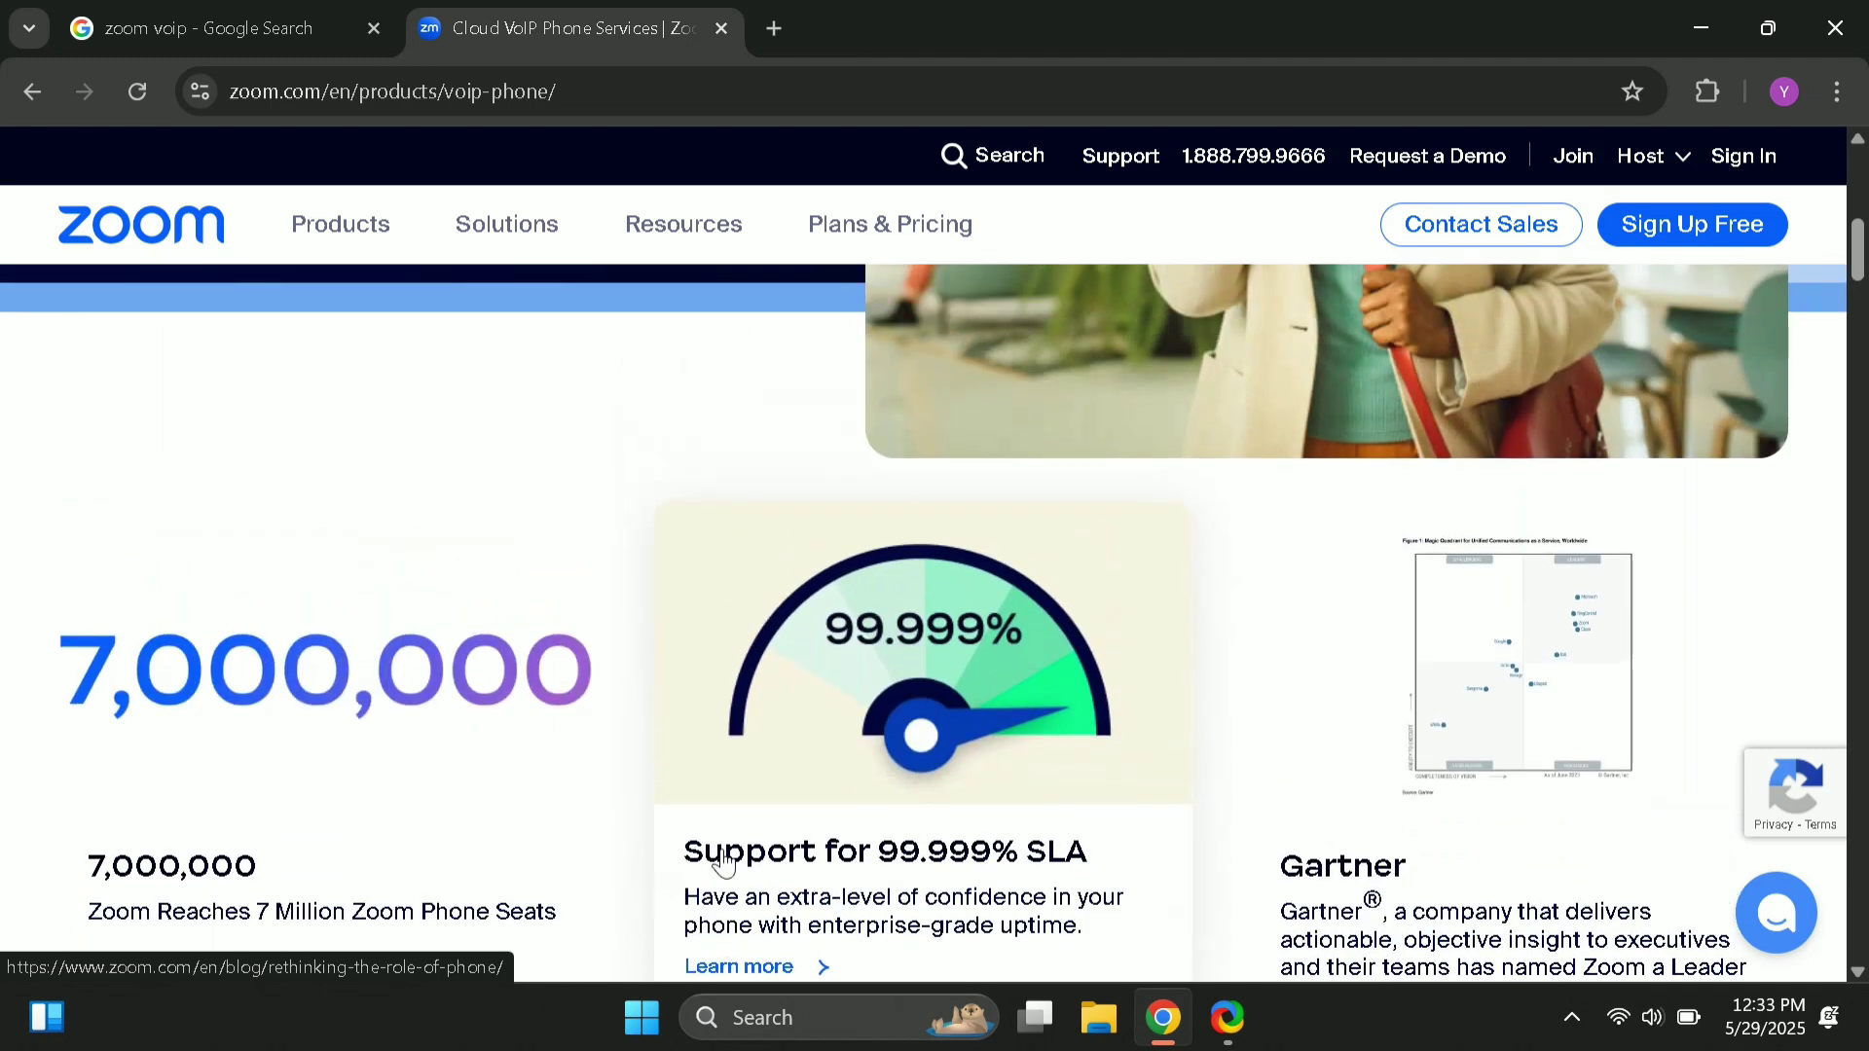
scroll(721, 861, down, 1)
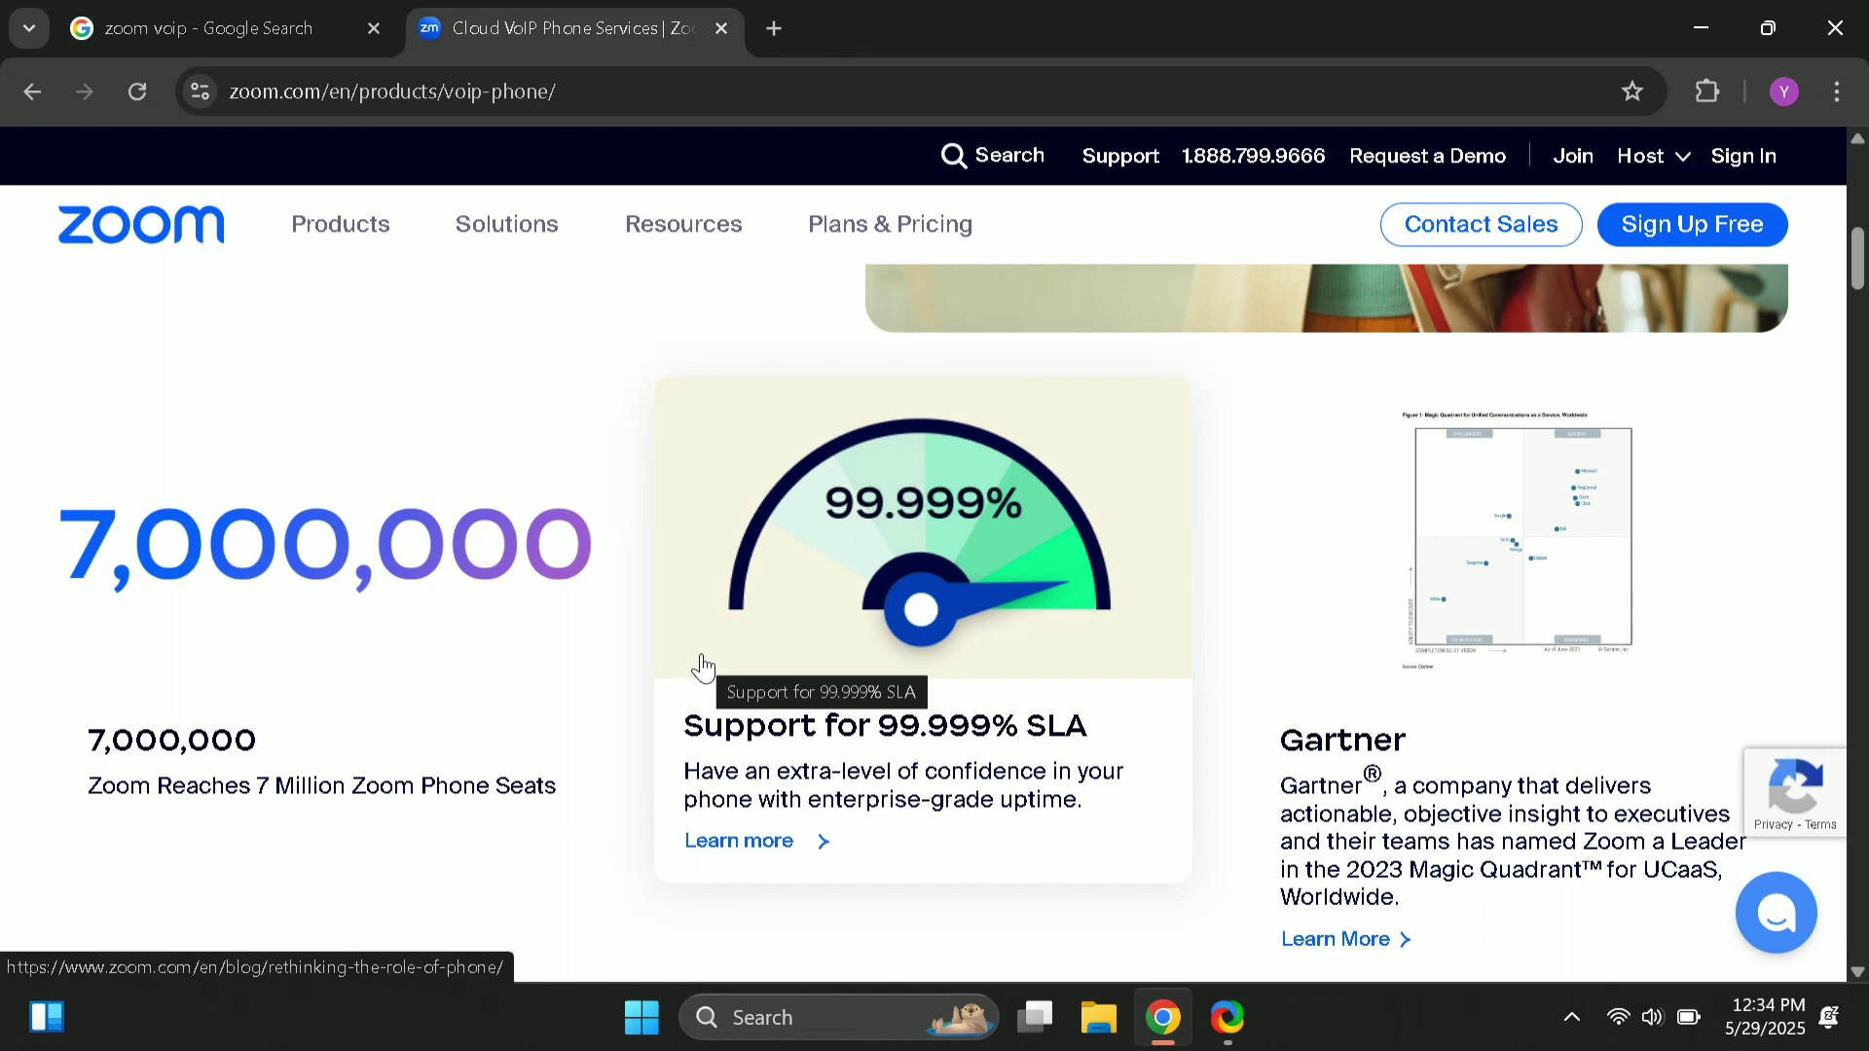
Step: Review the page sections on keeping a business connected with Zoom Phone and on AI-powered phone communications
scroll(703, 668, down, 5)
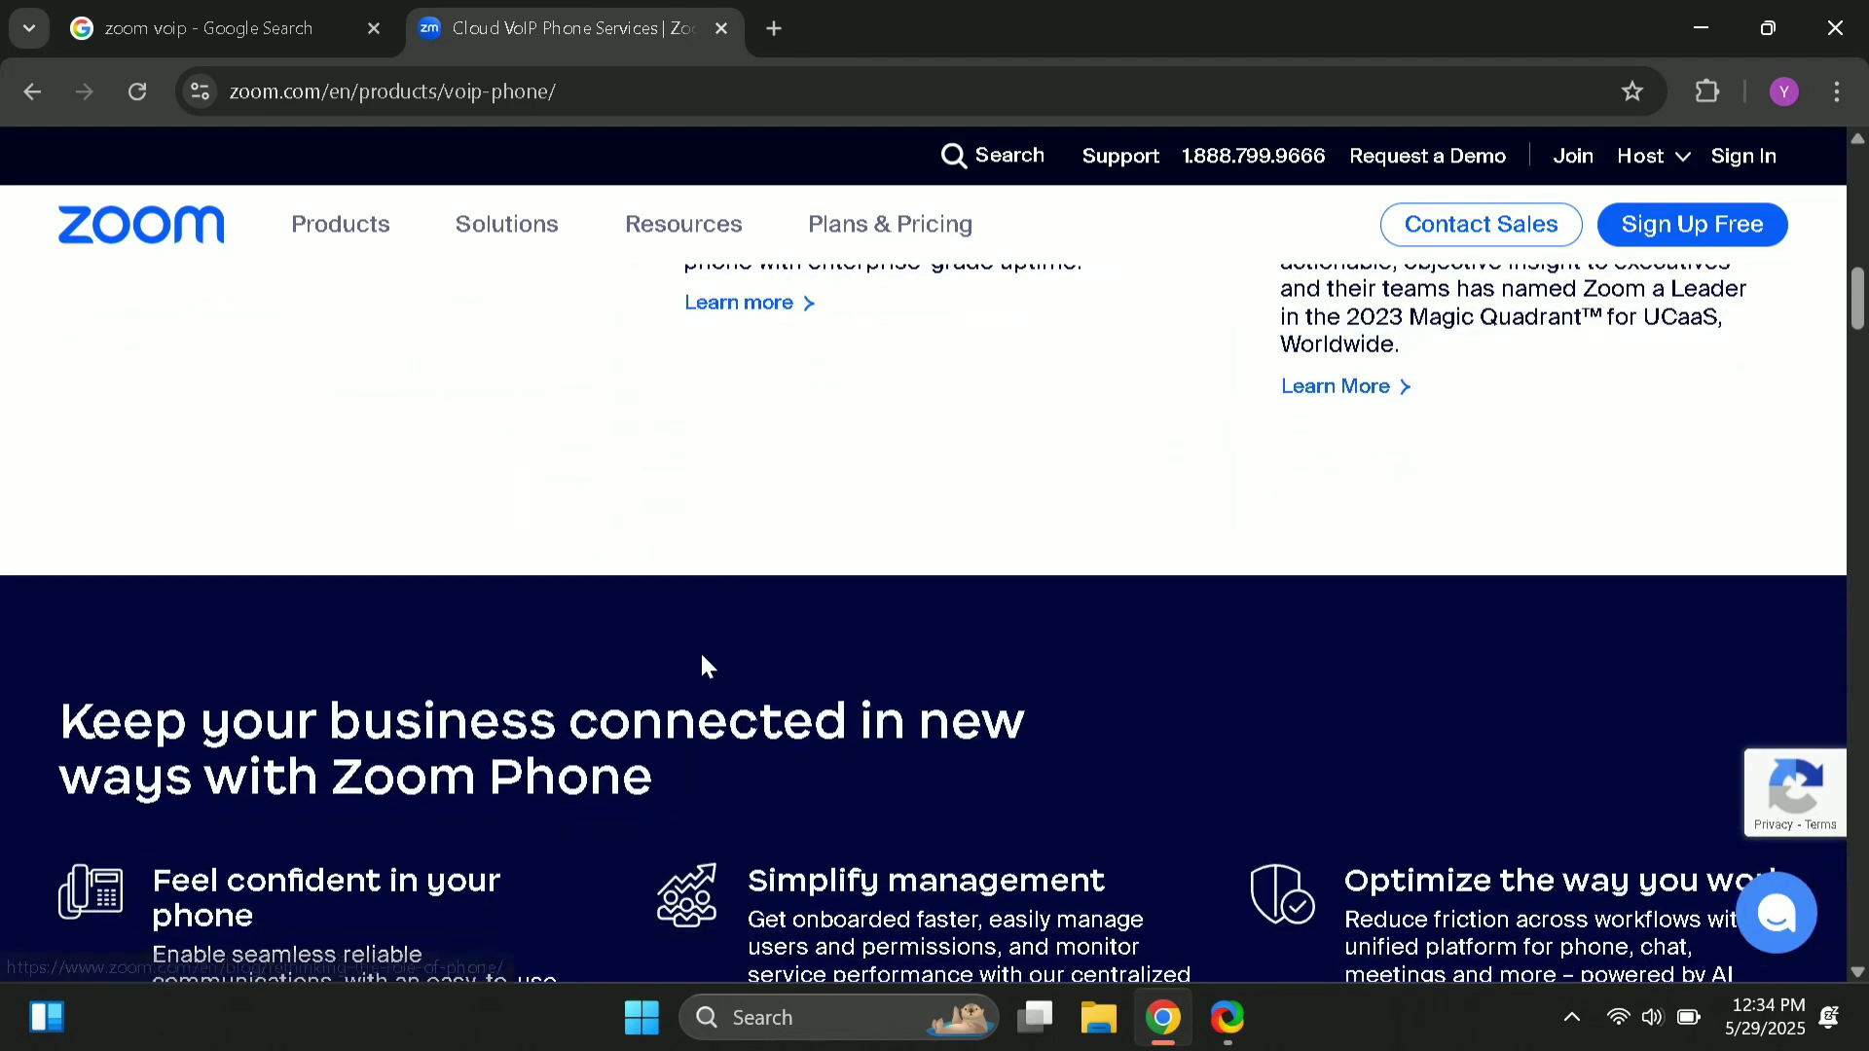
scroll(701, 652, down, 2)
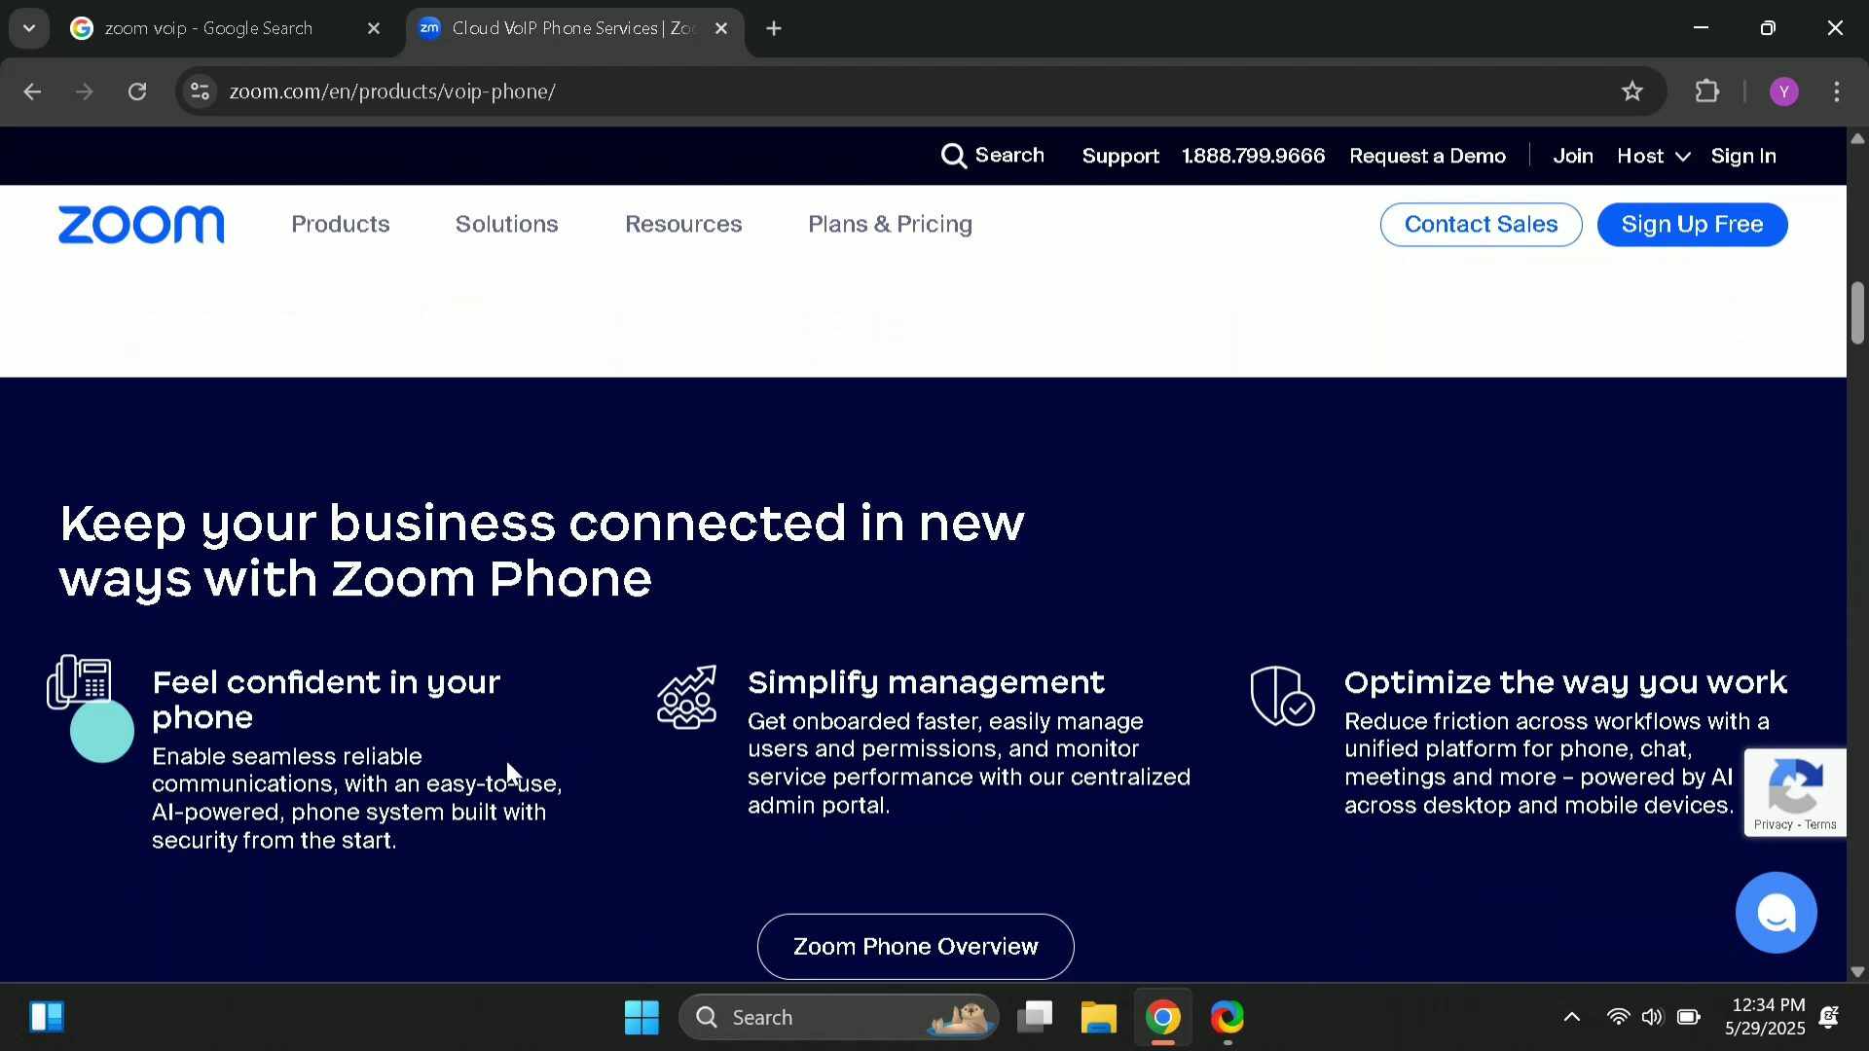
scroll(507, 773, down, 2)
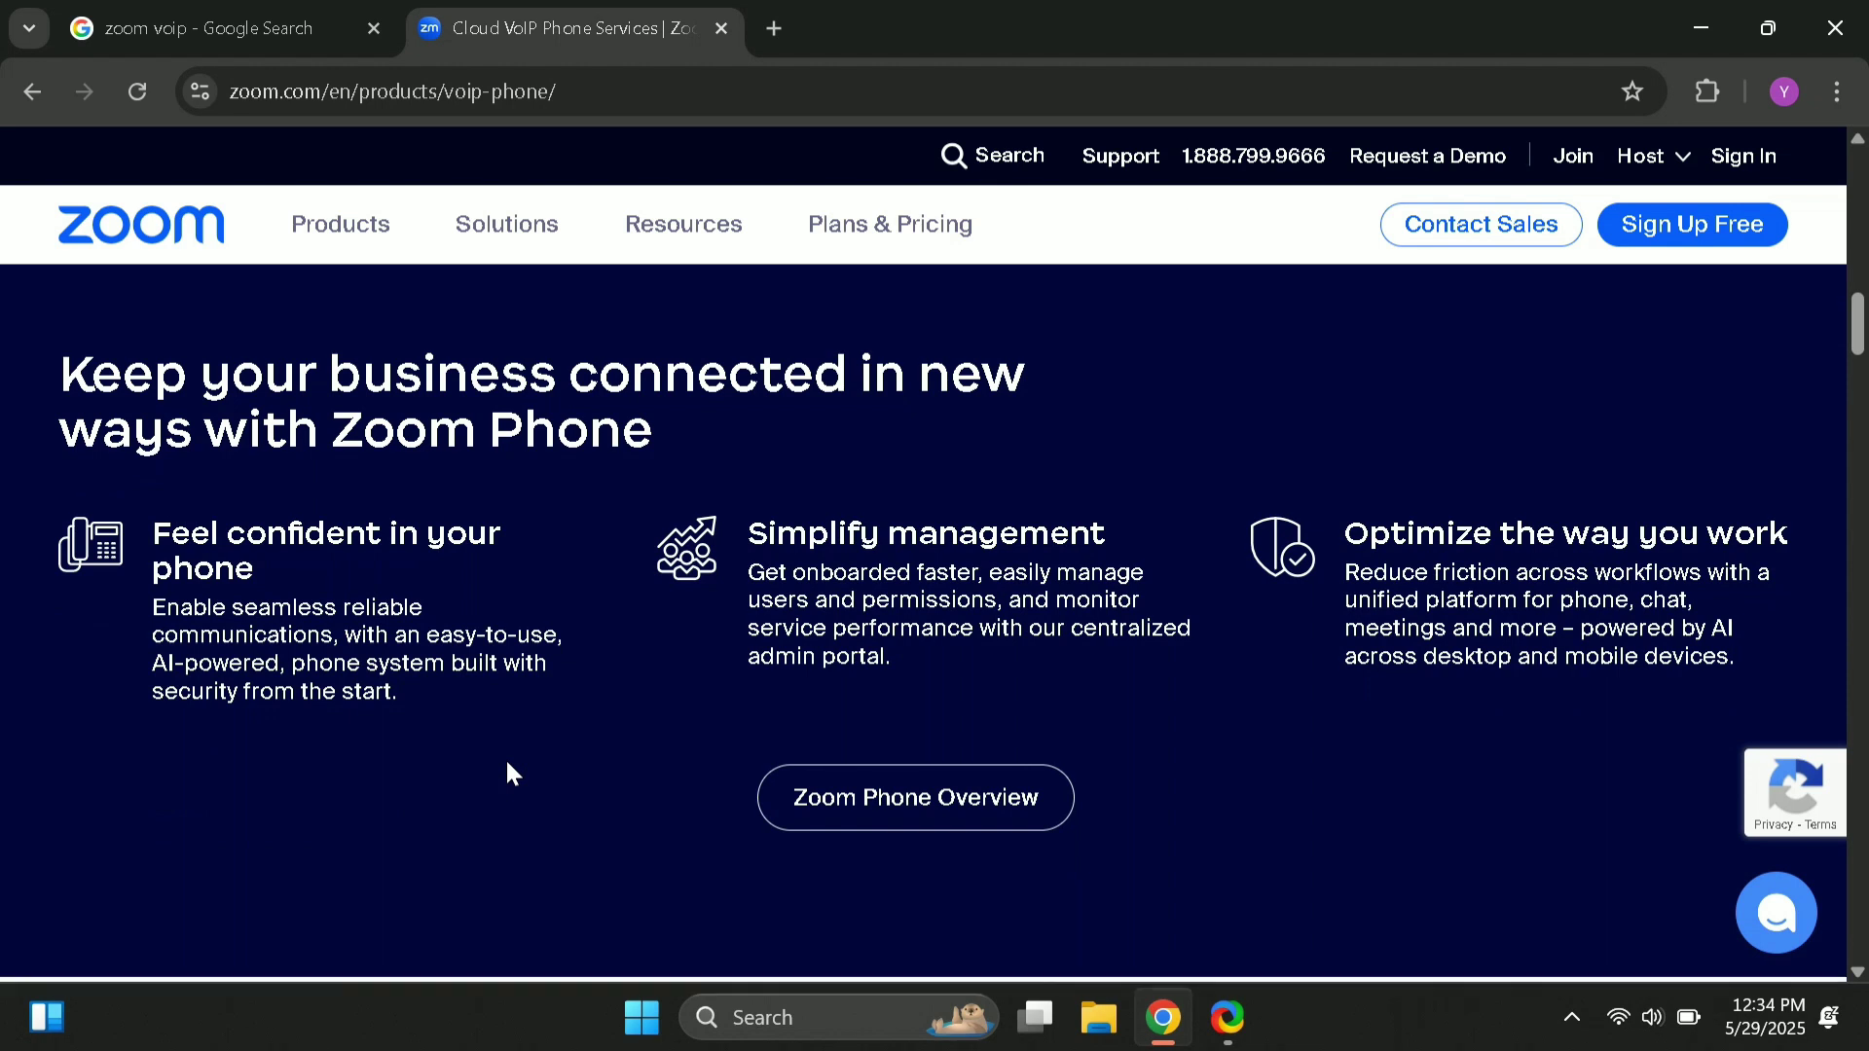
scroll(507, 774, down, 1)
scroll(506, 765, down, 1)
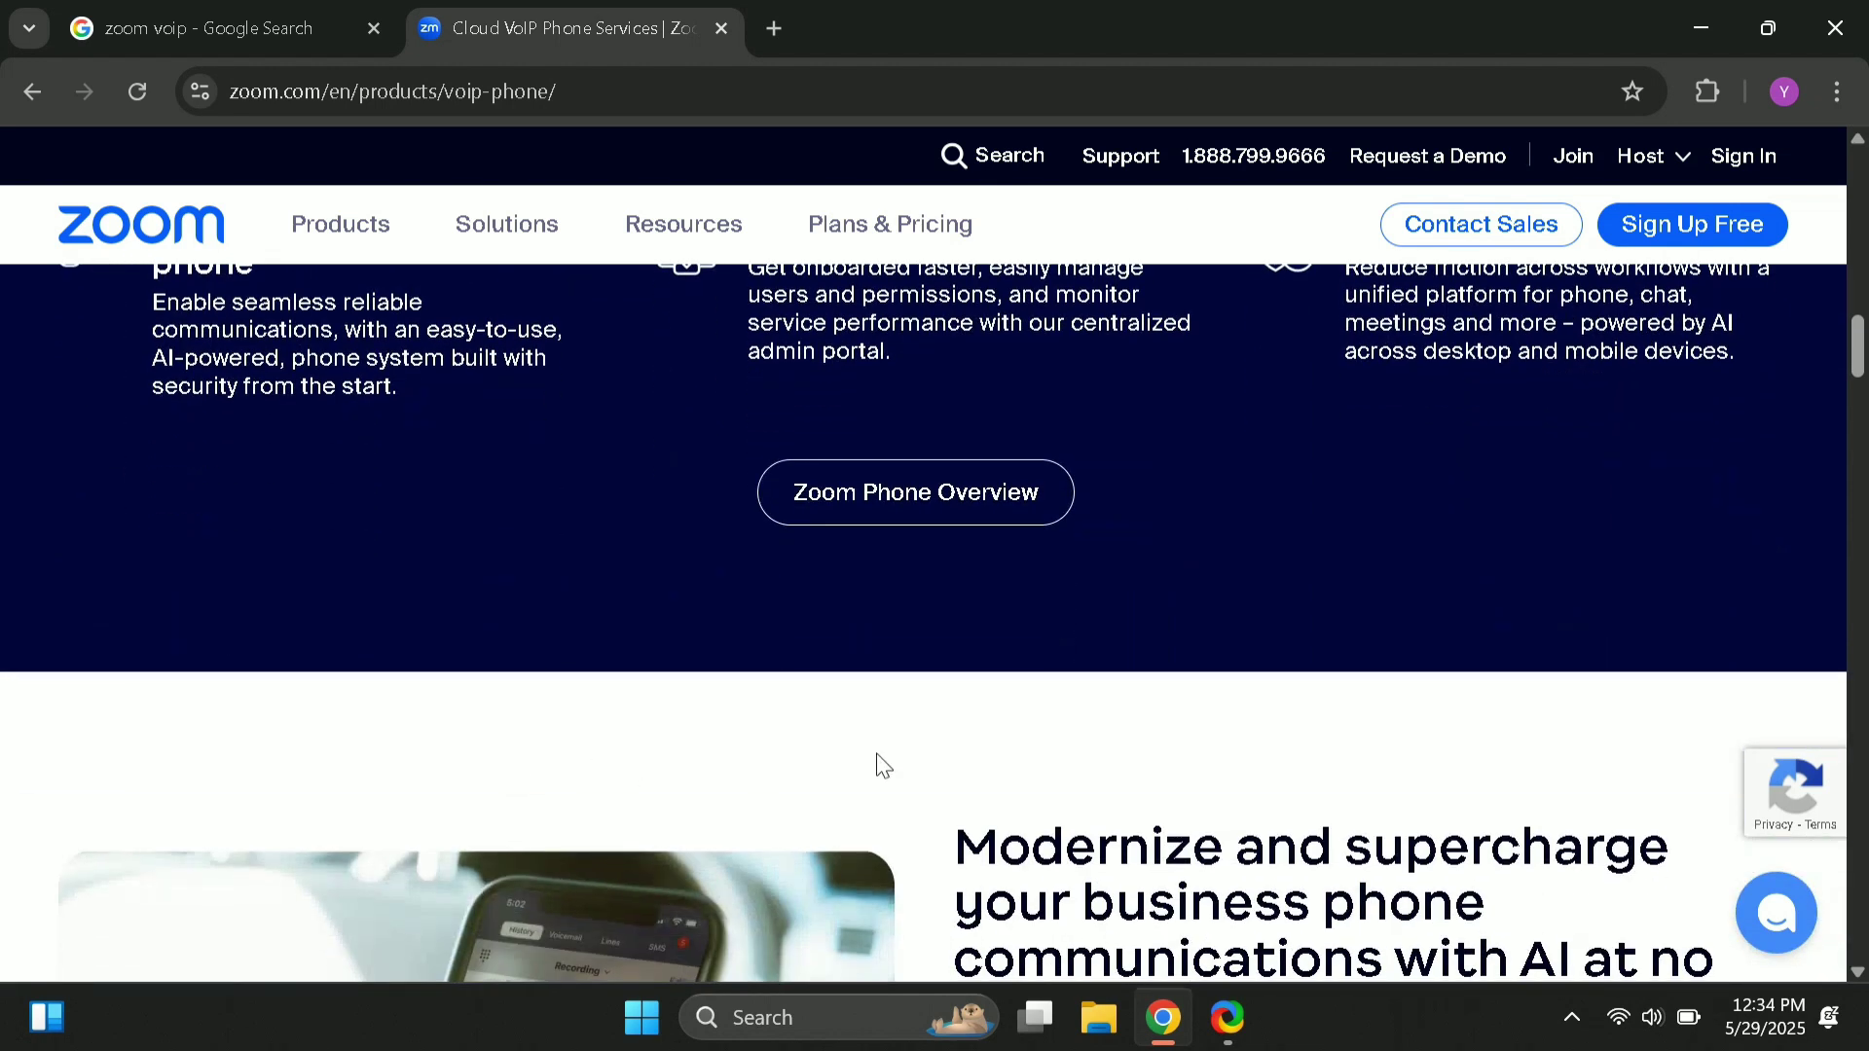
scroll(876, 753, down, 2)
scroll(1088, 650, down, 1)
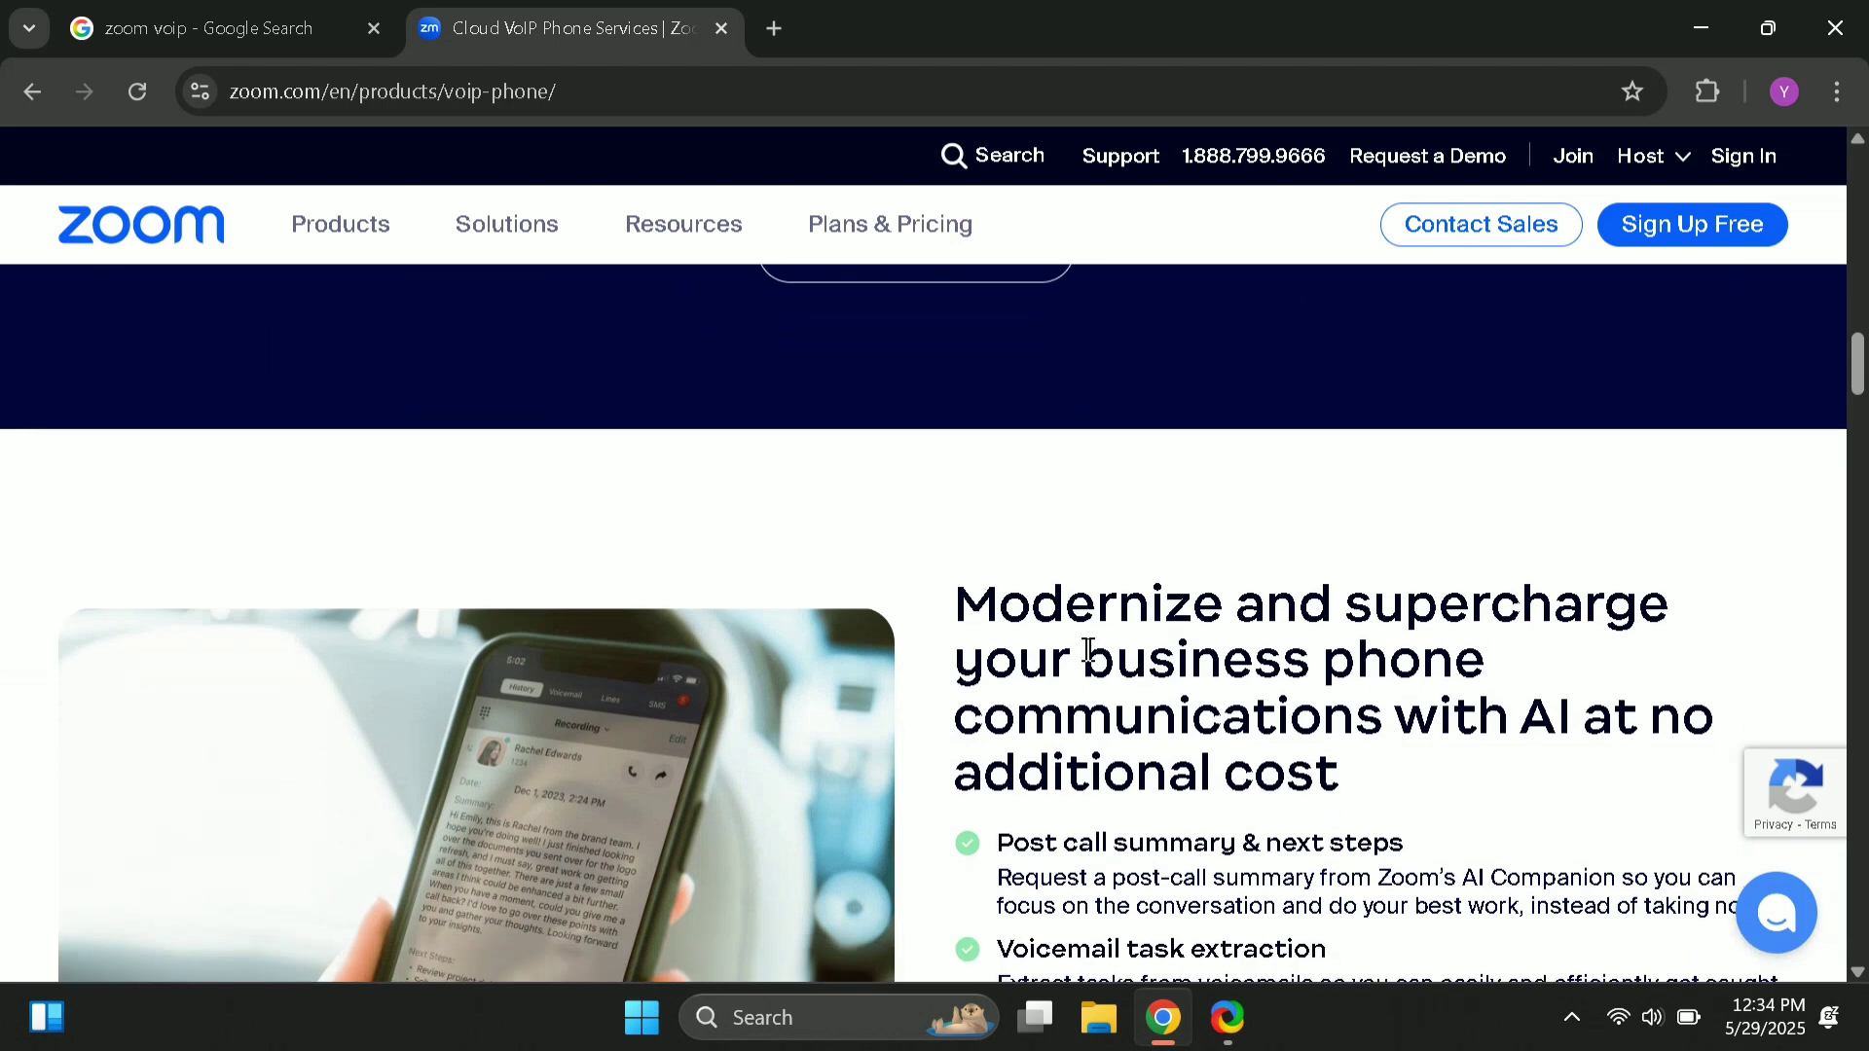
Step: Start a free Zoom sign-up and confirm the birth year to pass the age verification
scroll(1089, 650, up, 12)
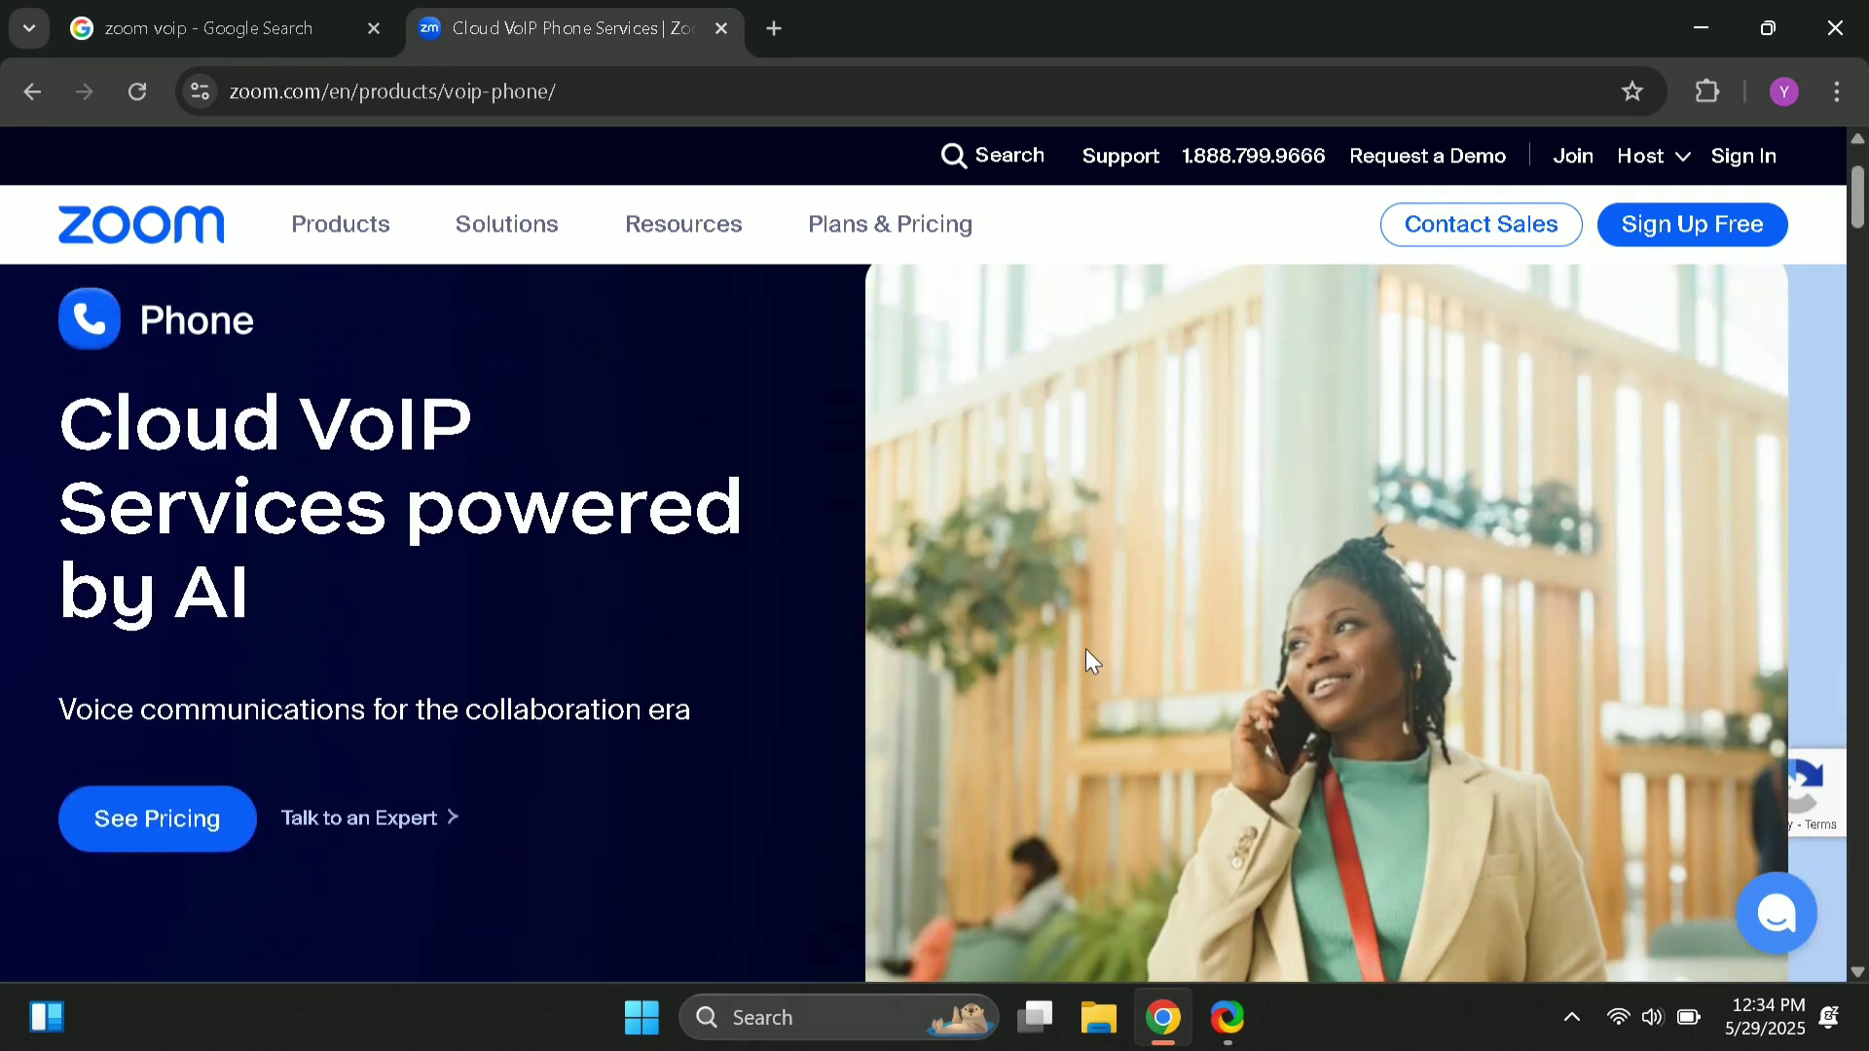
click(1690, 230)
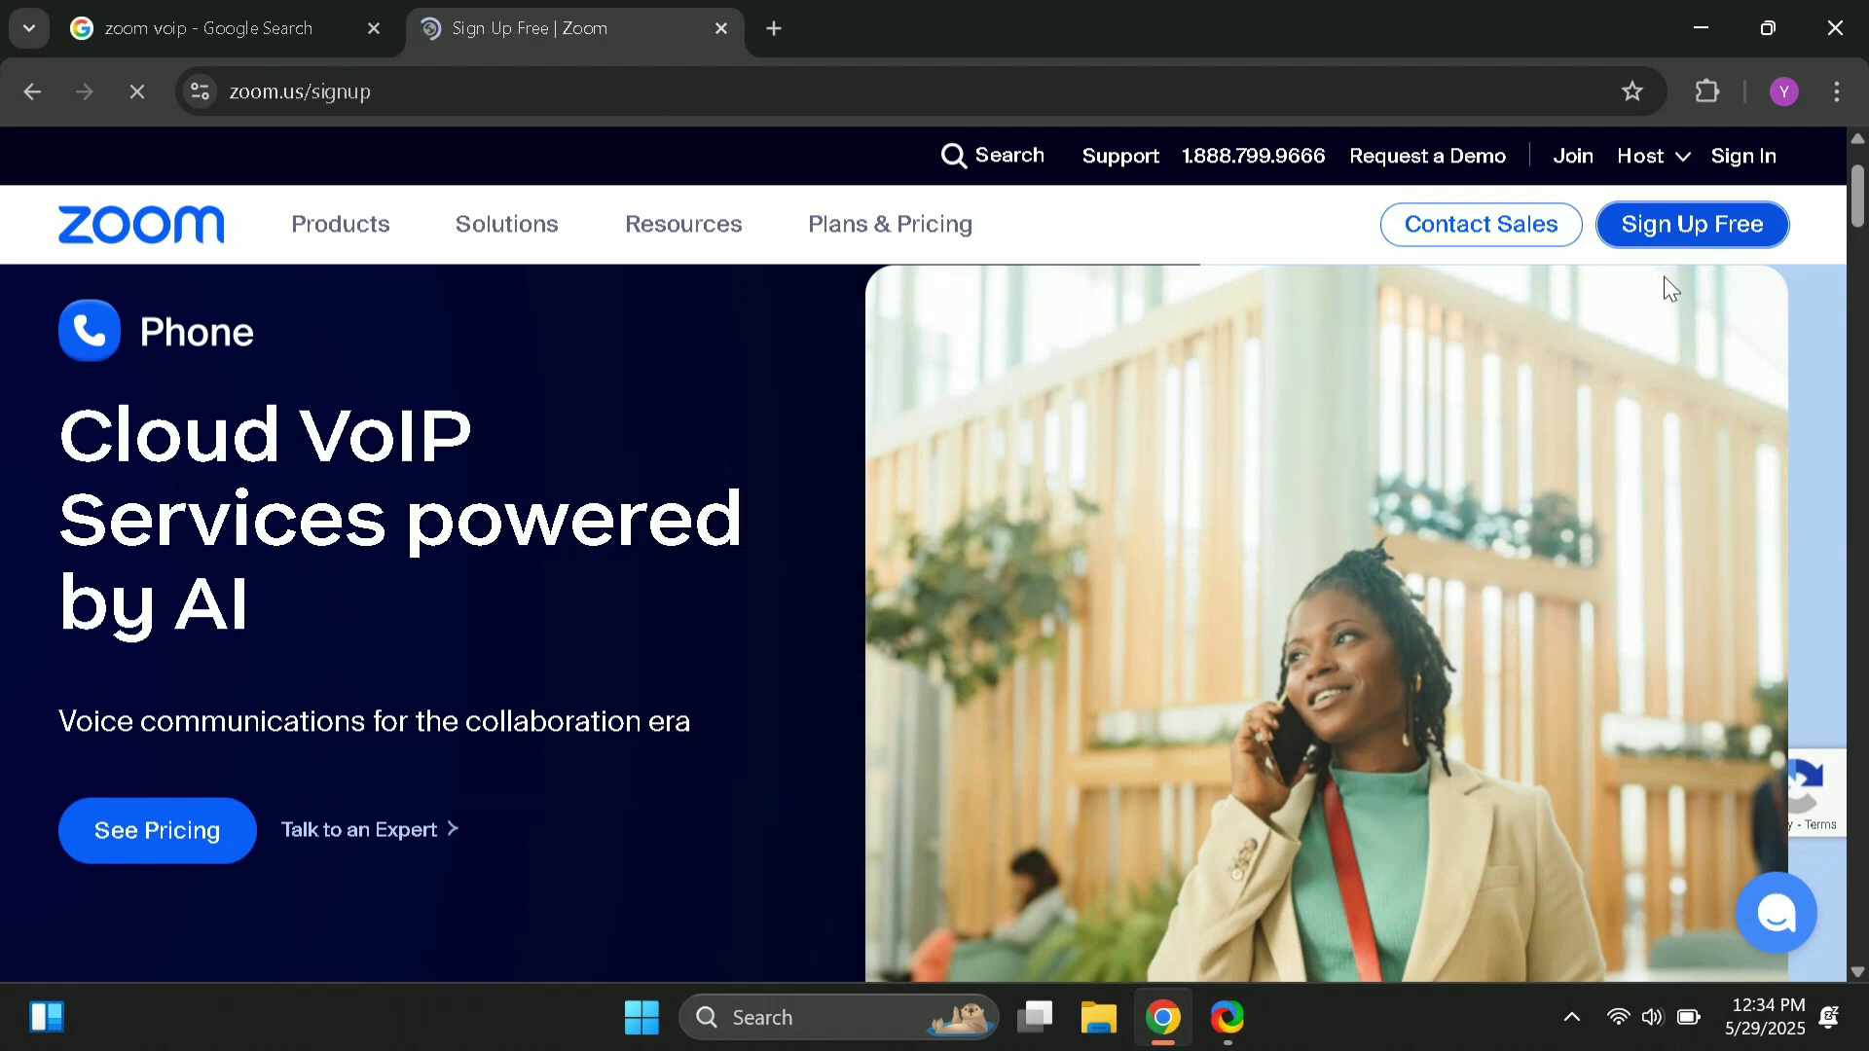
click(1078, 615)
text(2004)
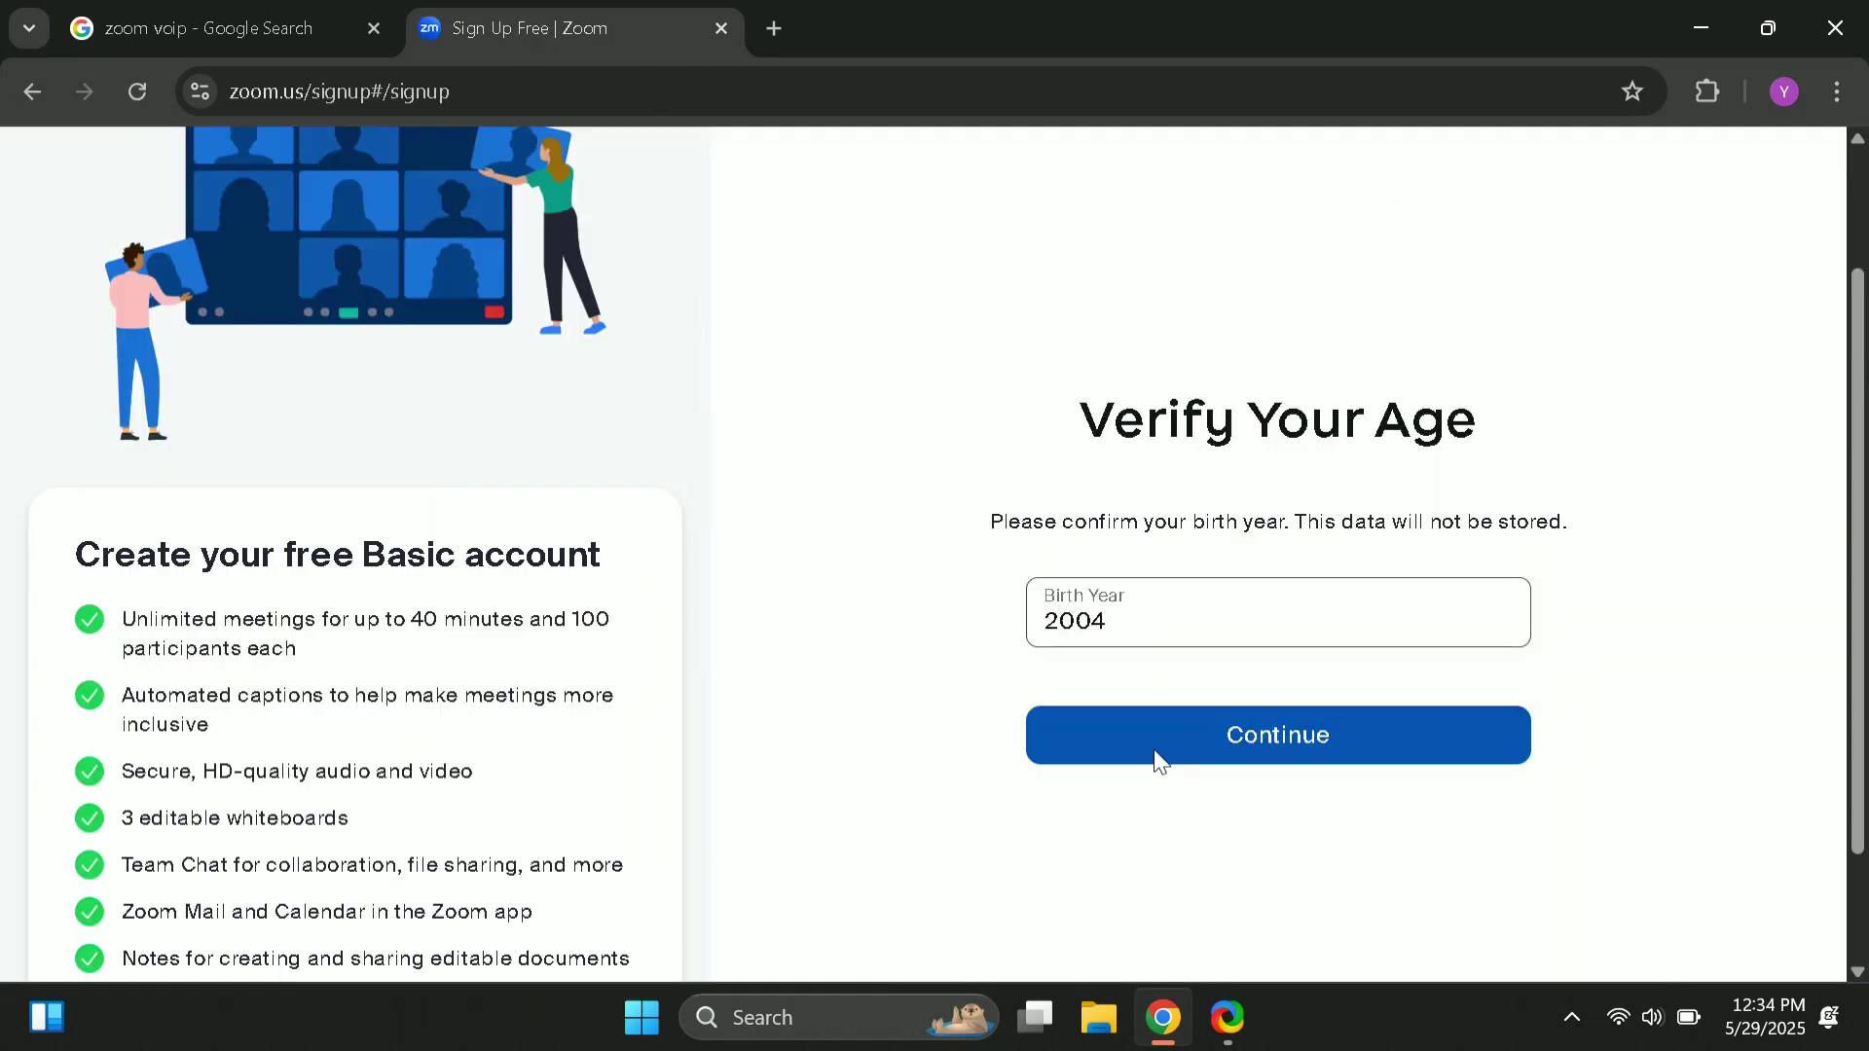
click(1156, 755)
scroll(1265, 769, down, 2)
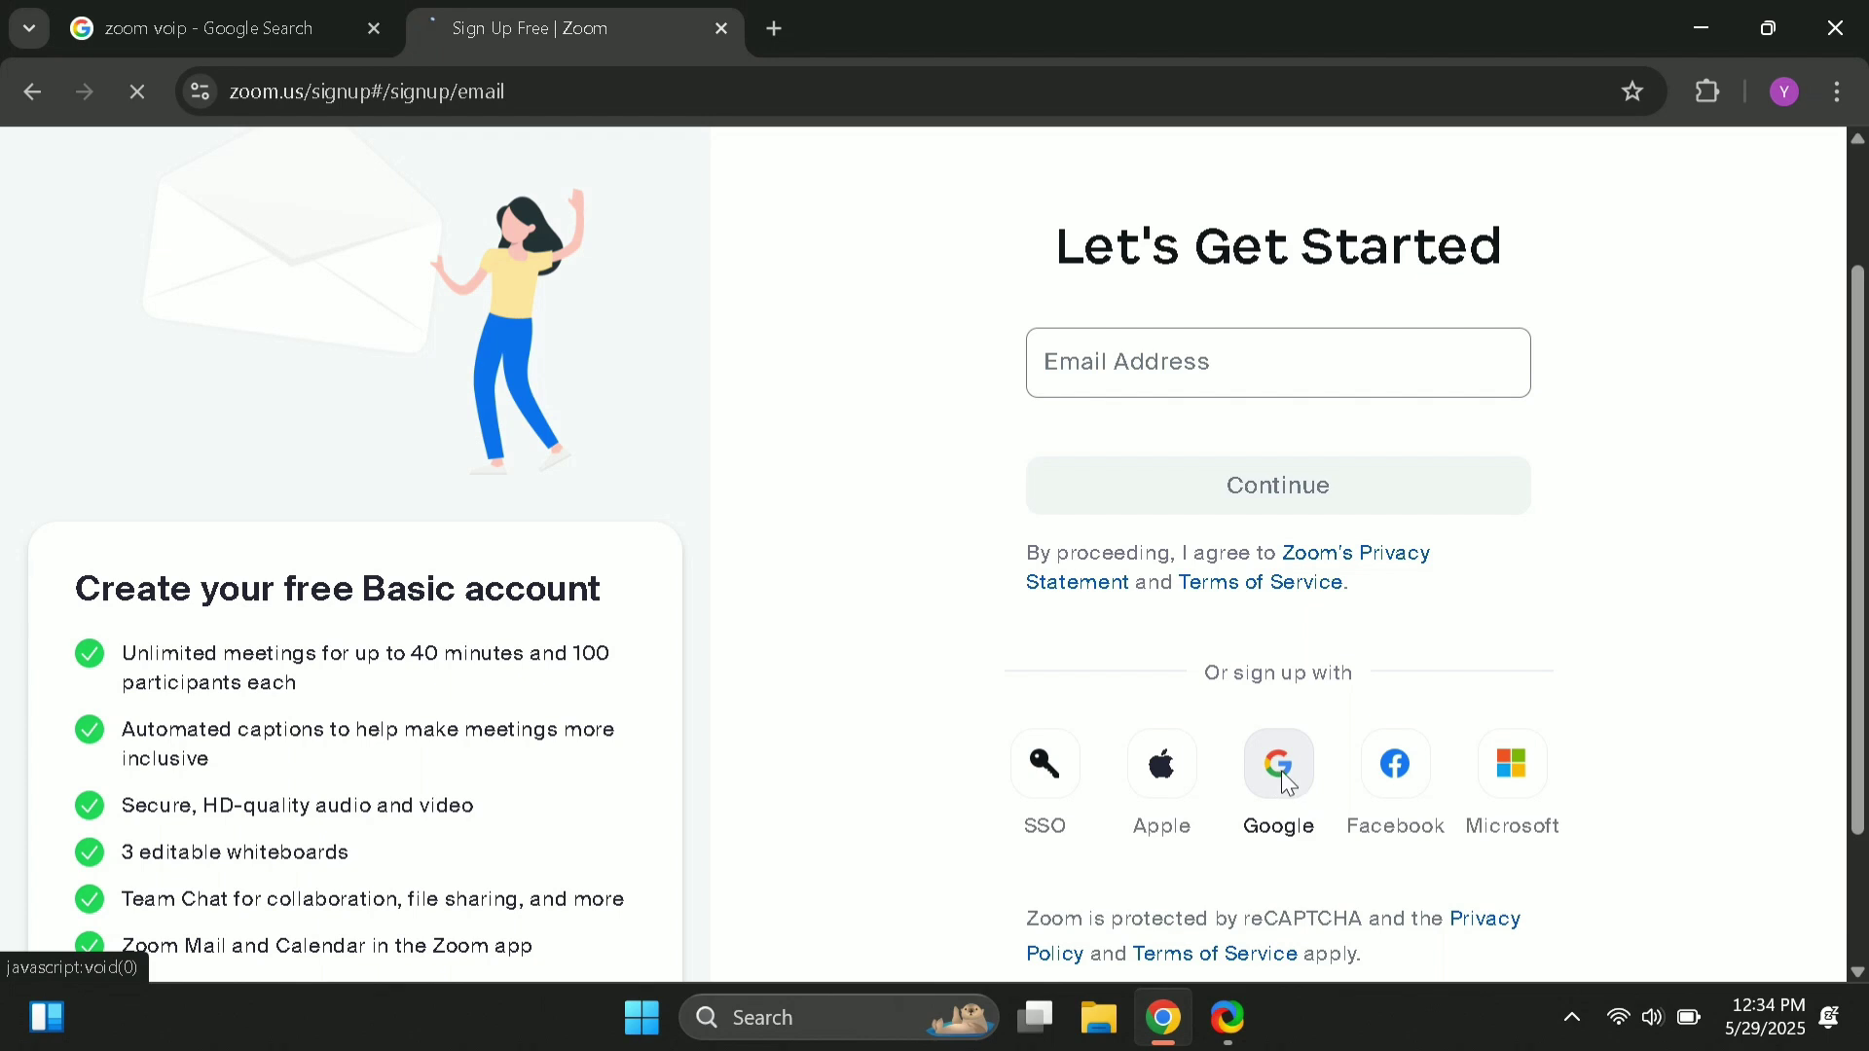
Step: Sign up with the existing Google account, authorize sharing its details with Zoom, and create the Zoom account
click(1281, 769)
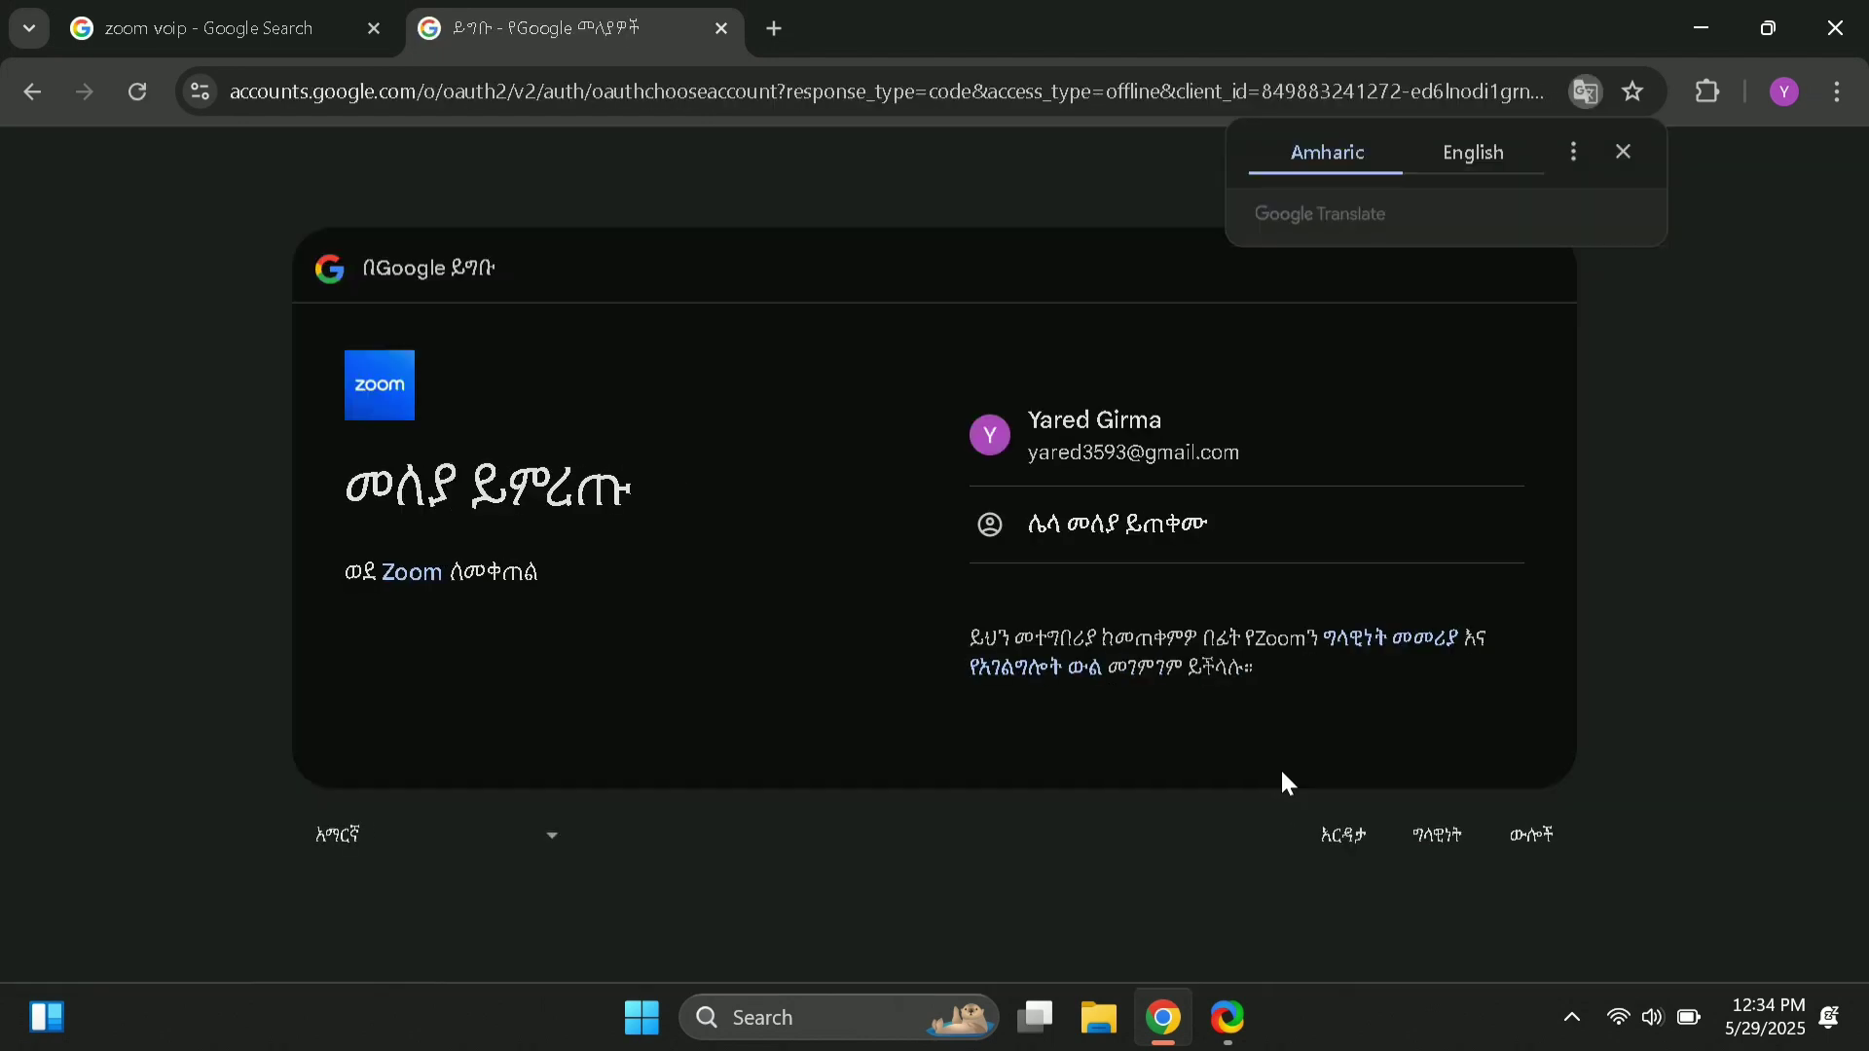
click(1144, 428)
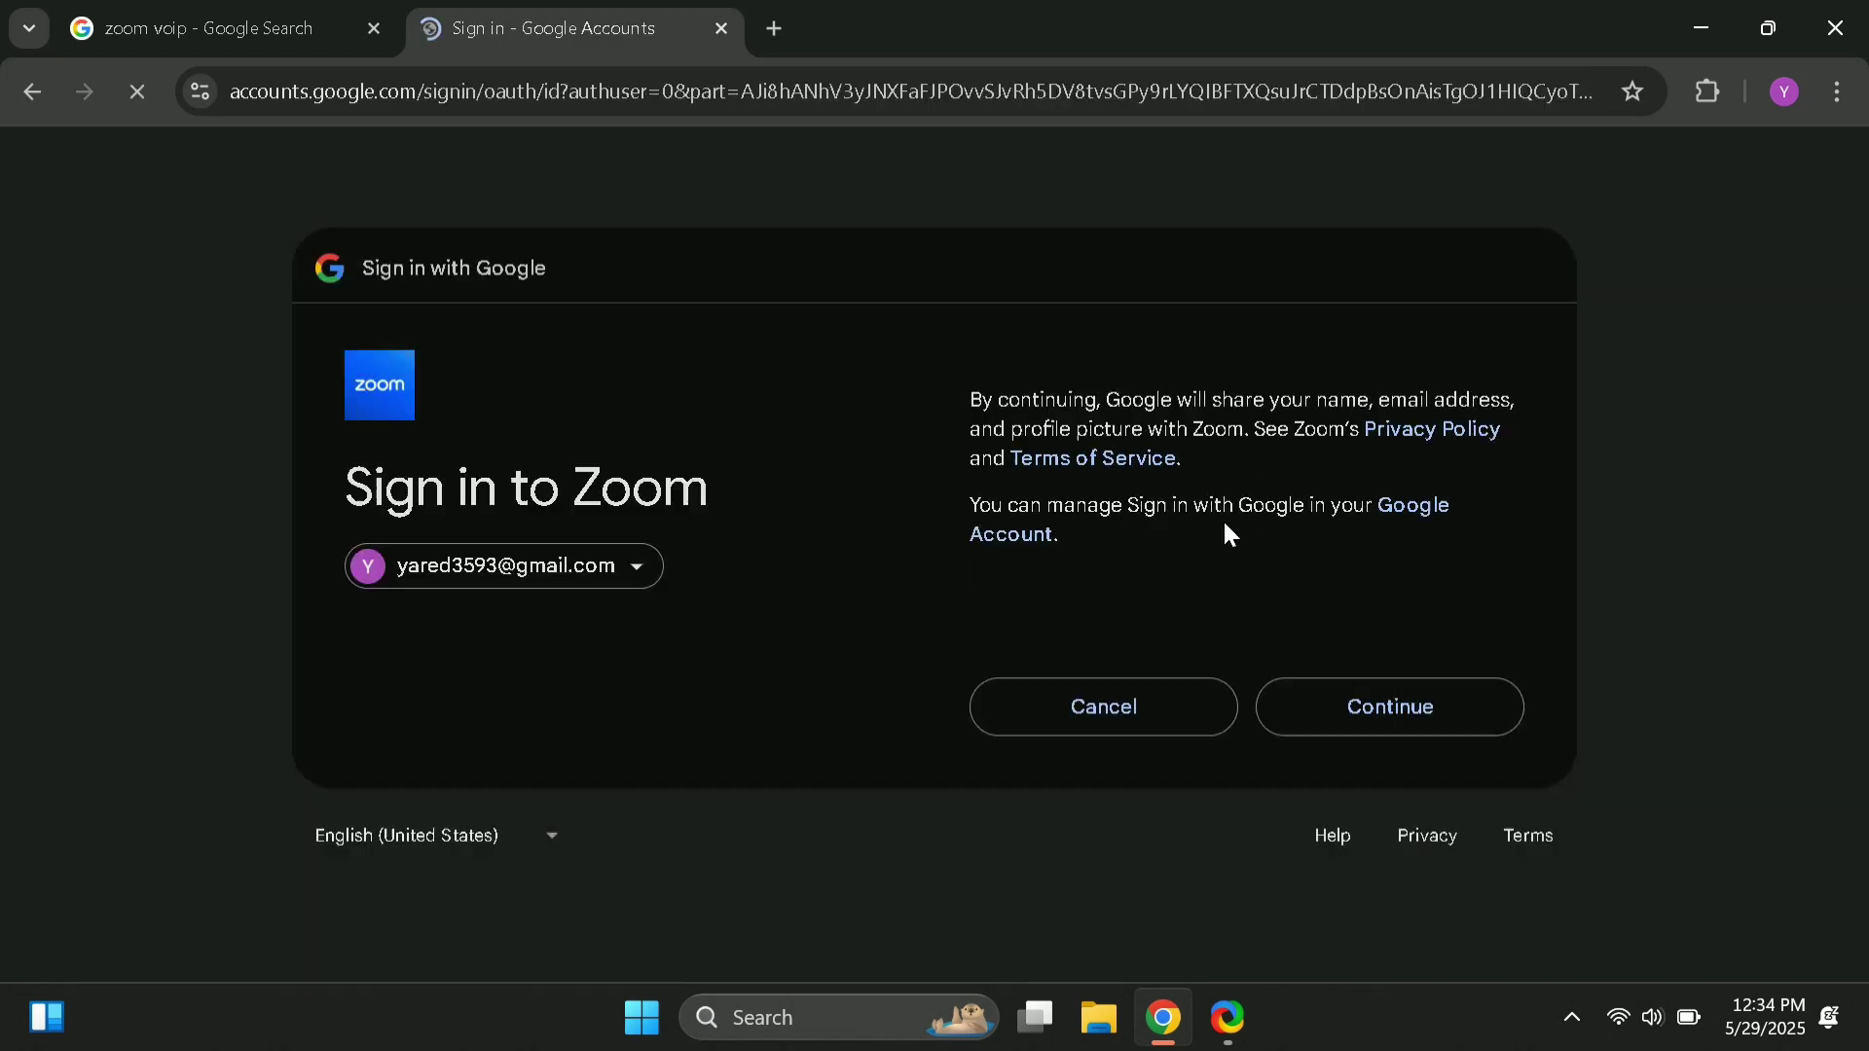
click(1352, 704)
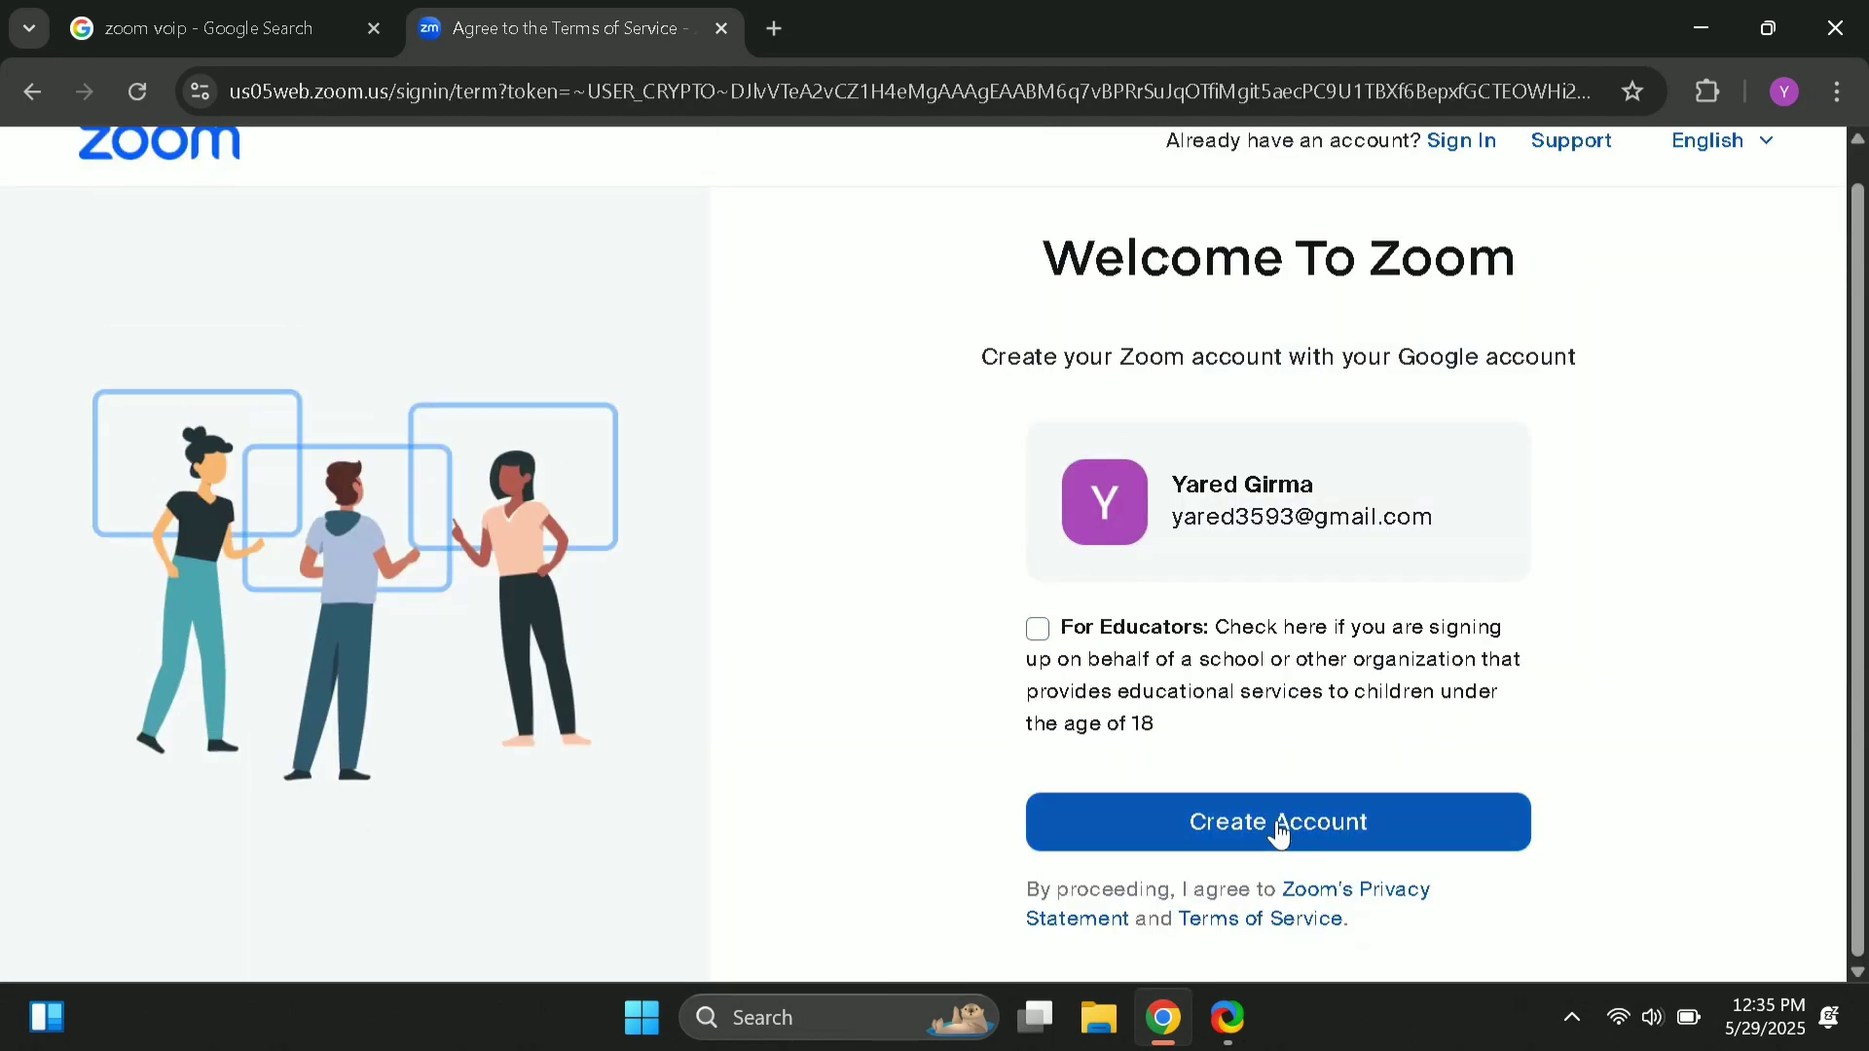
click(1278, 828)
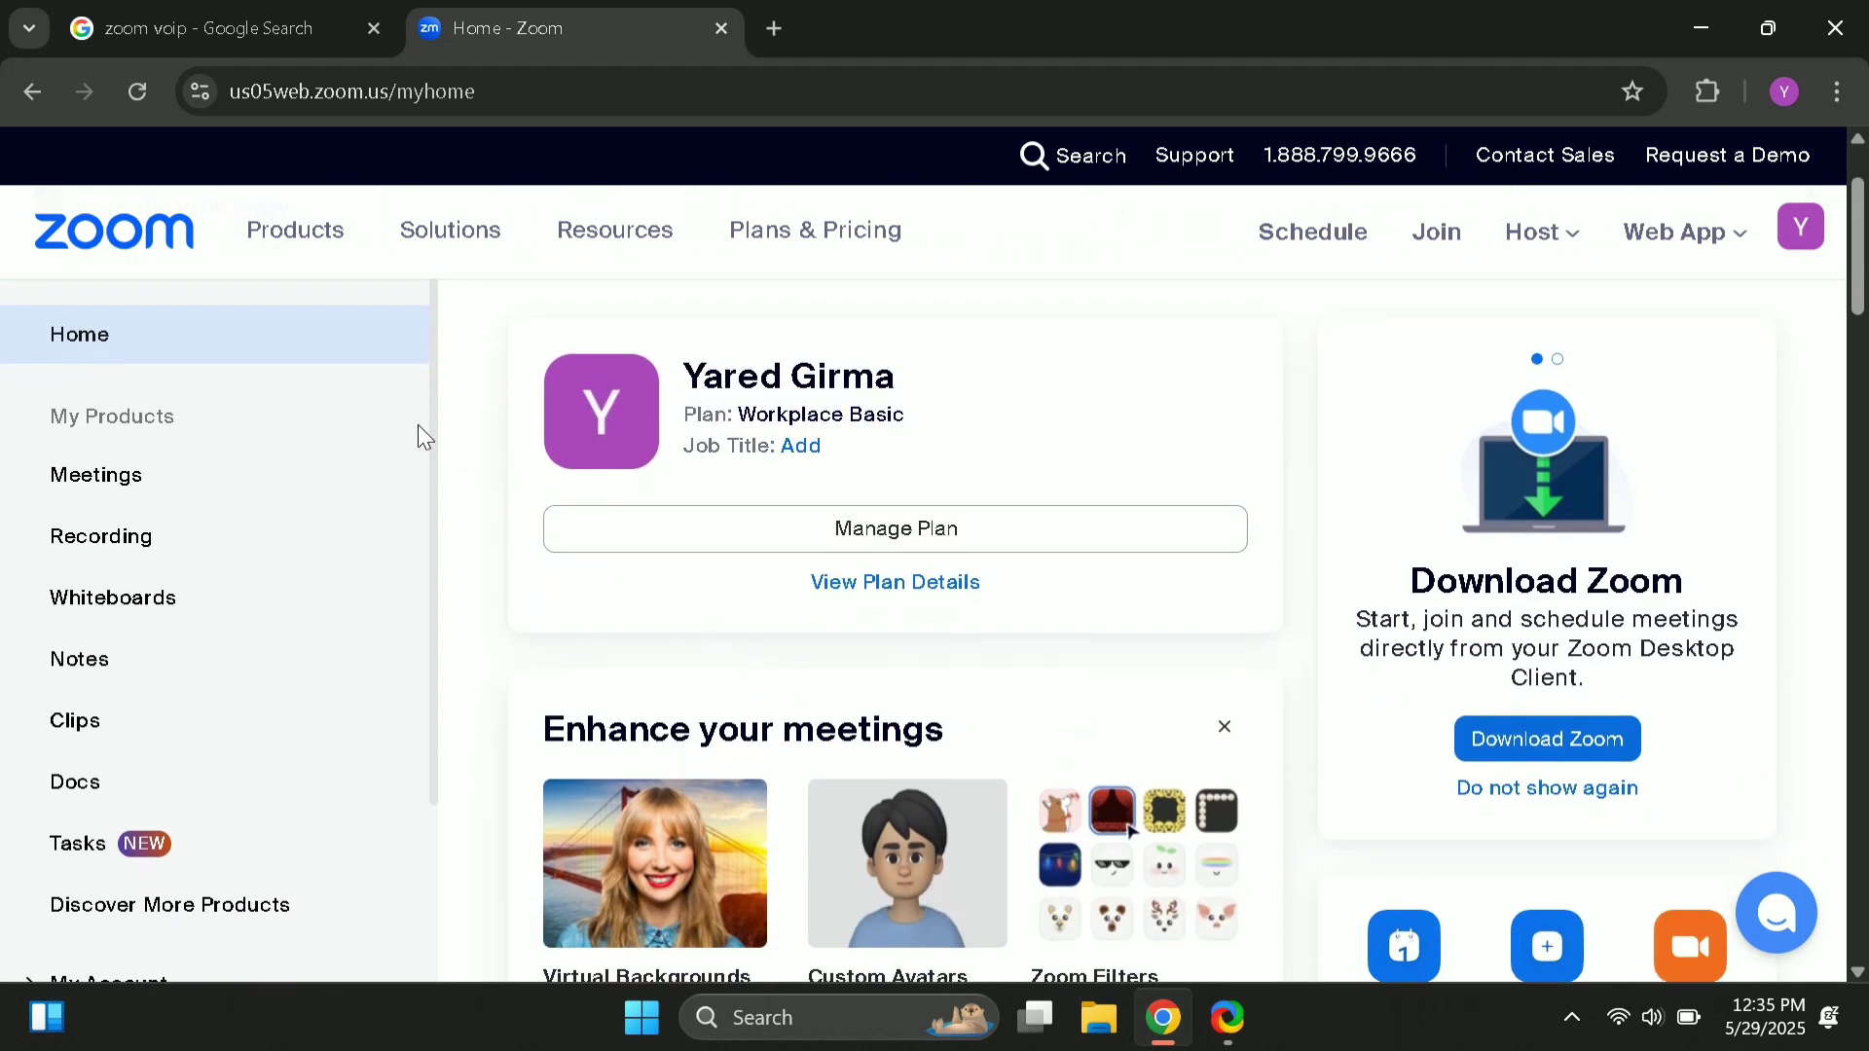
Step: Go to plan management from the account home and review the Phone plans for individuals and business
click(563, 525)
scroll(852, 242, down, 2)
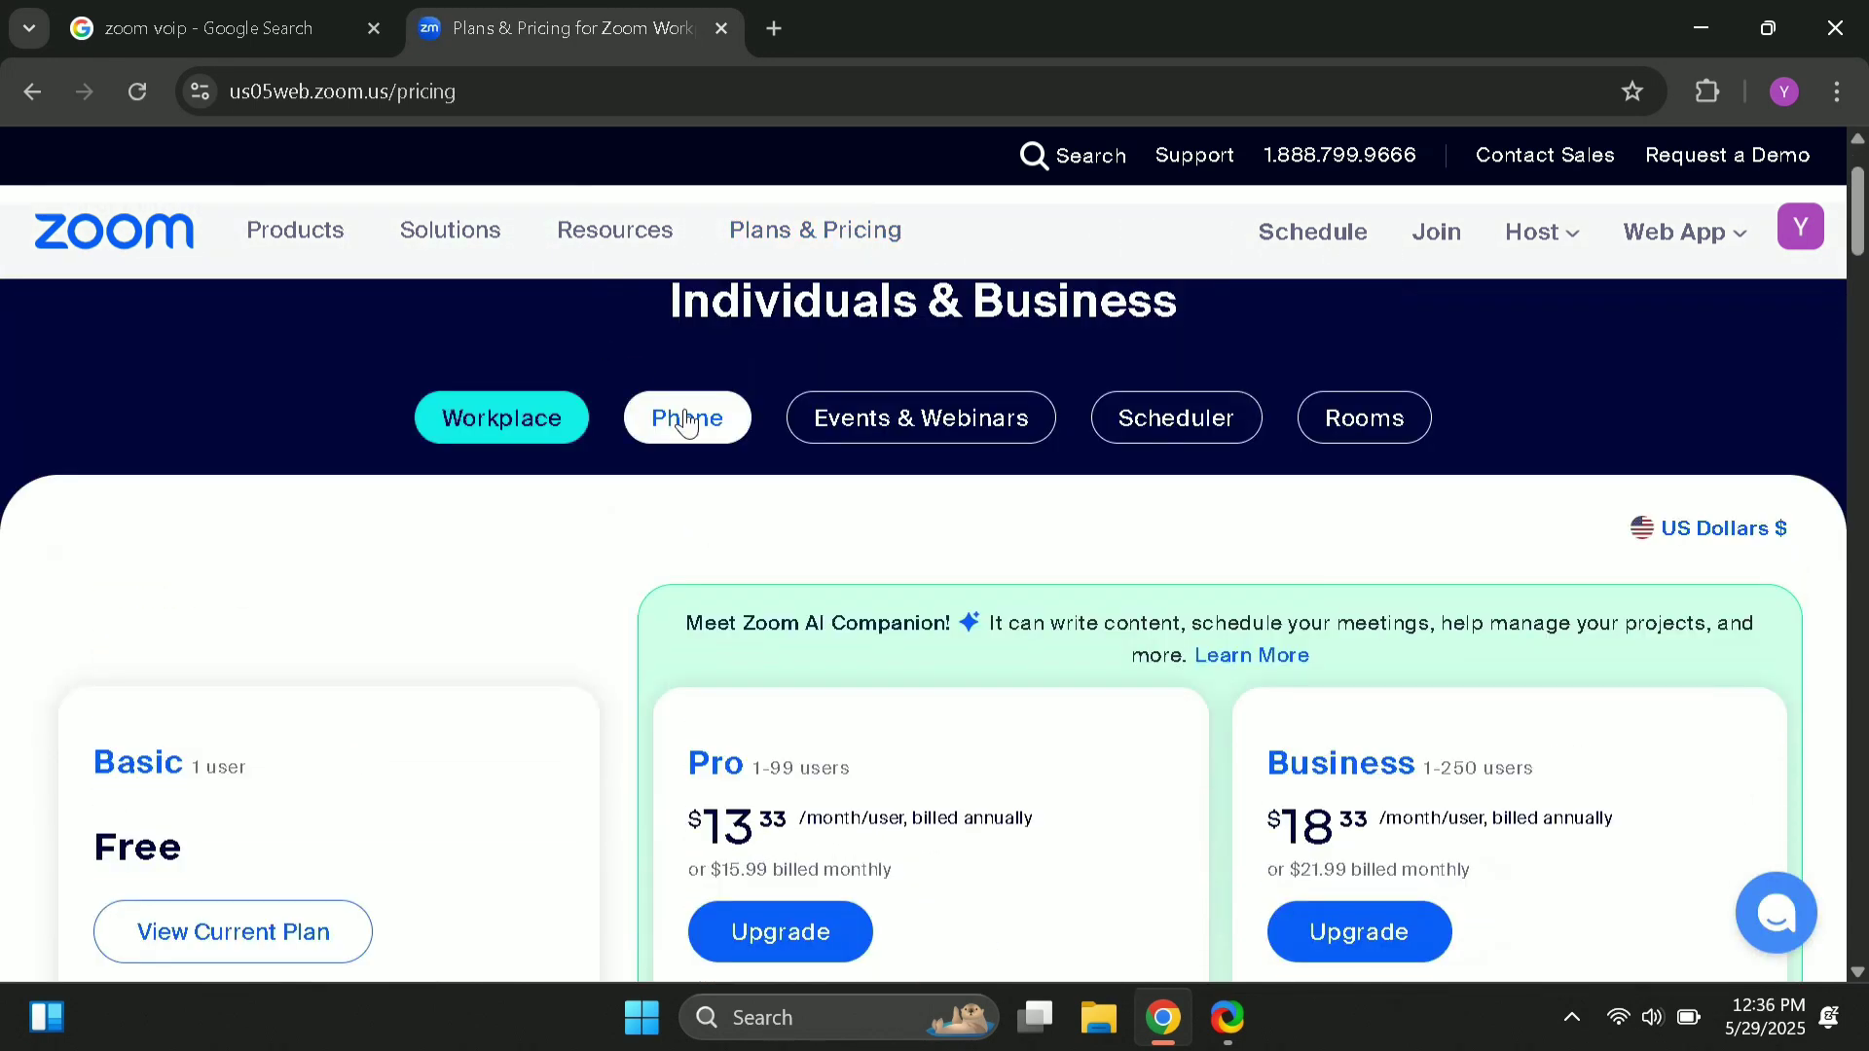
click(687, 420)
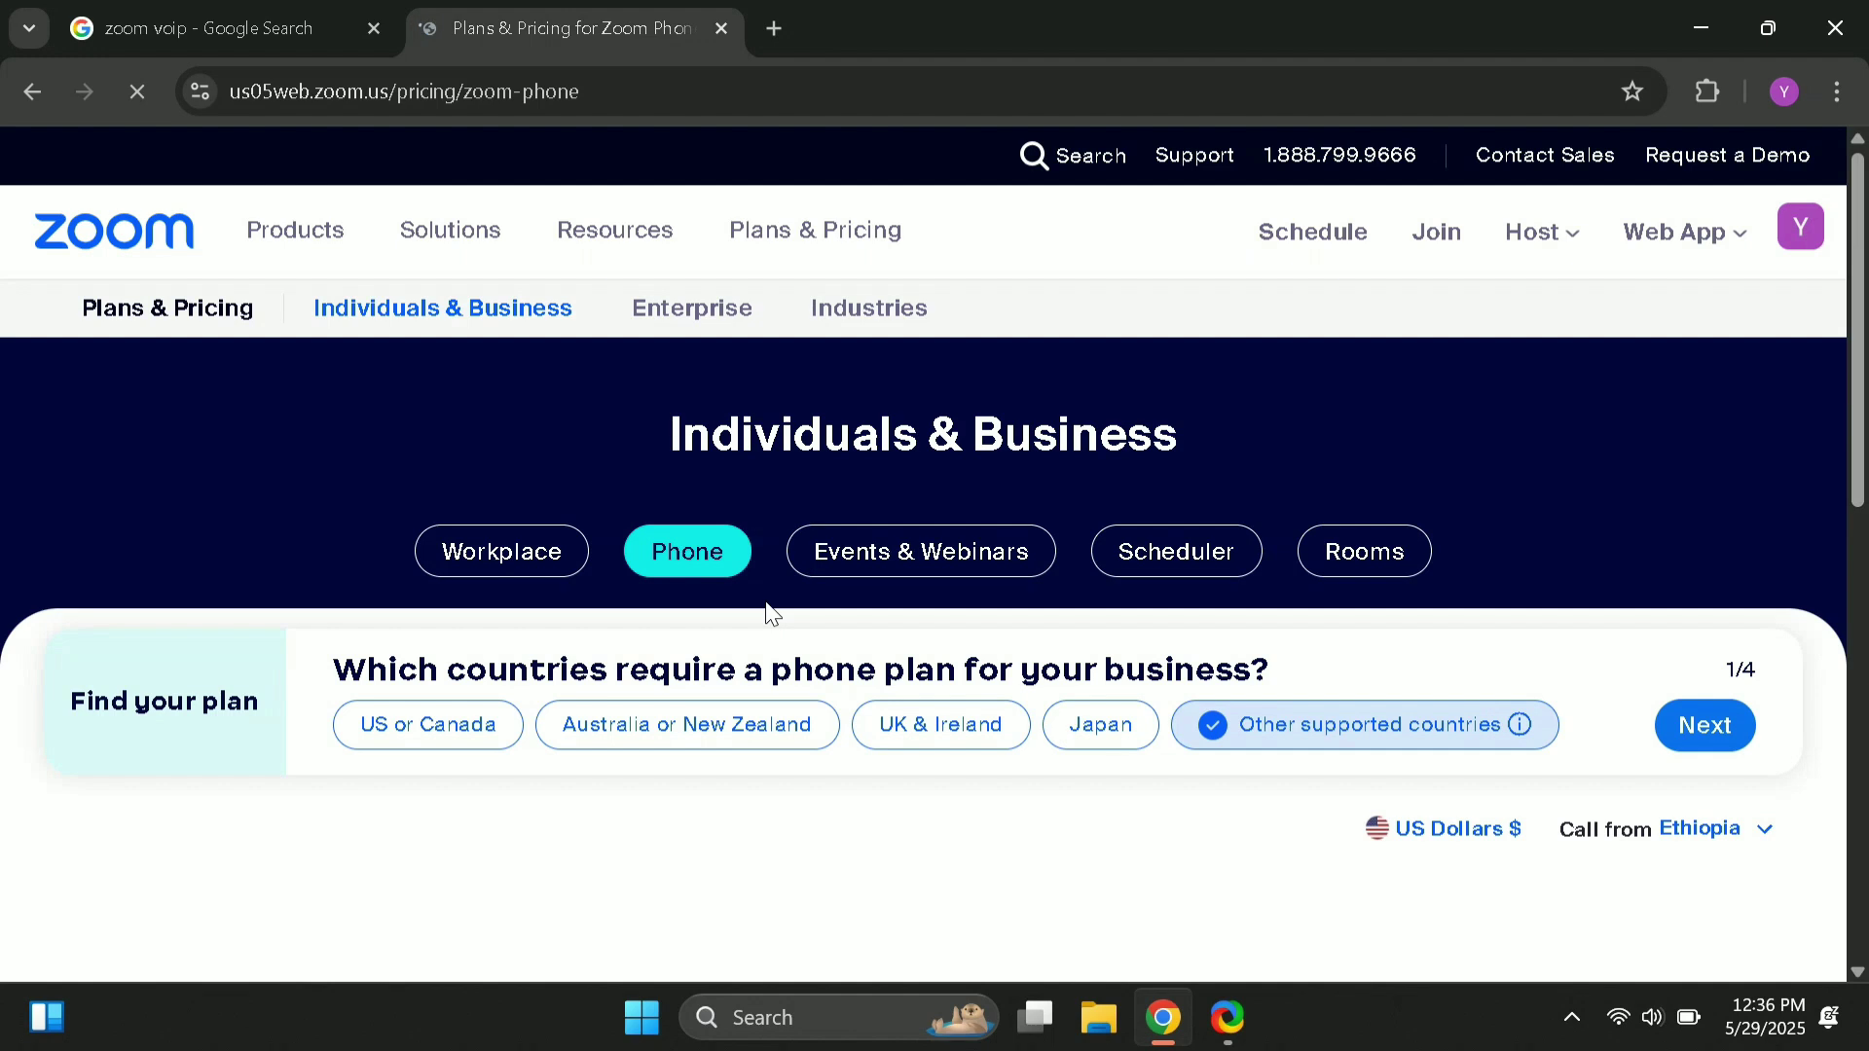
scroll(769, 684, down, 4)
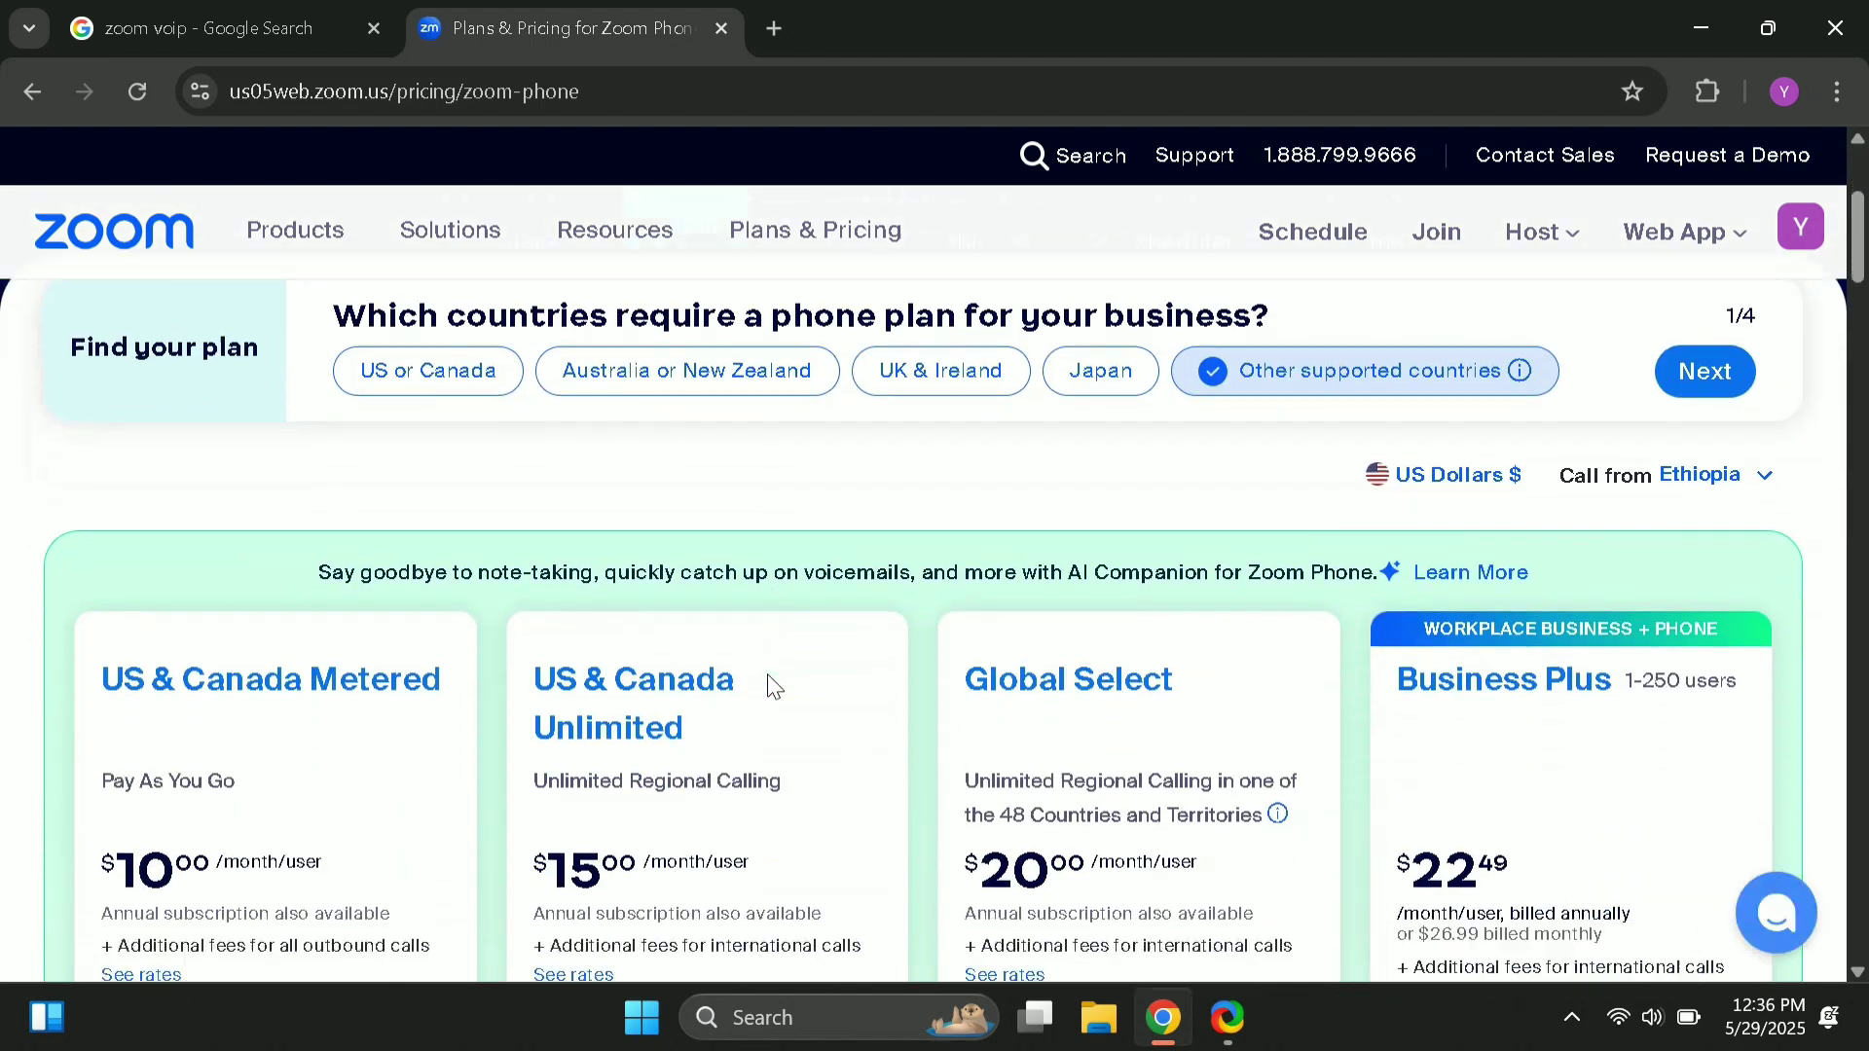
scroll(528, 826, down, 4)
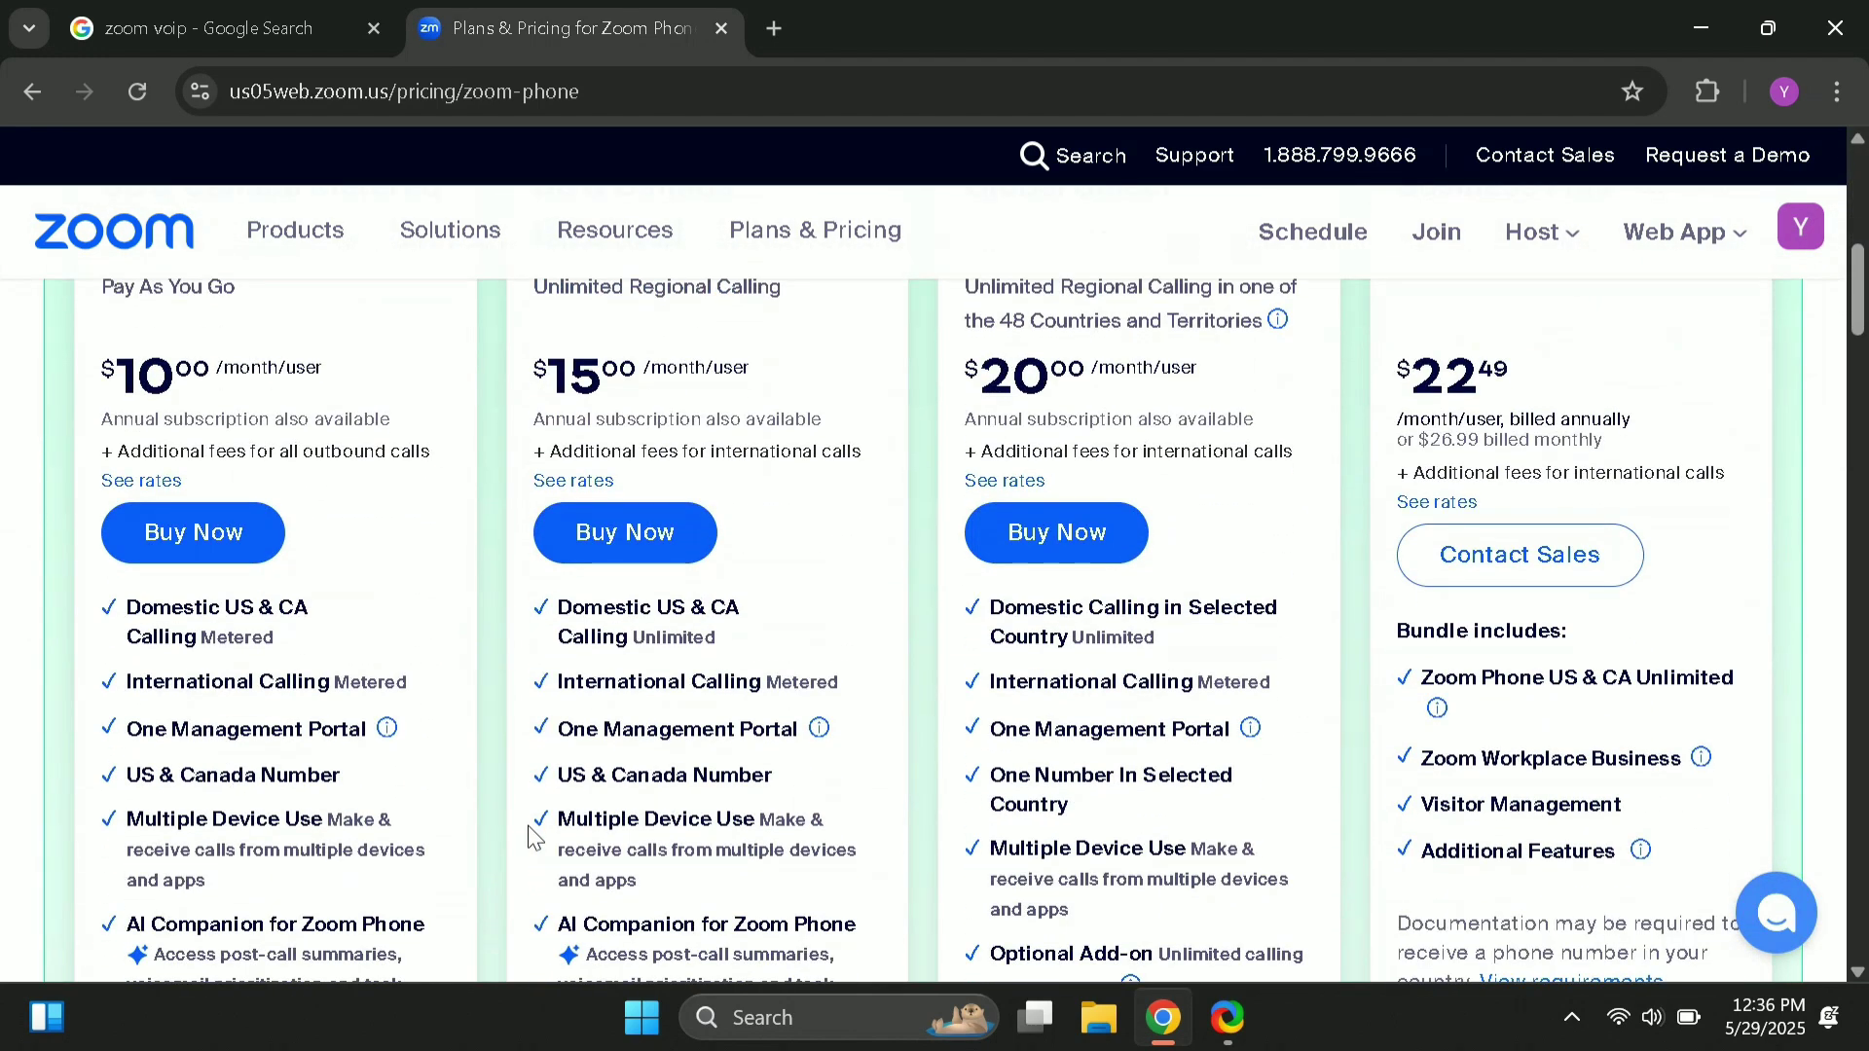
scroll(528, 826, up, 5)
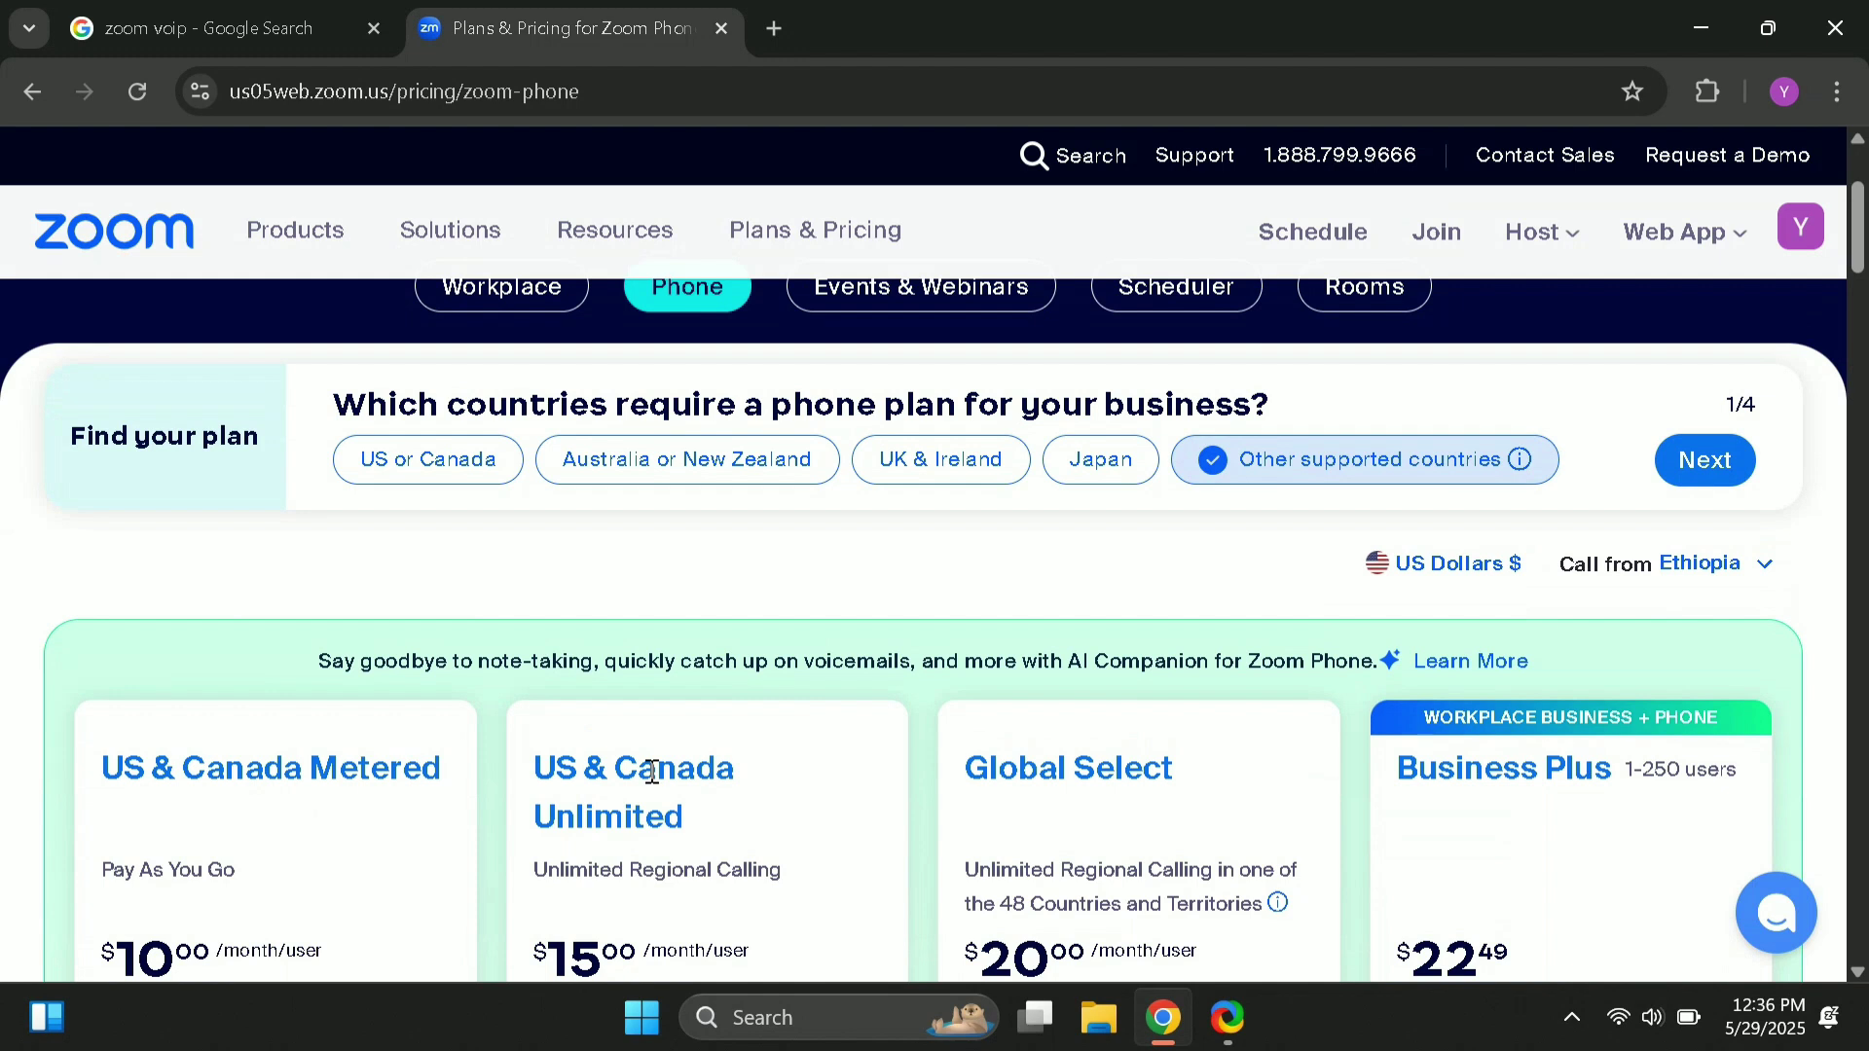
Step: Set the Call from country to United States and review the phone plans offered for it
scroll(652, 772, up, 1)
click(1737, 665)
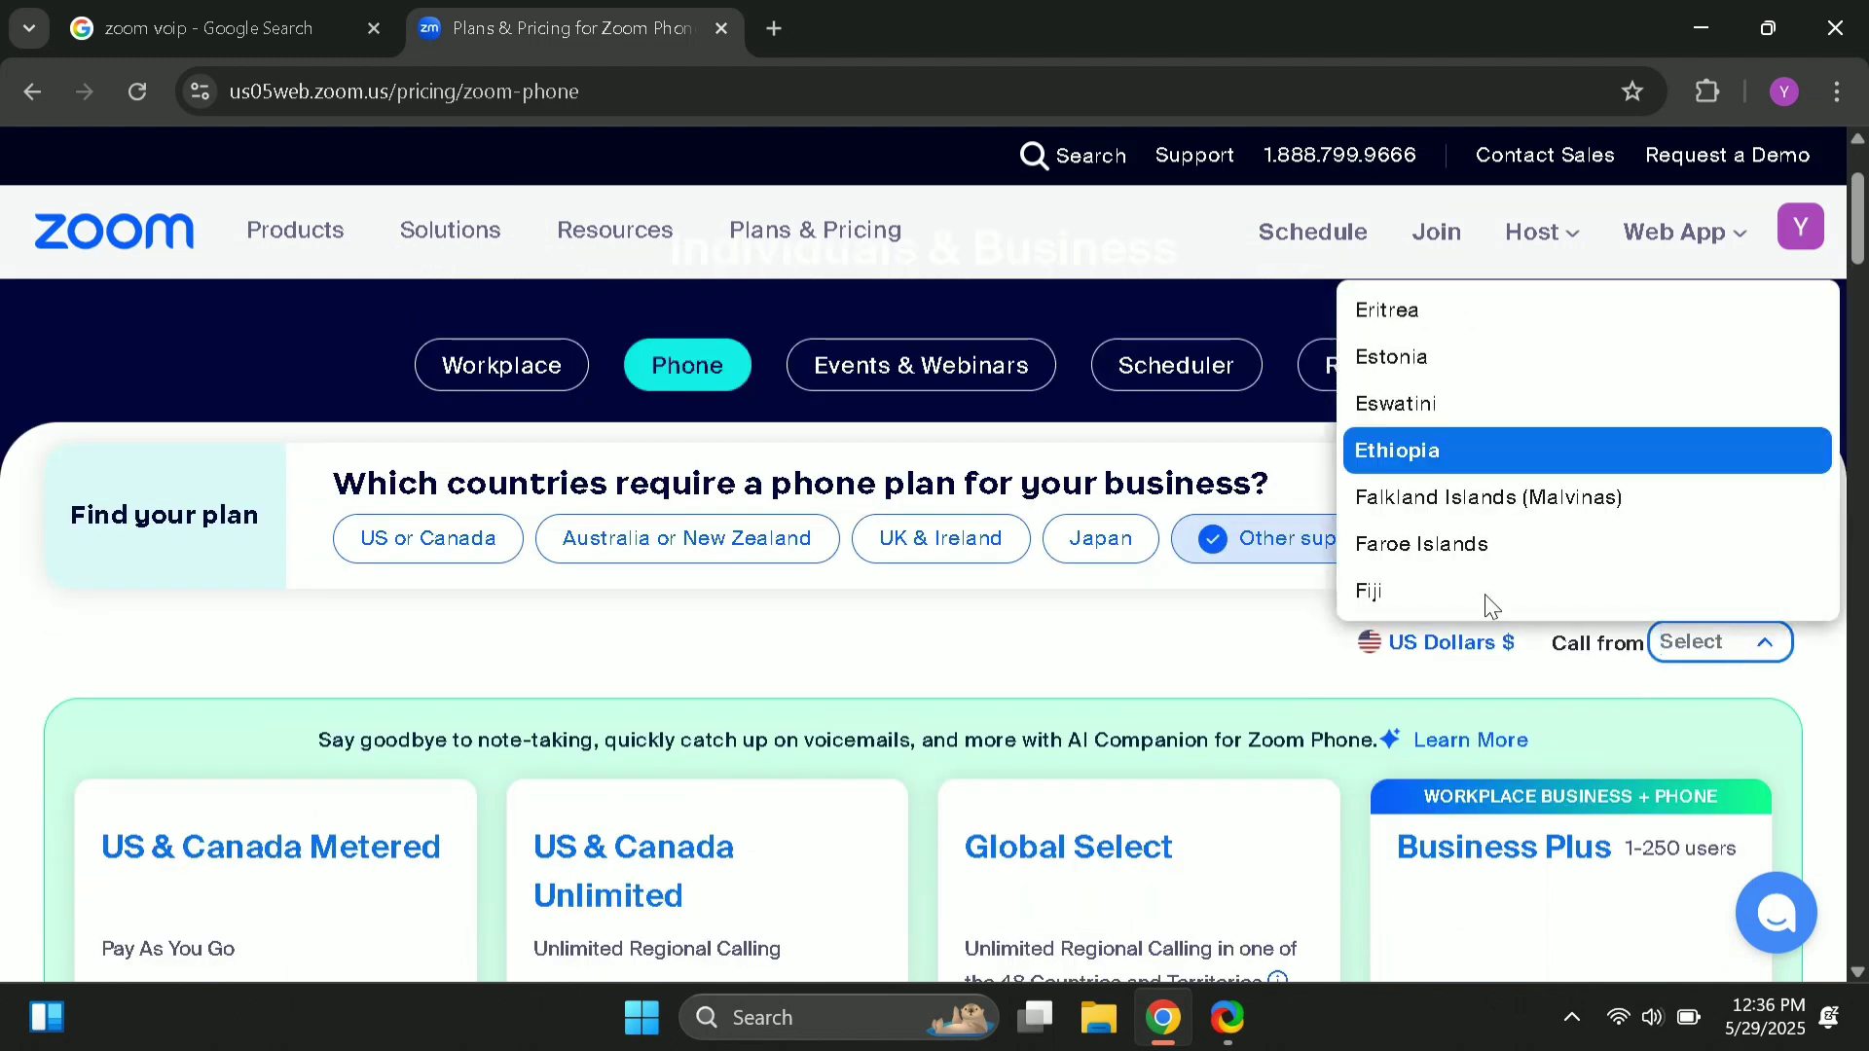
scroll(1447, 492, up, 15)
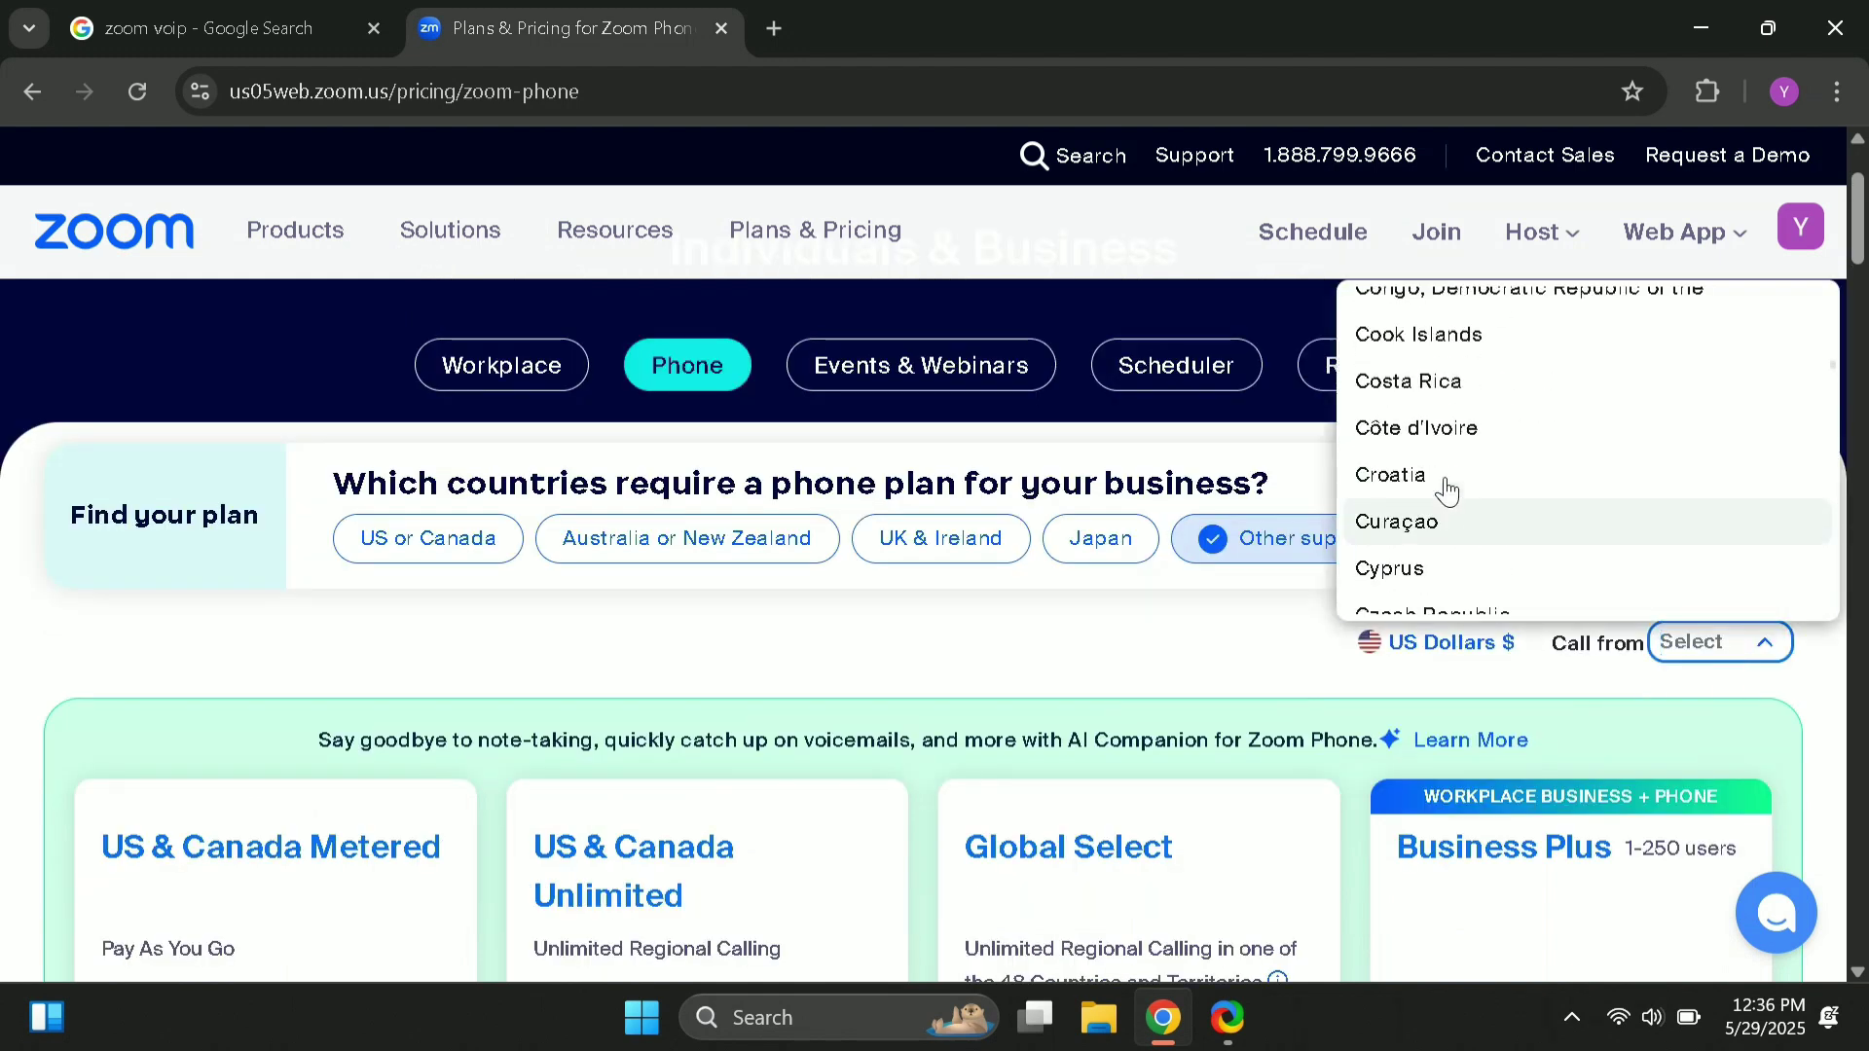
scroll(1448, 492, down, 20)
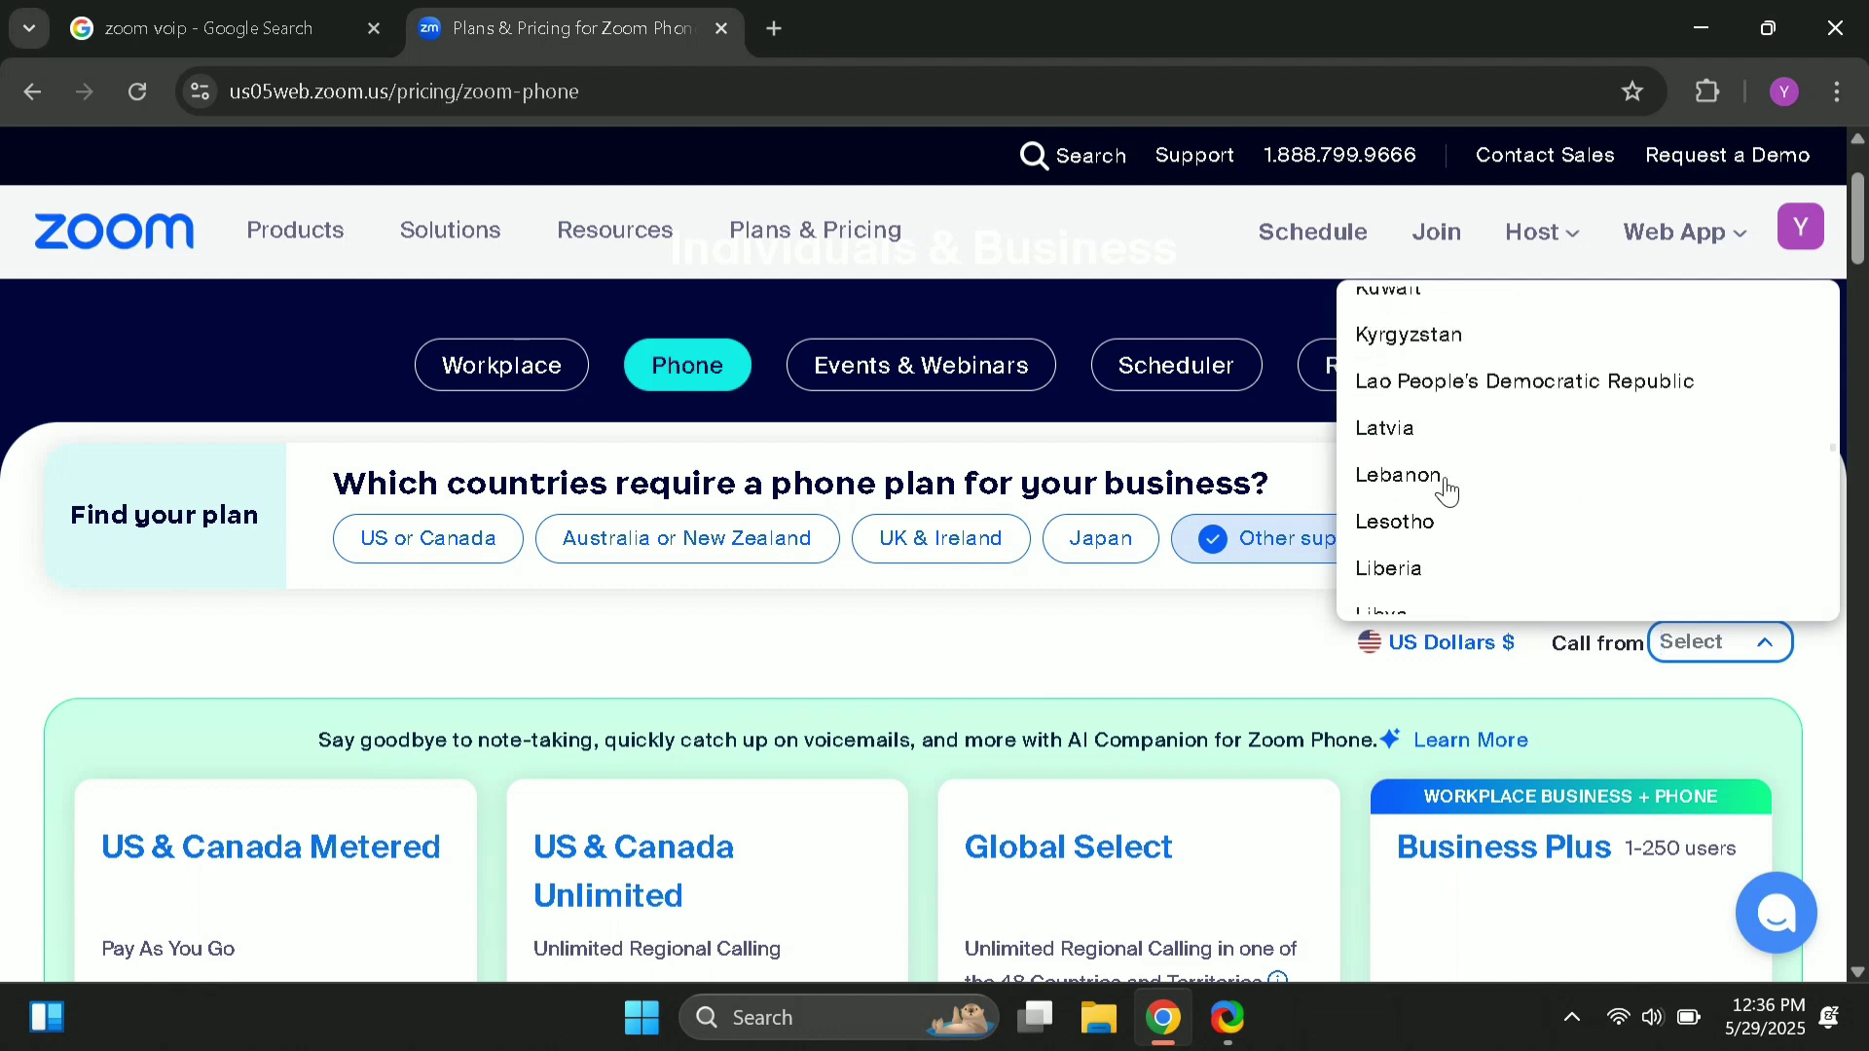
scroll(1447, 491, down, 20)
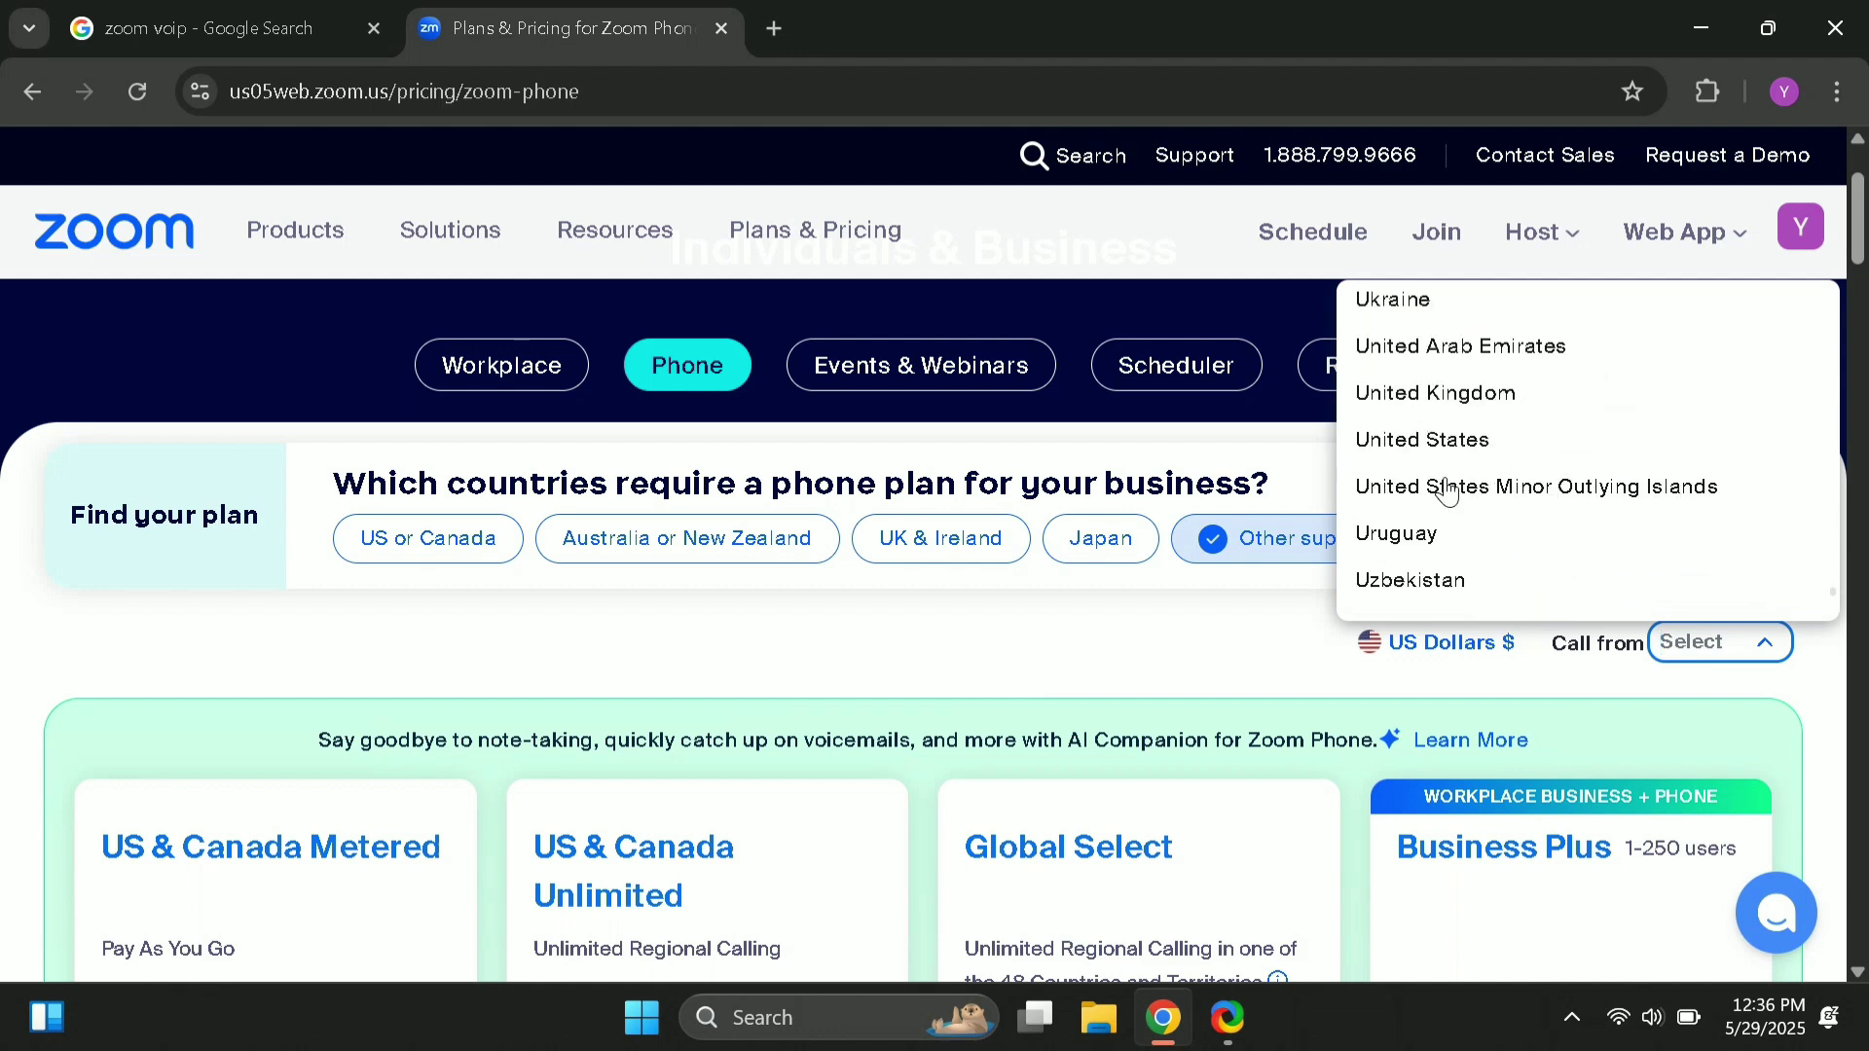
scroll(1447, 492, up, 5)
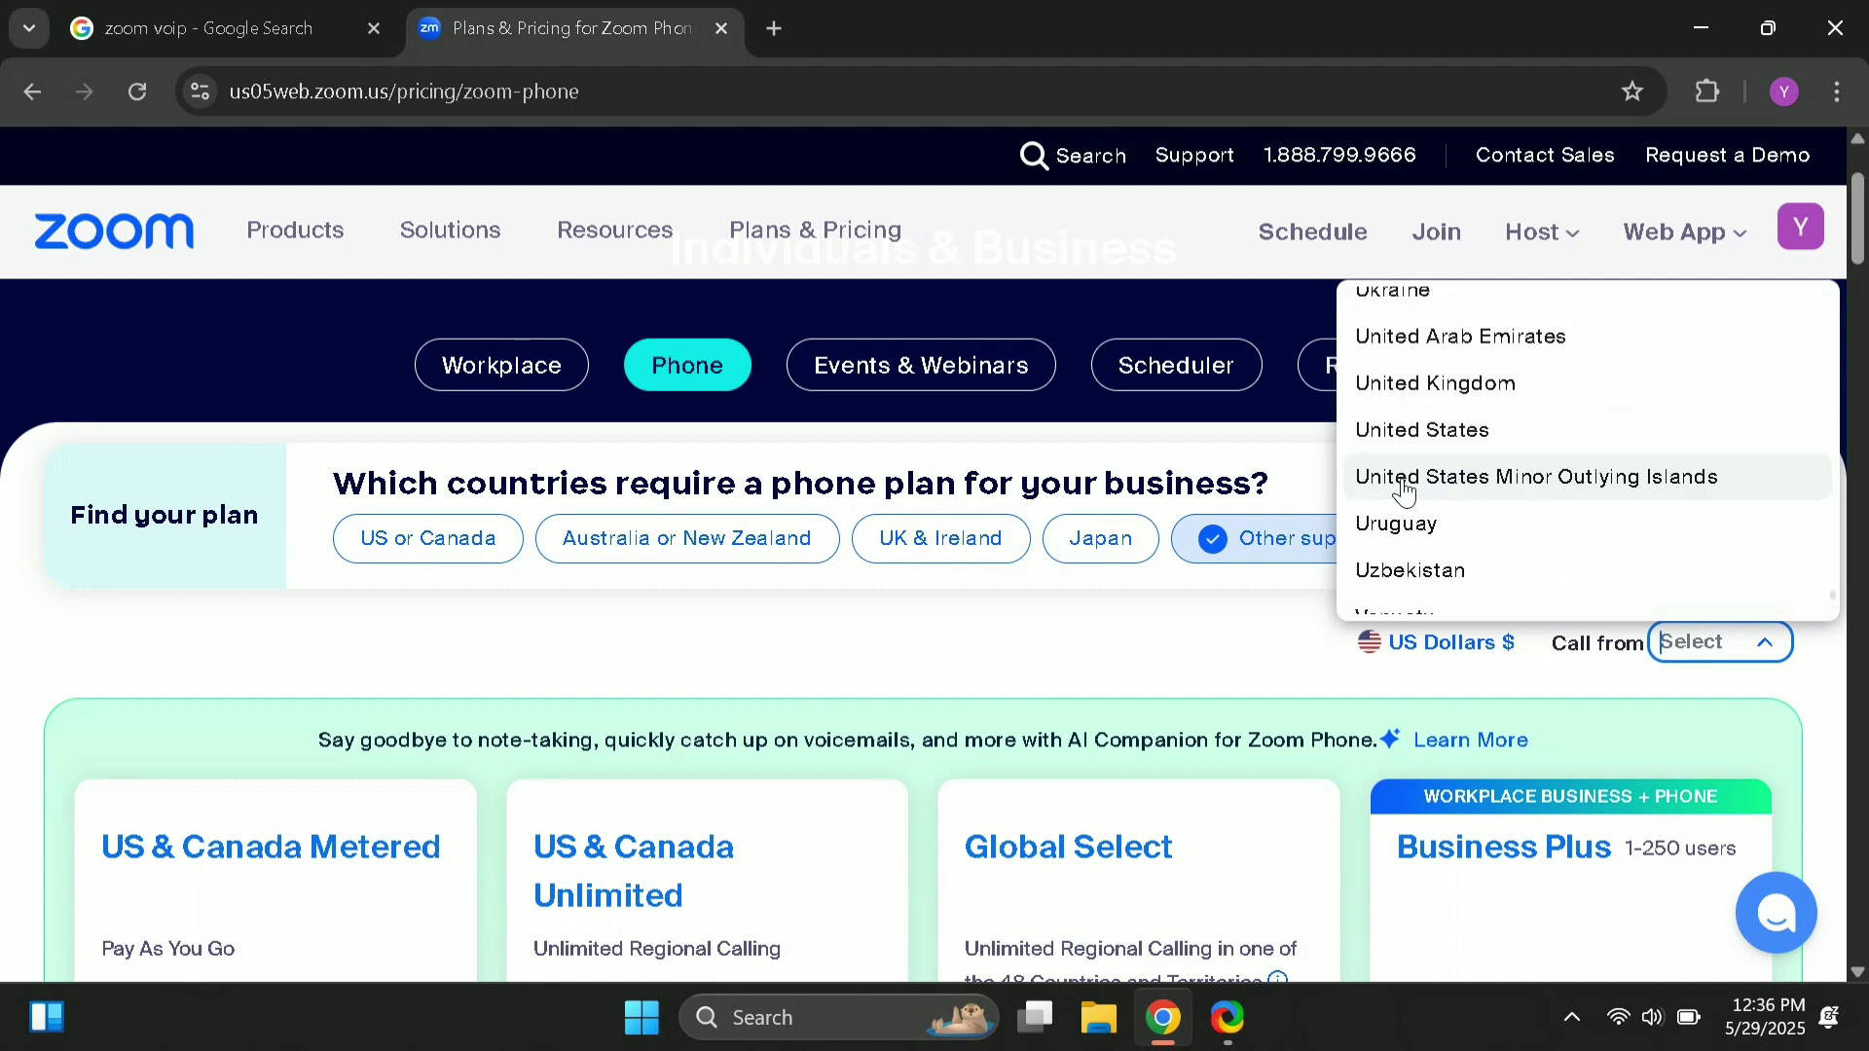
click(1392, 433)
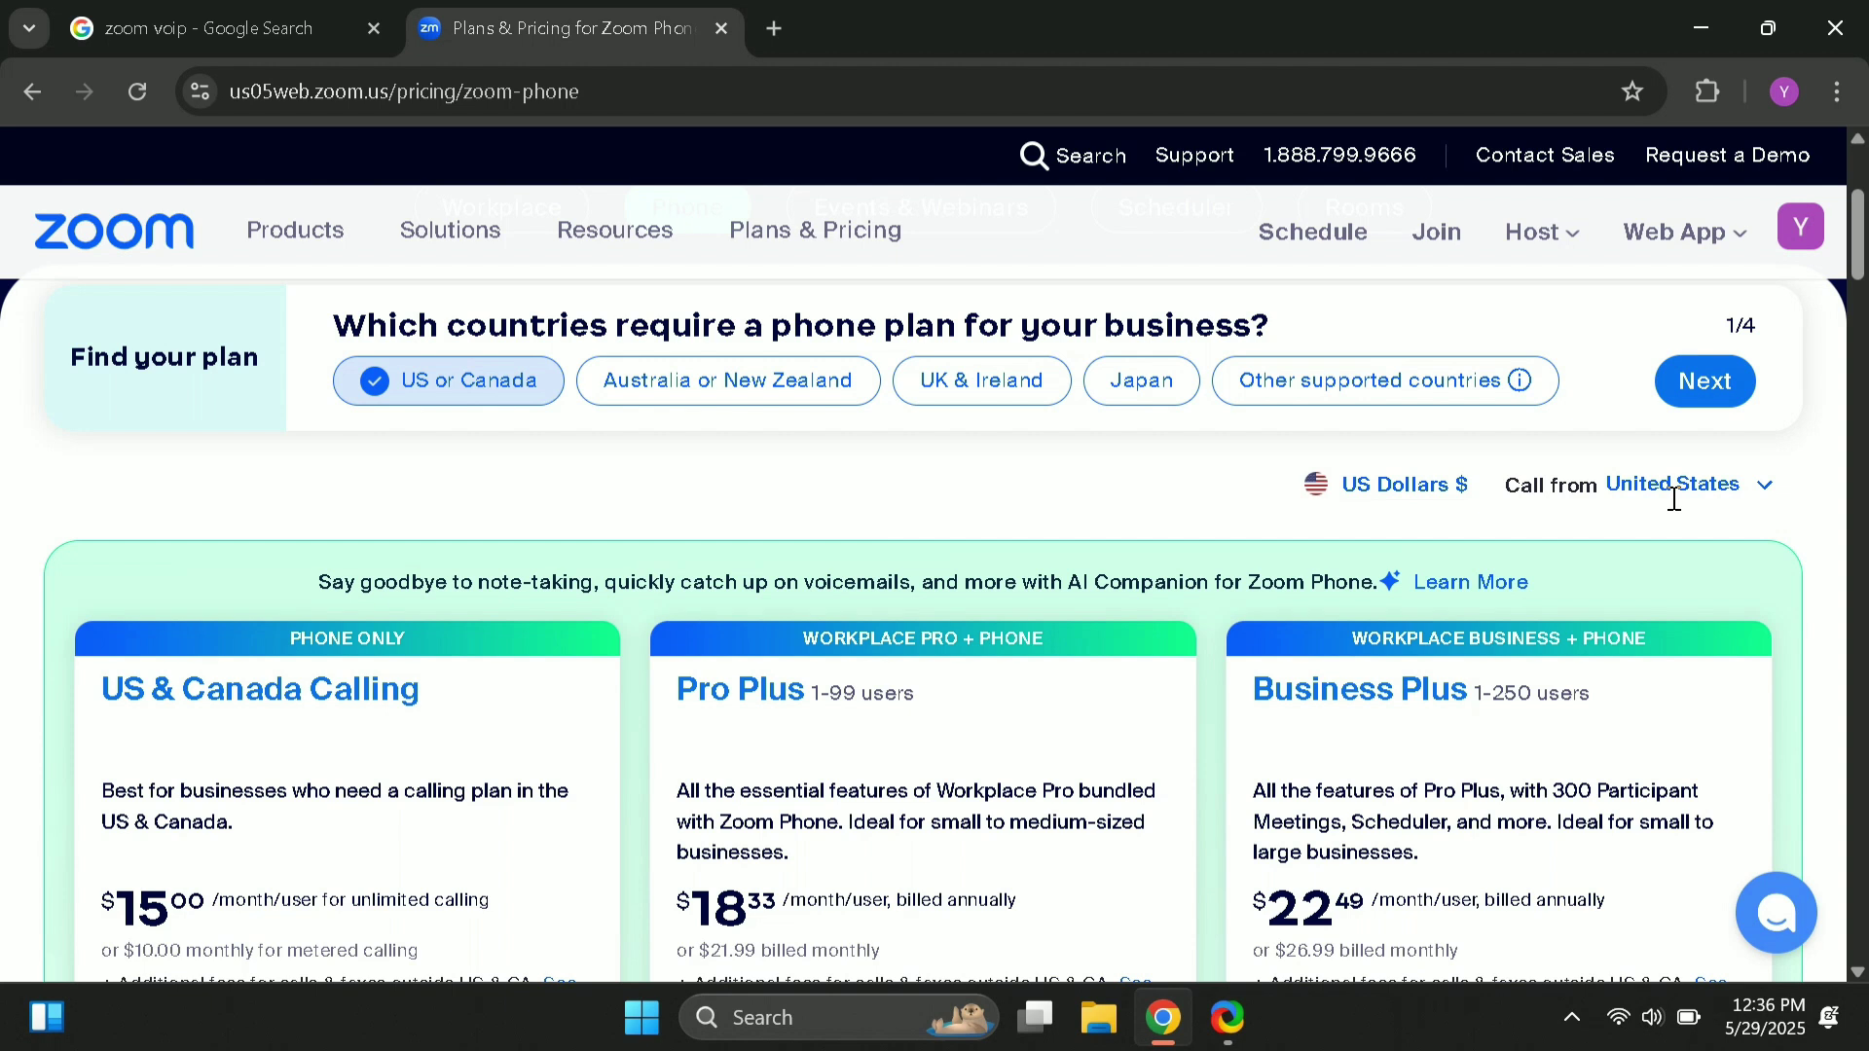
scroll(1674, 498, down, 1)
scroll(1679, 510, down, 1)
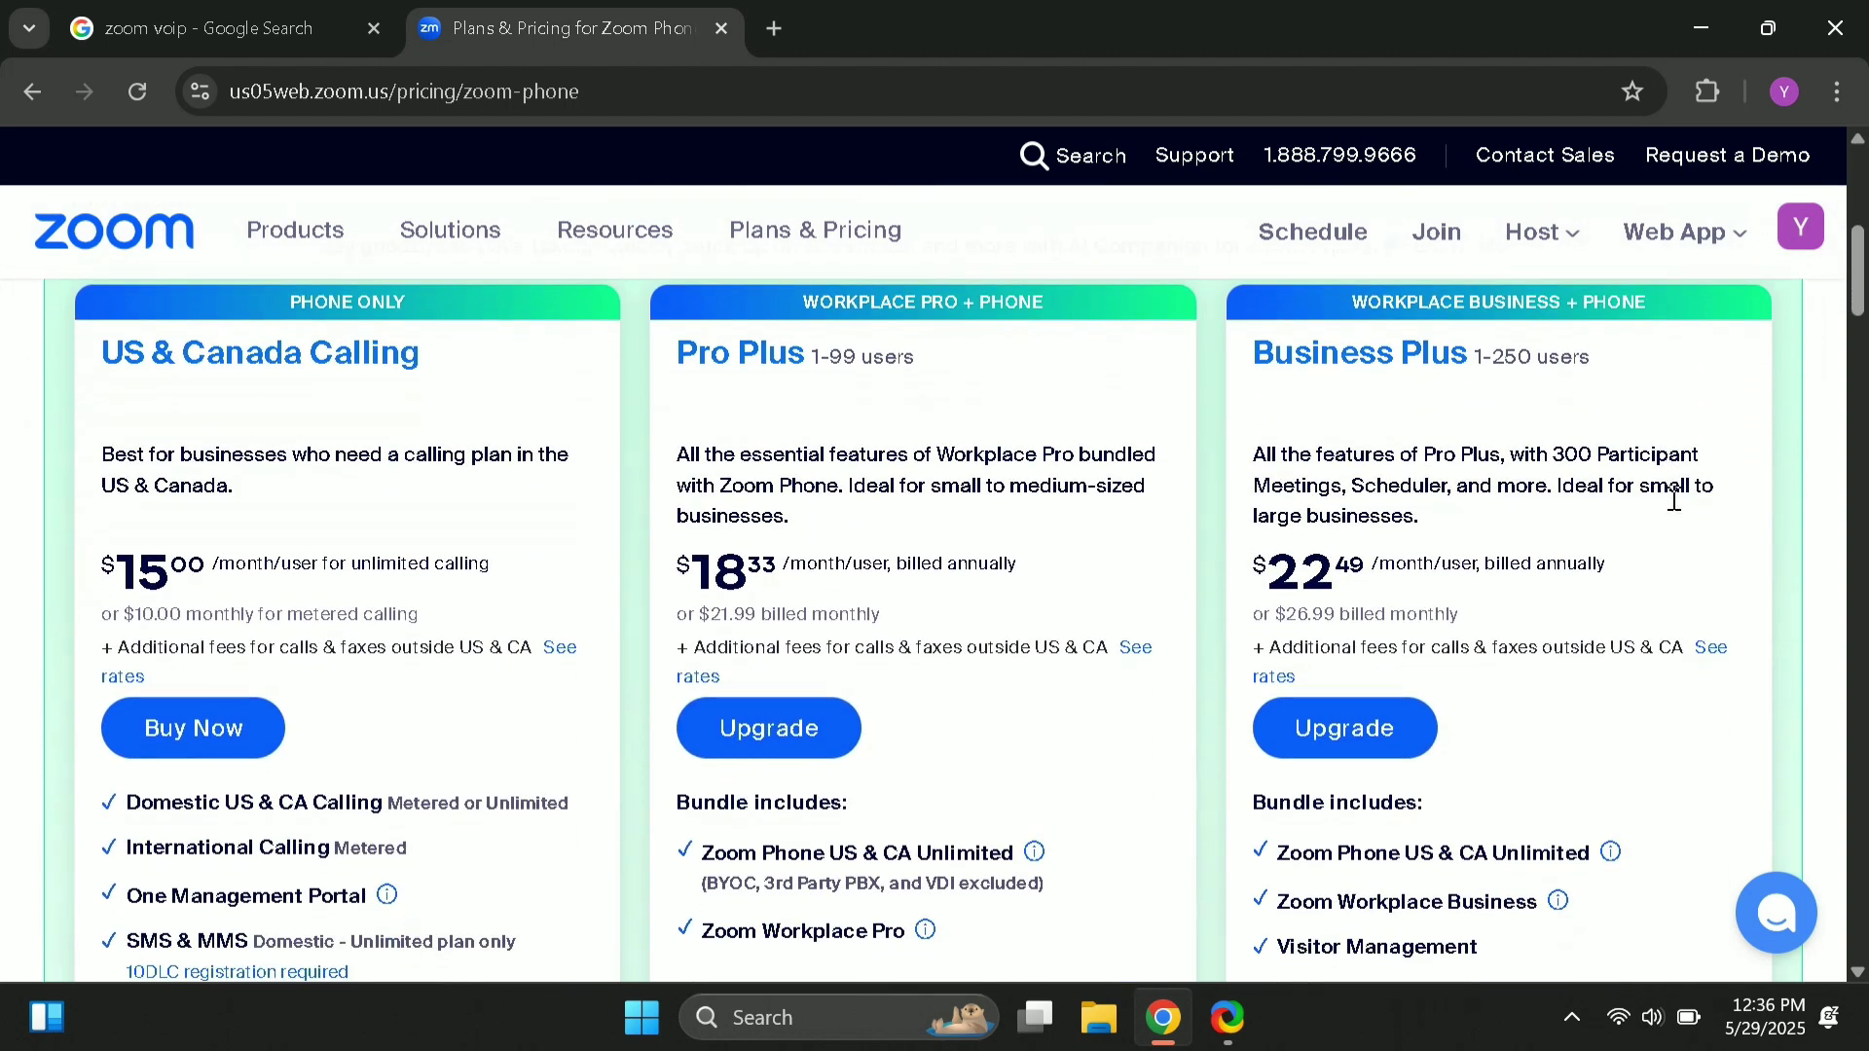
Step: Return to the account home and open the Profile page under My Account
key(alt+Left)
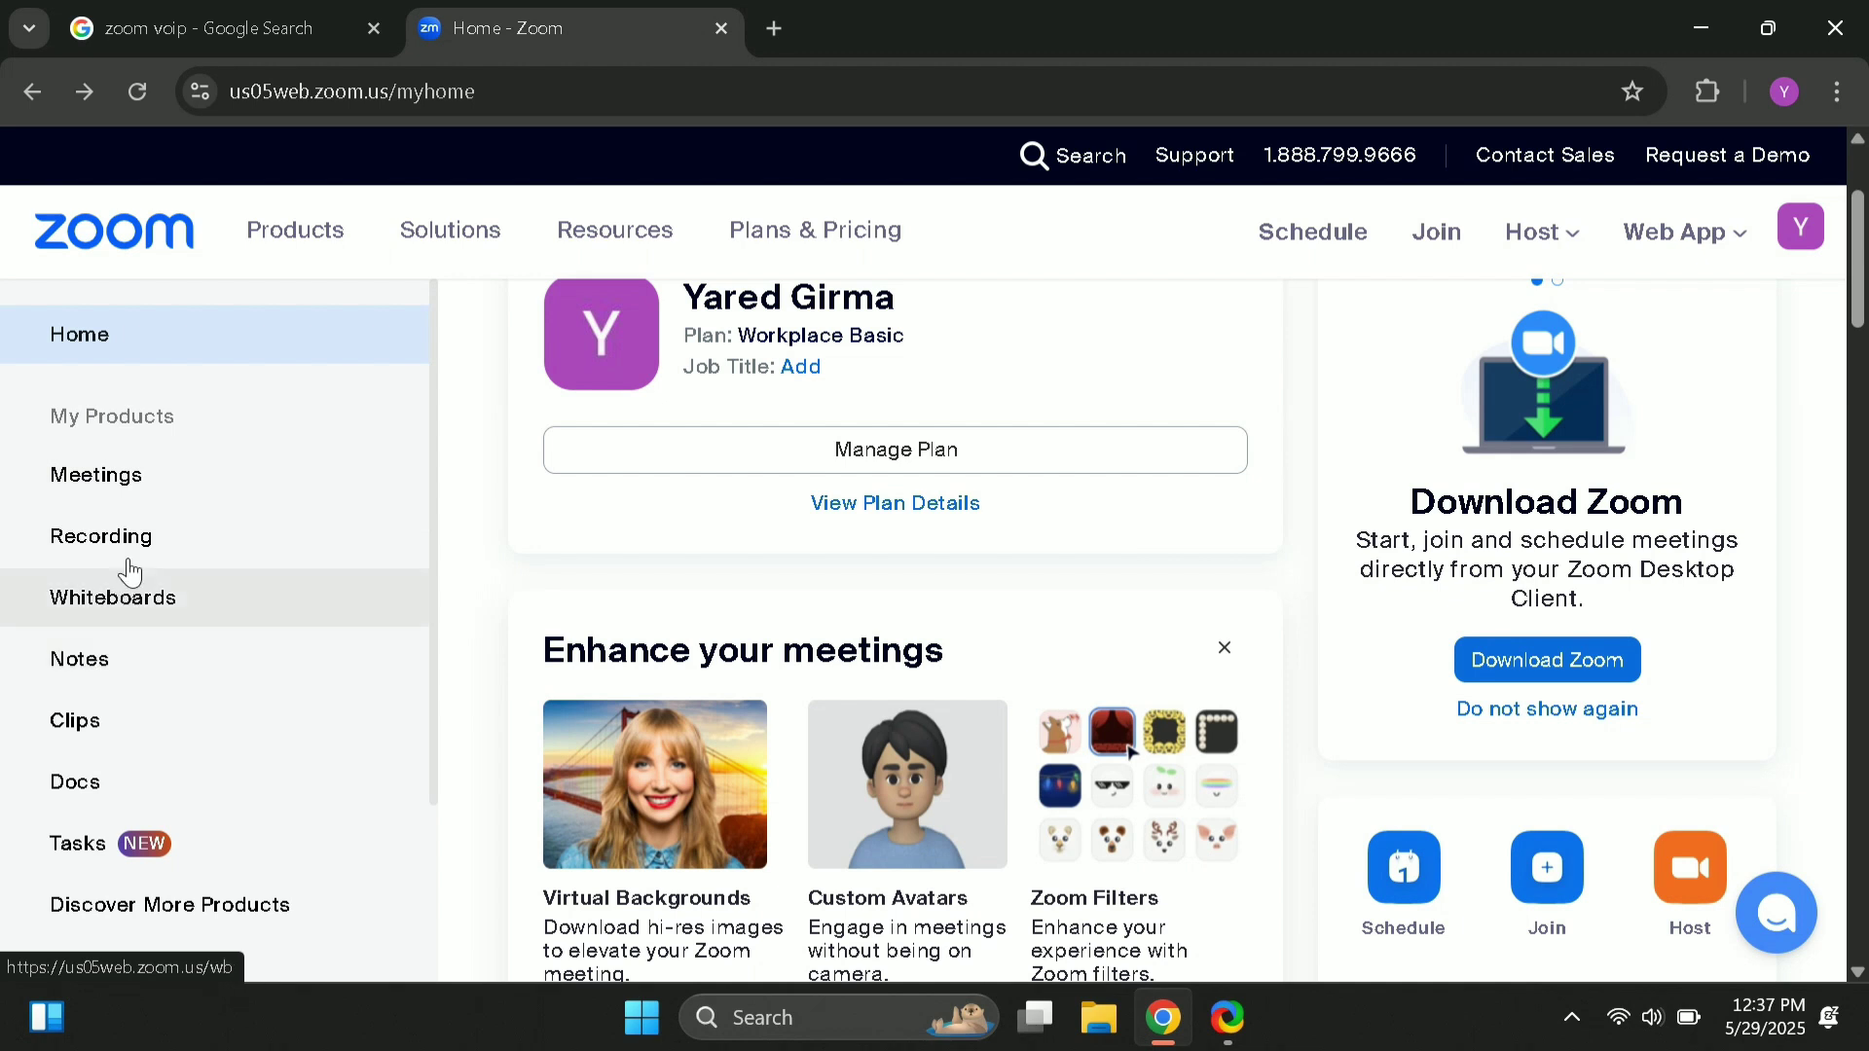
scroll(167, 472, down, 1)
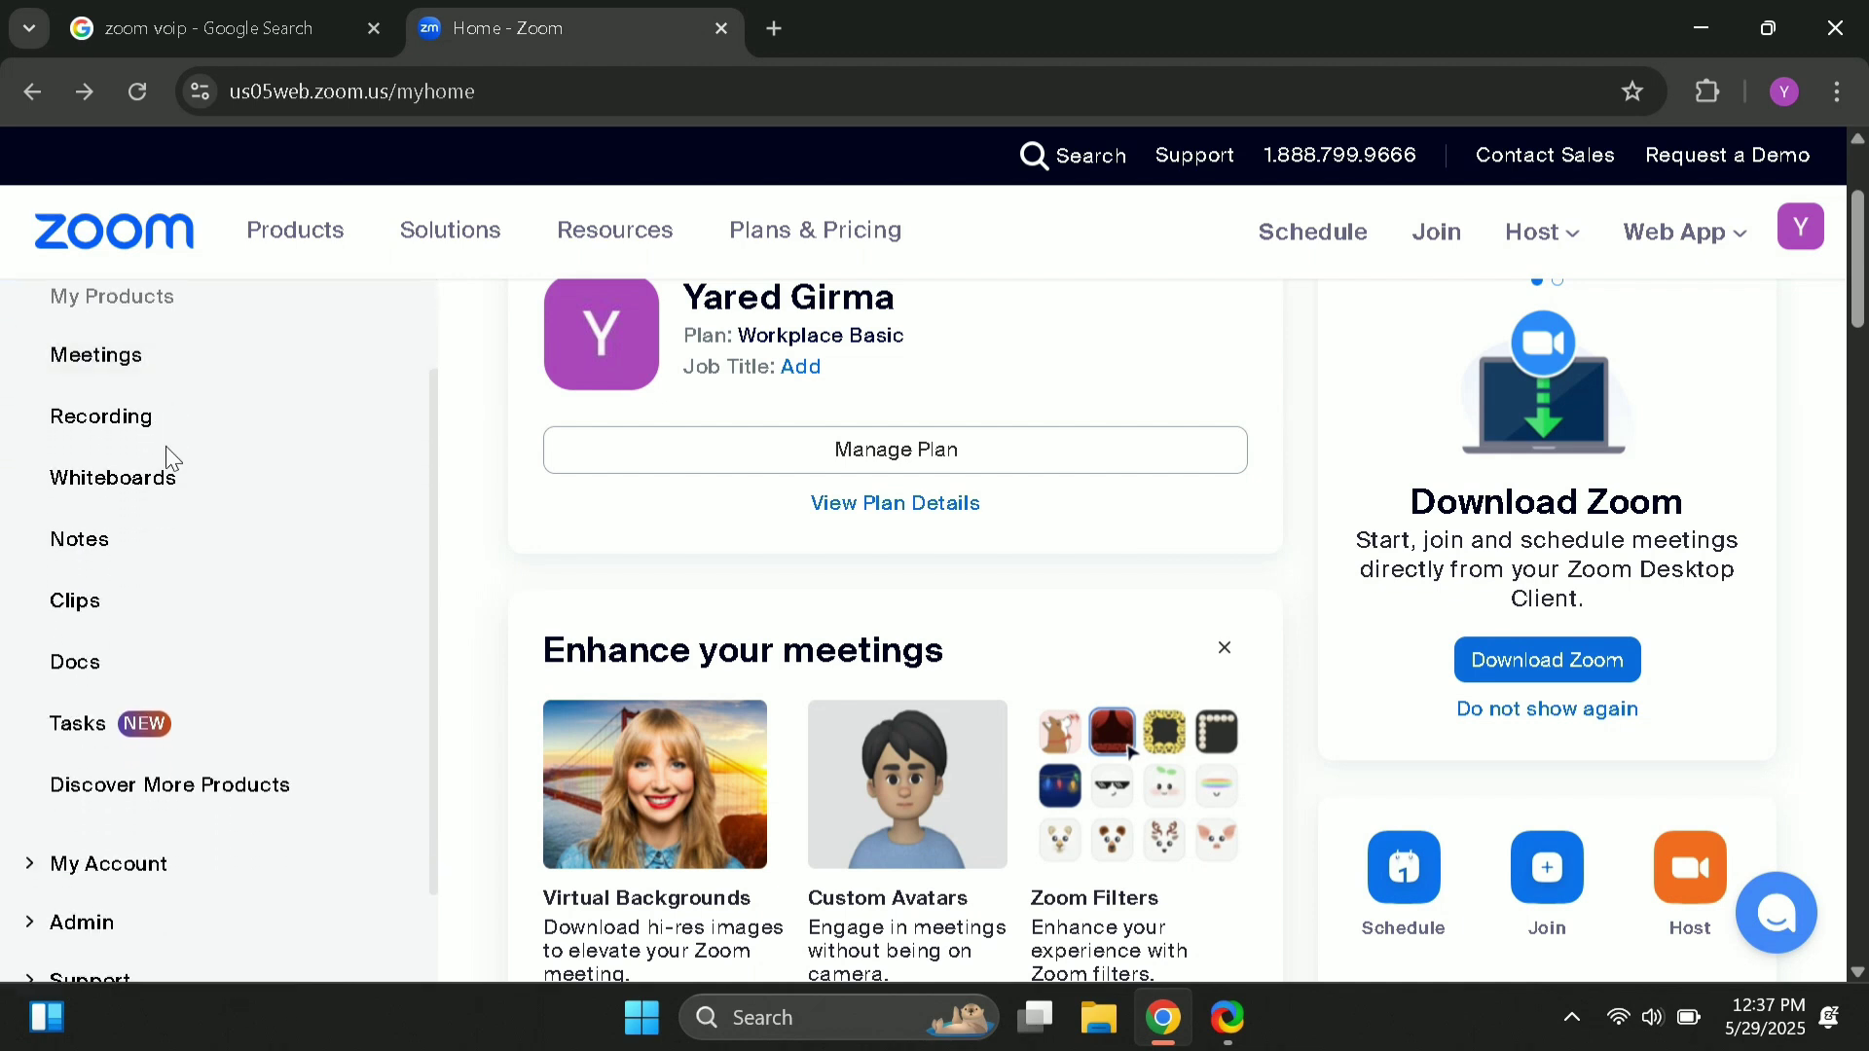
click(146, 863)
scroll(146, 818, down, 3)
scroll(142, 822, down, 1)
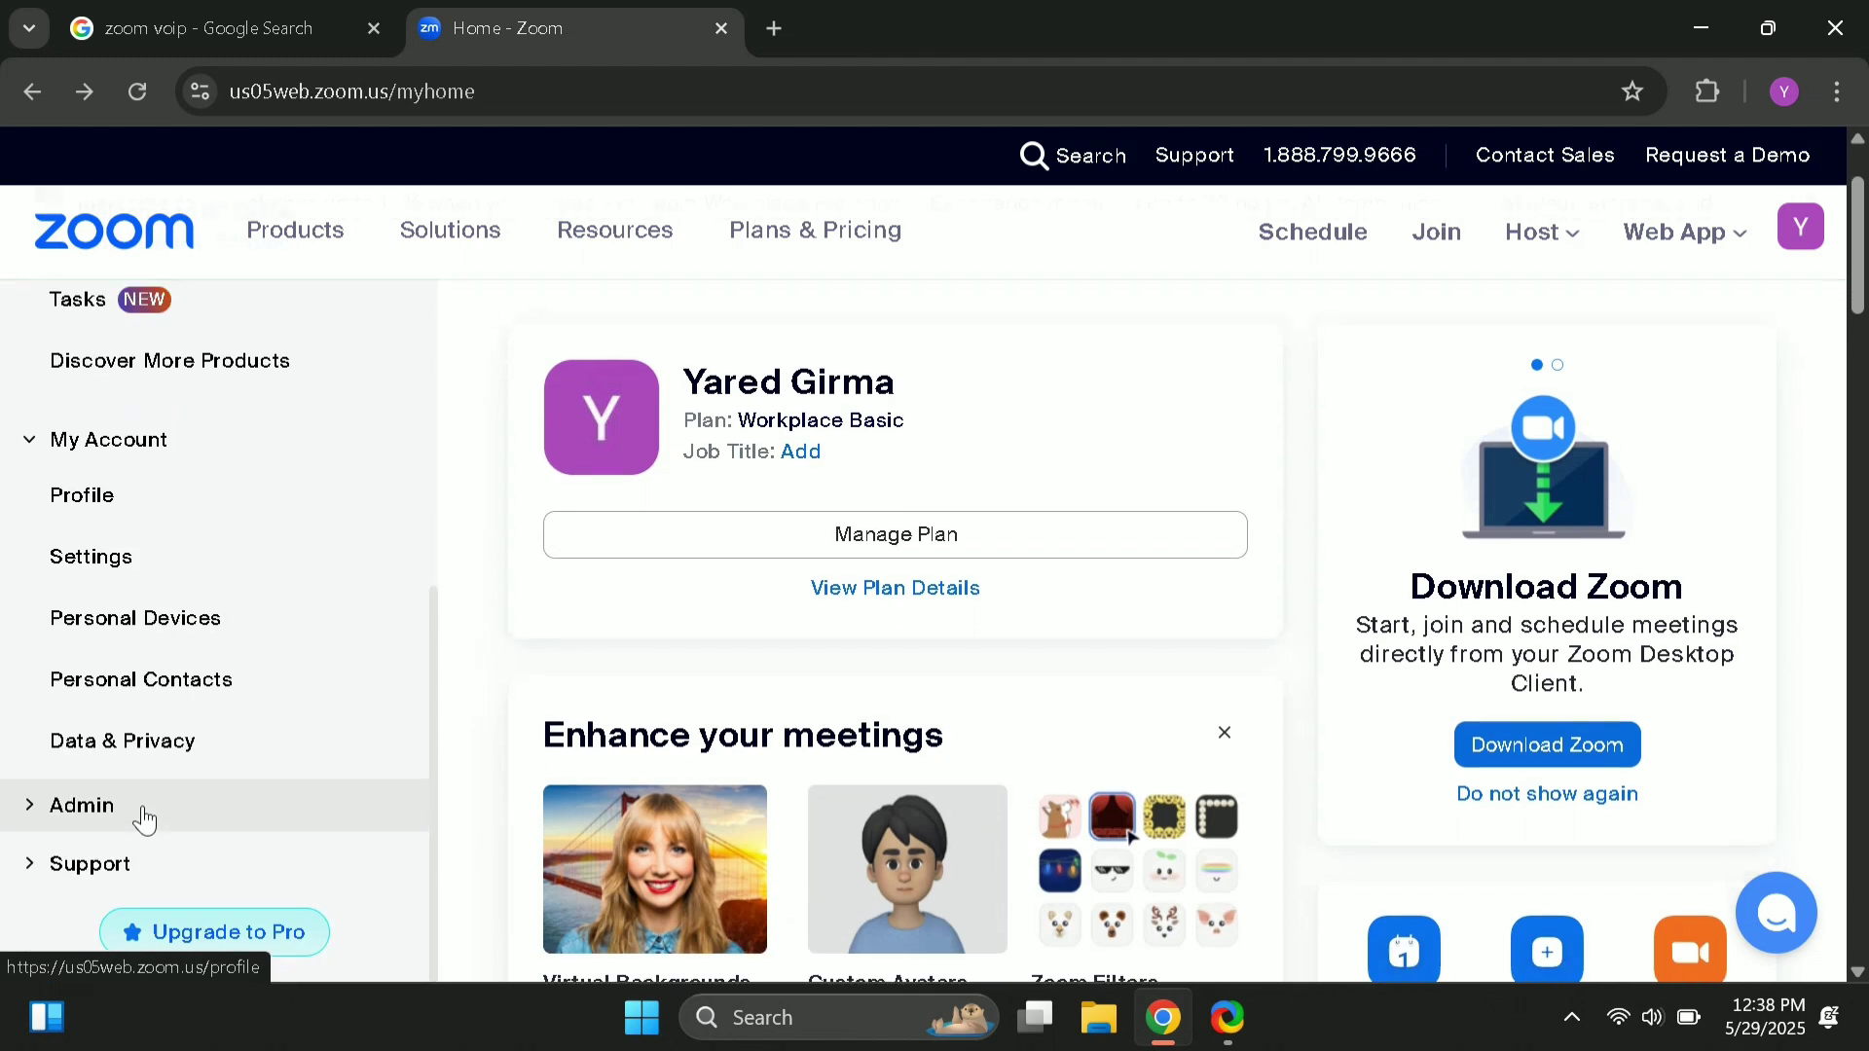
click(88, 501)
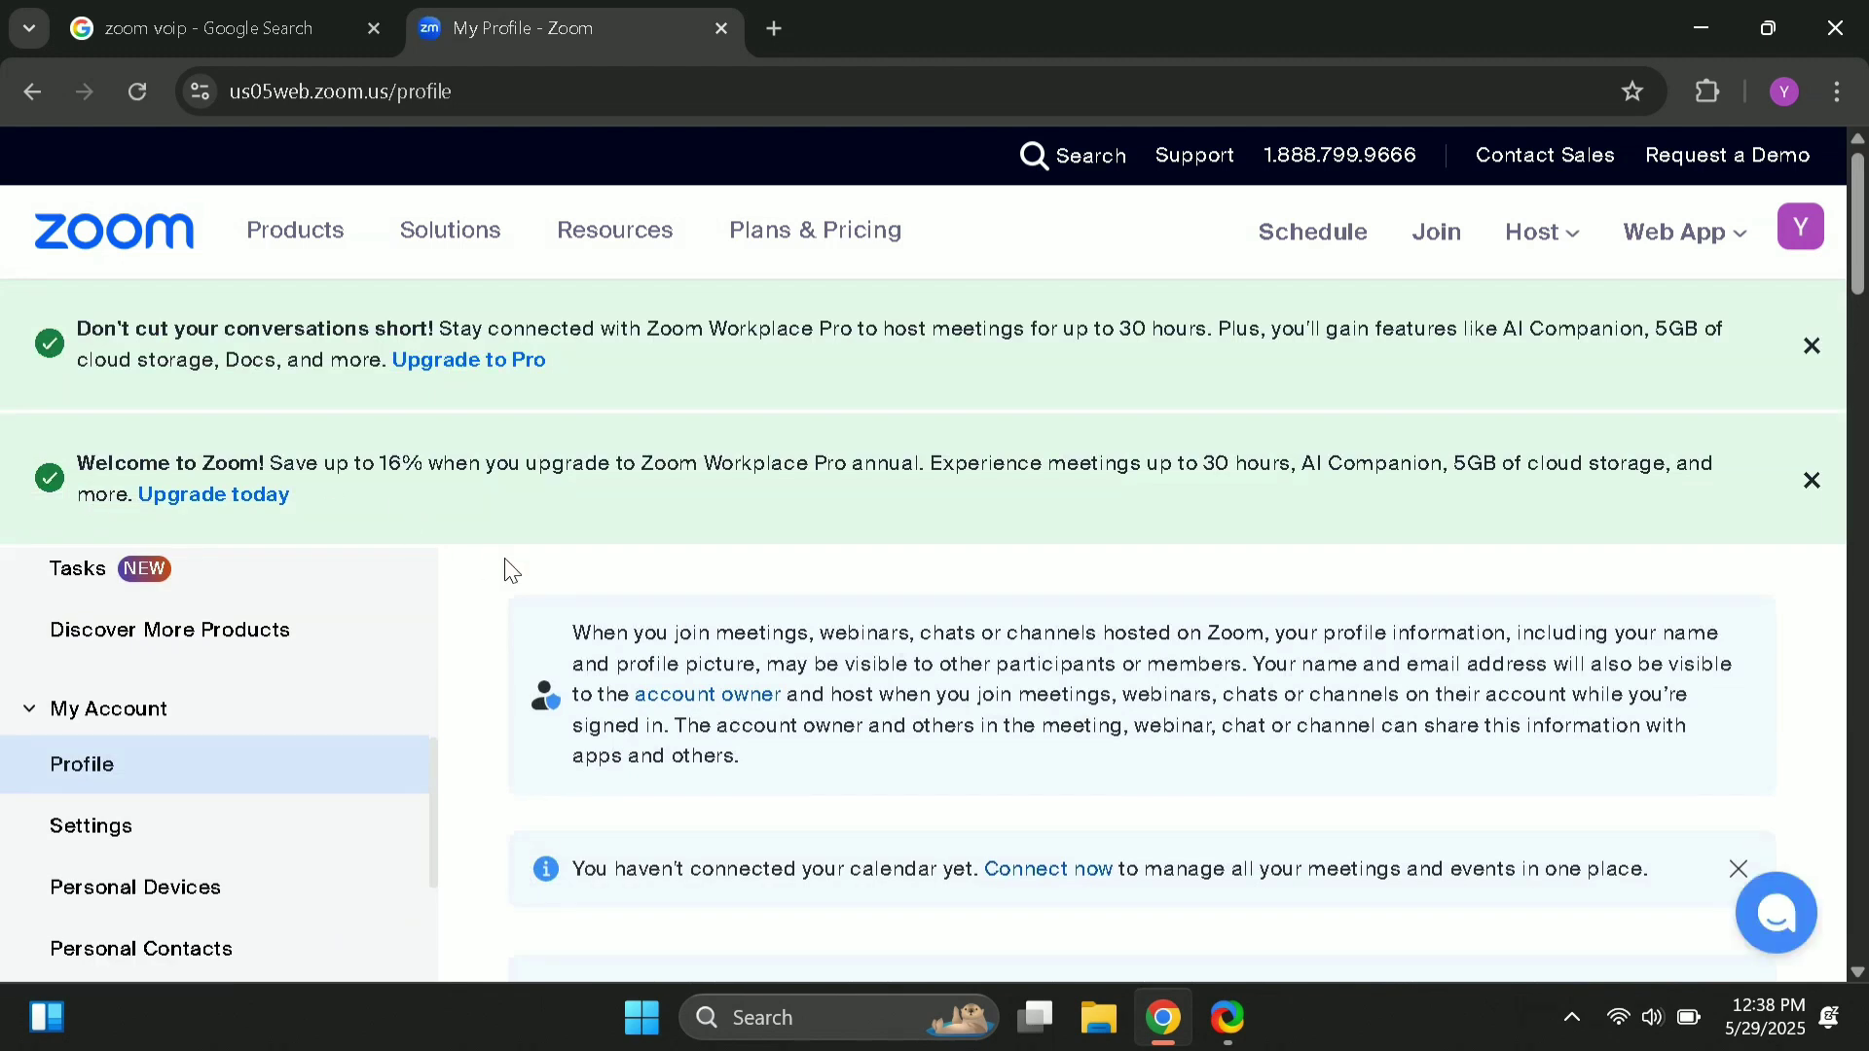
Step: Look through the profile page's personal information, meeting, and calendar and contacts settings down to the footer
scroll(505, 567, down, 2)
scroll(505, 567, down, 4)
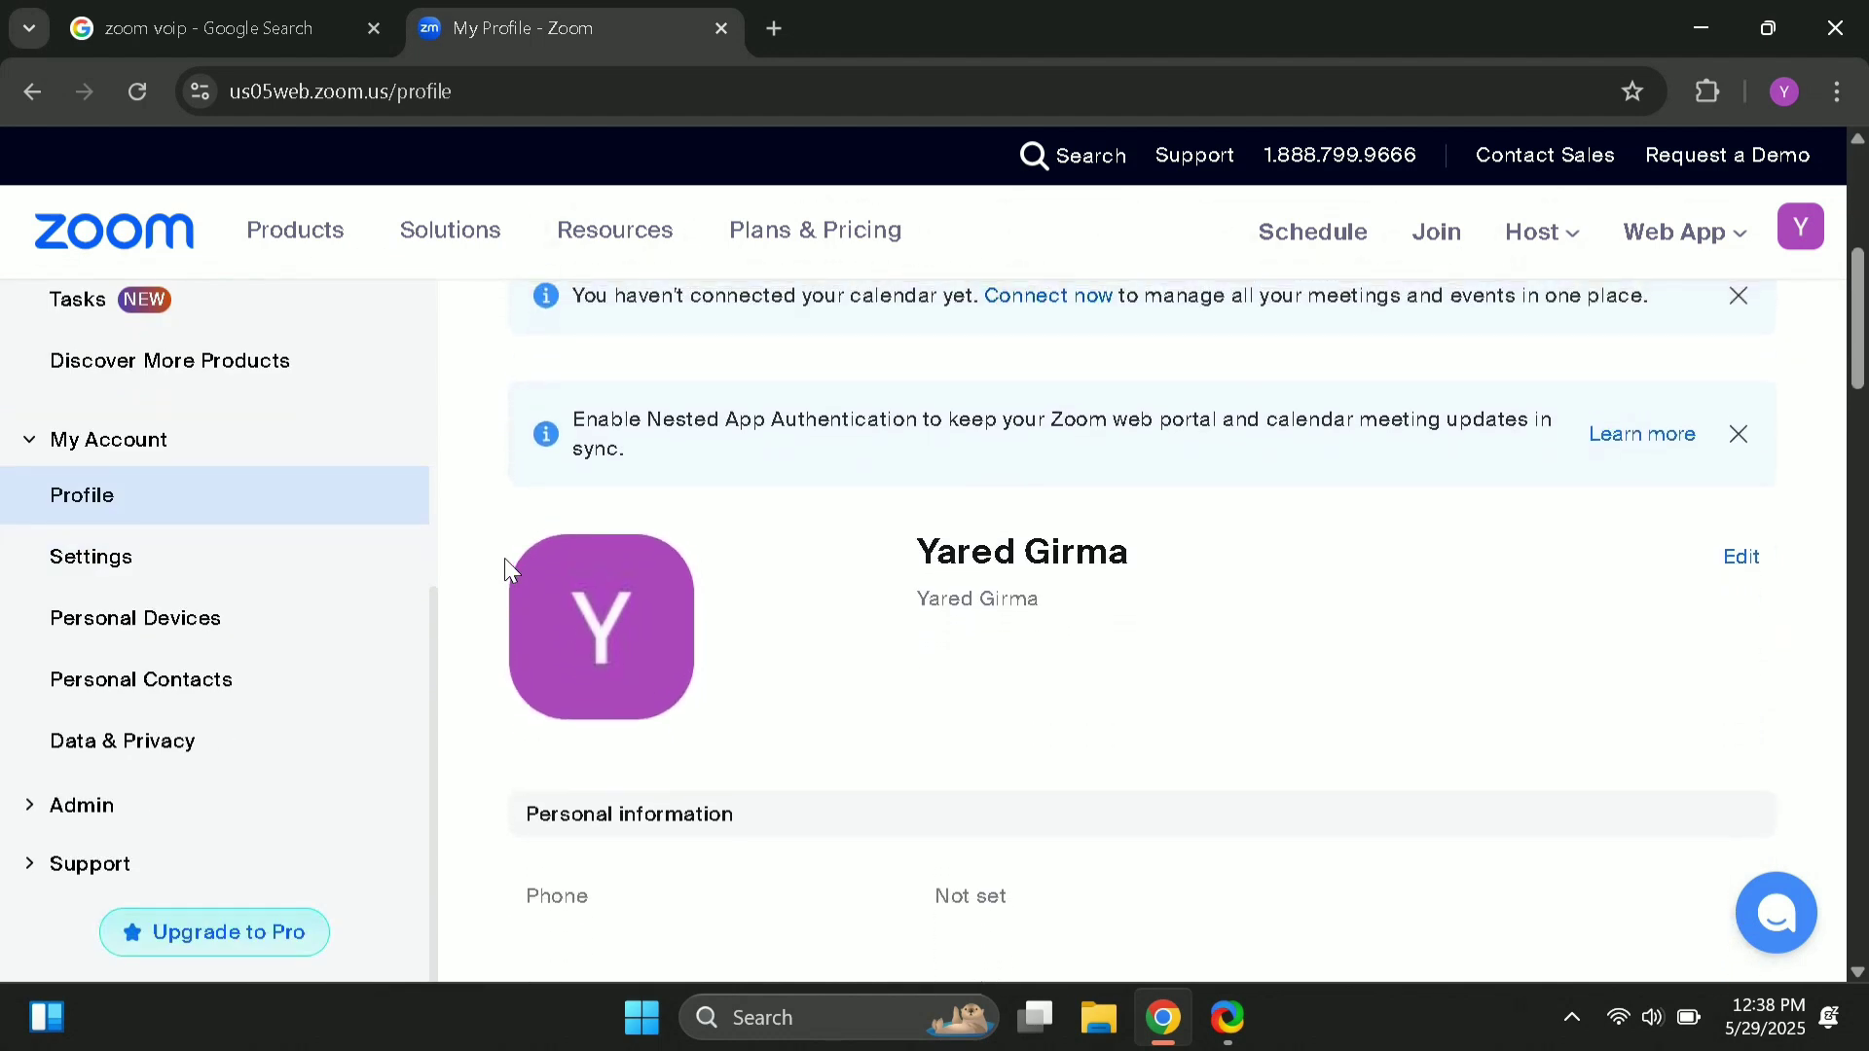
scroll(1088, 448, down, 6)
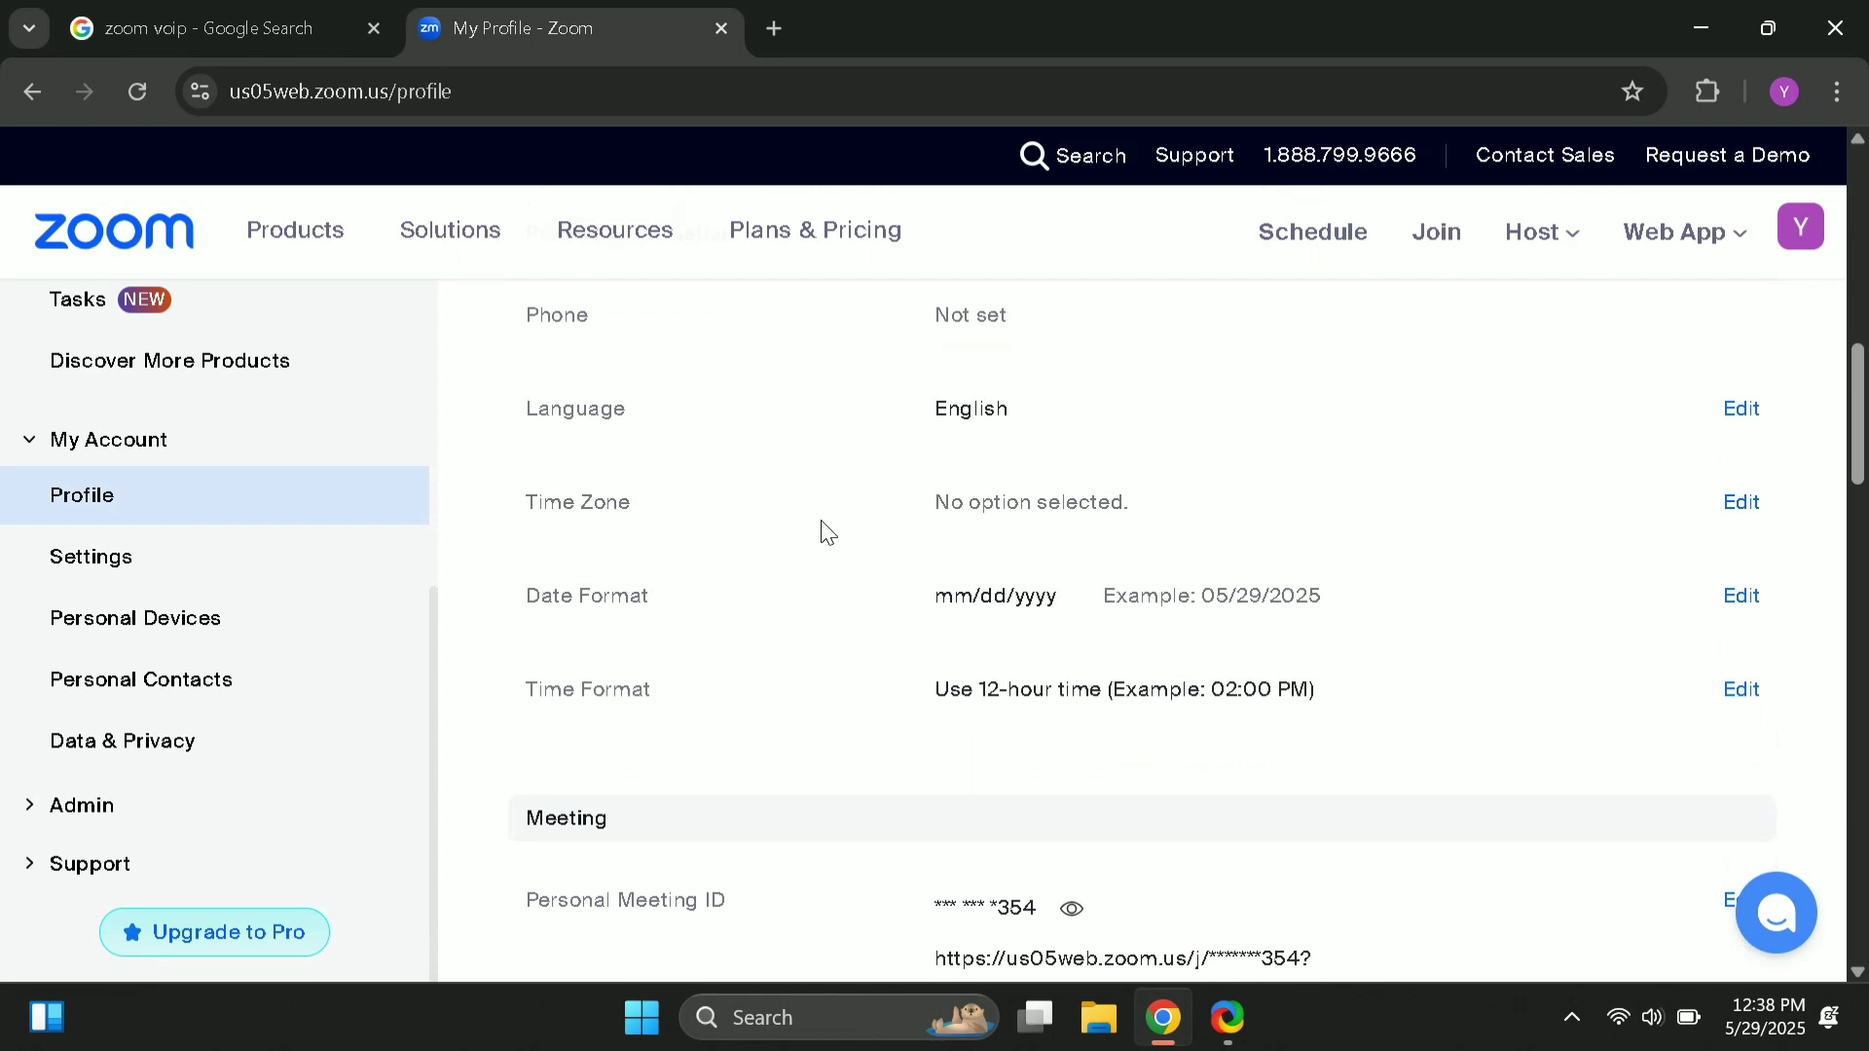
scroll(1175, 800, down, 2)
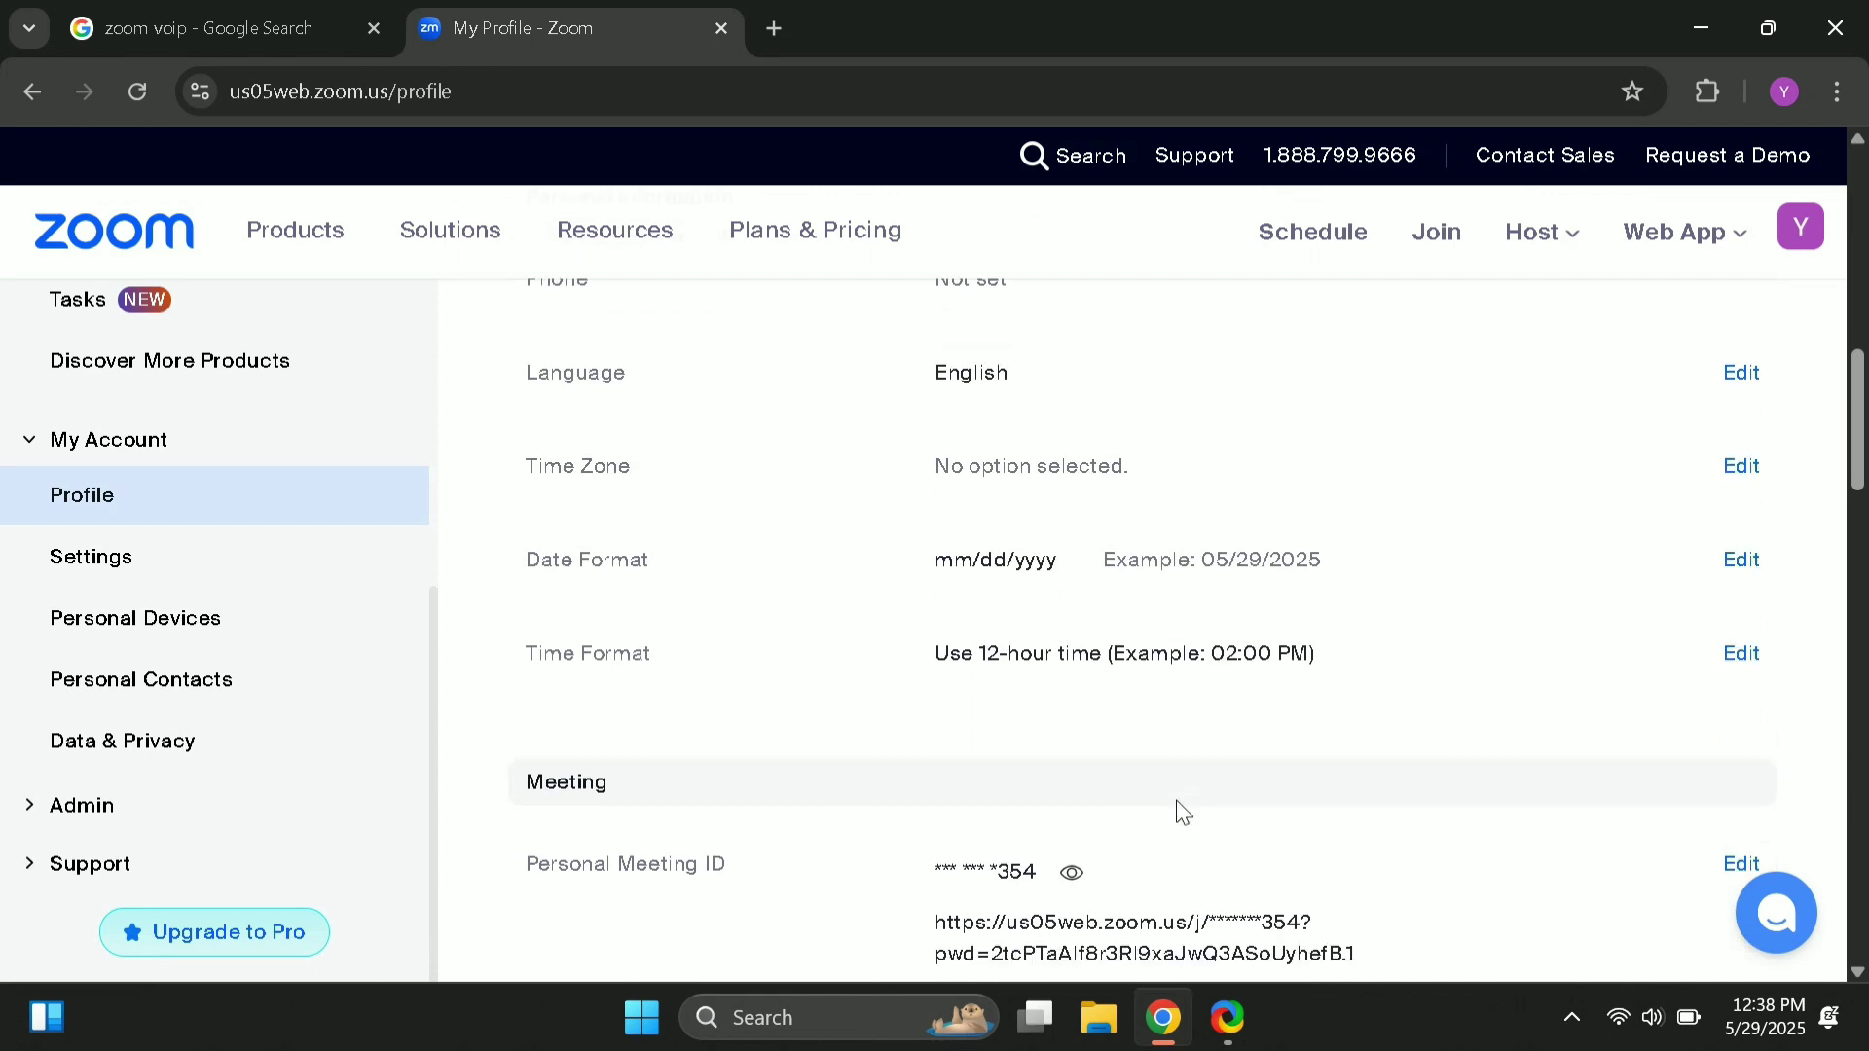
scroll(1178, 800, down, 1)
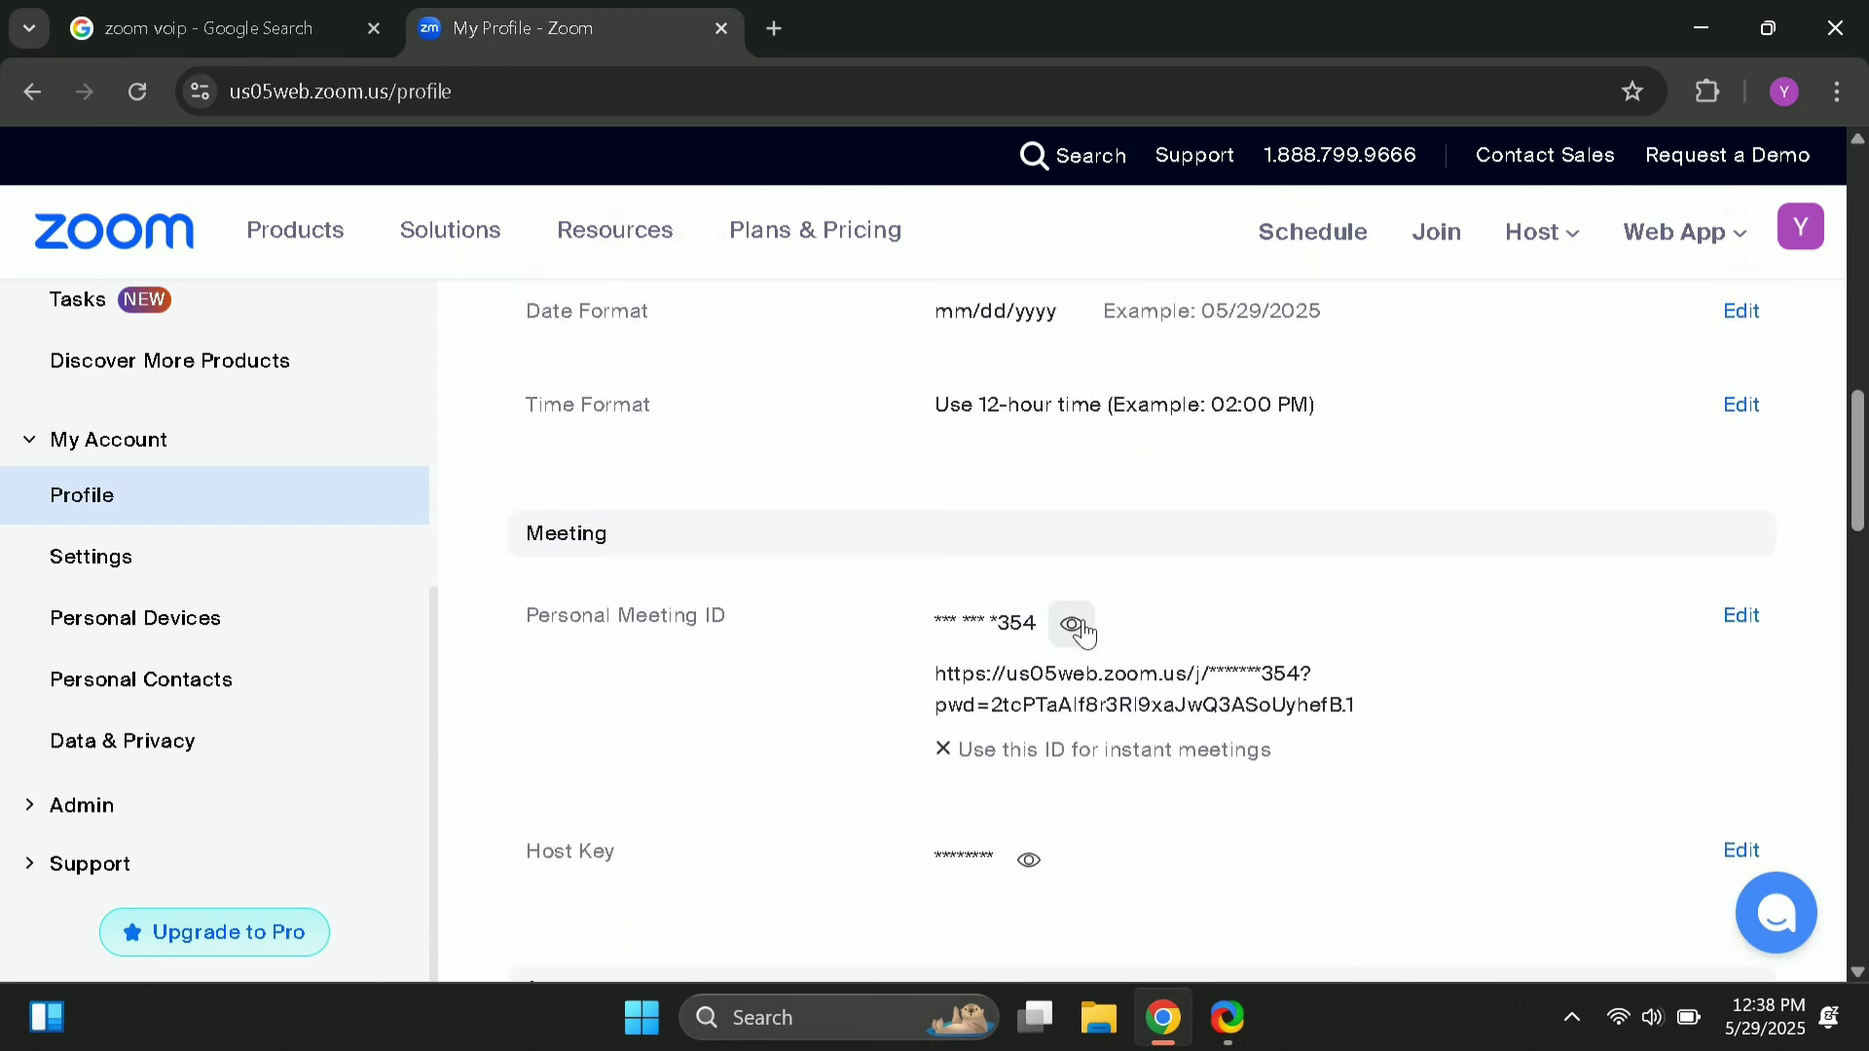
scroll(1084, 634, down, 2)
scroll(1088, 631, down, 8)
scroll(1088, 631, down, 10)
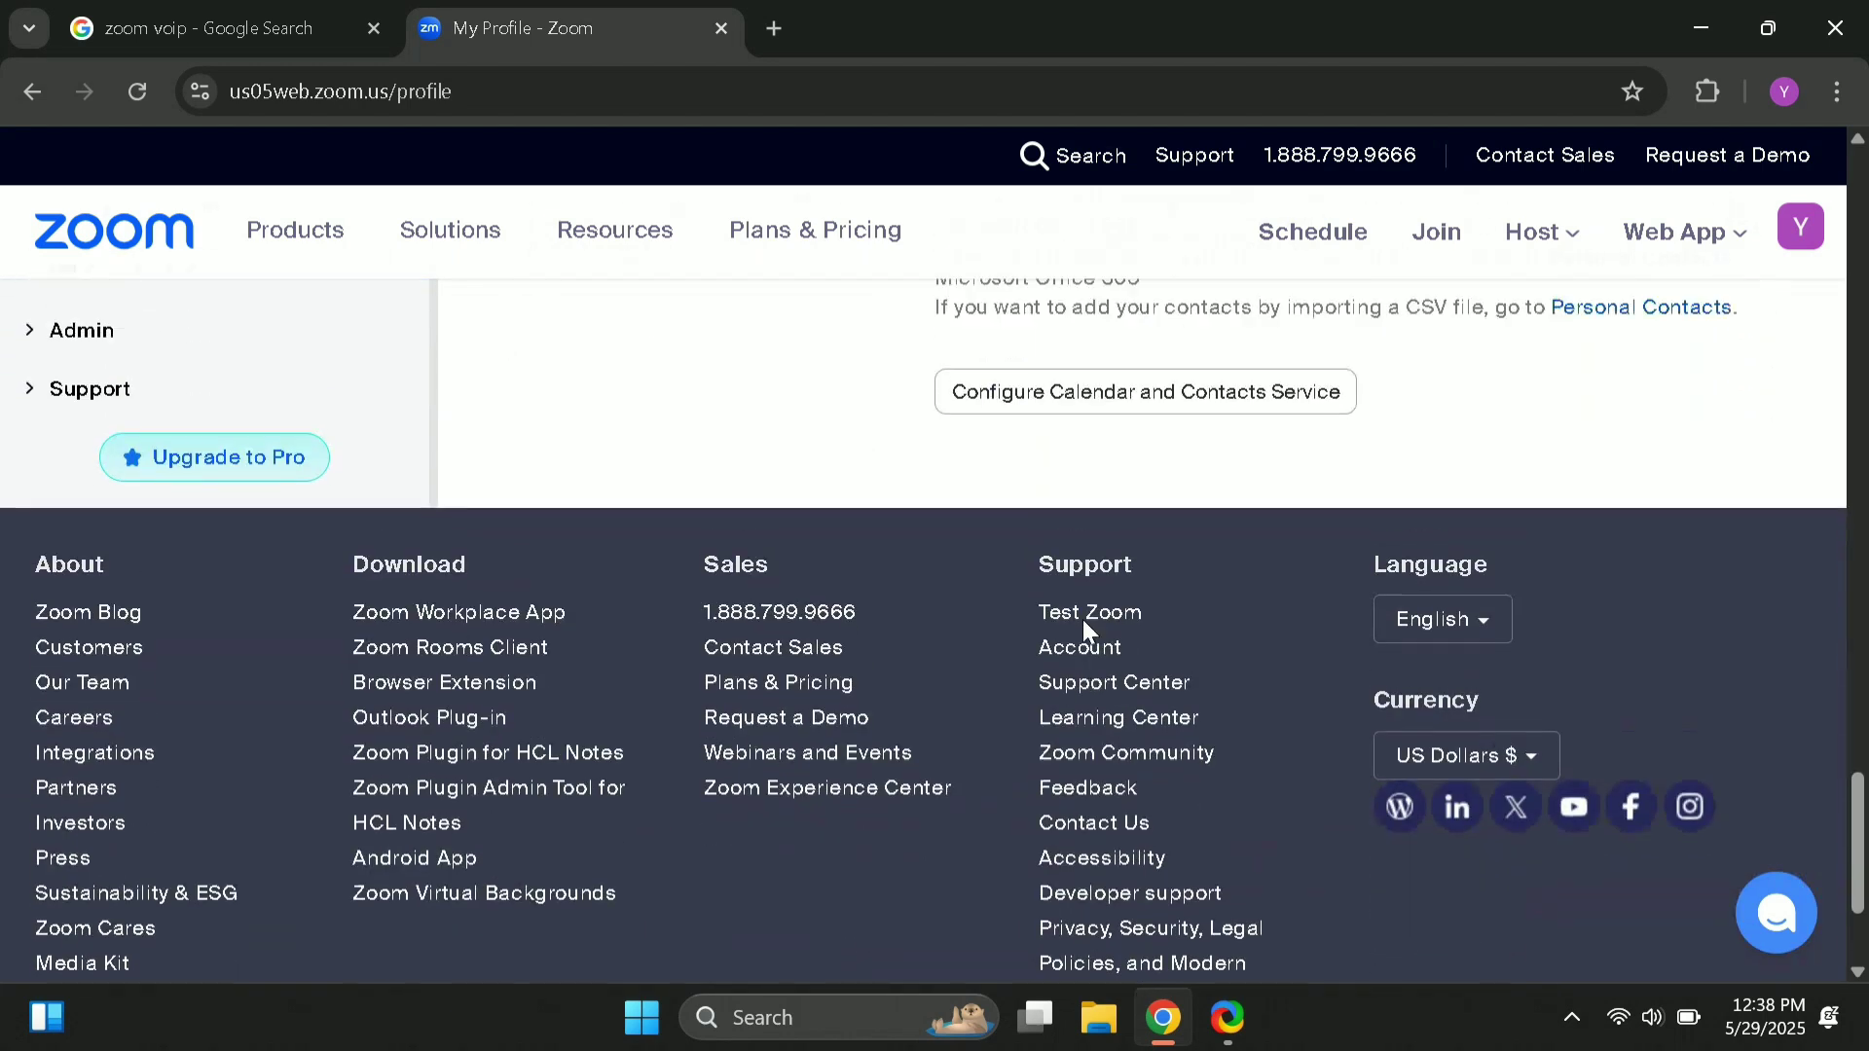
scroll(1083, 619, up, 20)
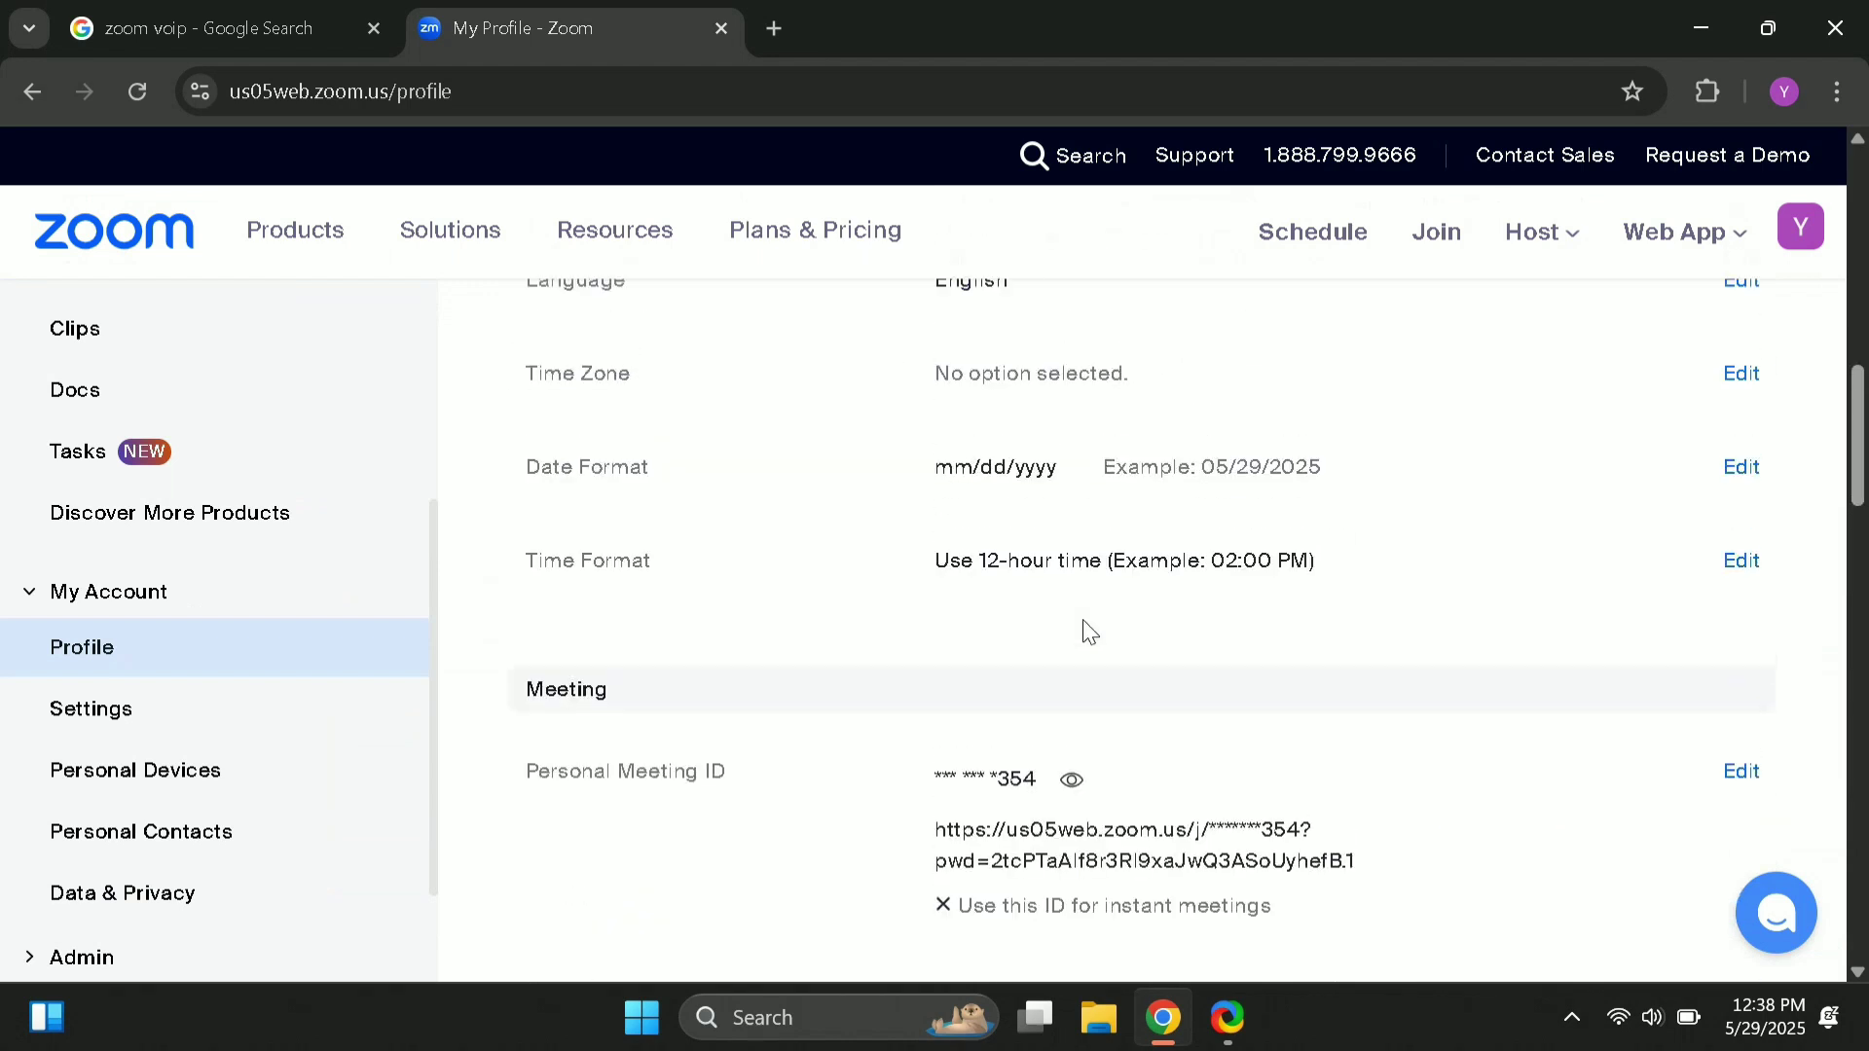
Step: Look over the profile page's picture, name, personal information and the notices above them
scroll(1088, 630, up, 6)
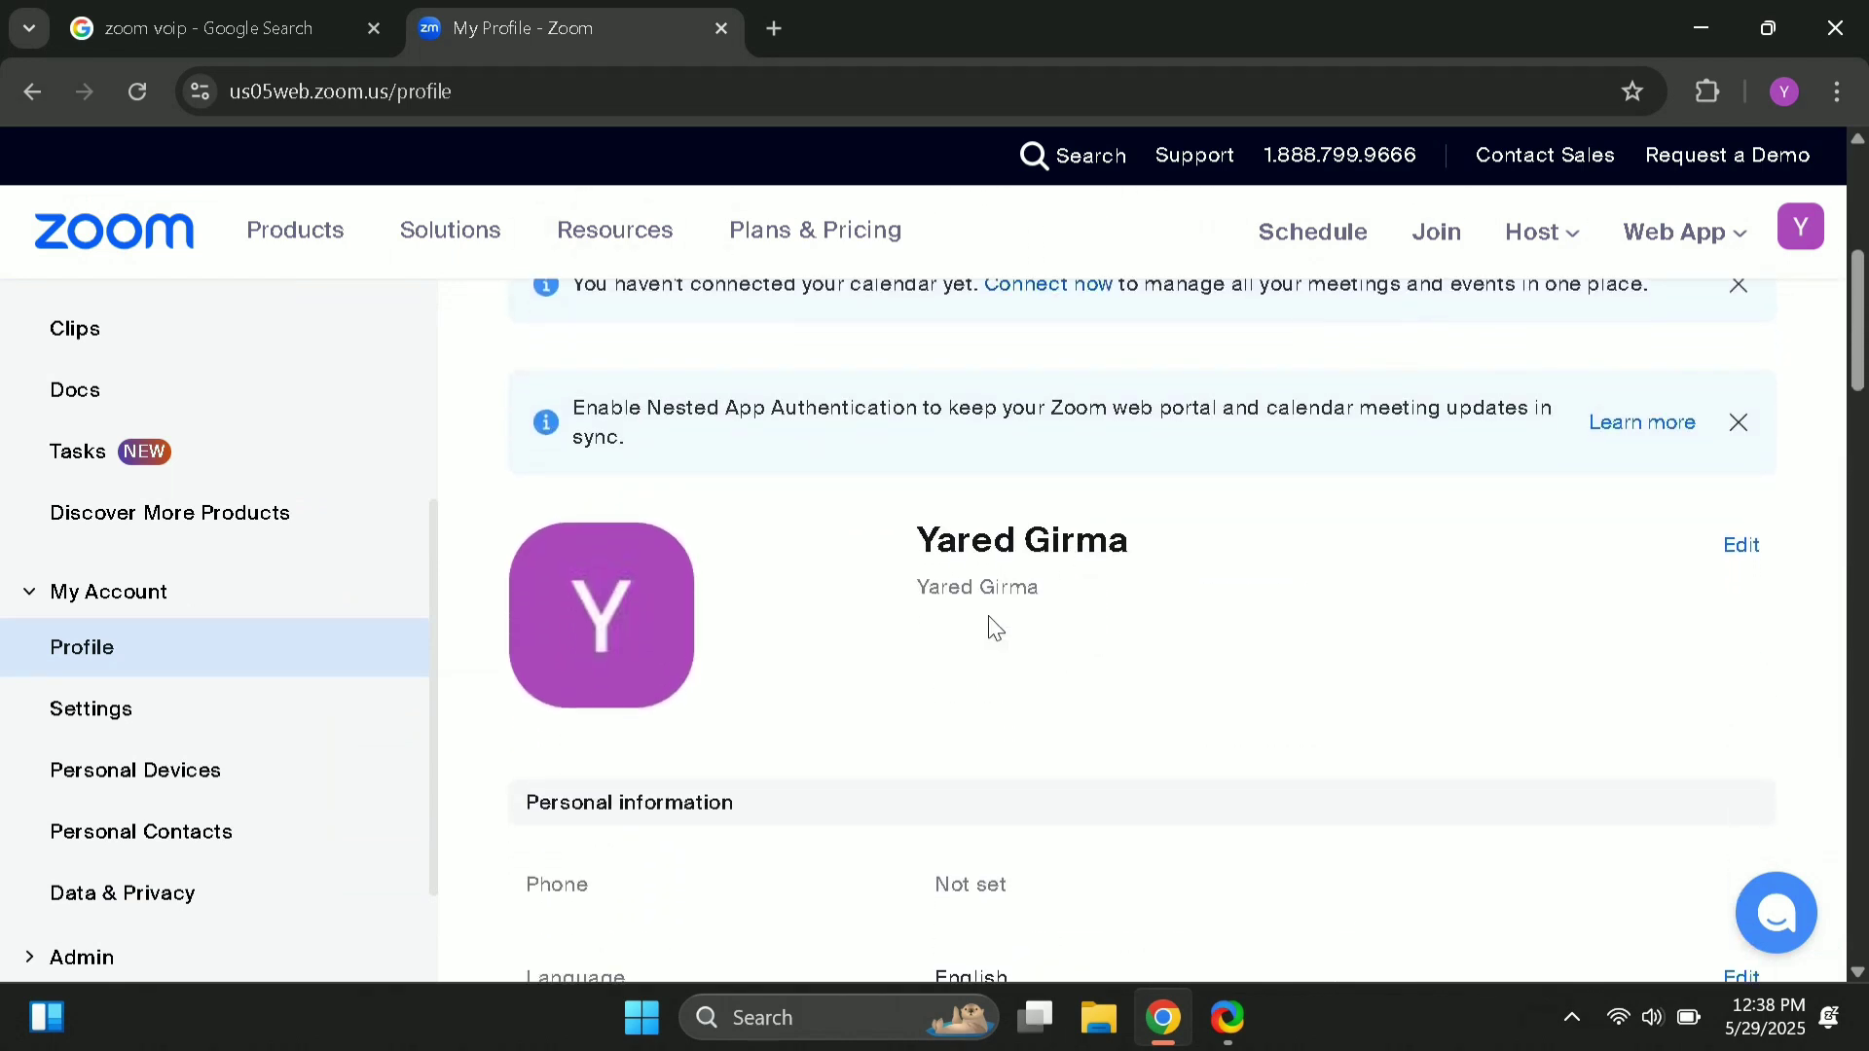
mouse_move(623, 633)
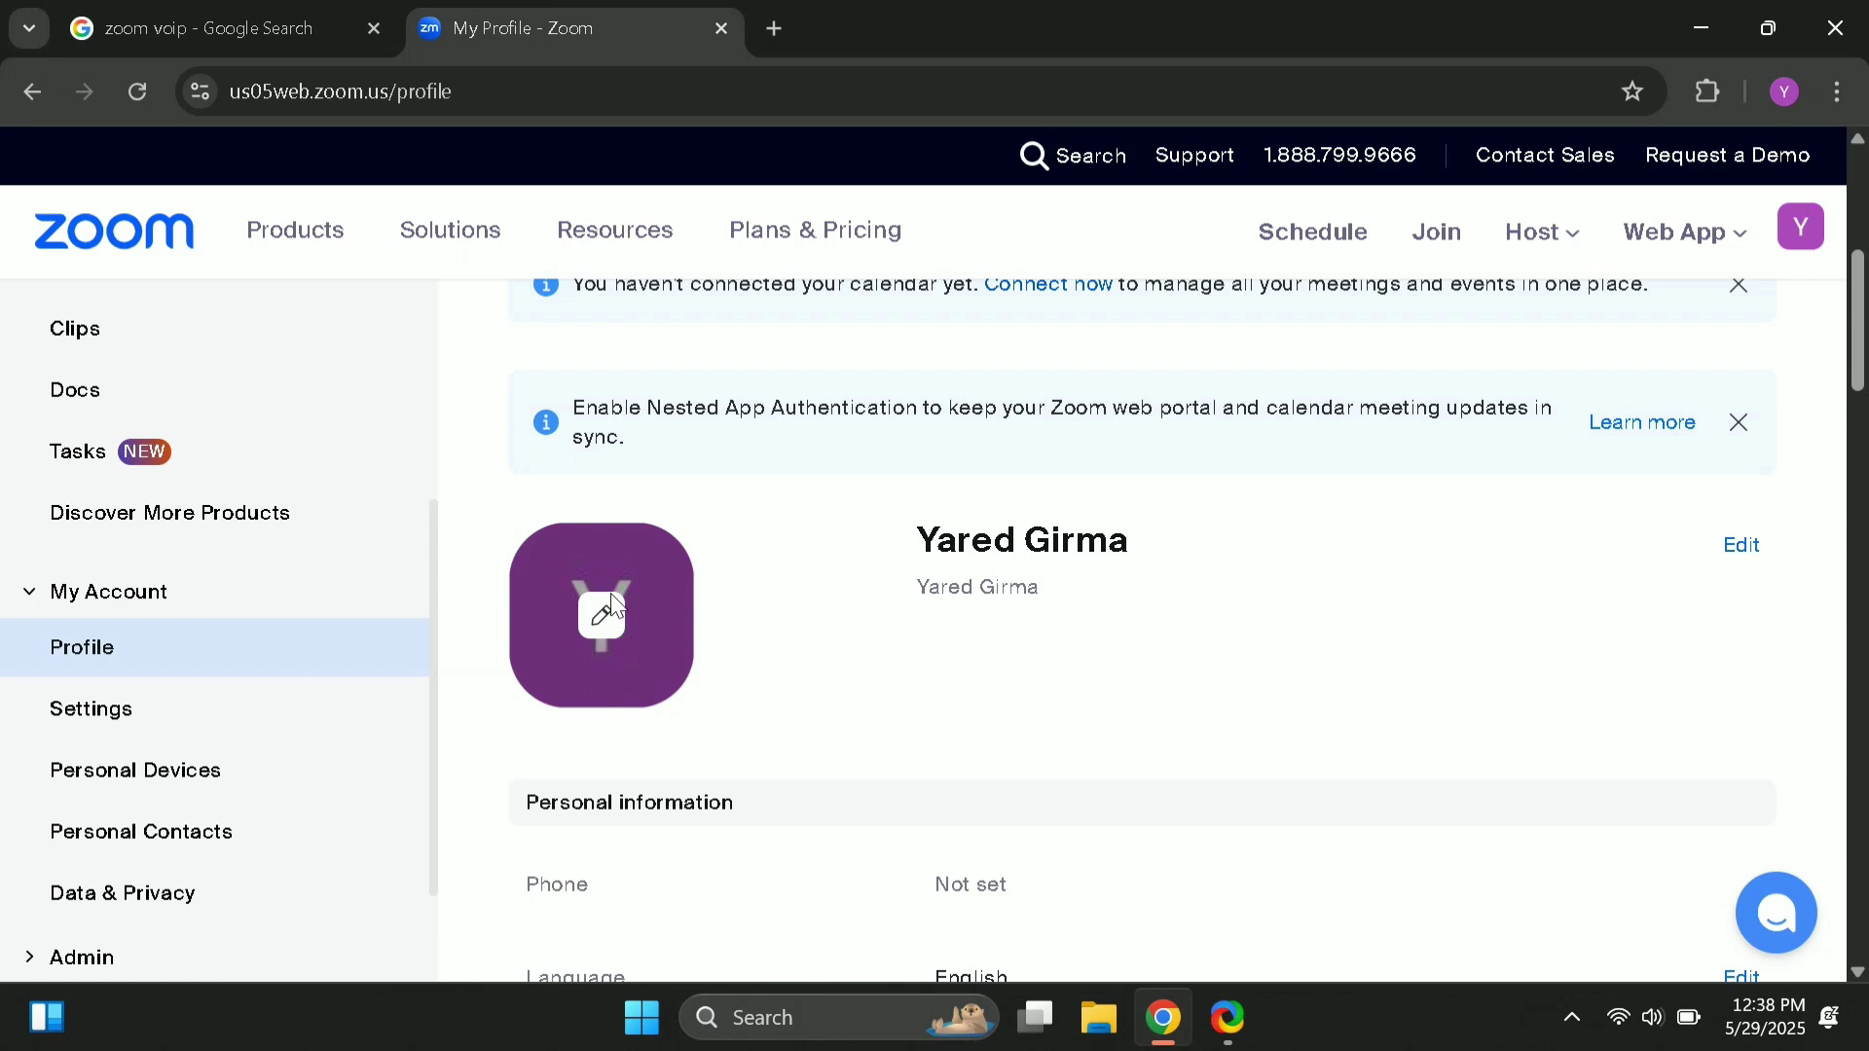
scroll(652, 720, down, 1)
scroll(654, 722, down, 1)
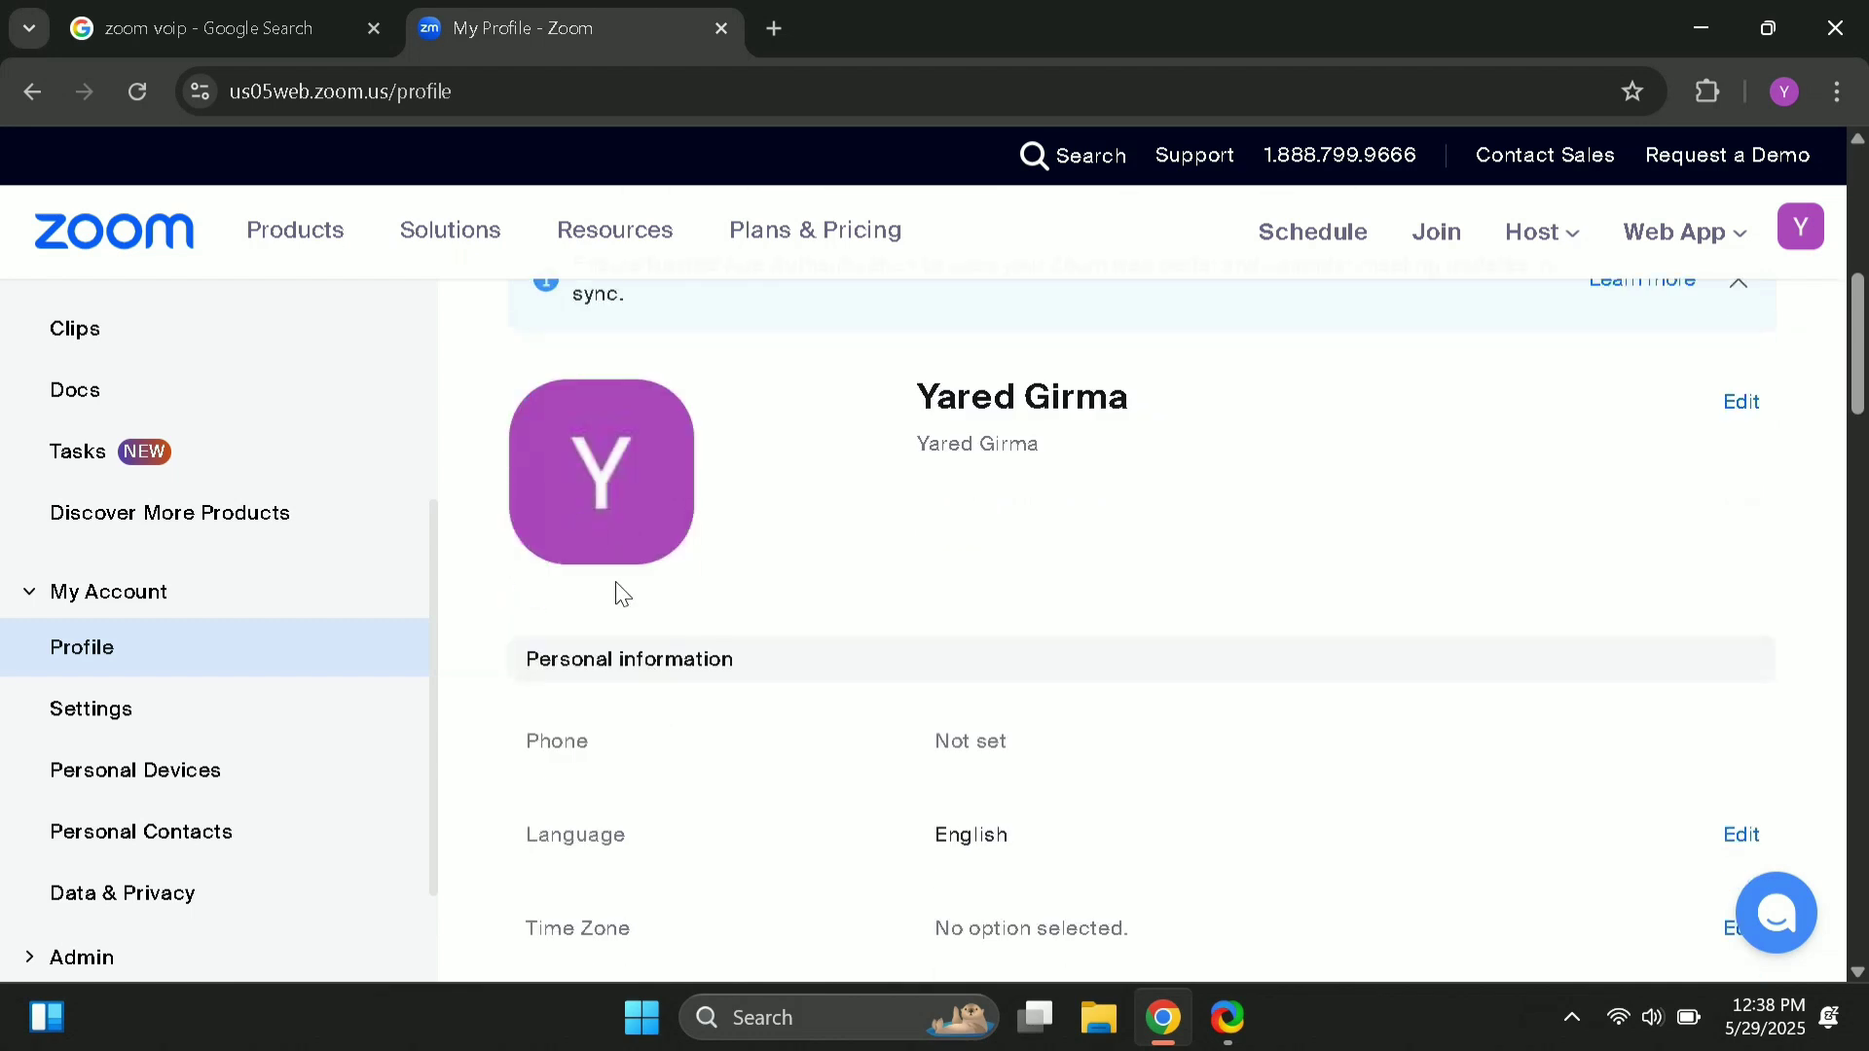
mouse_move(623, 530)
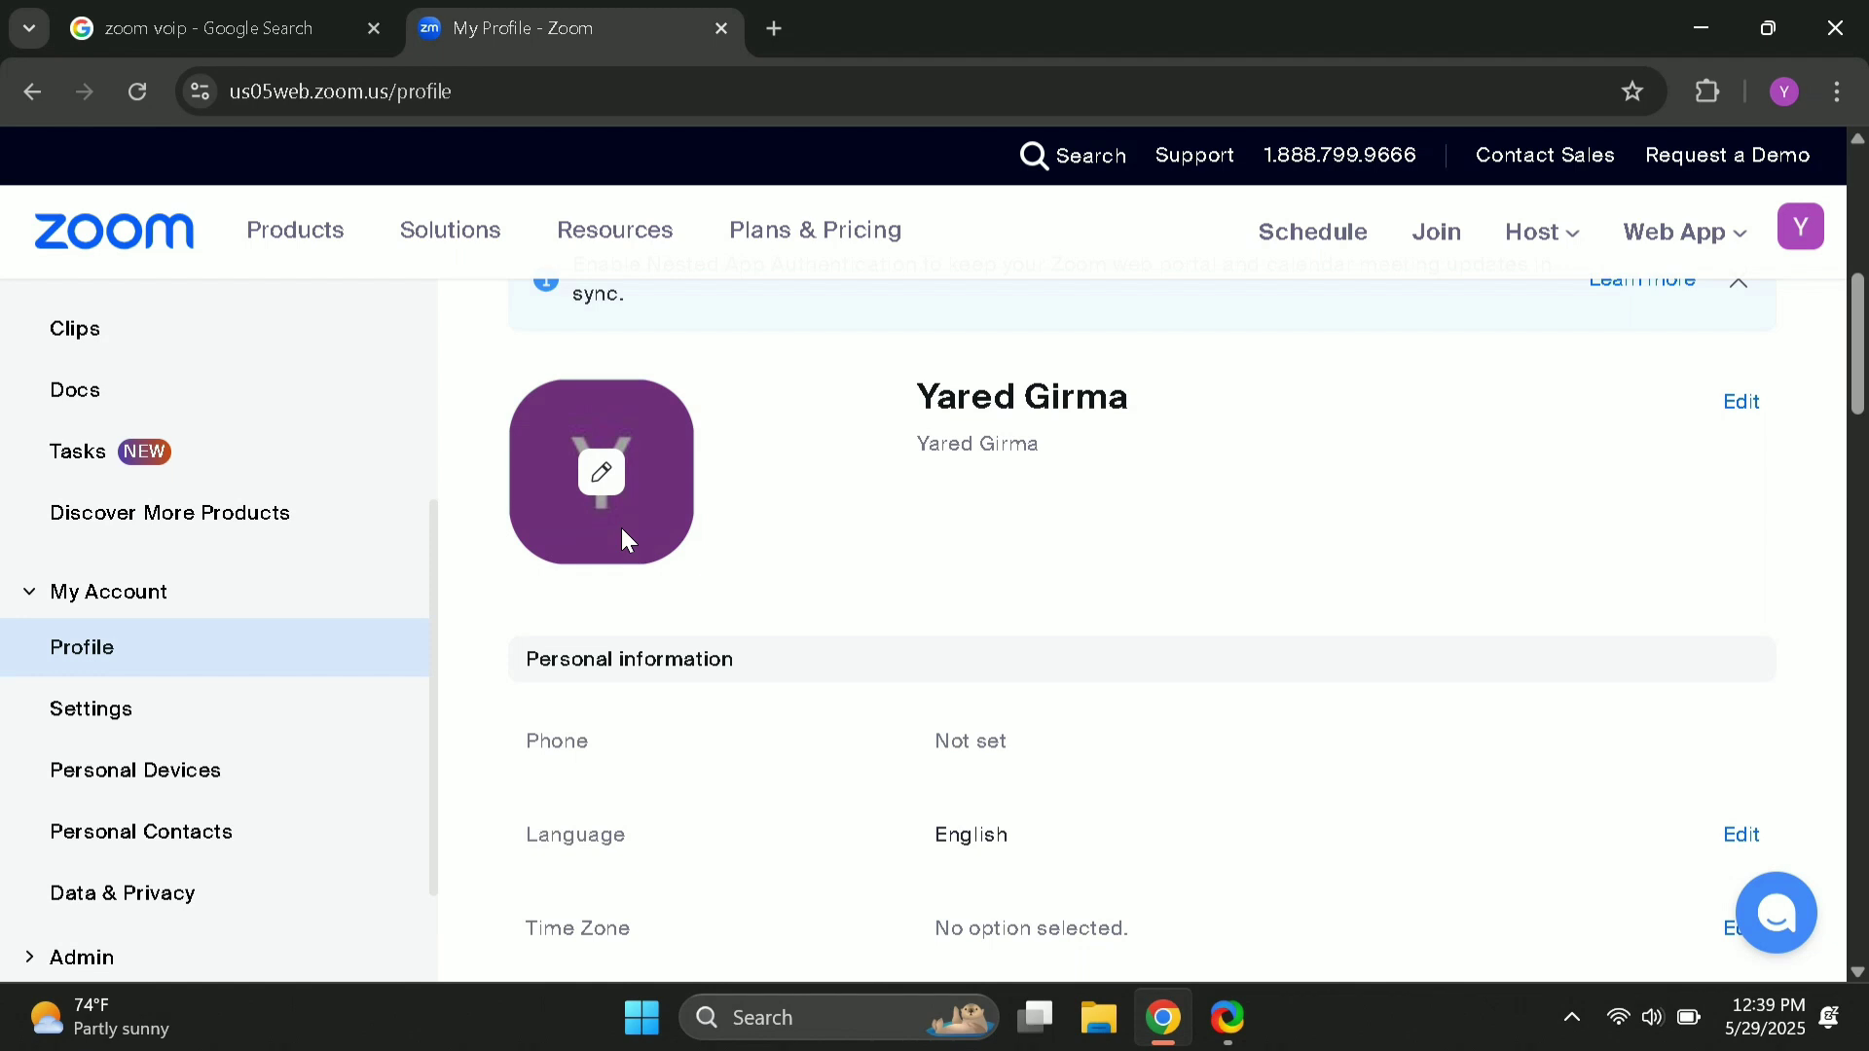
scroll(623, 531, down, 3)
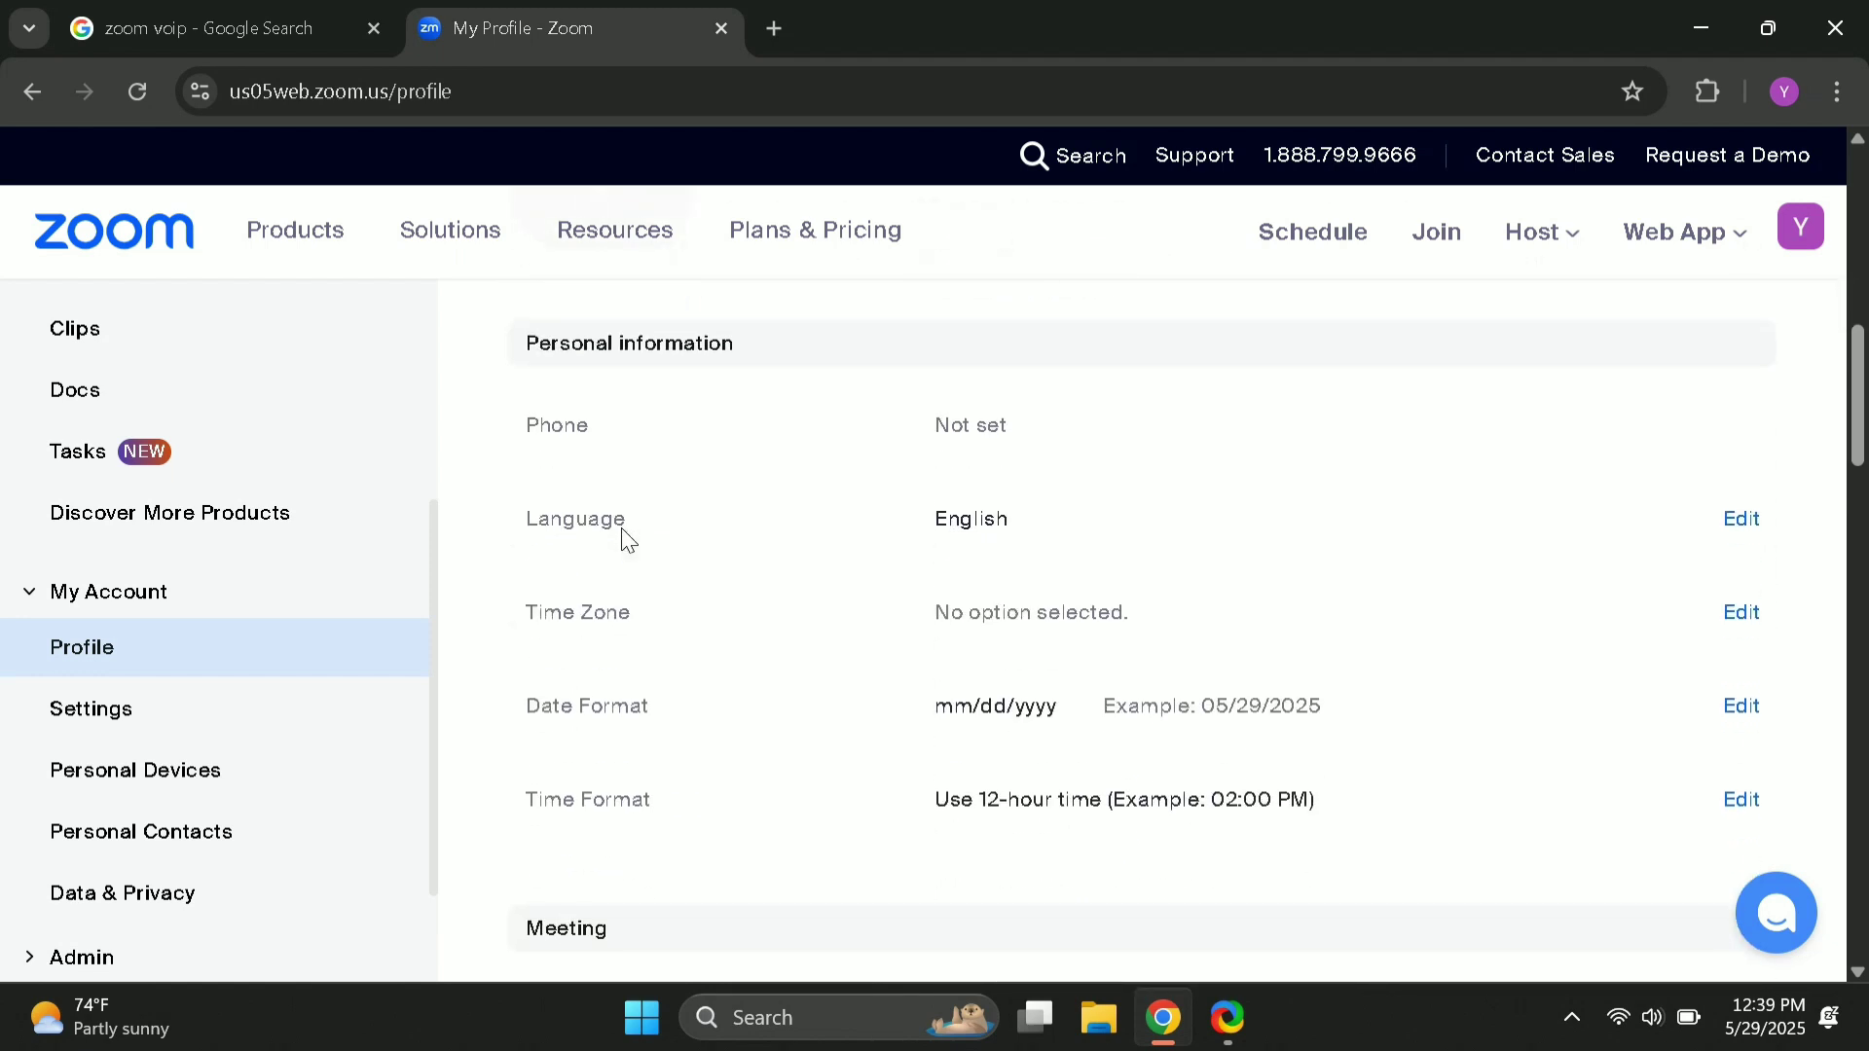
scroll(623, 530, up, 3)
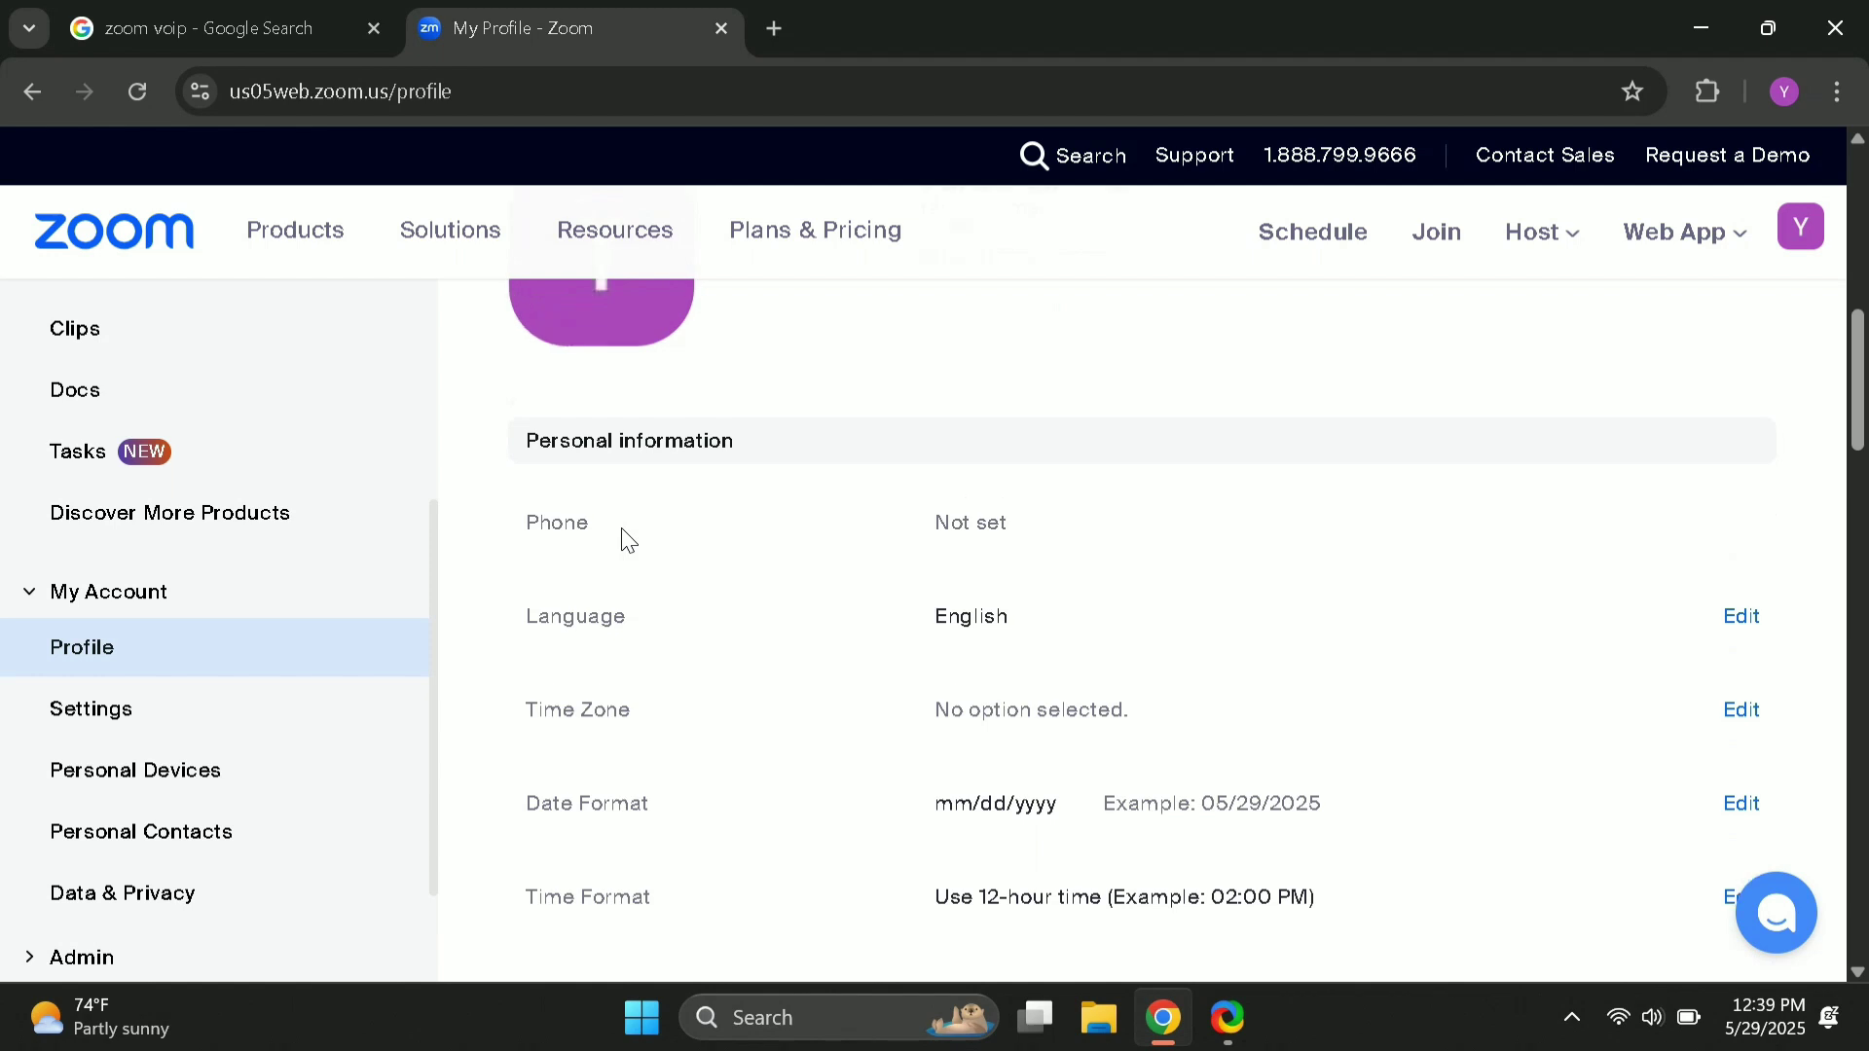
scroll(623, 535, up, 3)
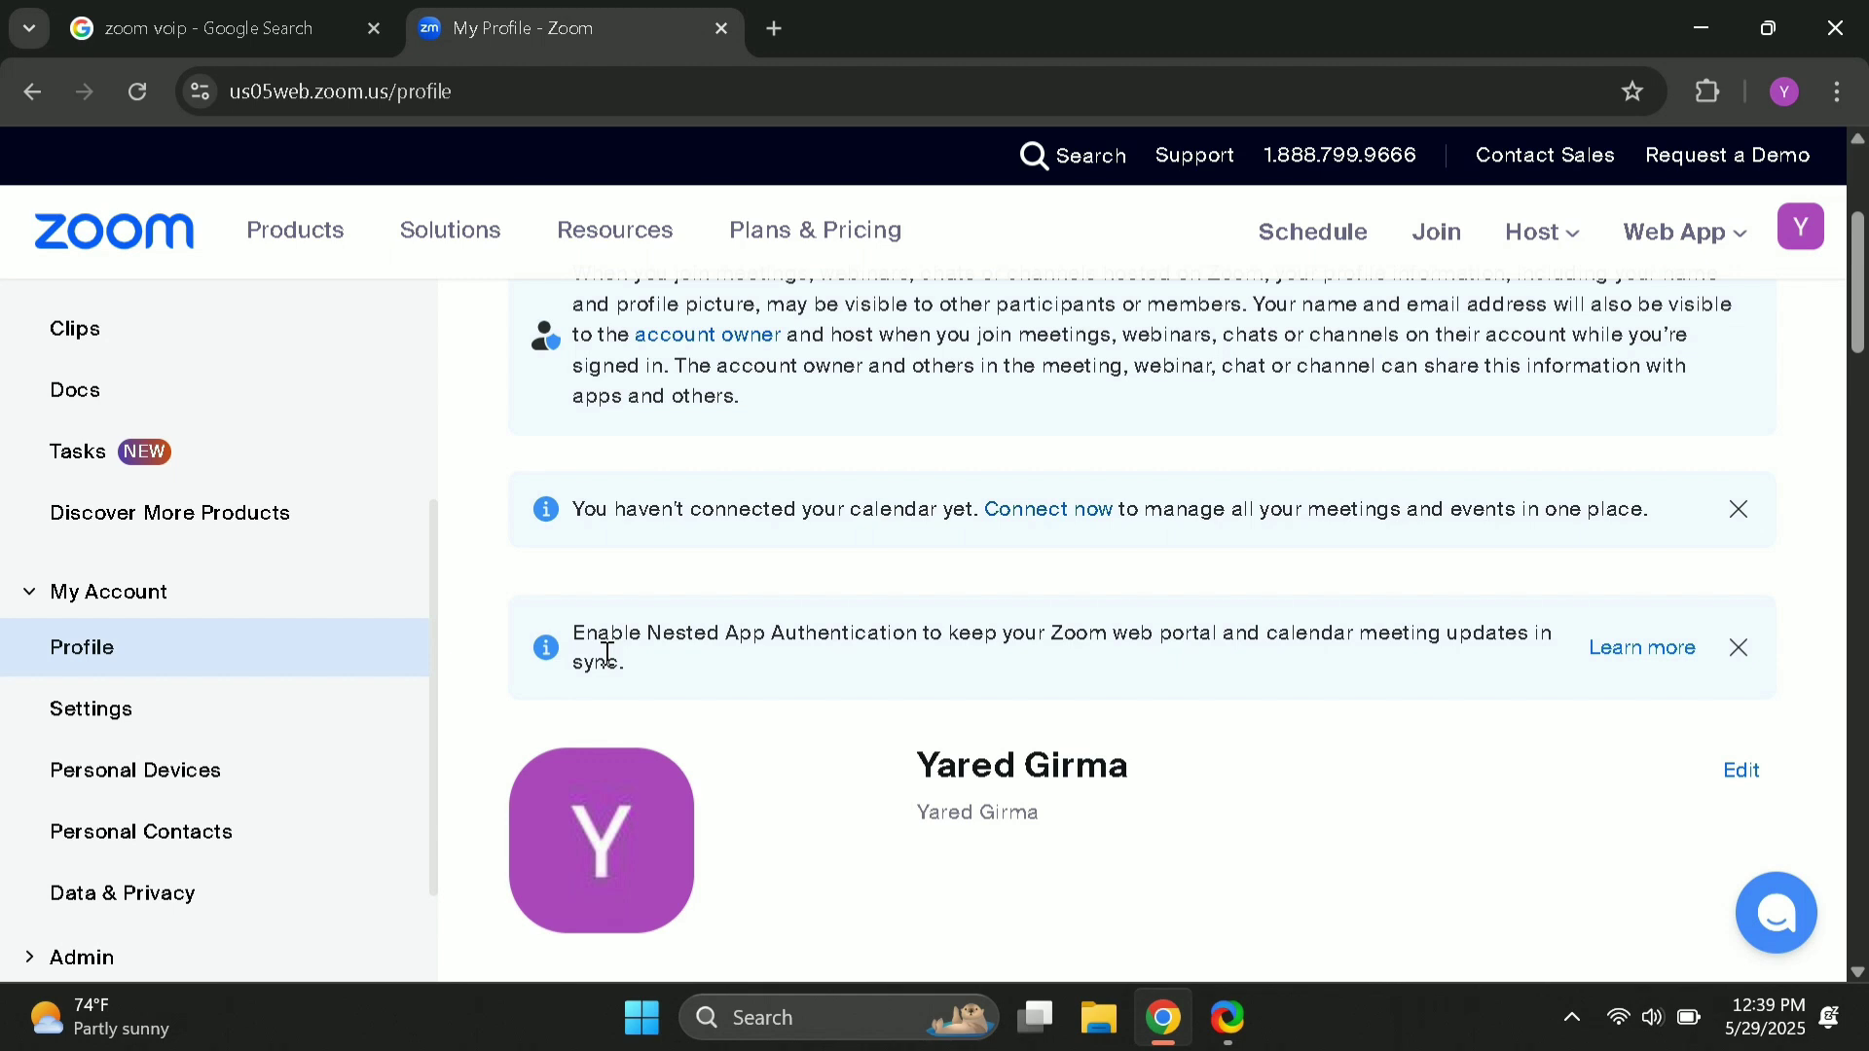
scroll(212, 553, up, 6)
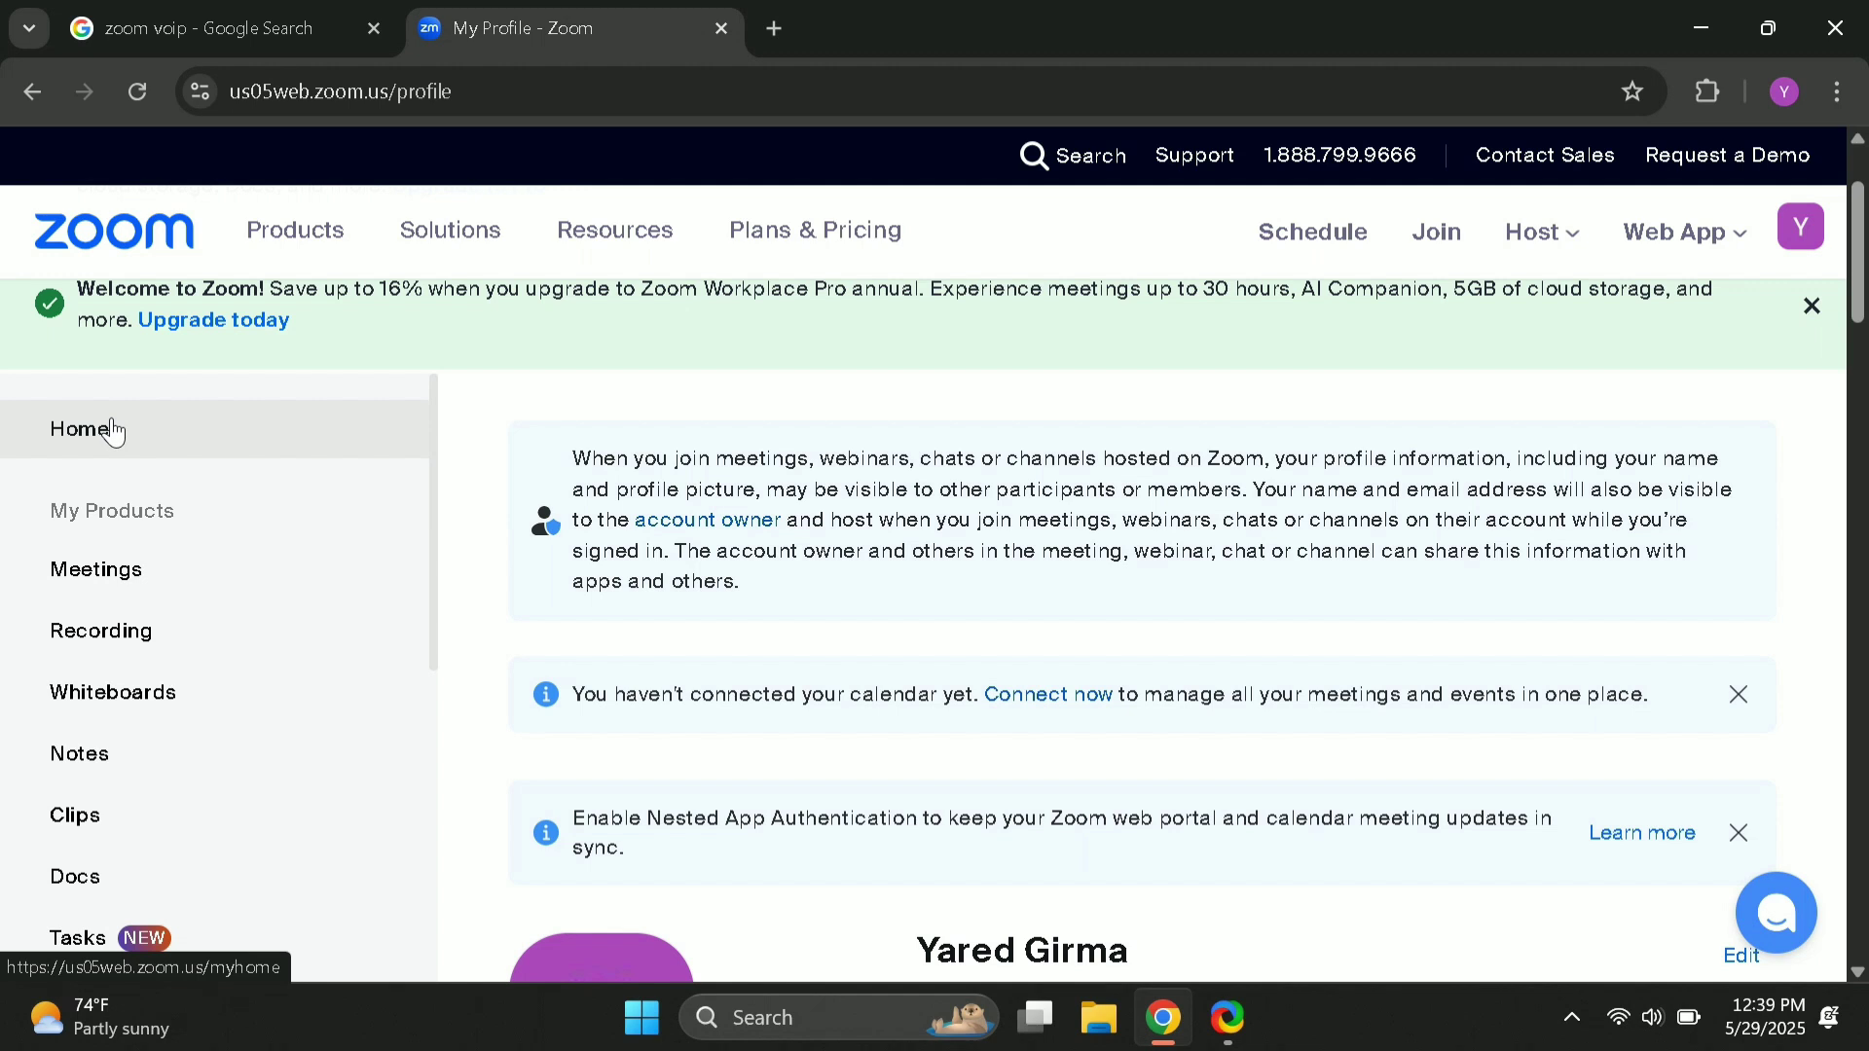
Step: Return to the account home and look through its product list and account sections
click(91, 429)
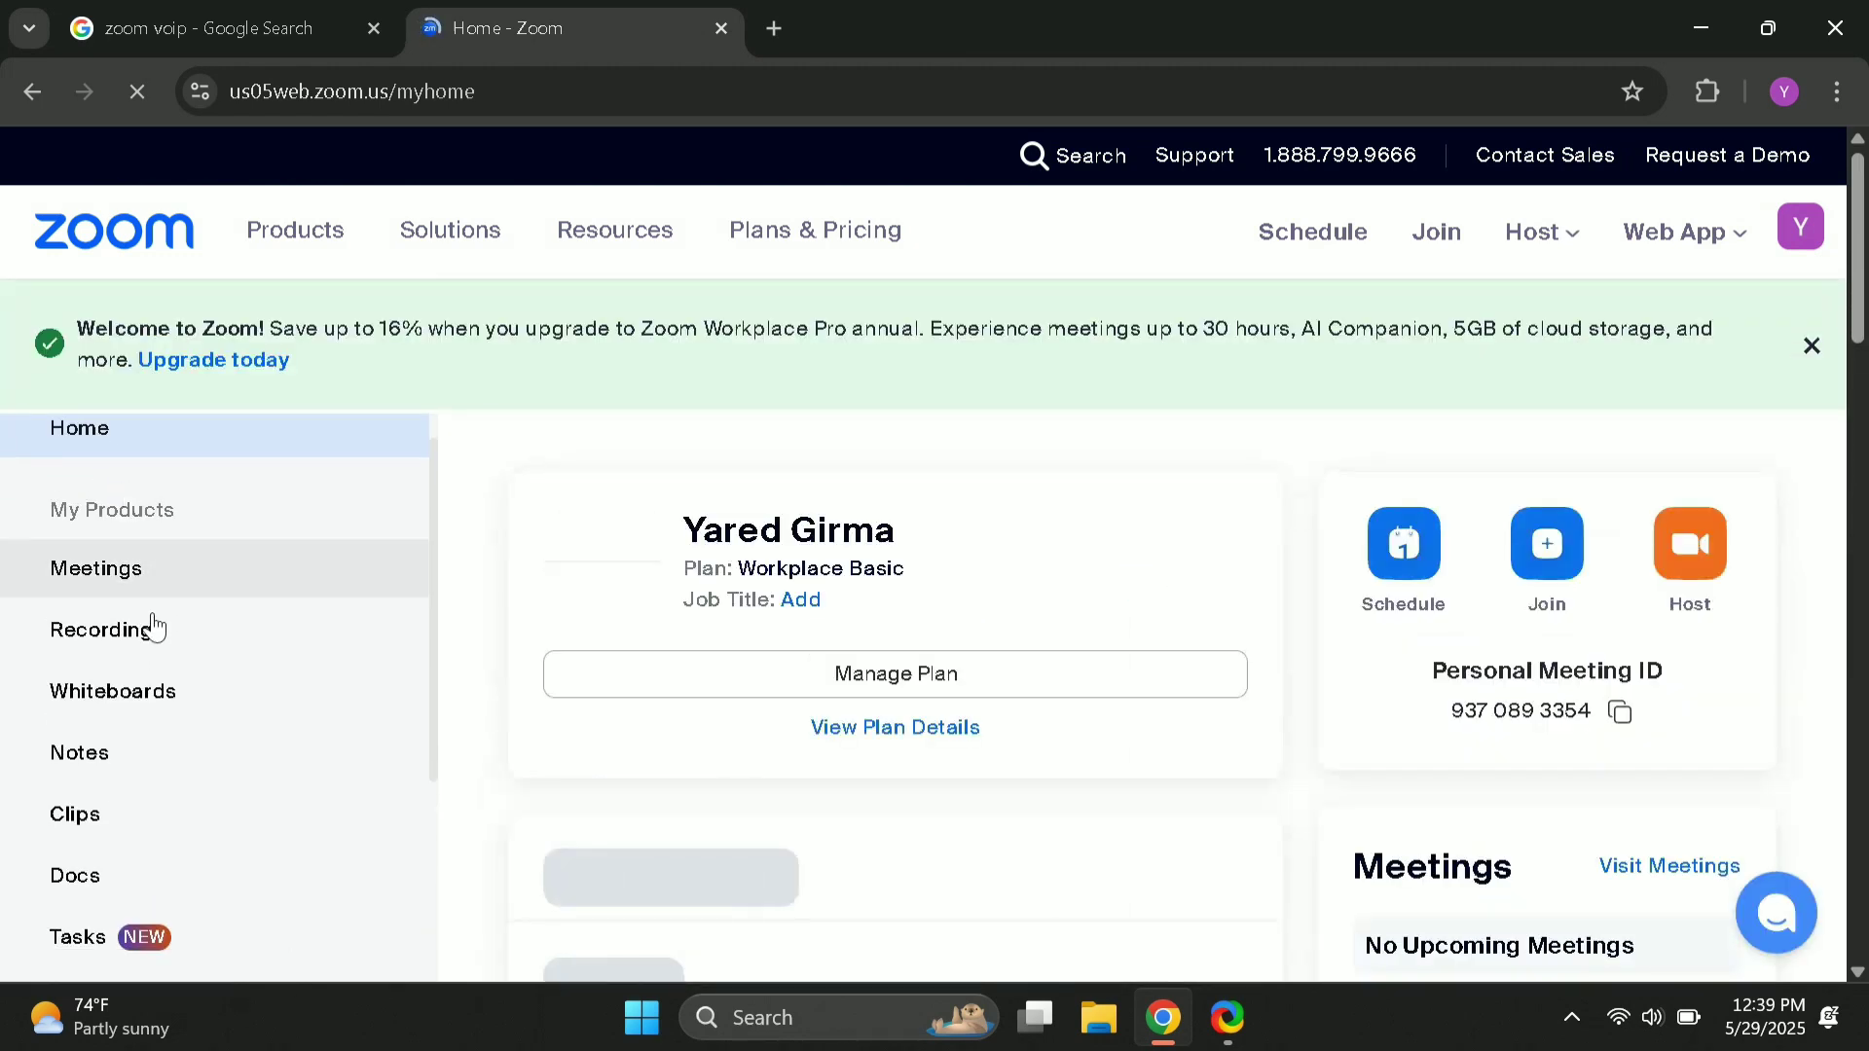
scroll(156, 630, down, 1)
scroll(156, 635, down, 5)
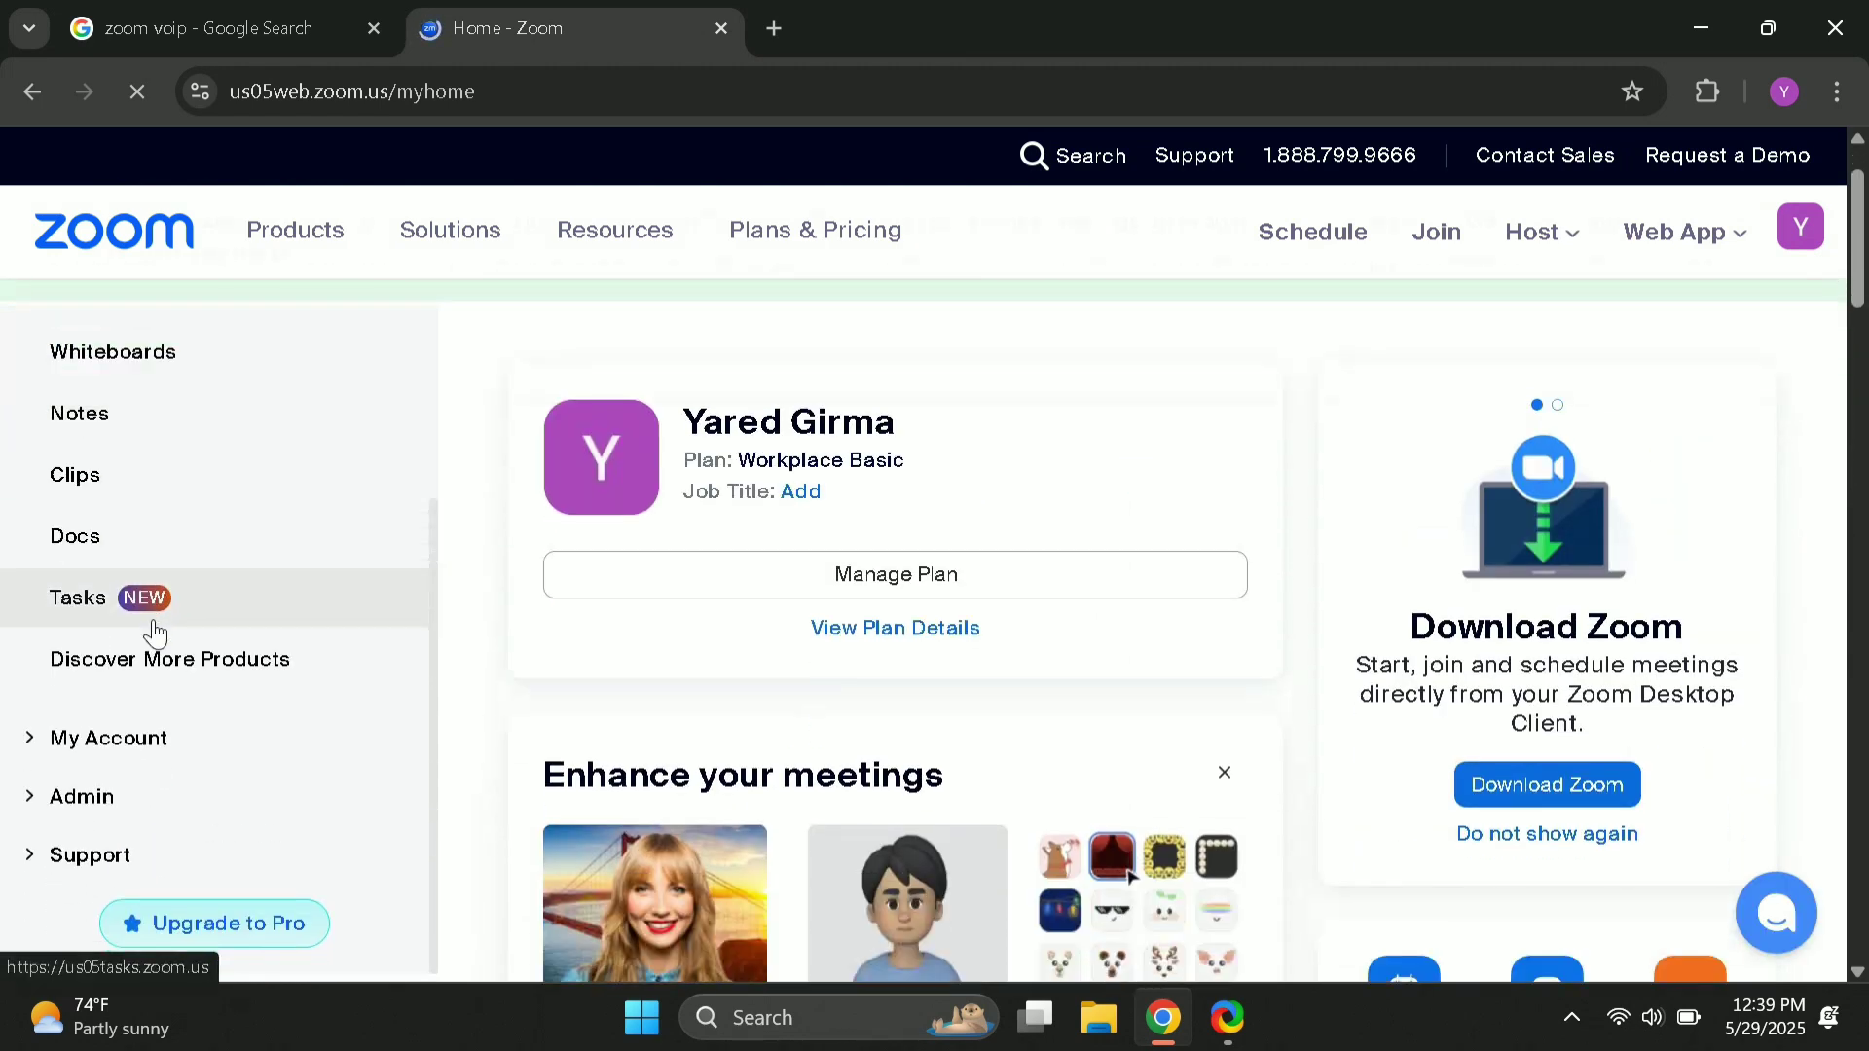
scroll(138, 696, up, 6)
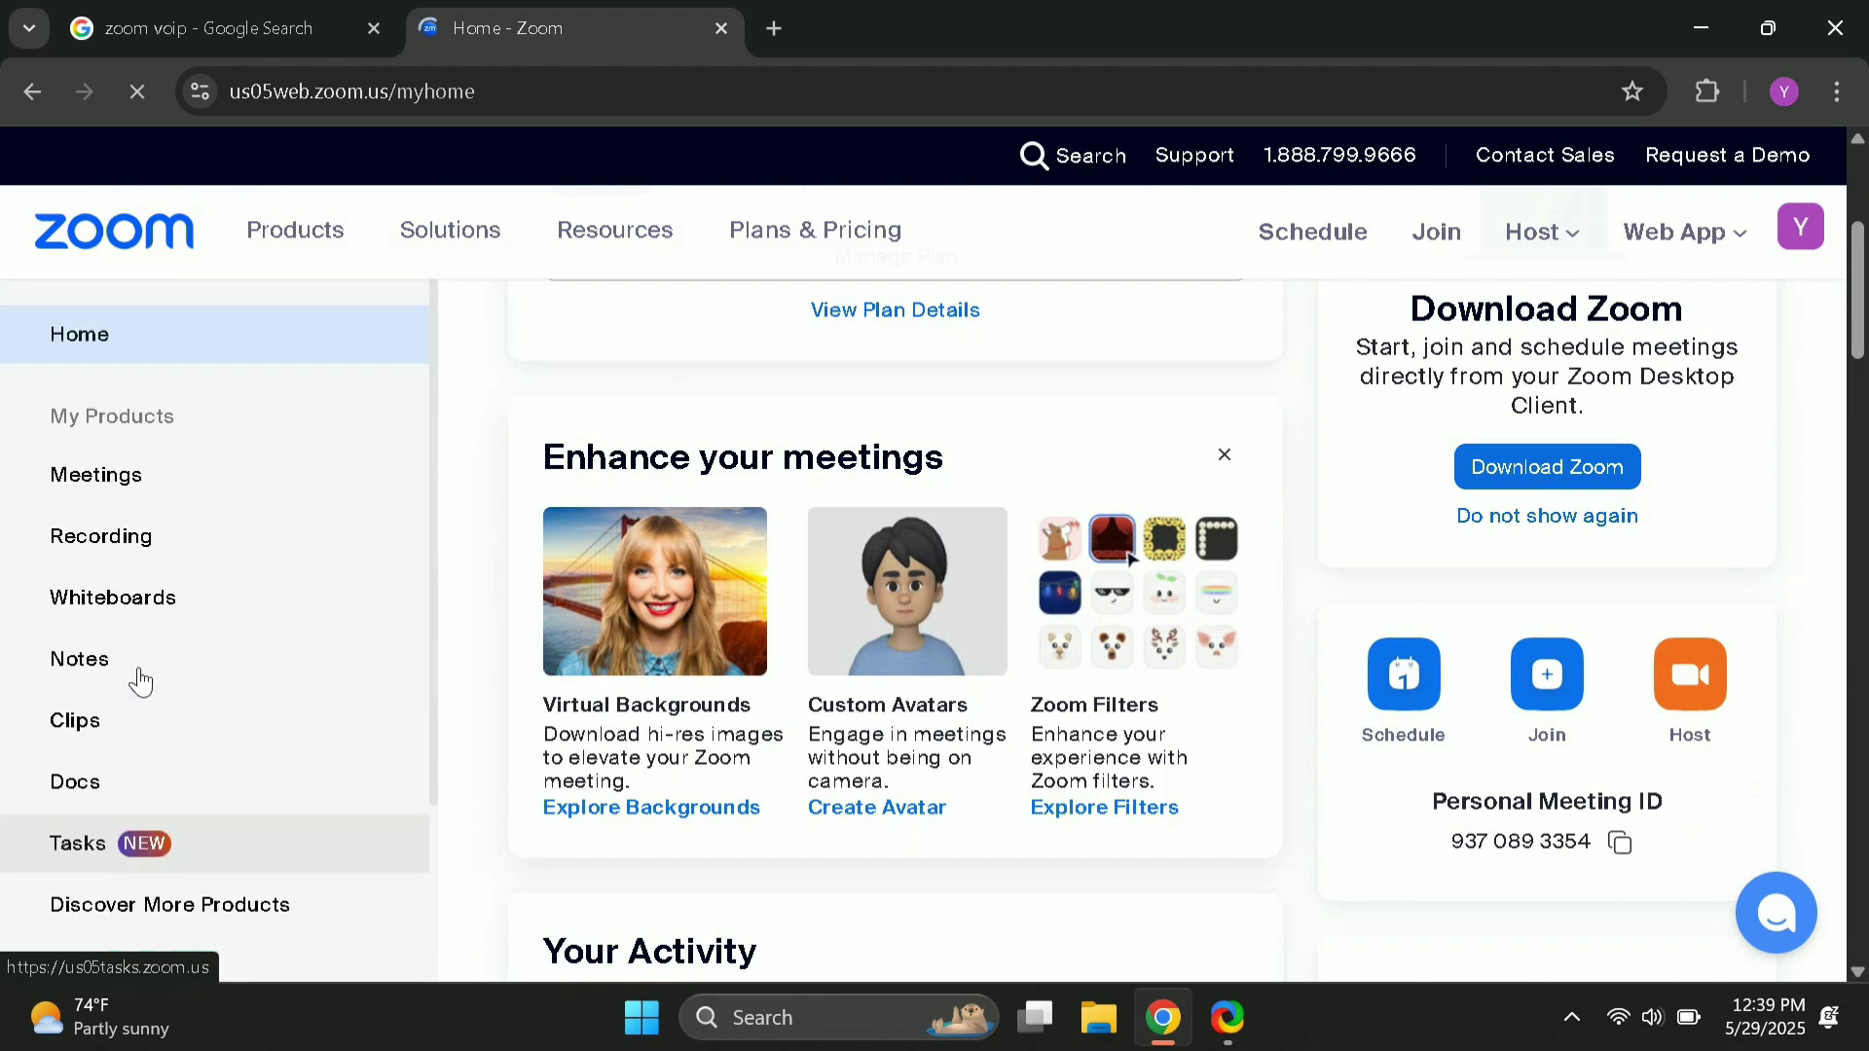
Step: Open the Phone plans under Plans & Pricing and review what the US & Canada Calling plan offers
click(796, 226)
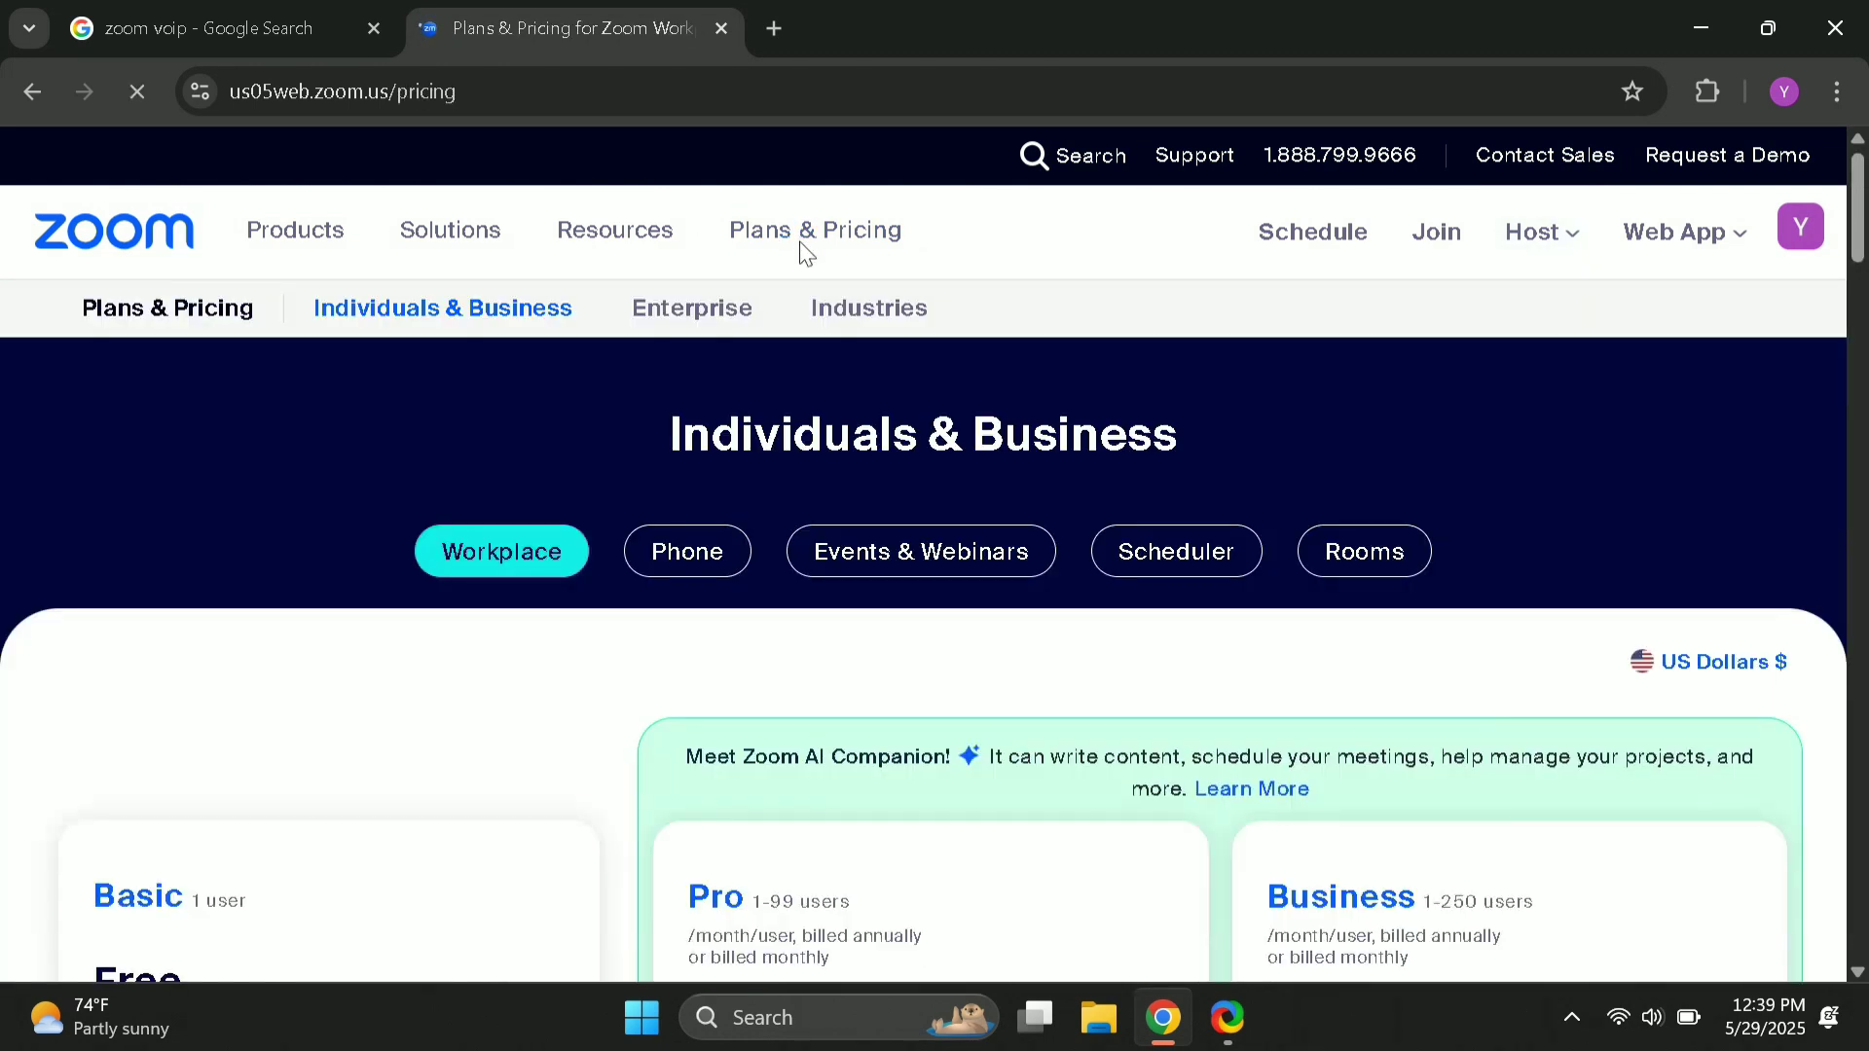
scroll(784, 399, down, 1)
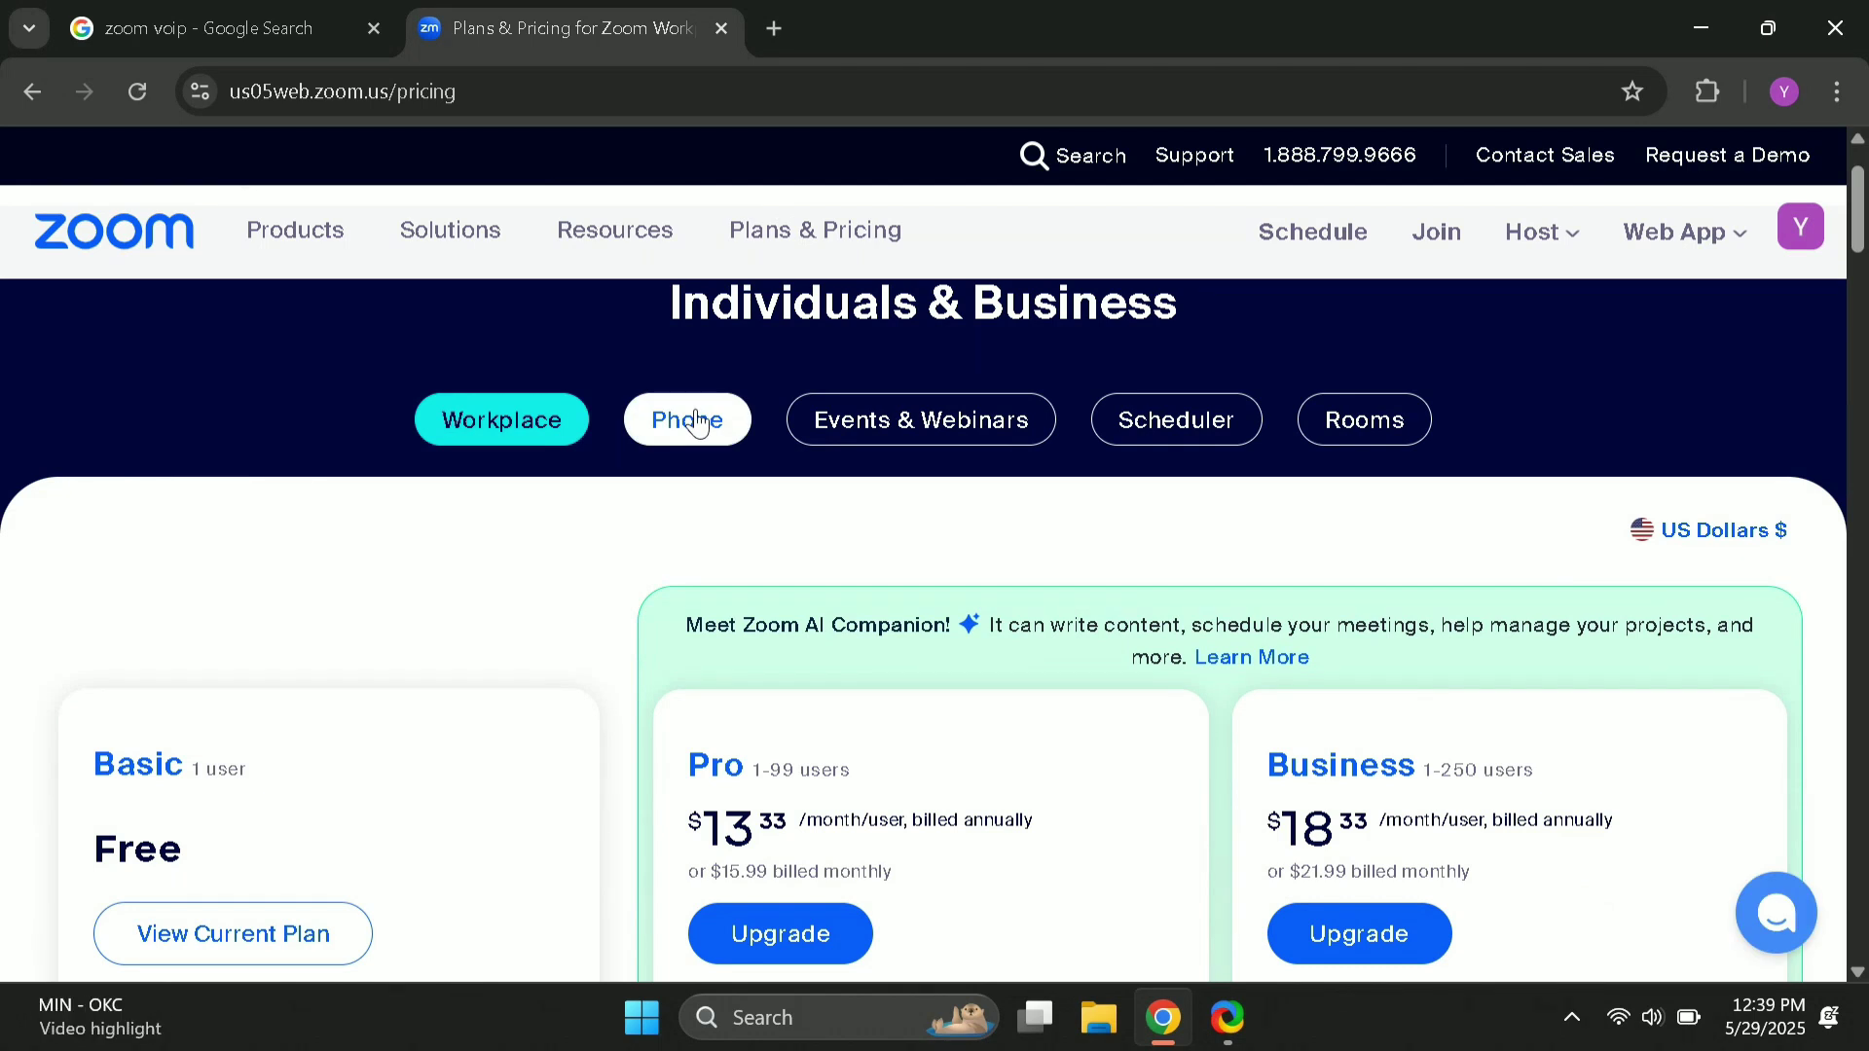
click(697, 419)
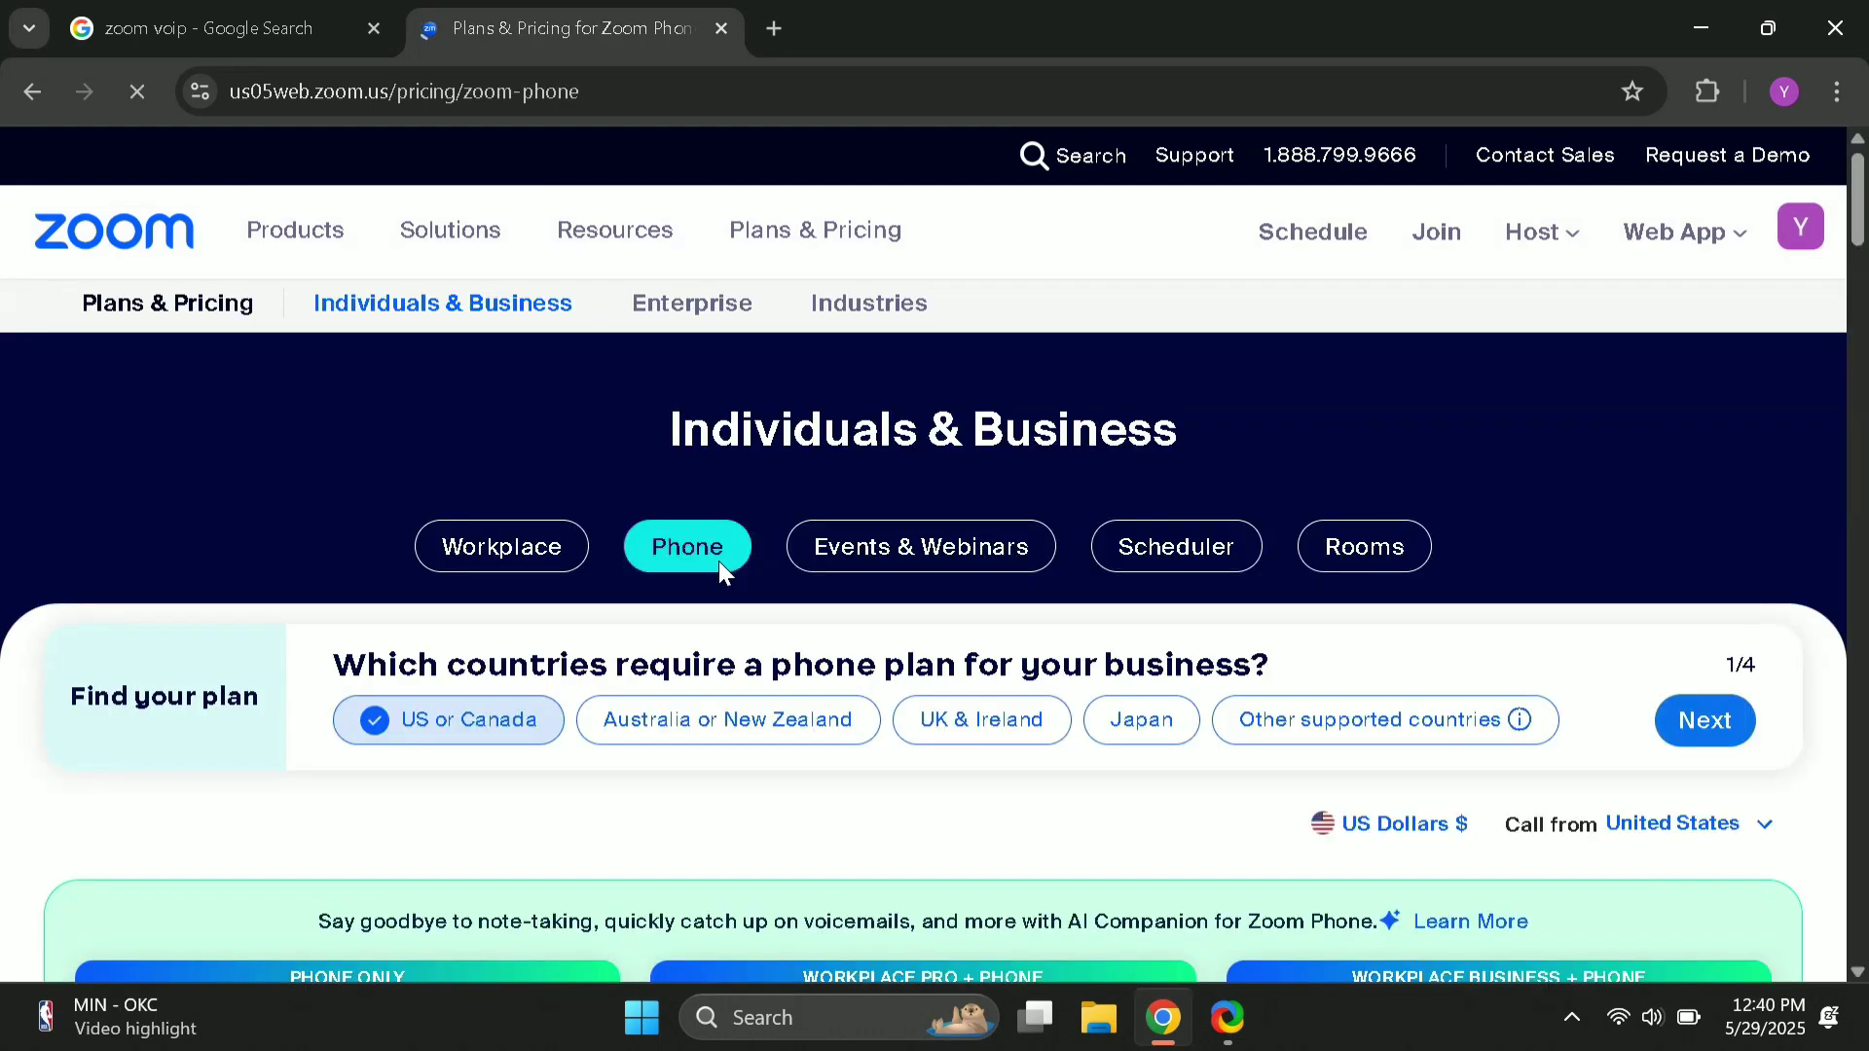
scroll(718, 561, down, 4)
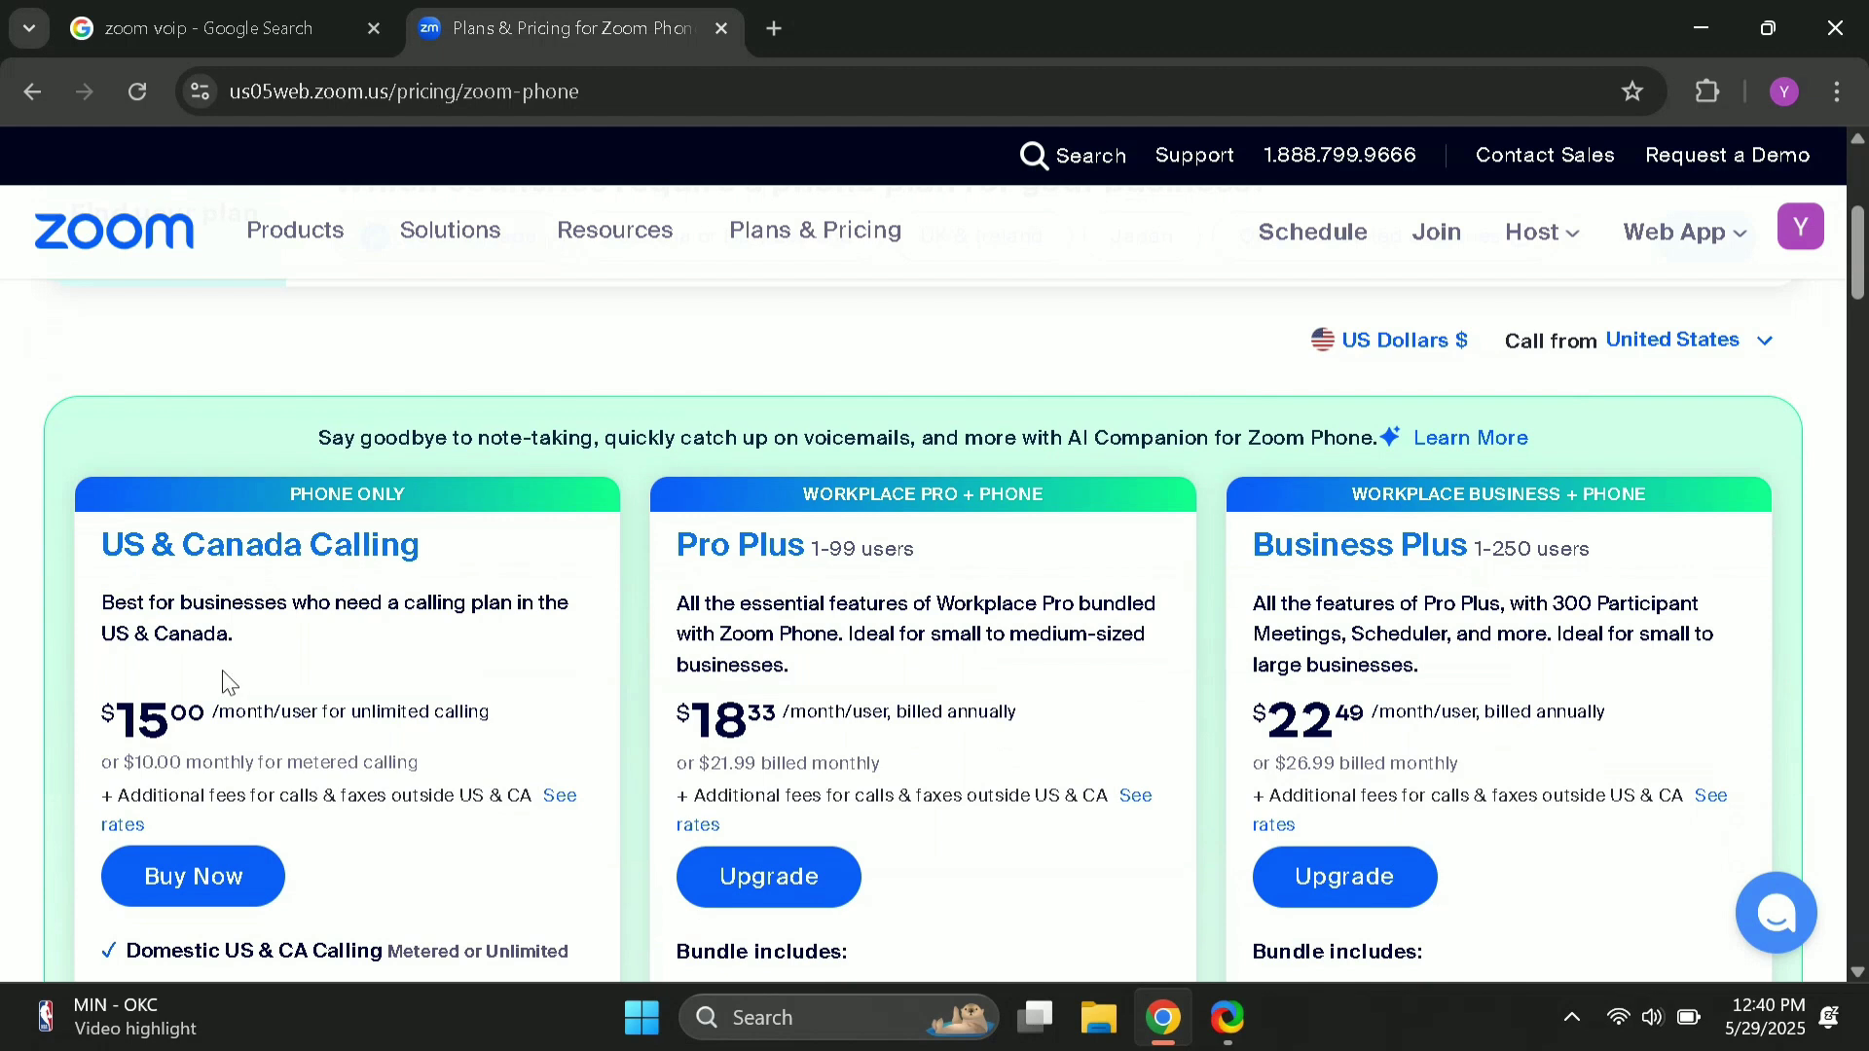
scroll(225, 682, down, 2)
scroll(214, 699, down, 1)
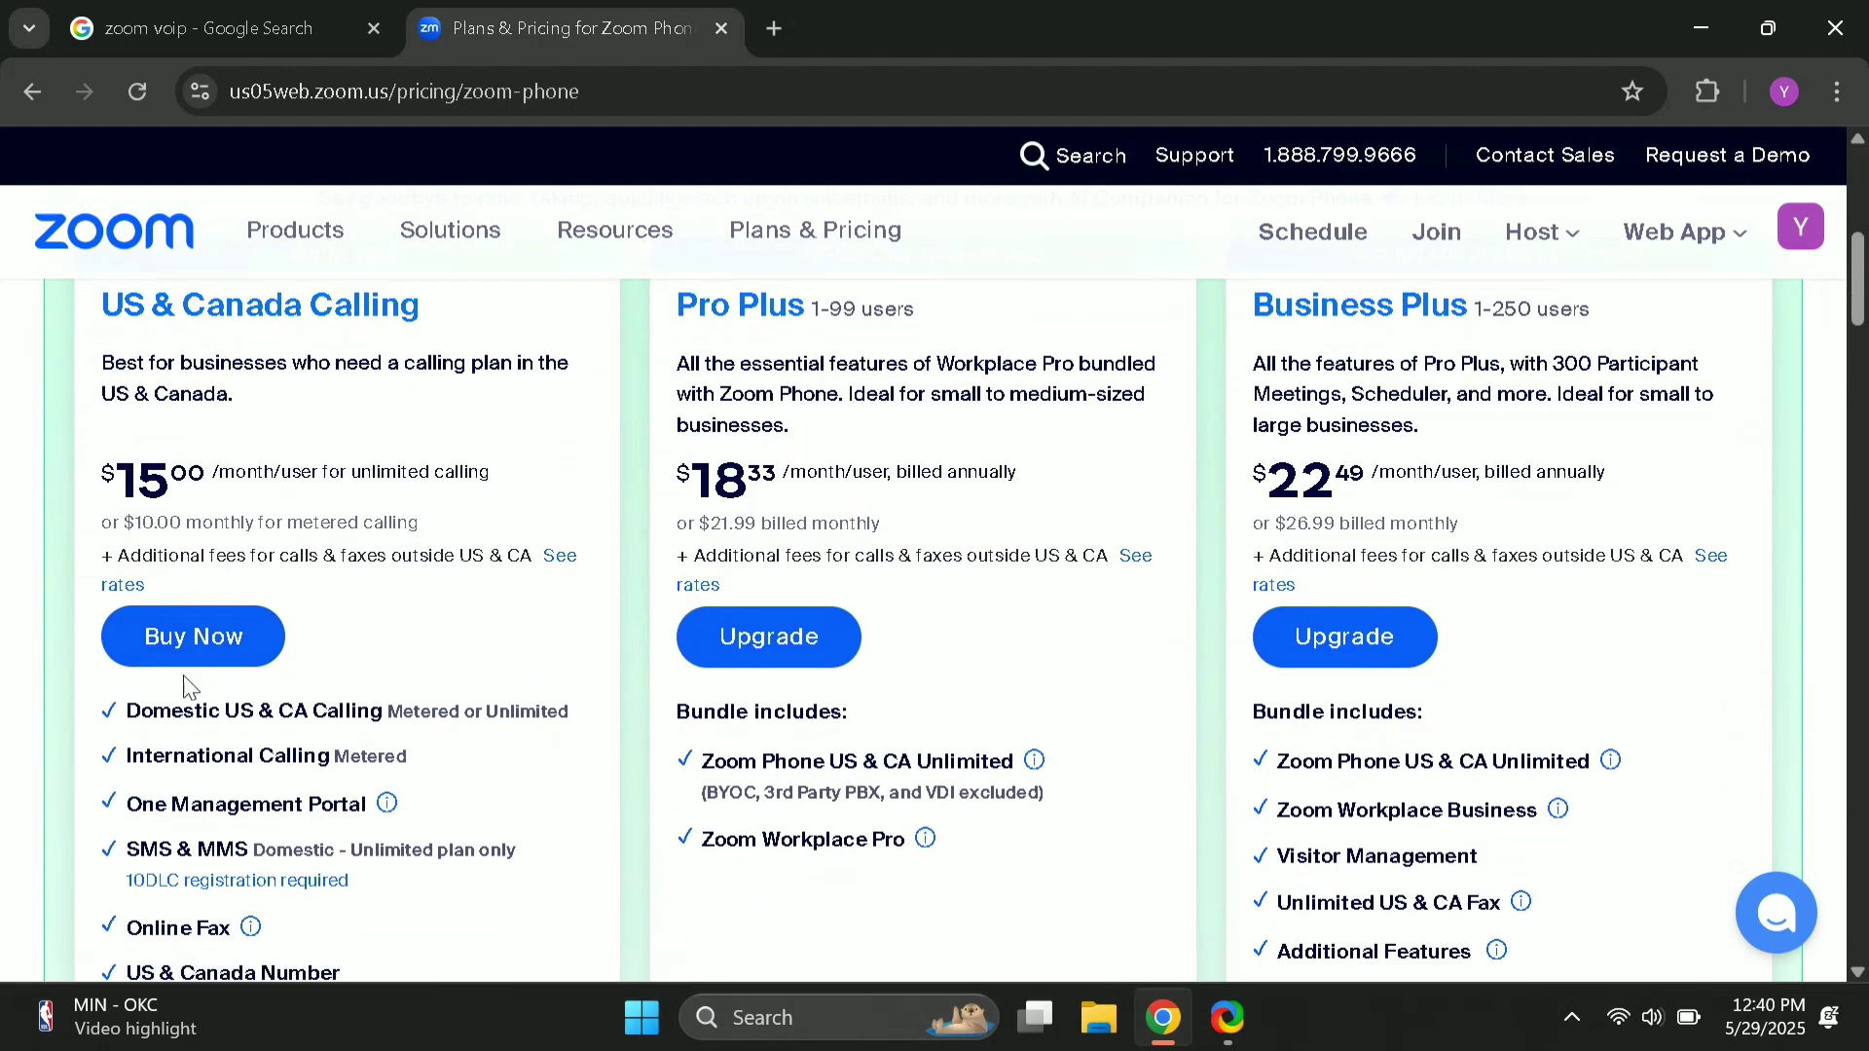
Step: Choose to buy the US & Canada Calling plan, proceed from the cart to checkout and view the address form
click(183, 660)
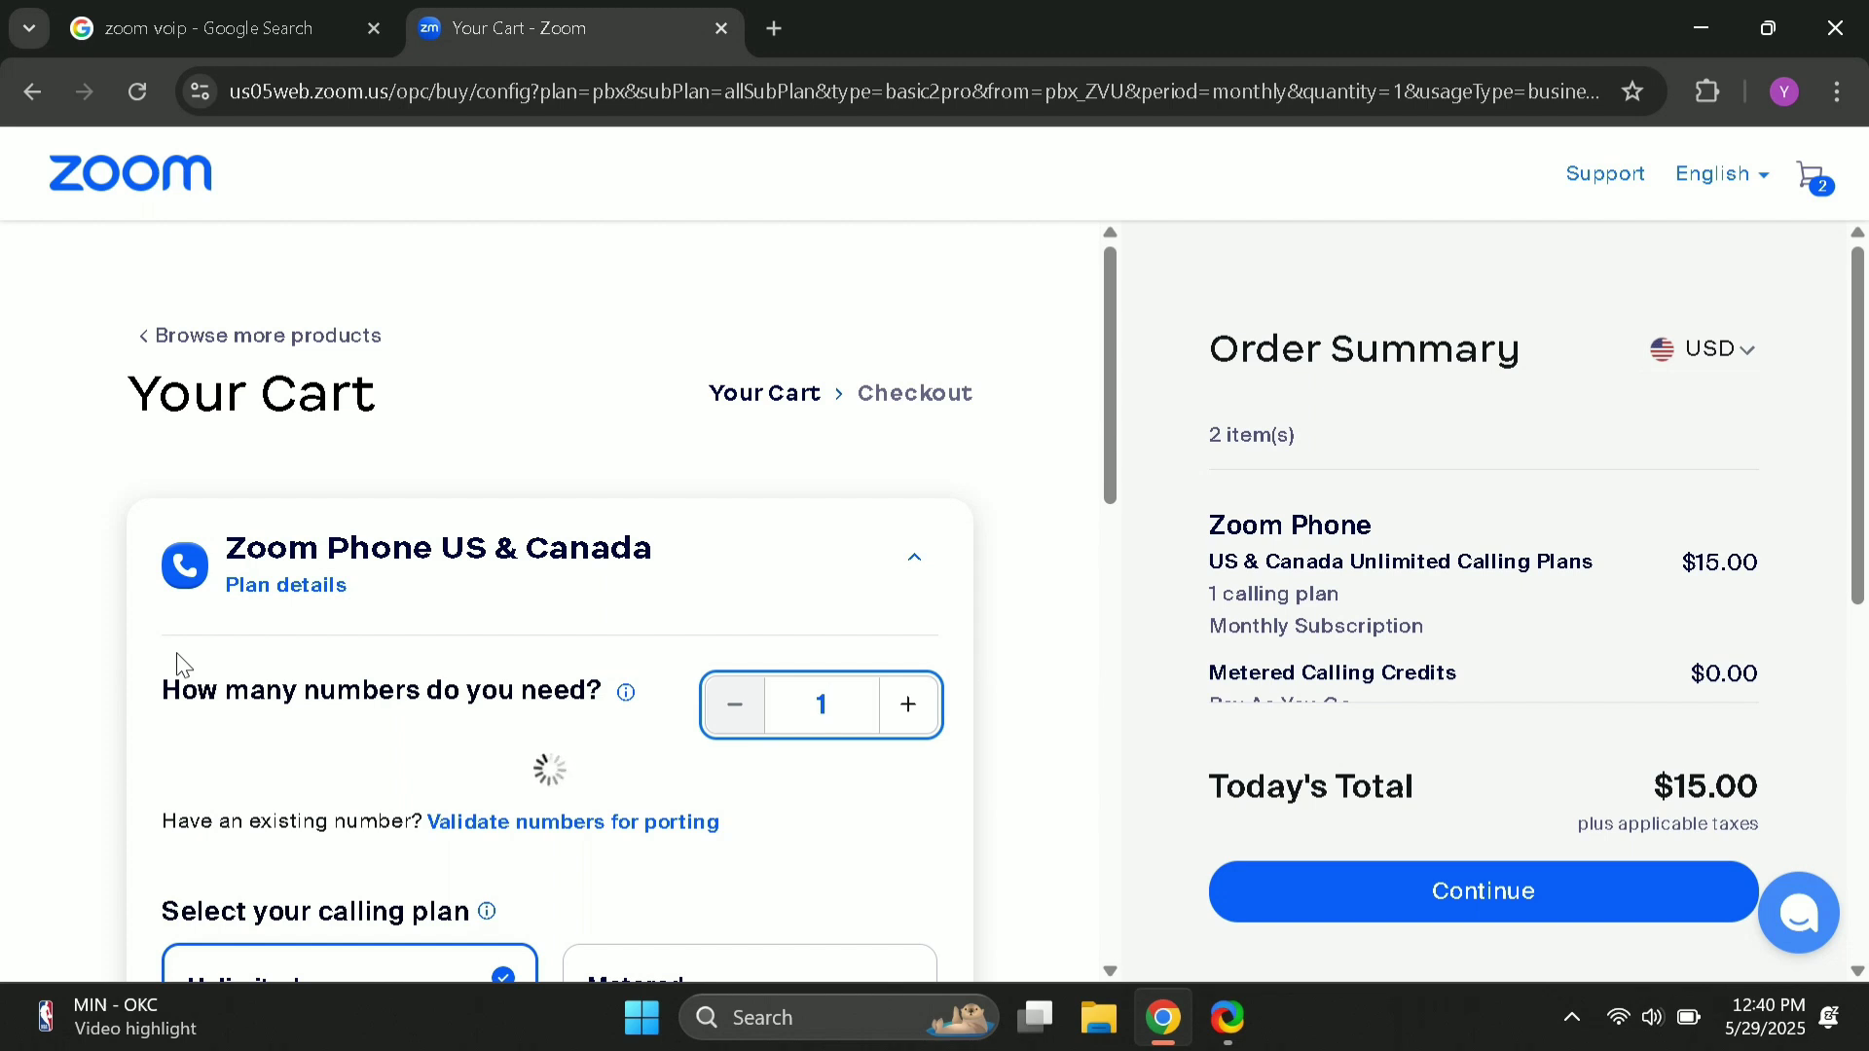
scroll(180, 665, down, 4)
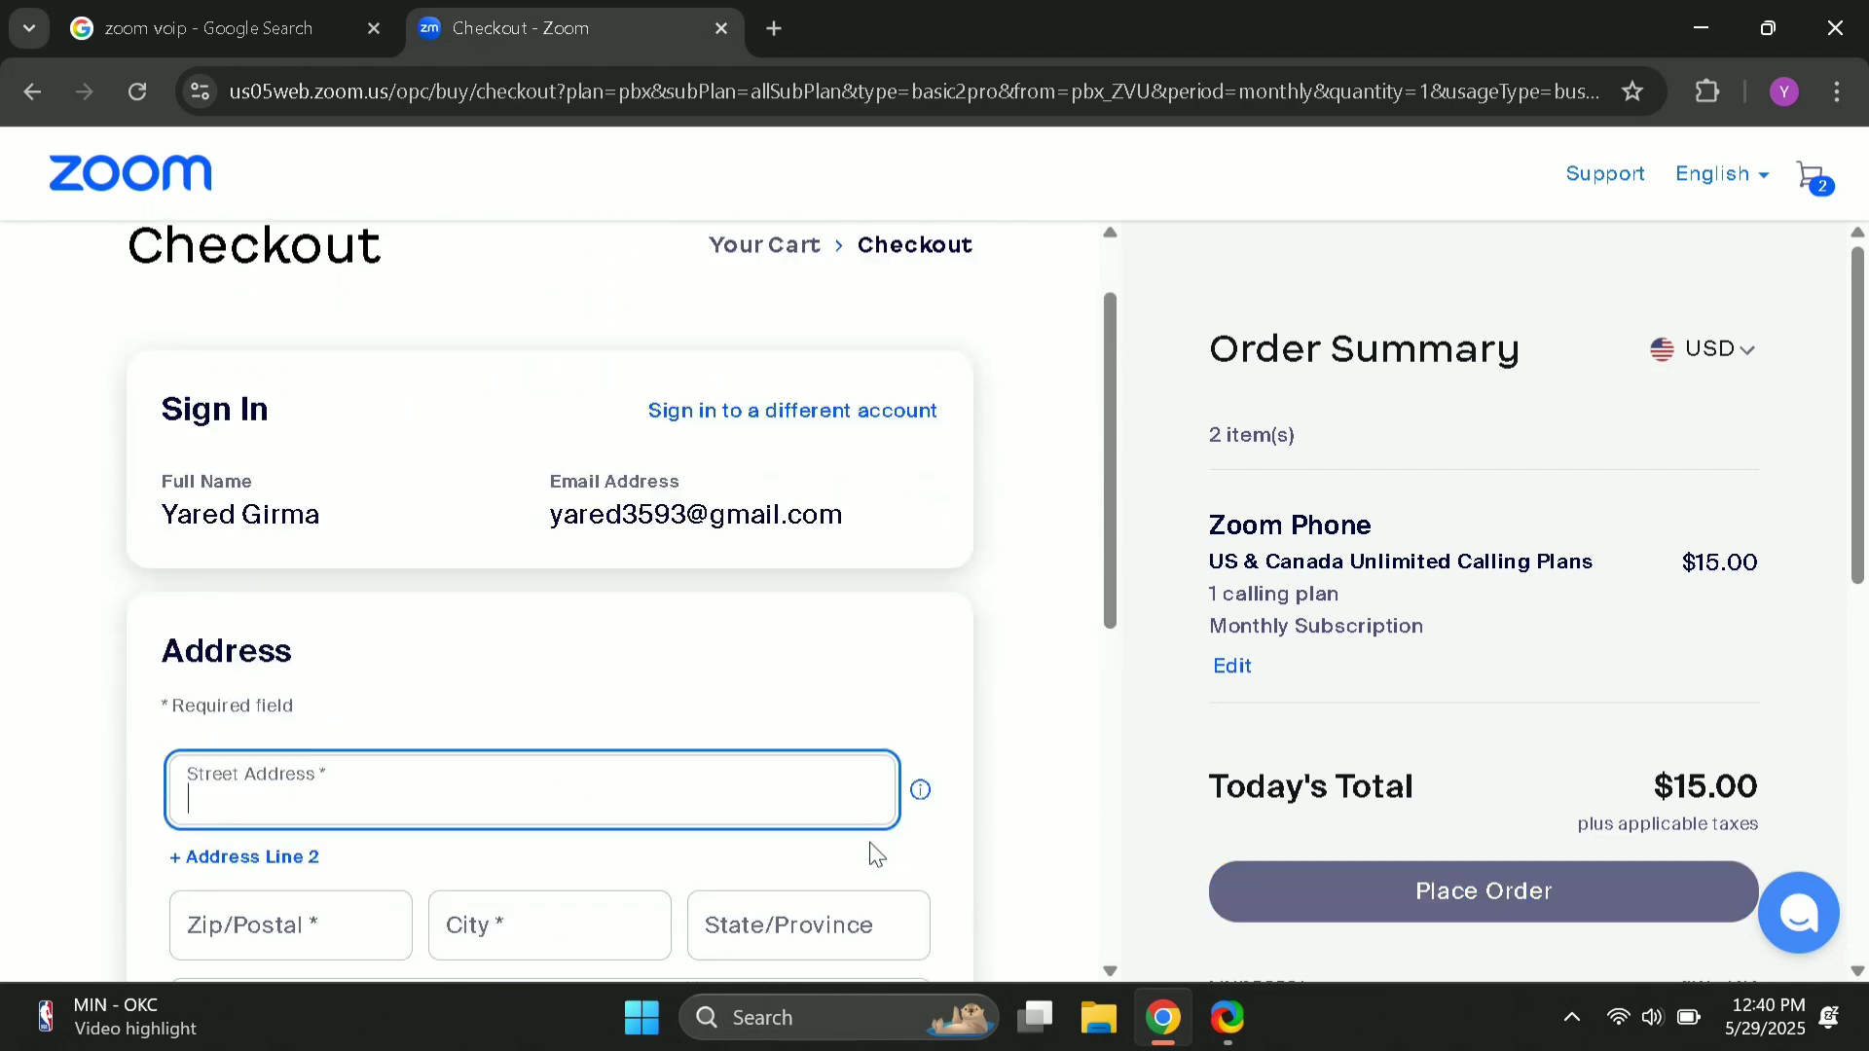
scroll(868, 843, down, 6)
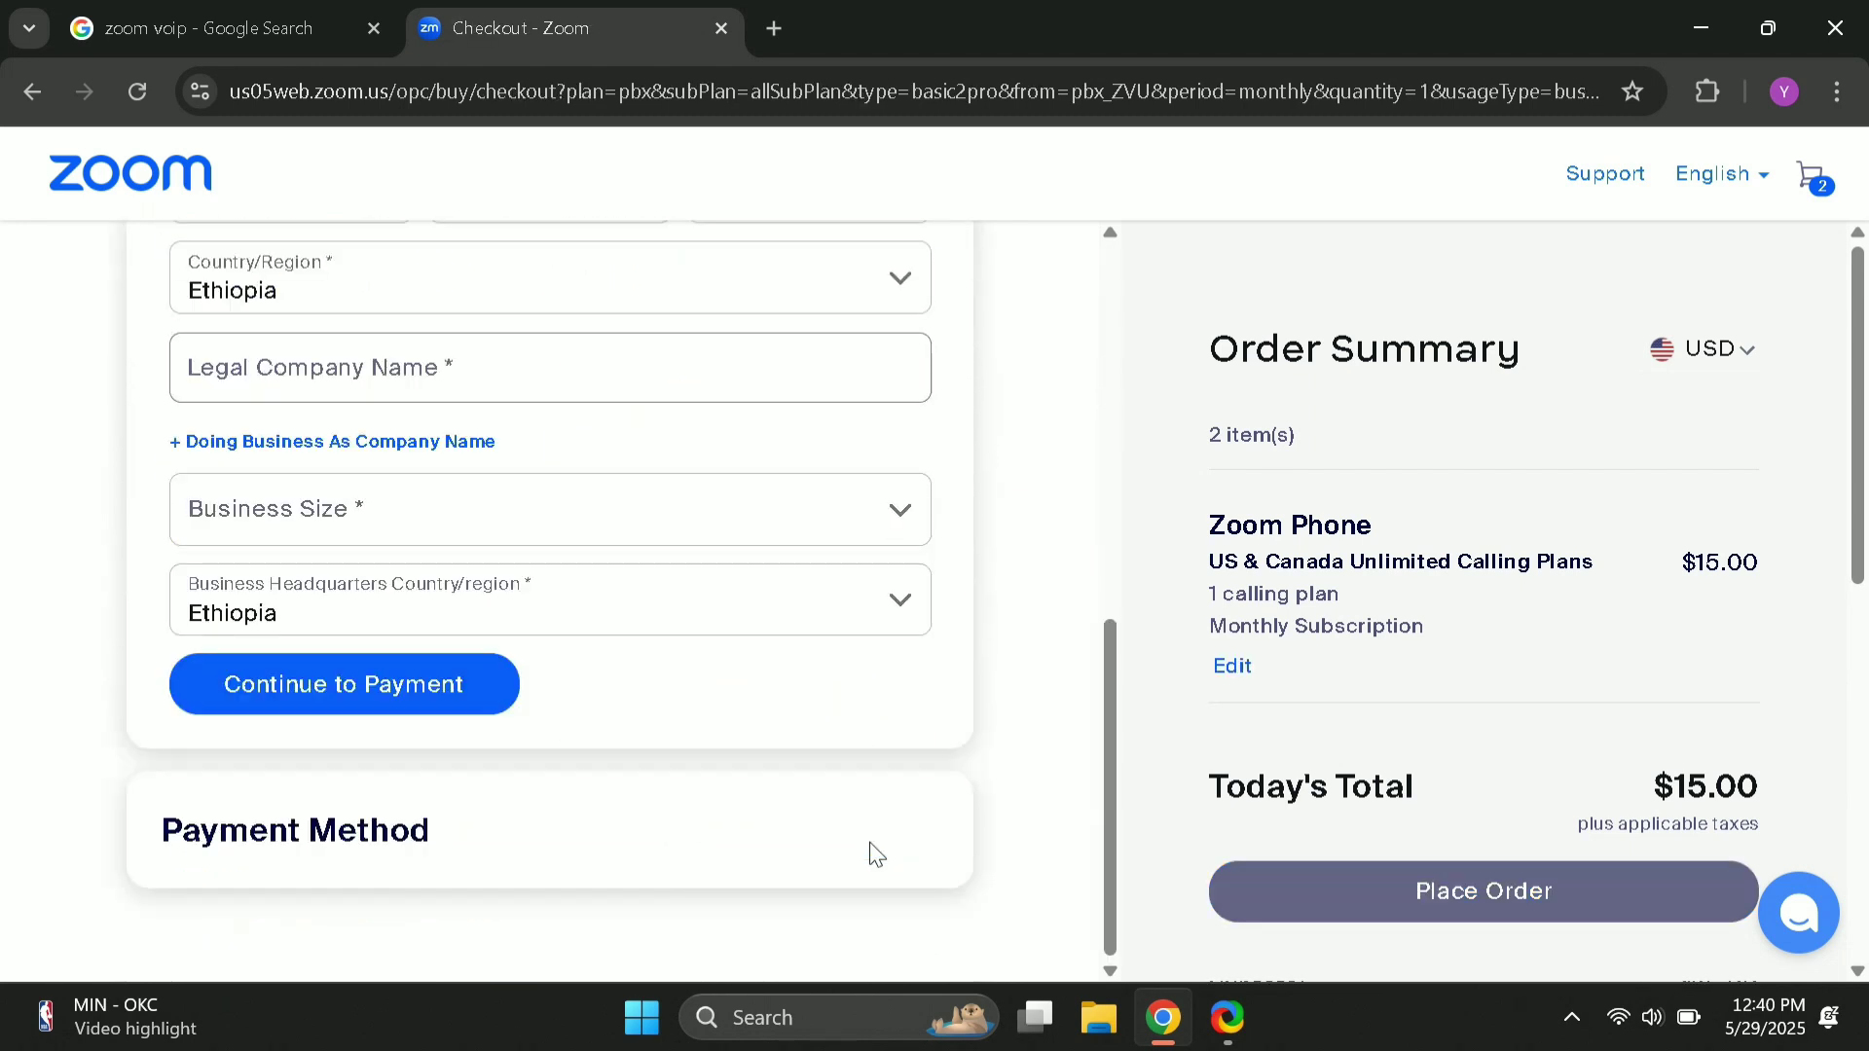
Step: Try to continue to payment with the address and company fields left empty
click(436, 685)
scroll(788, 718, down, 4)
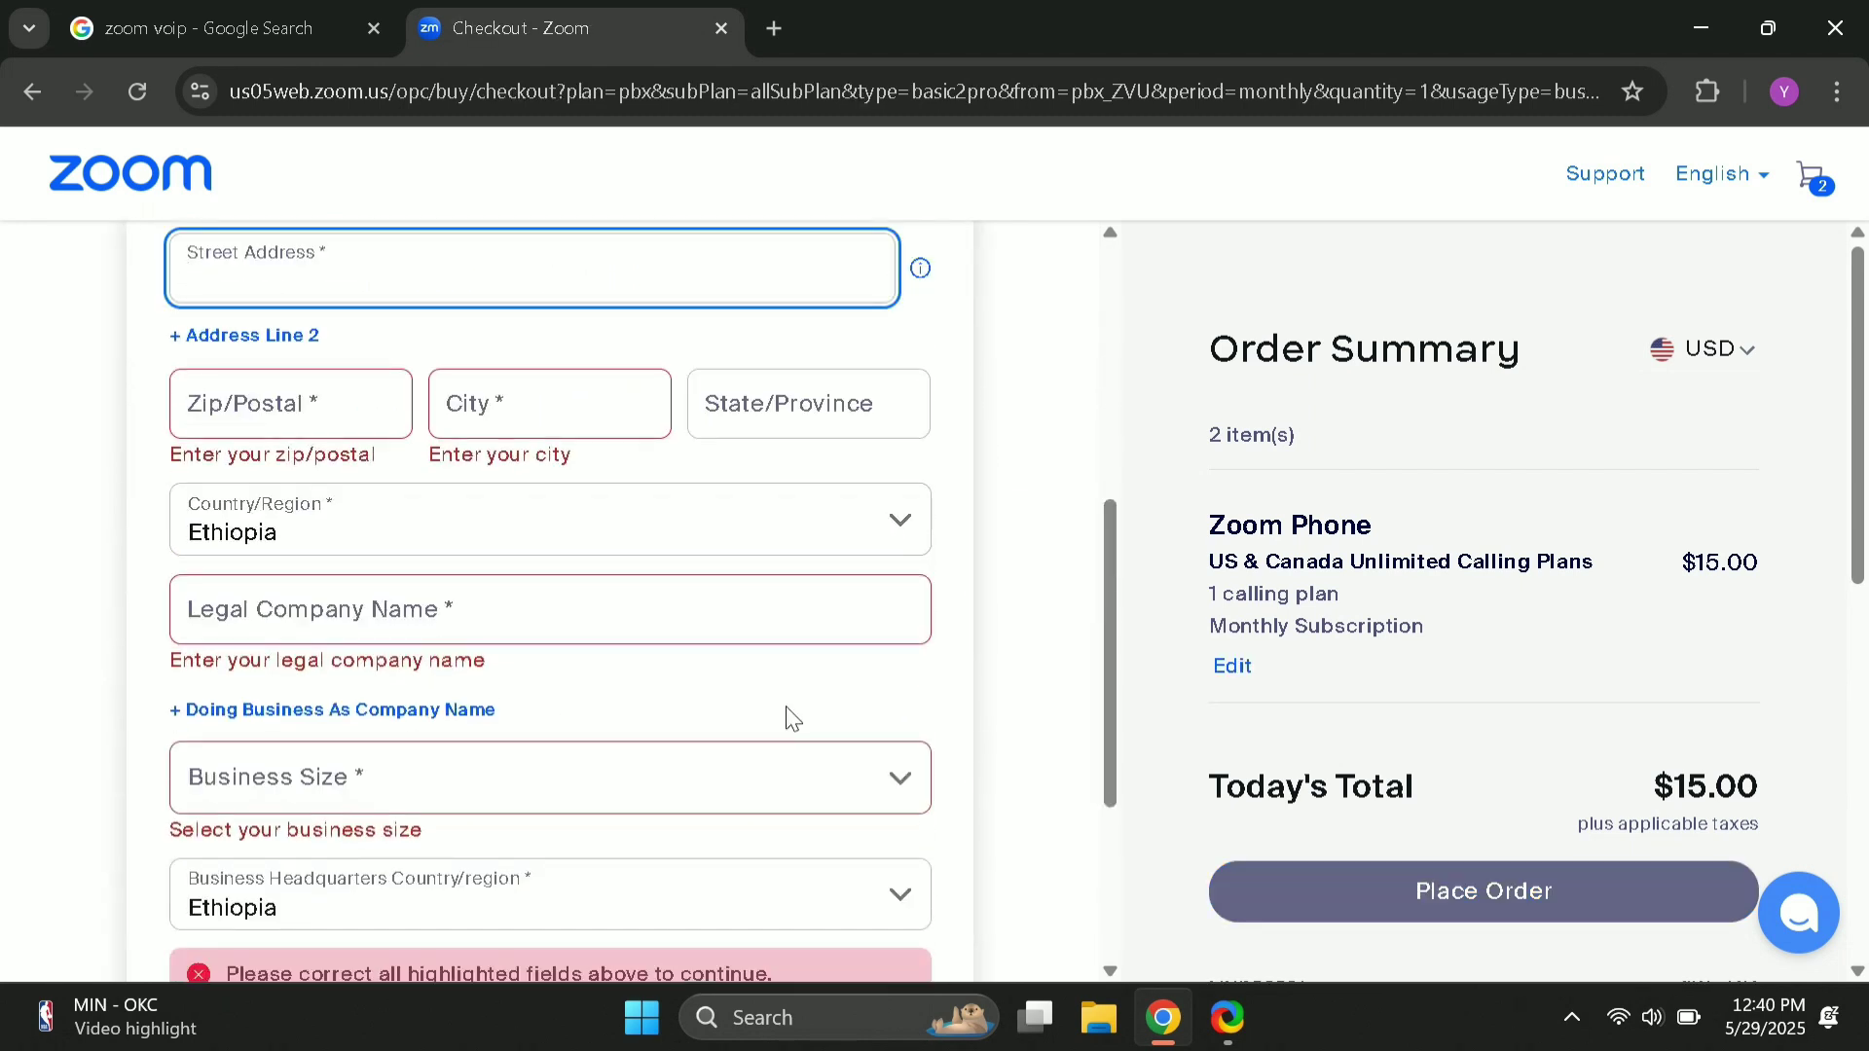
scroll(793, 719, up, 3)
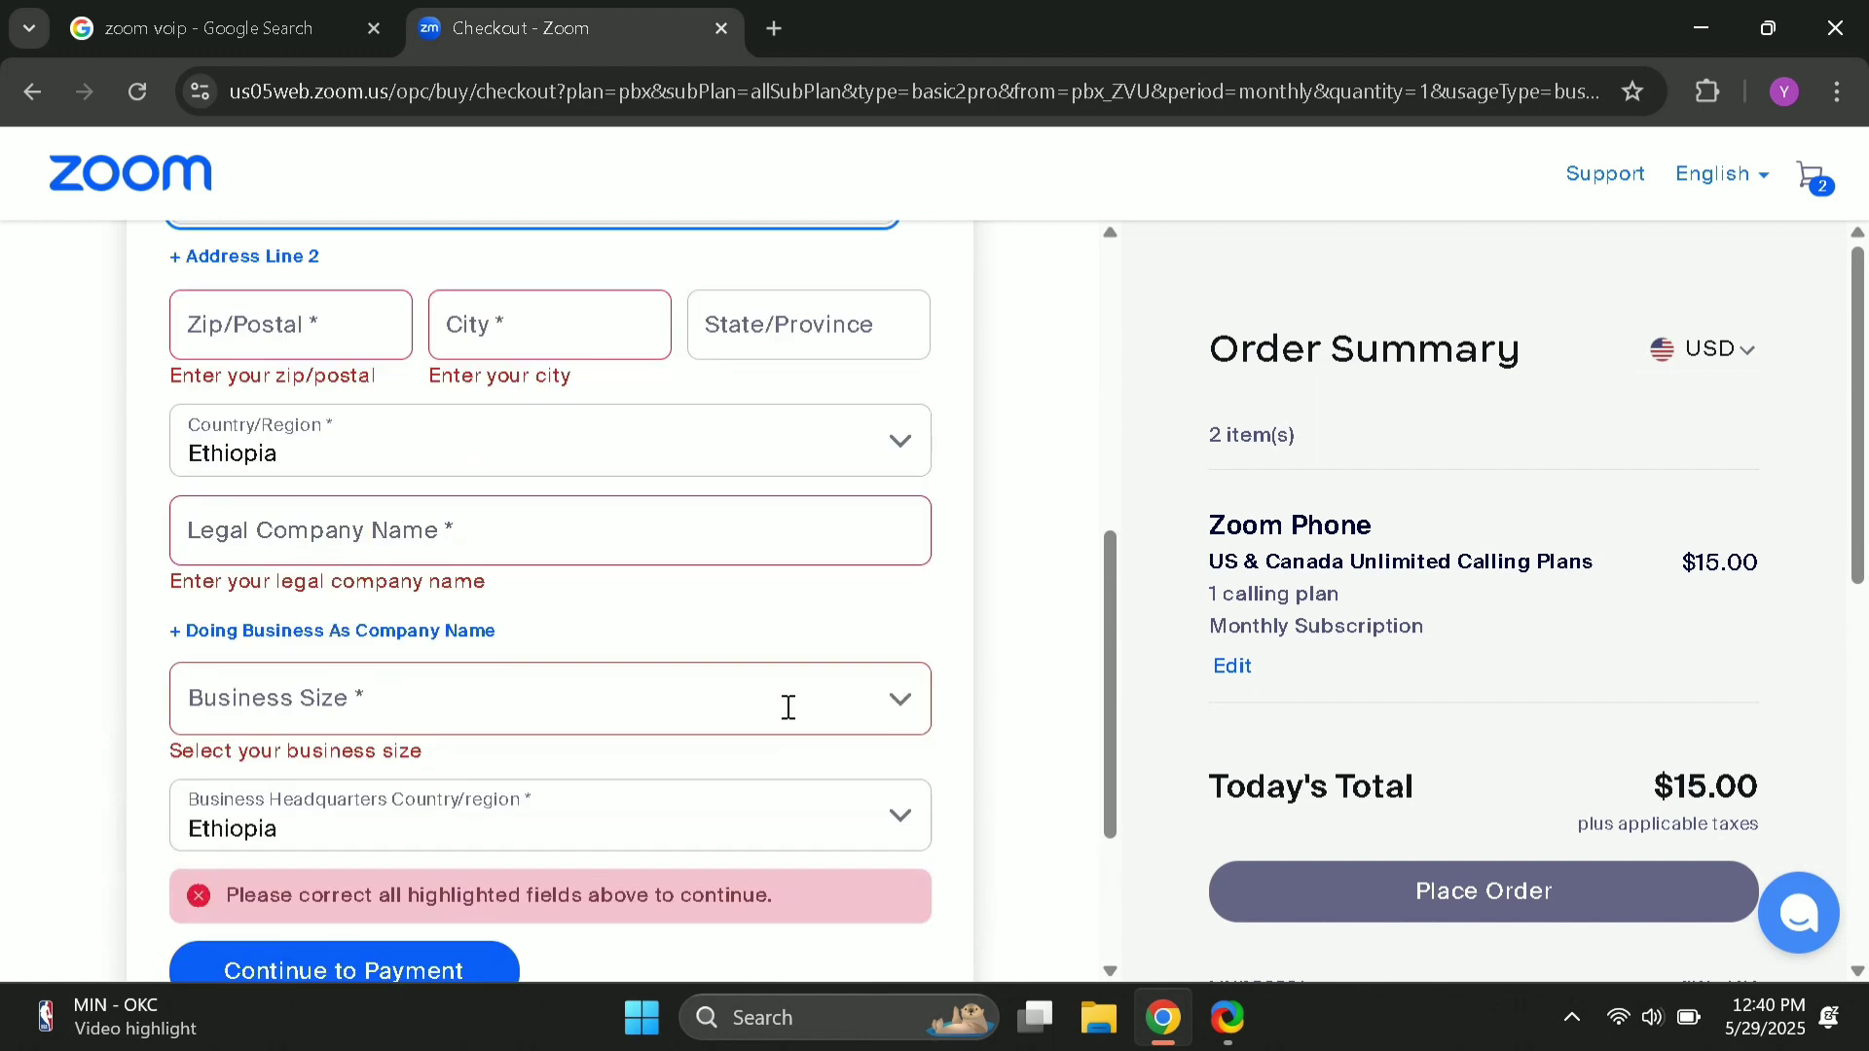
Step: Go back to the account home, expand My Account, and look over its pages and the home page cards
click(16, 107)
click(15, 107)
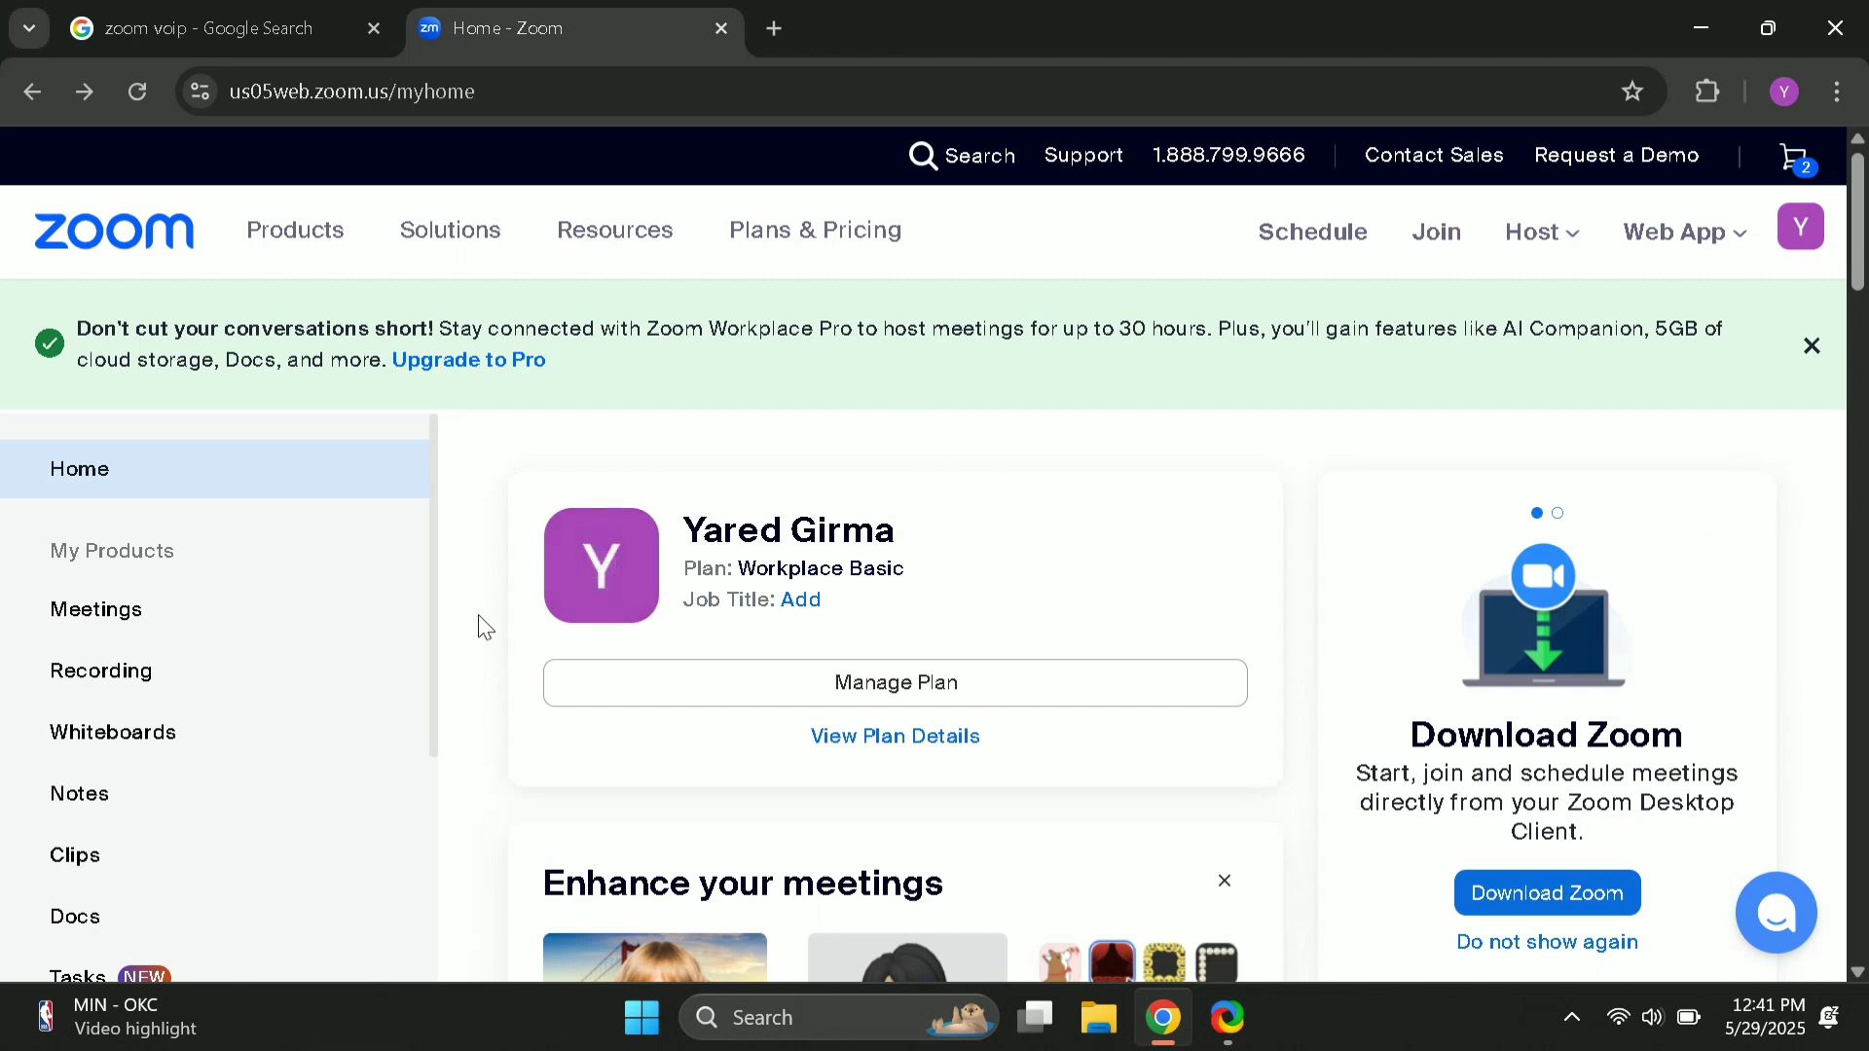
scroll(265, 752, down, 5)
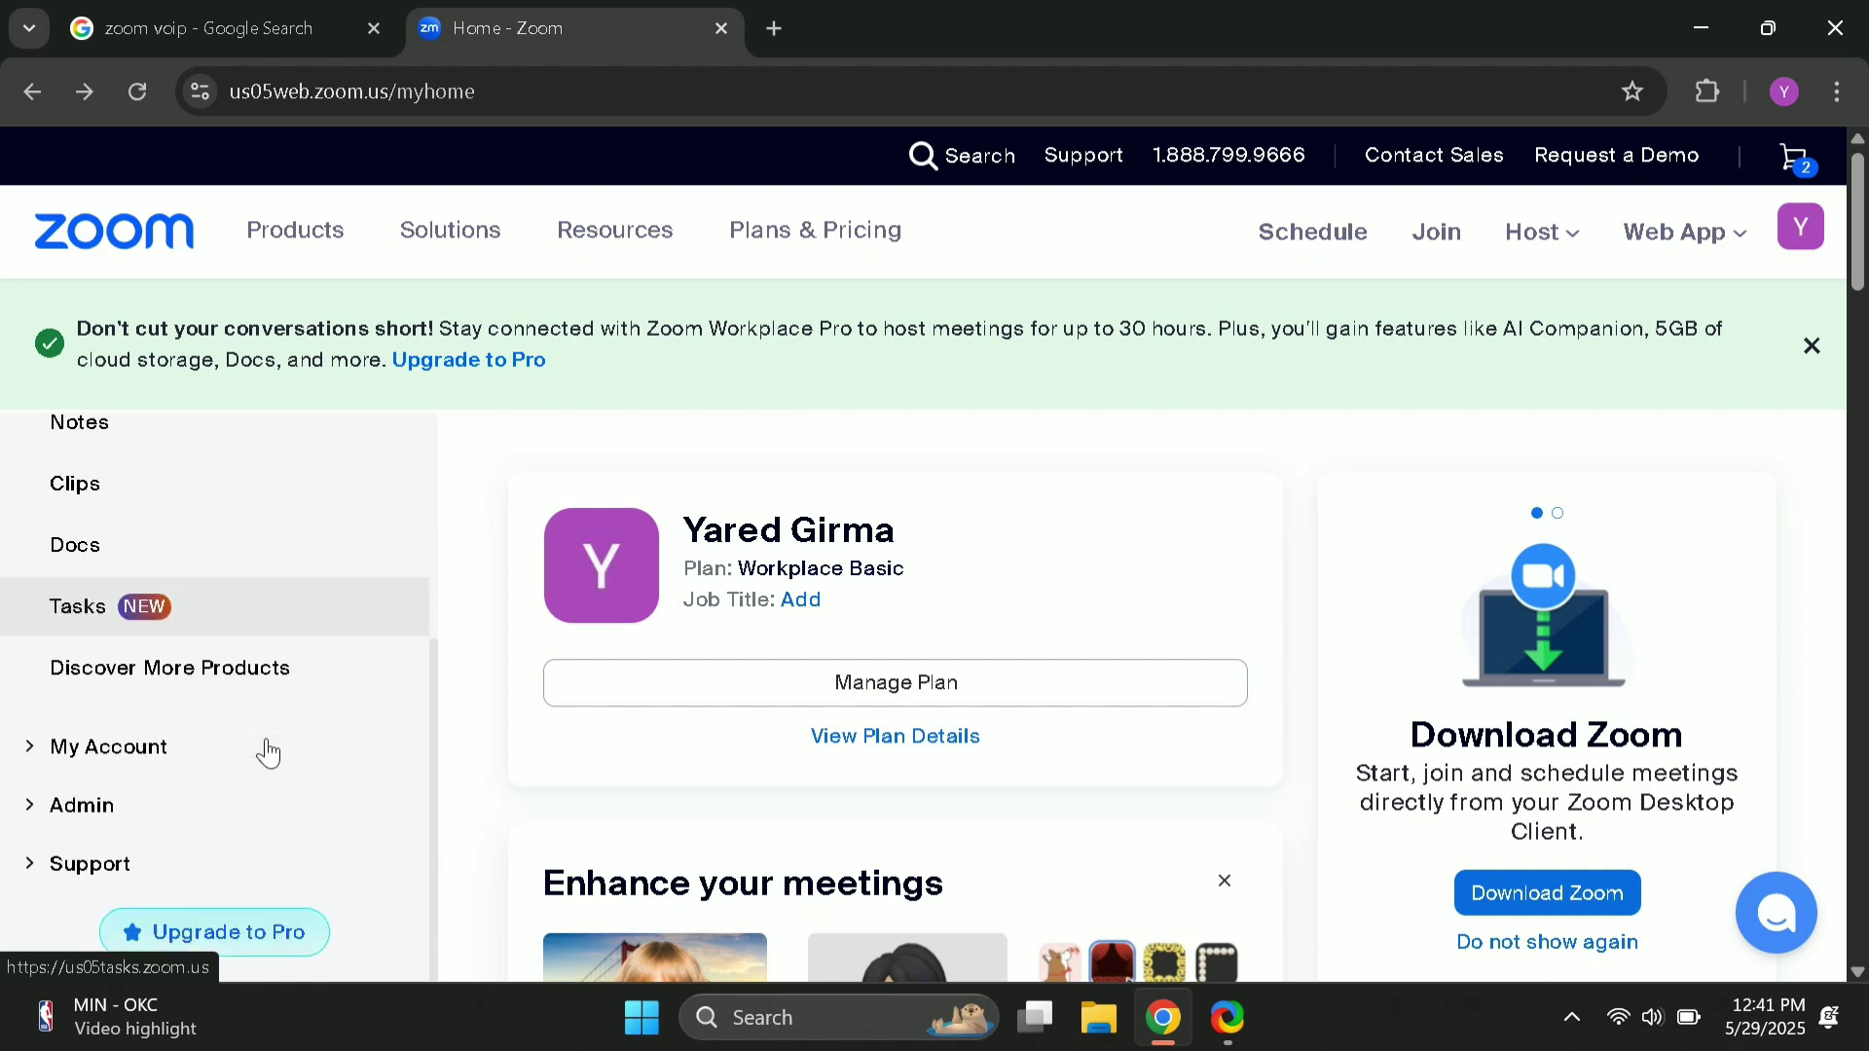
click(109, 761)
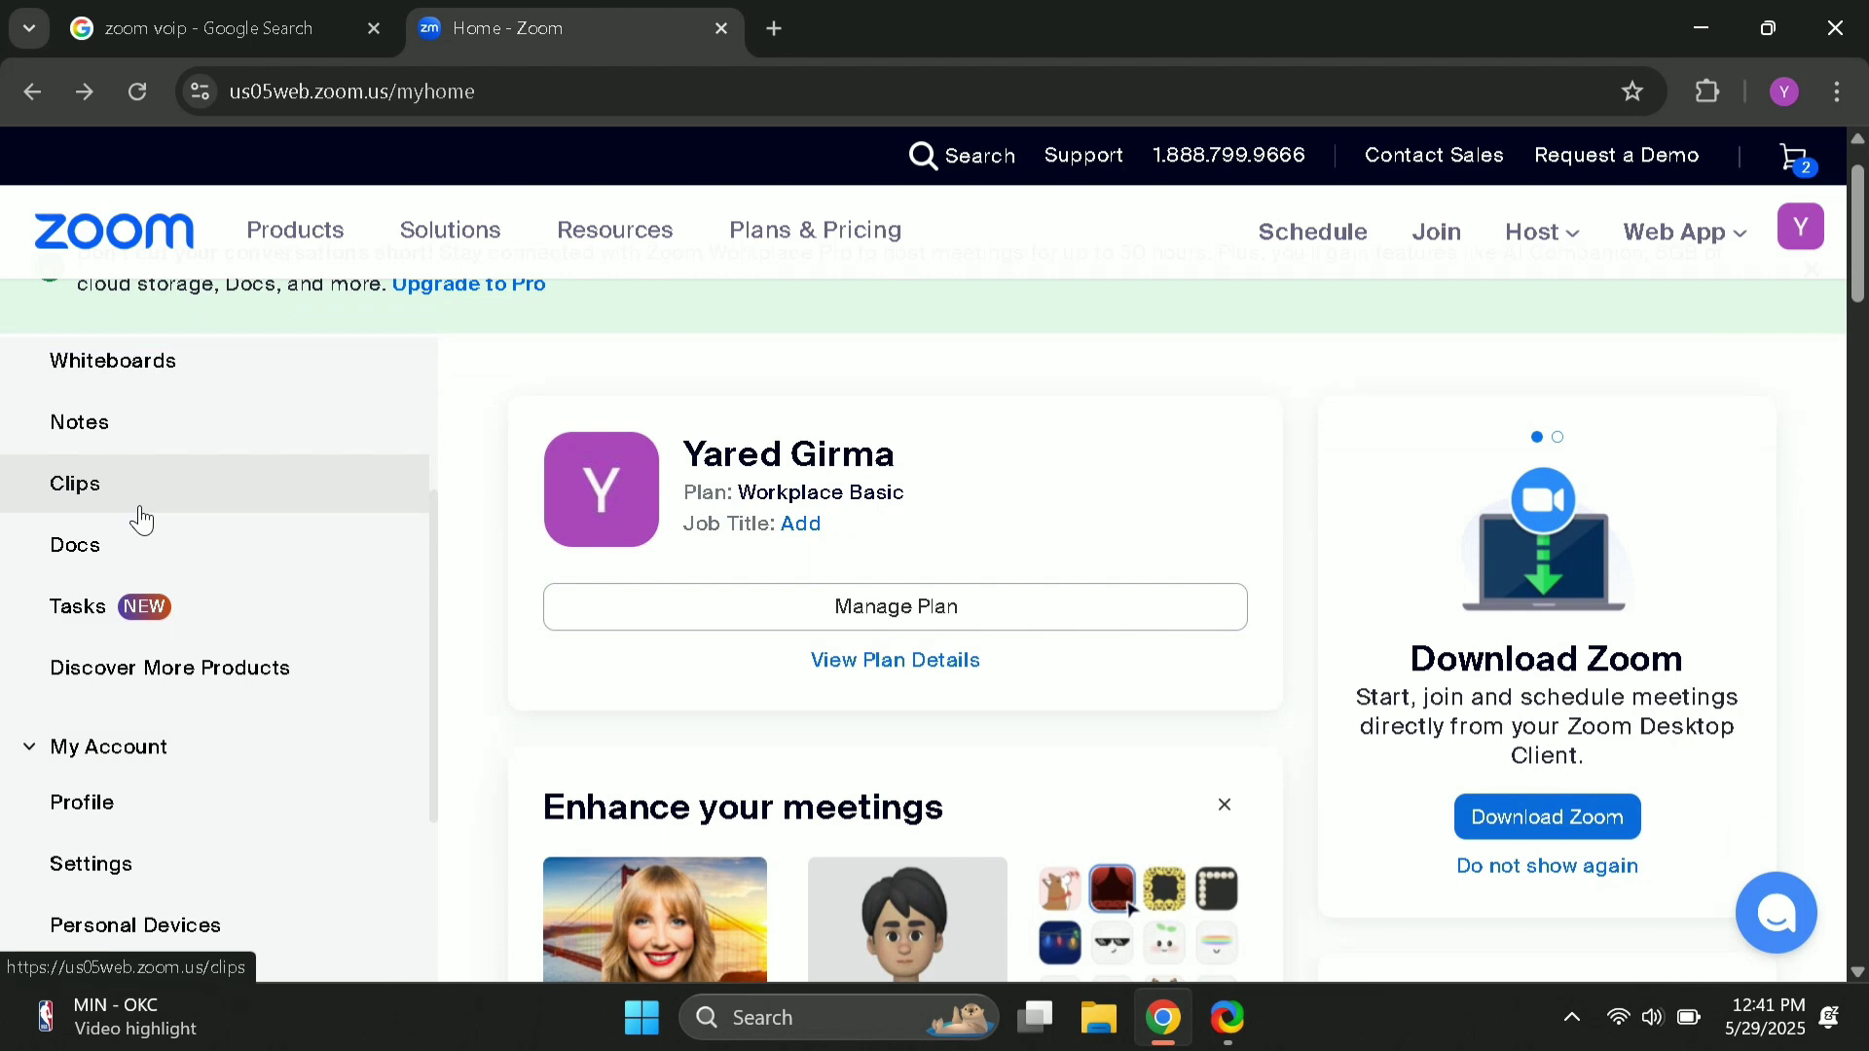
scroll(142, 521, down, 2)
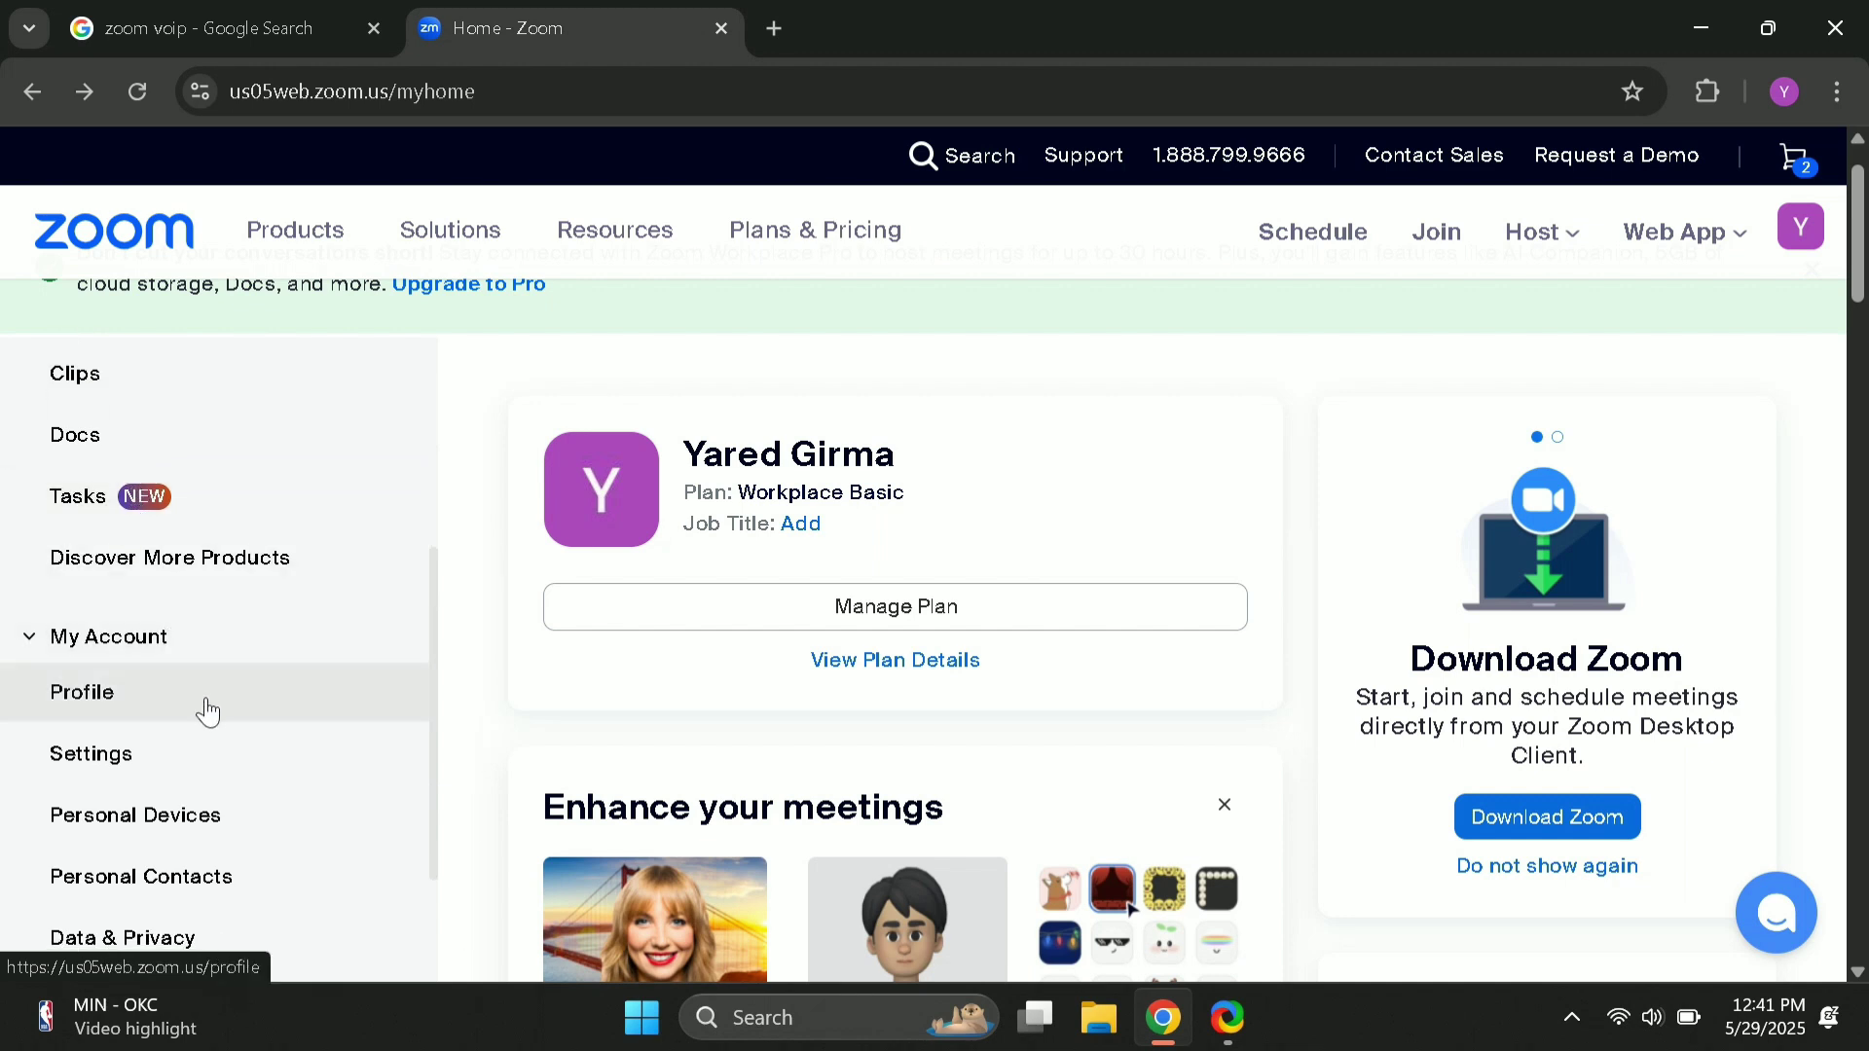
scroll(203, 711, down, 1)
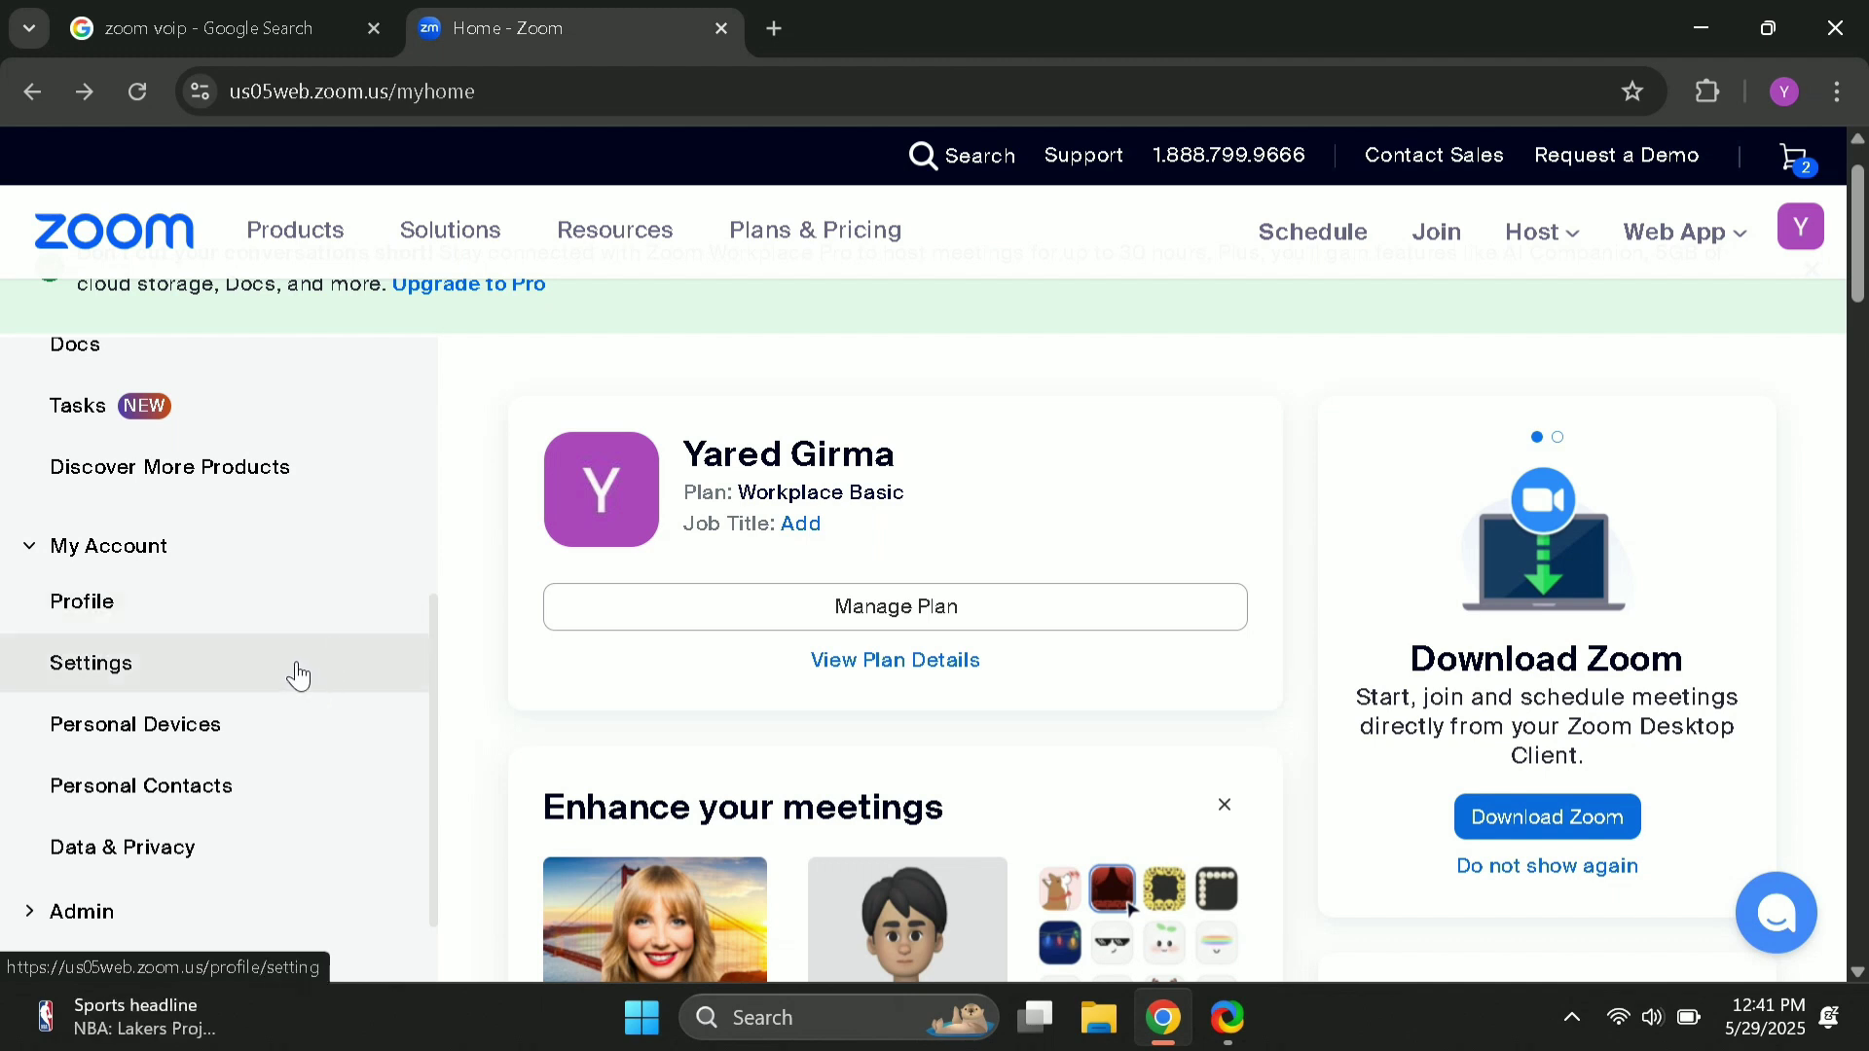
scroll(292, 669, down, 2)
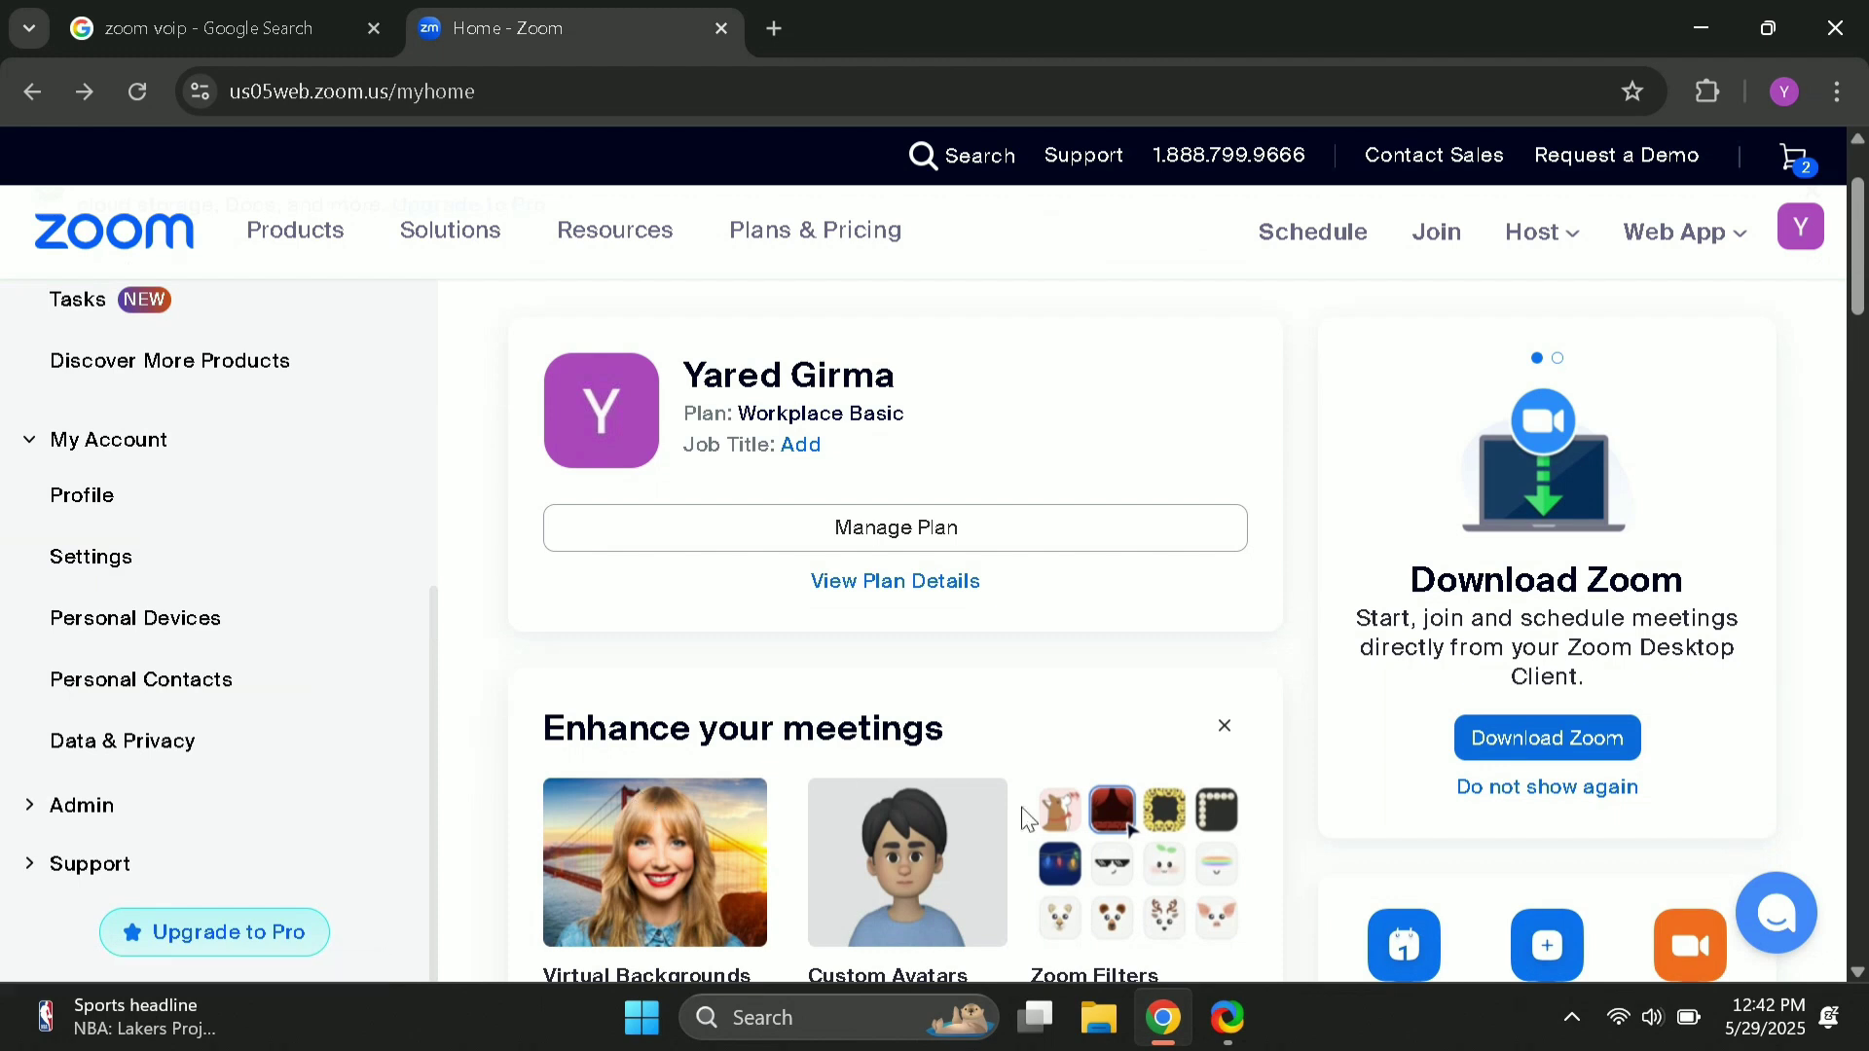
scroll(1066, 826, down, 1)
scroll(1028, 823, down, 1)
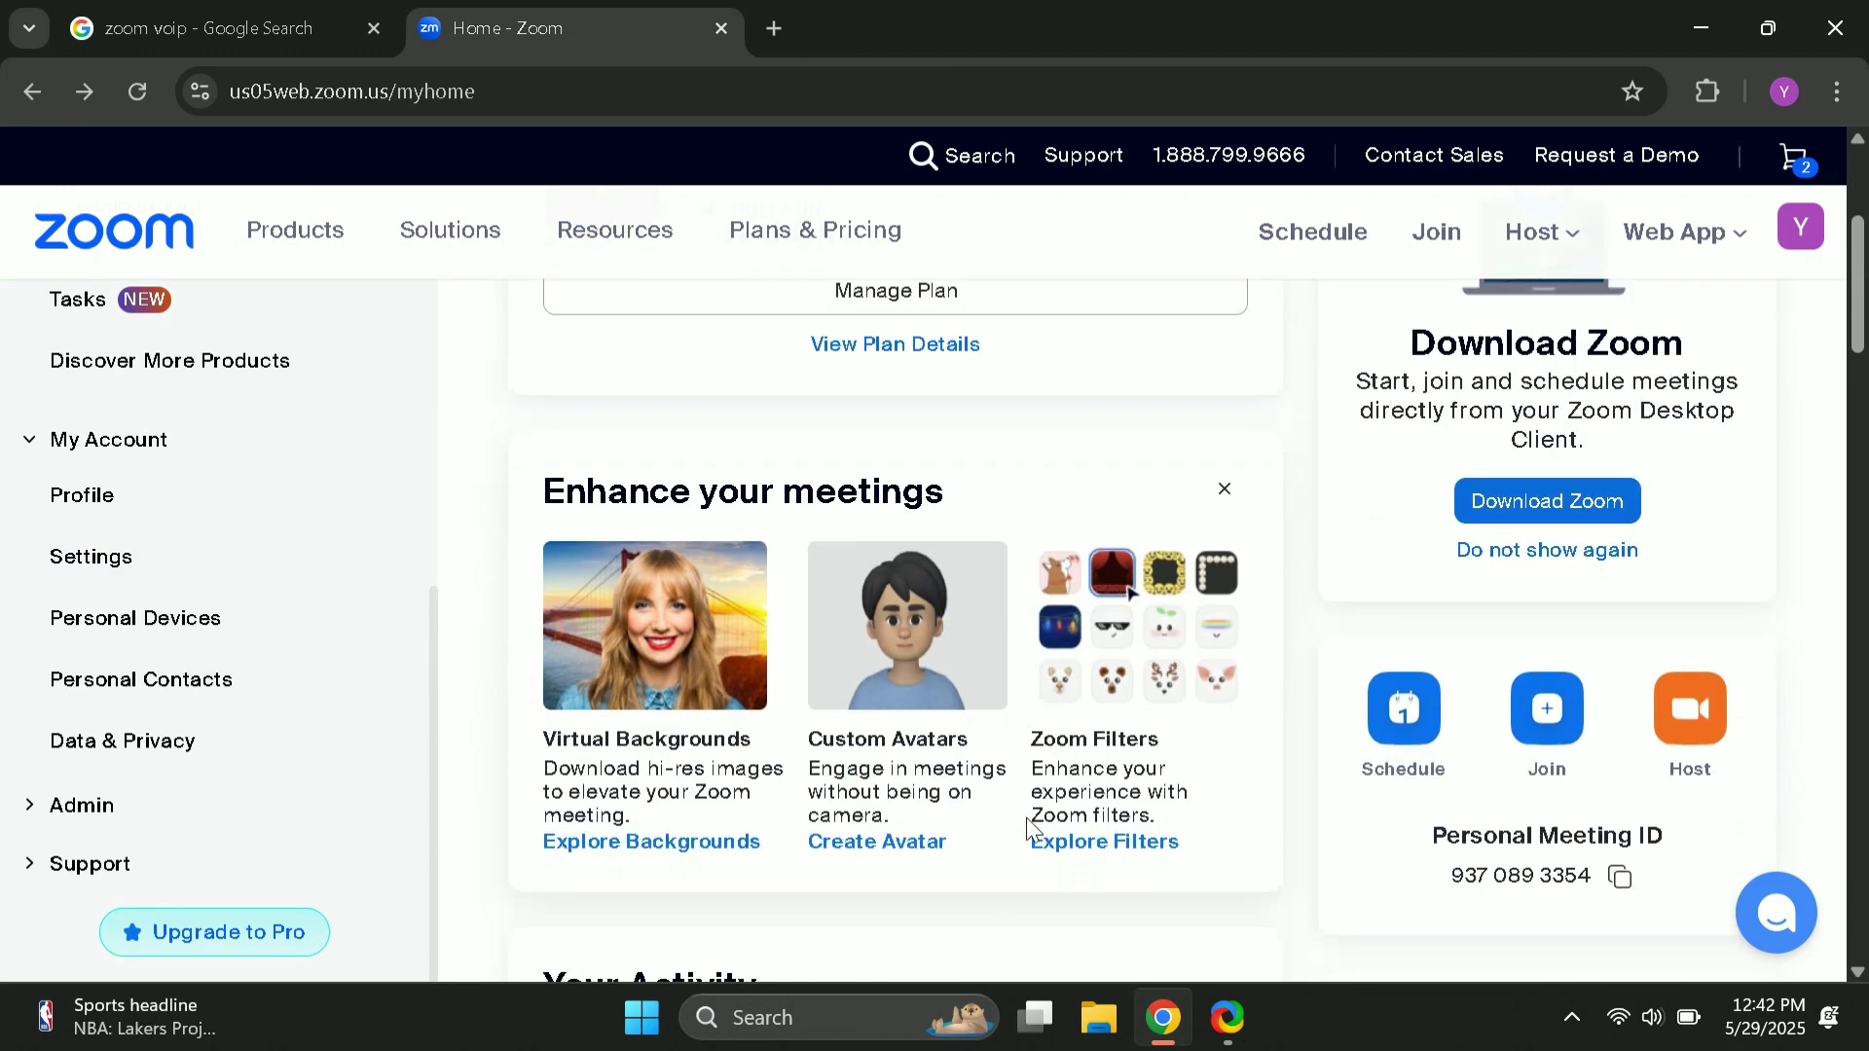
scroll(852, 642, up, 3)
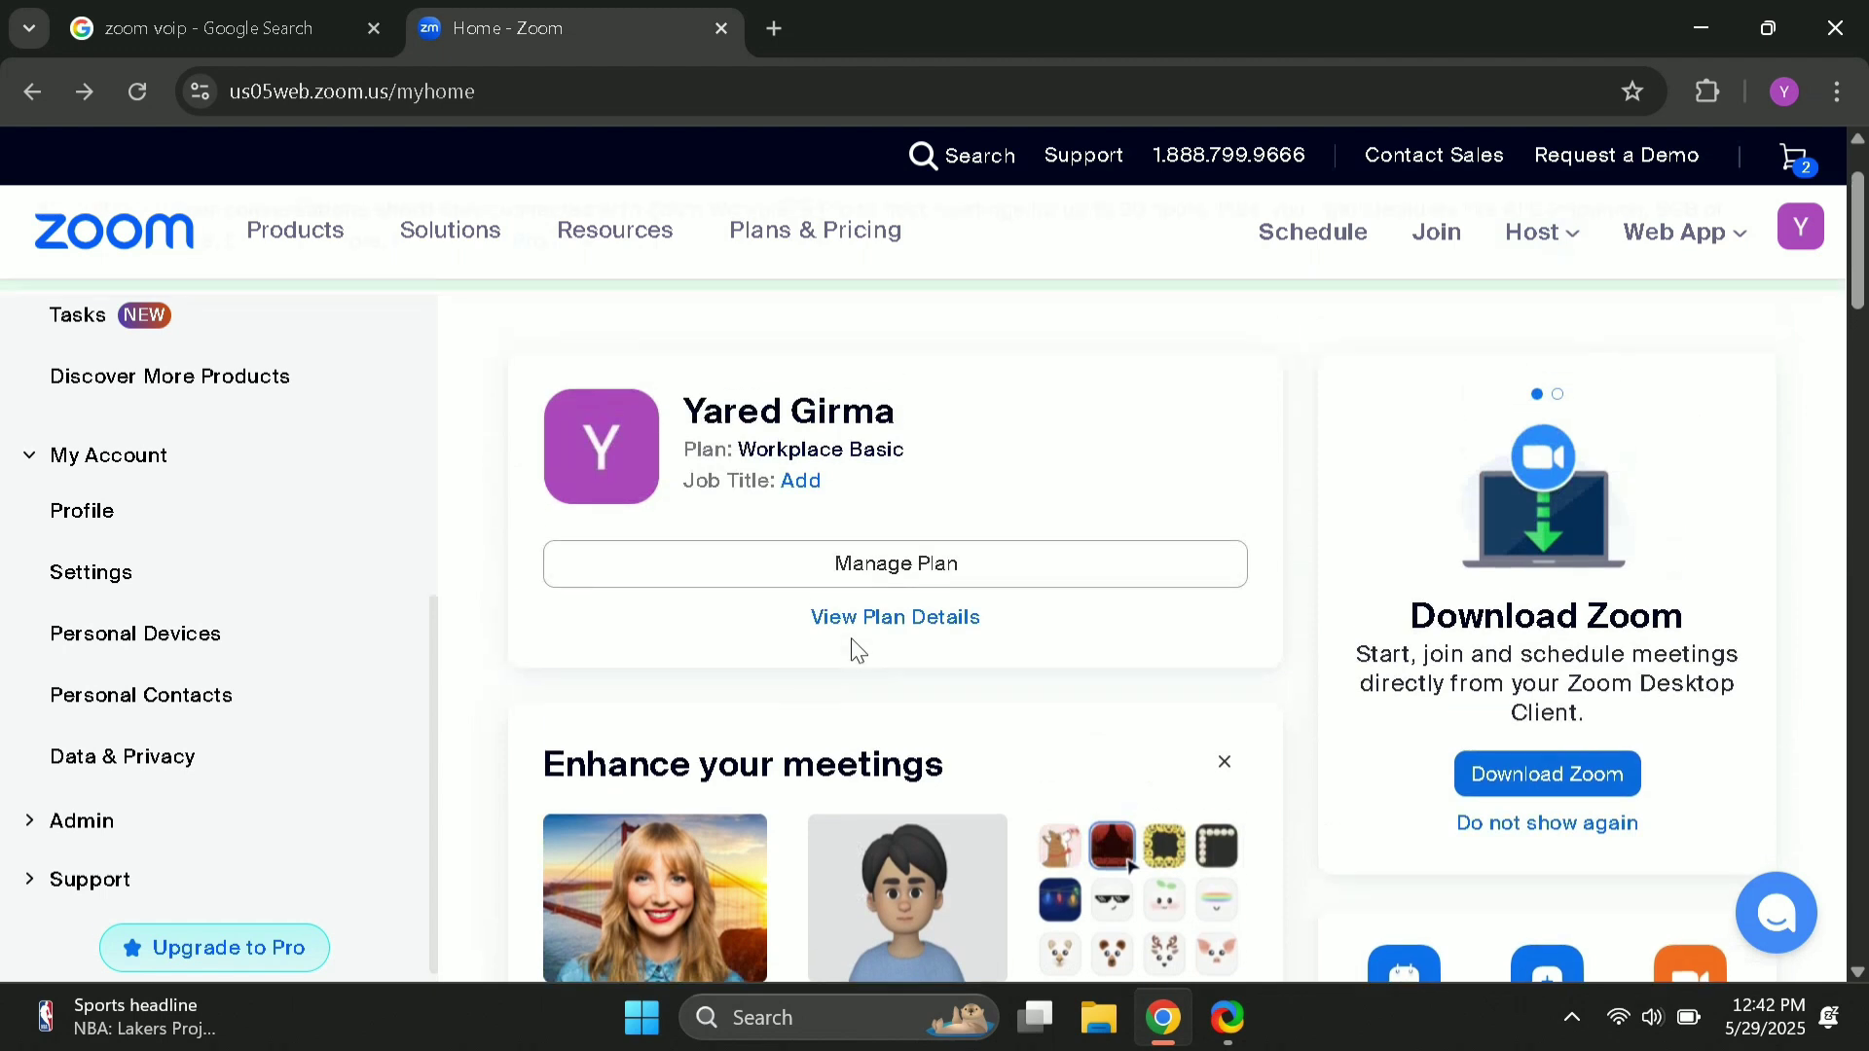
scroll(853, 649, up, 1)
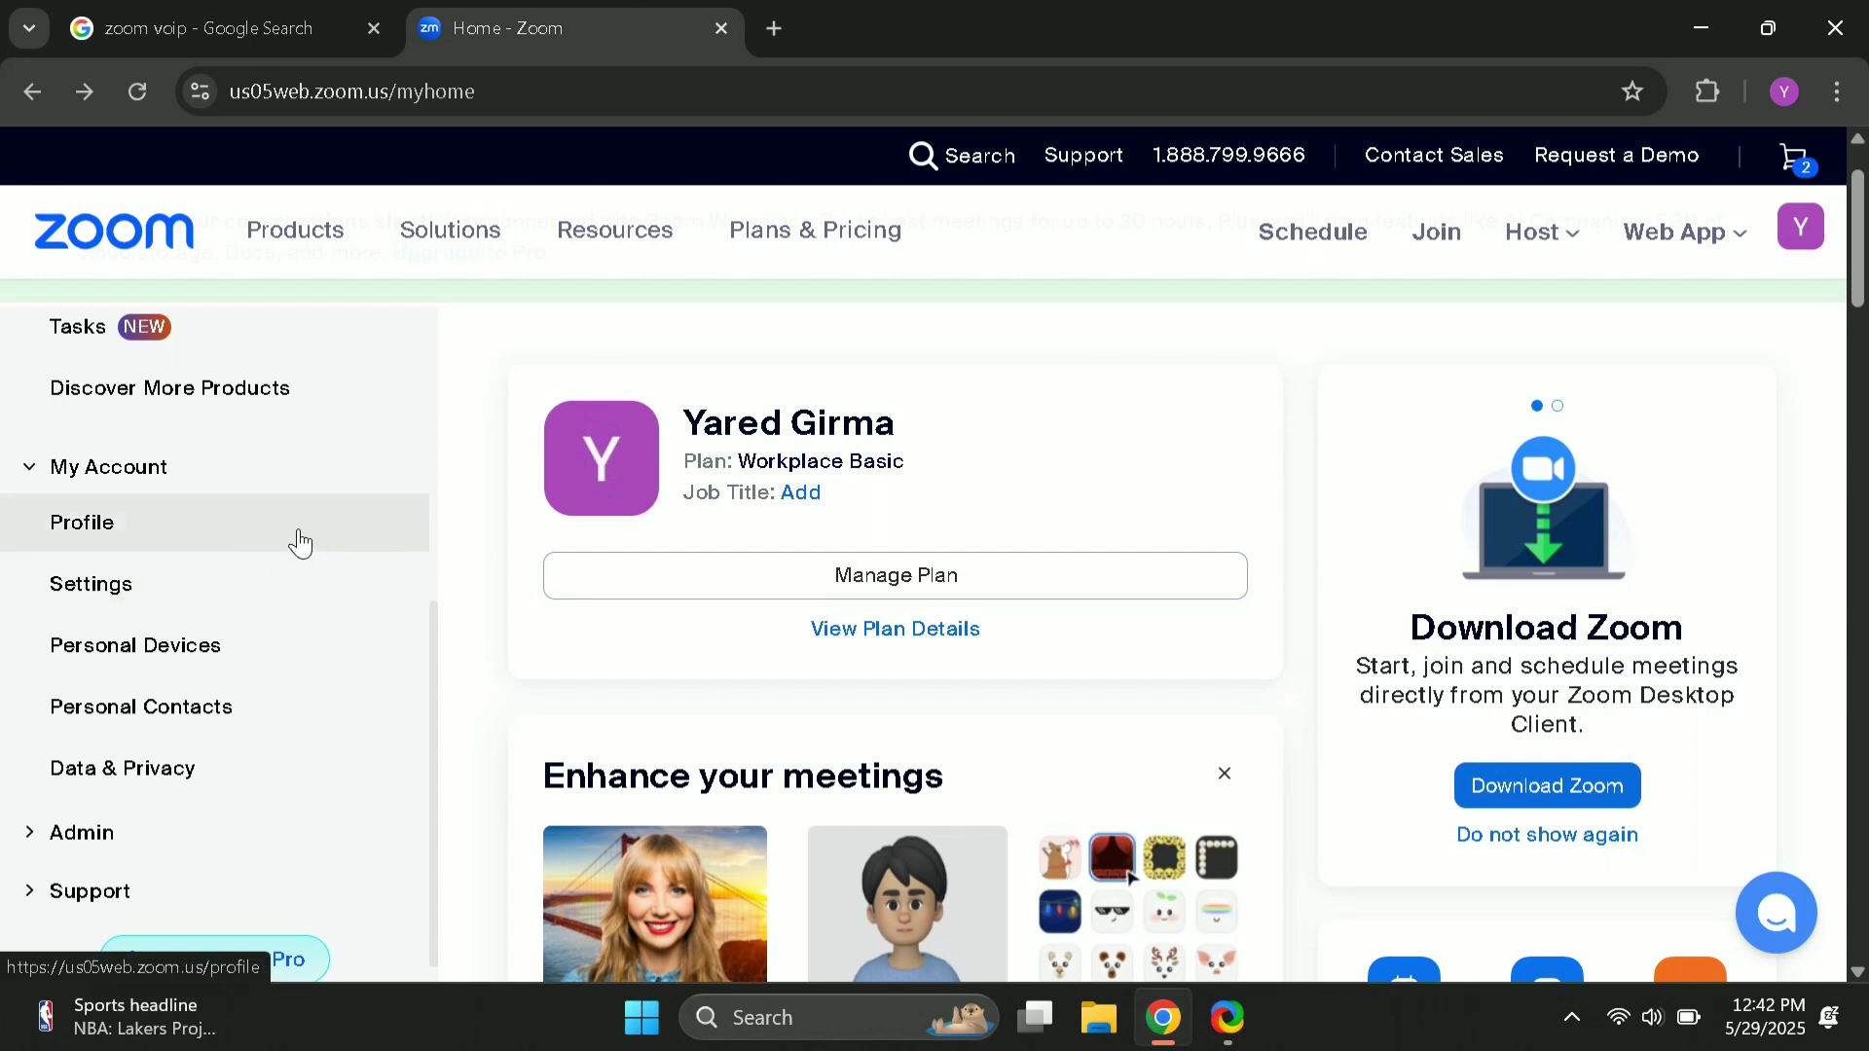
Step: Open the Meetings page, view its Upcoming section and dismiss the "Make the switch" promotion
scroll(301, 543, up, 5)
click(97, 502)
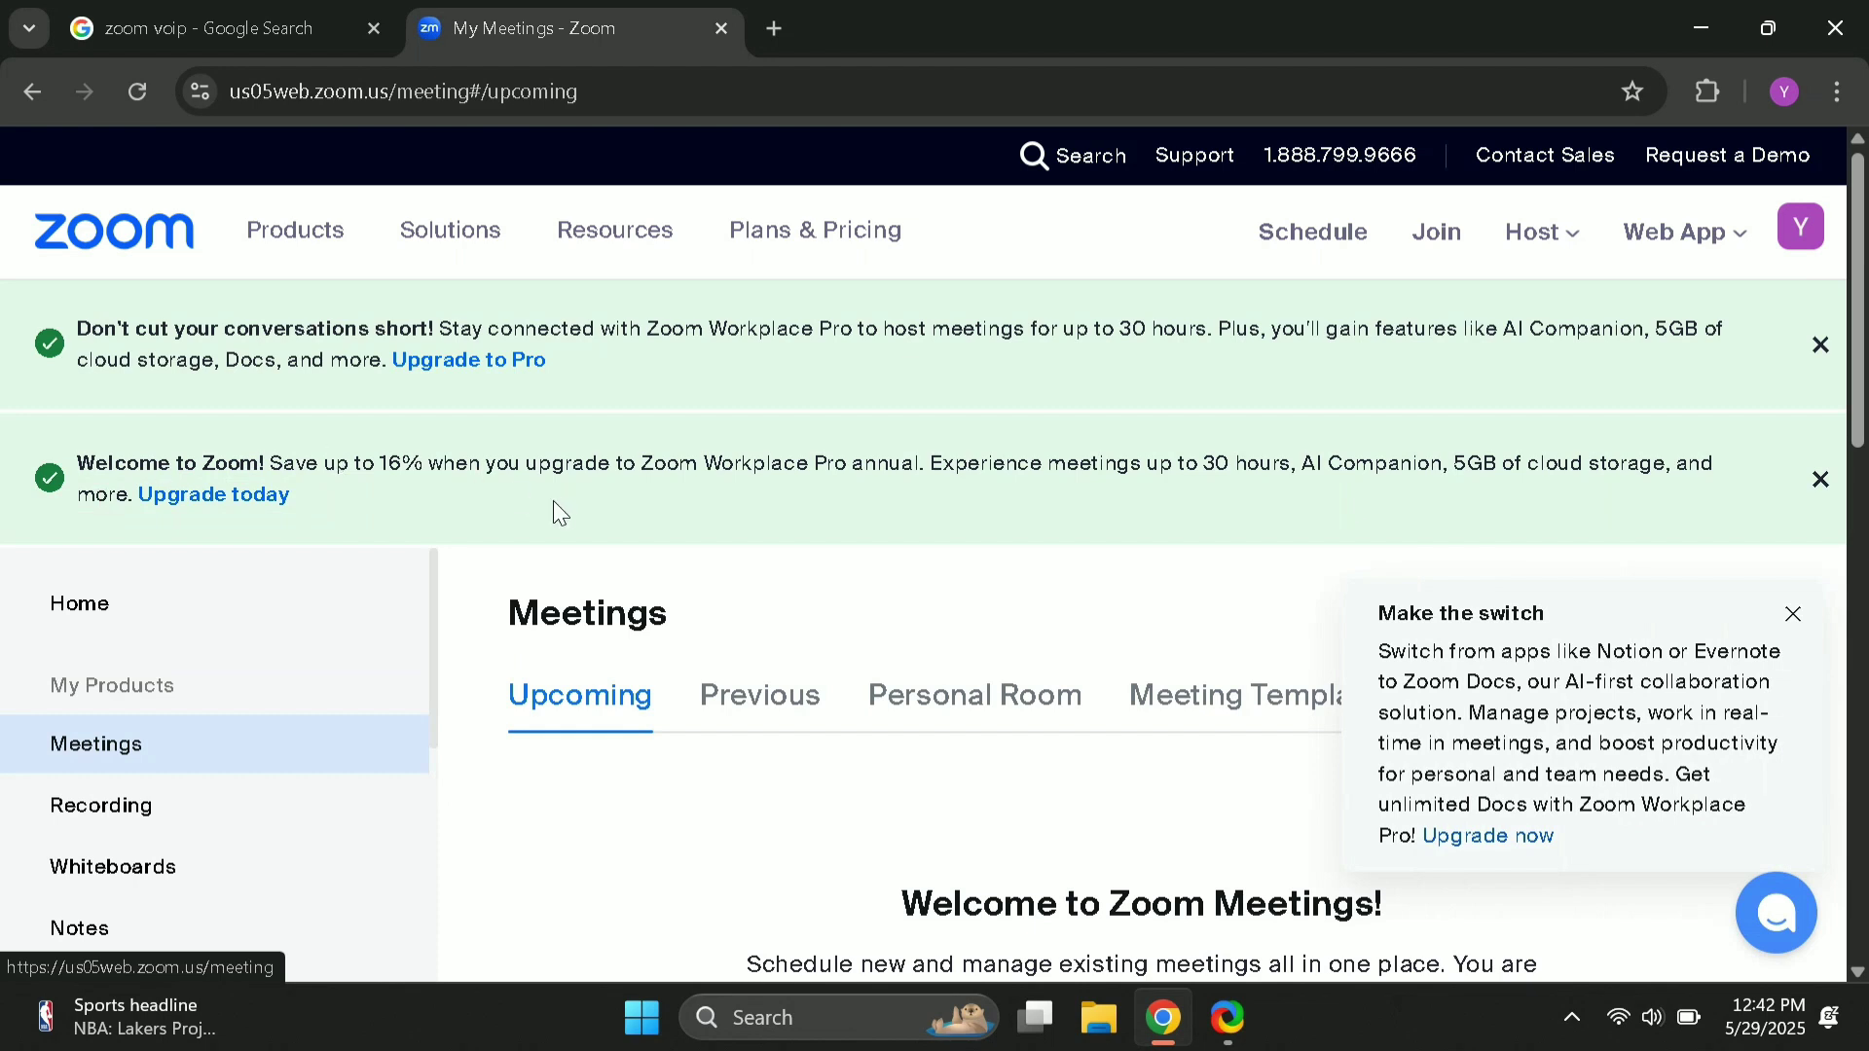
scroll(554, 501, down, 3)
scroll(743, 530, down, 1)
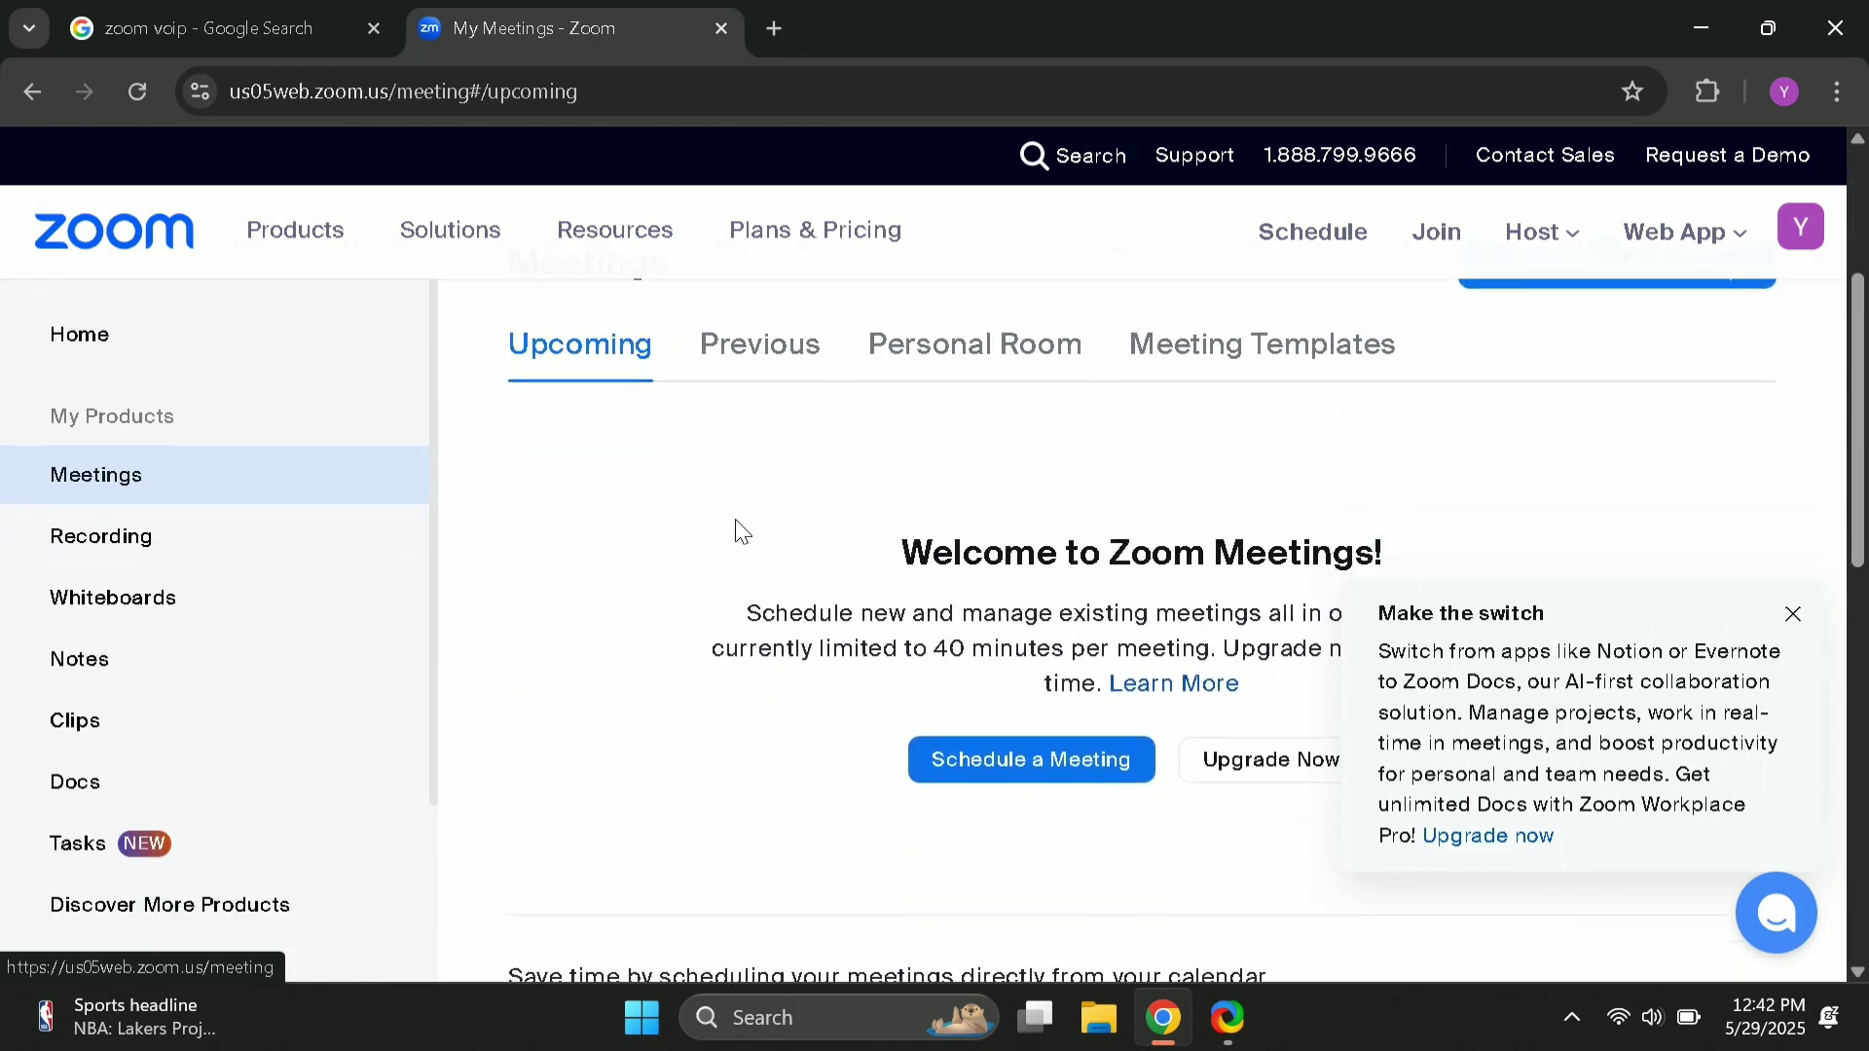
scroll(1065, 576, down, 1)
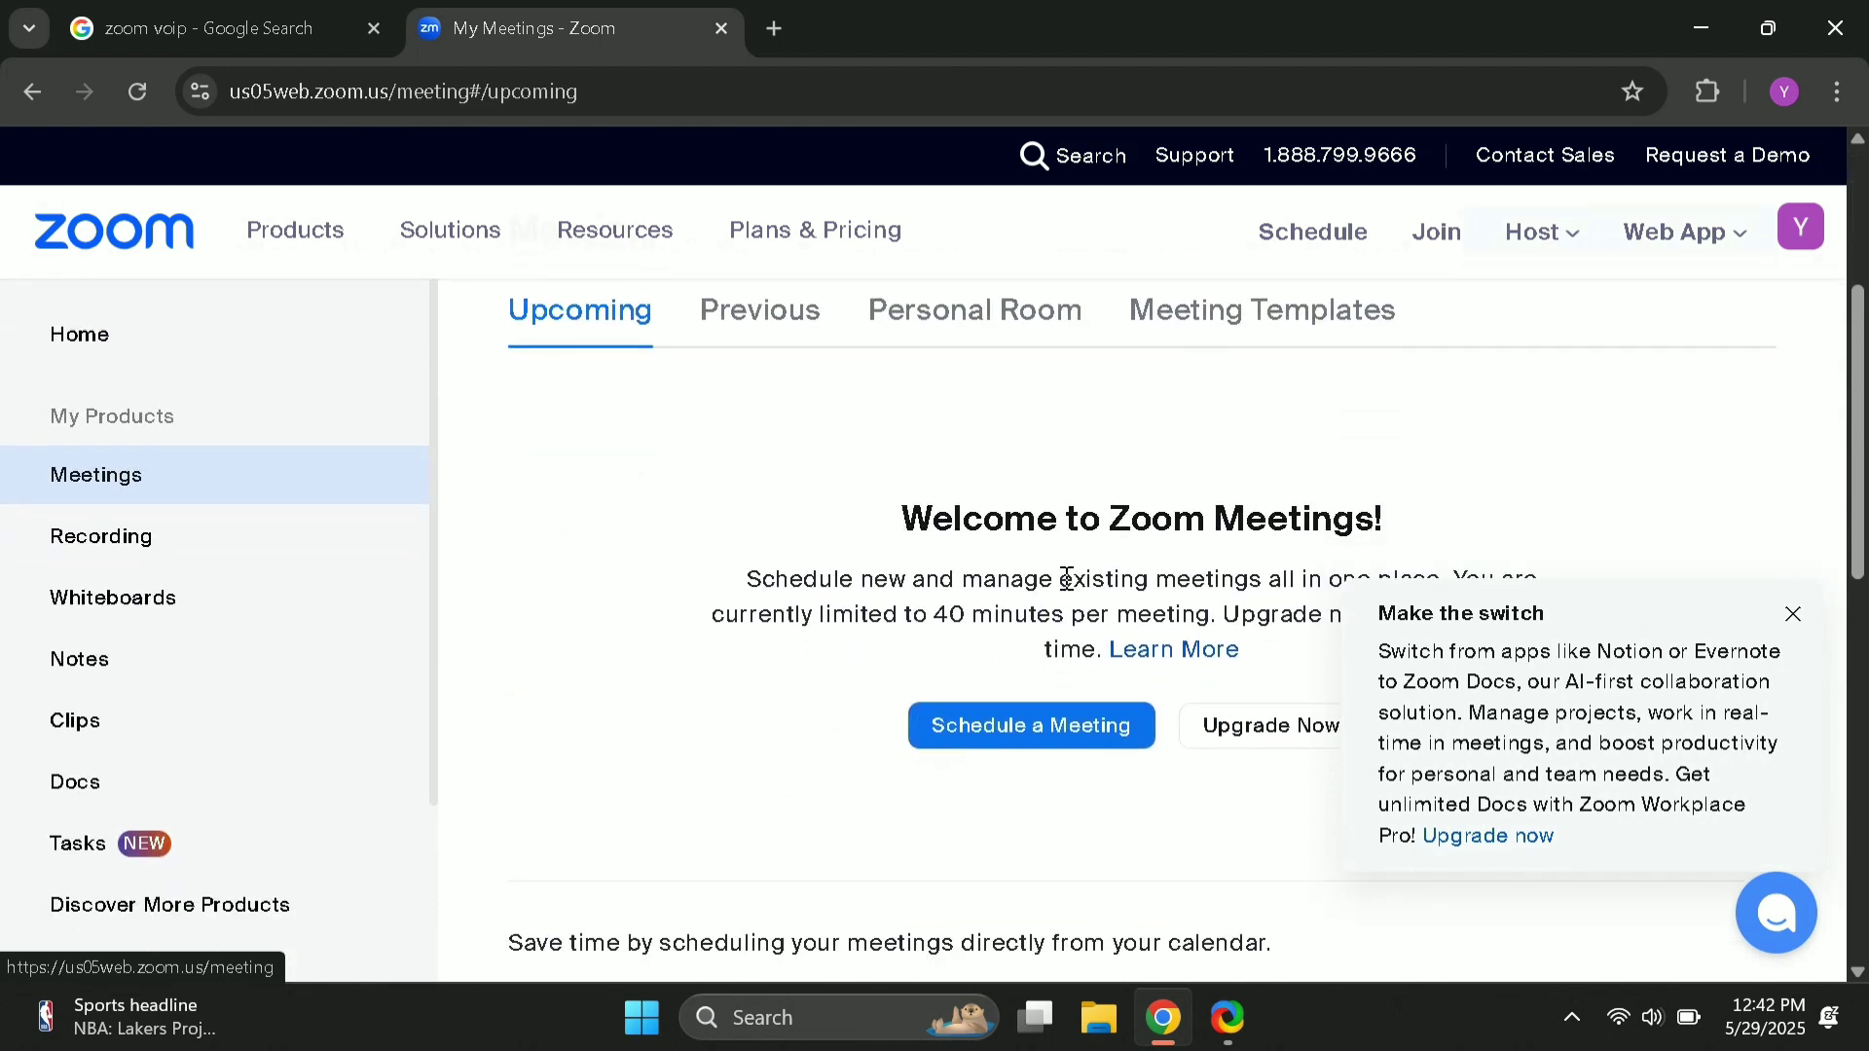
click(1791, 619)
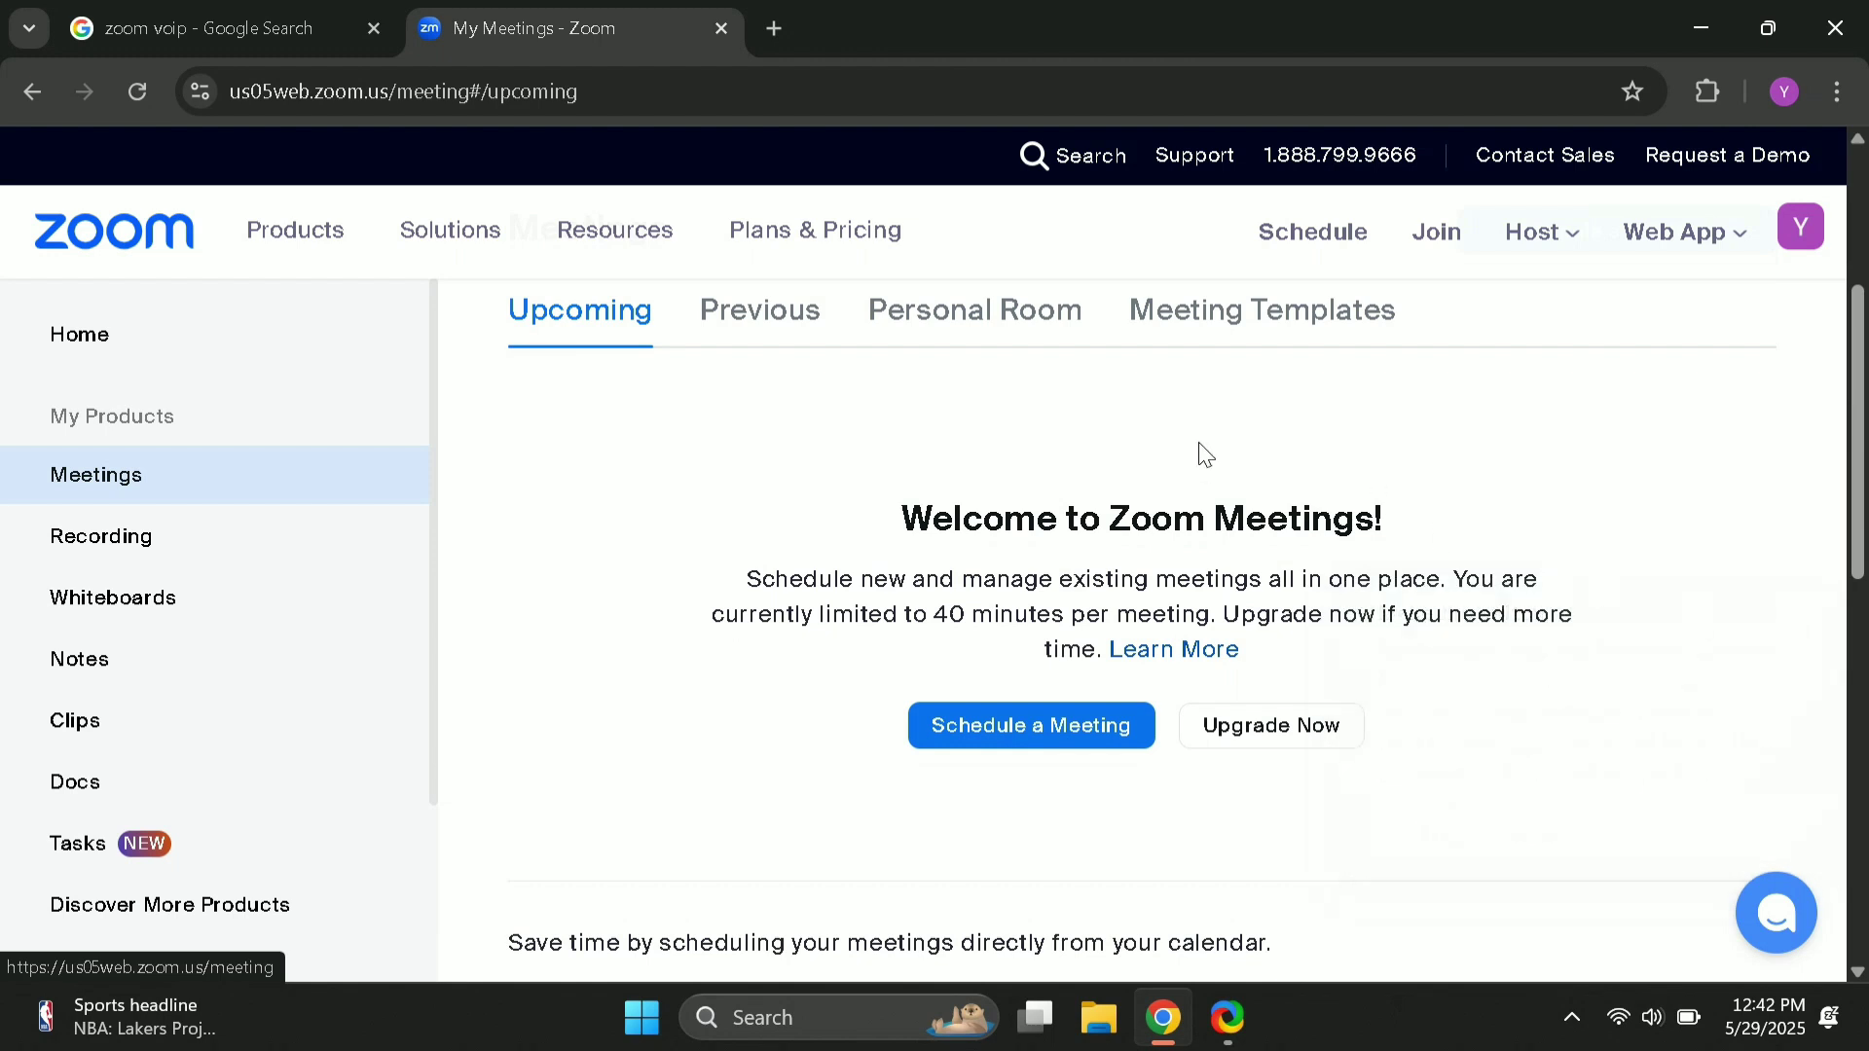
scroll(1205, 453, up, 1)
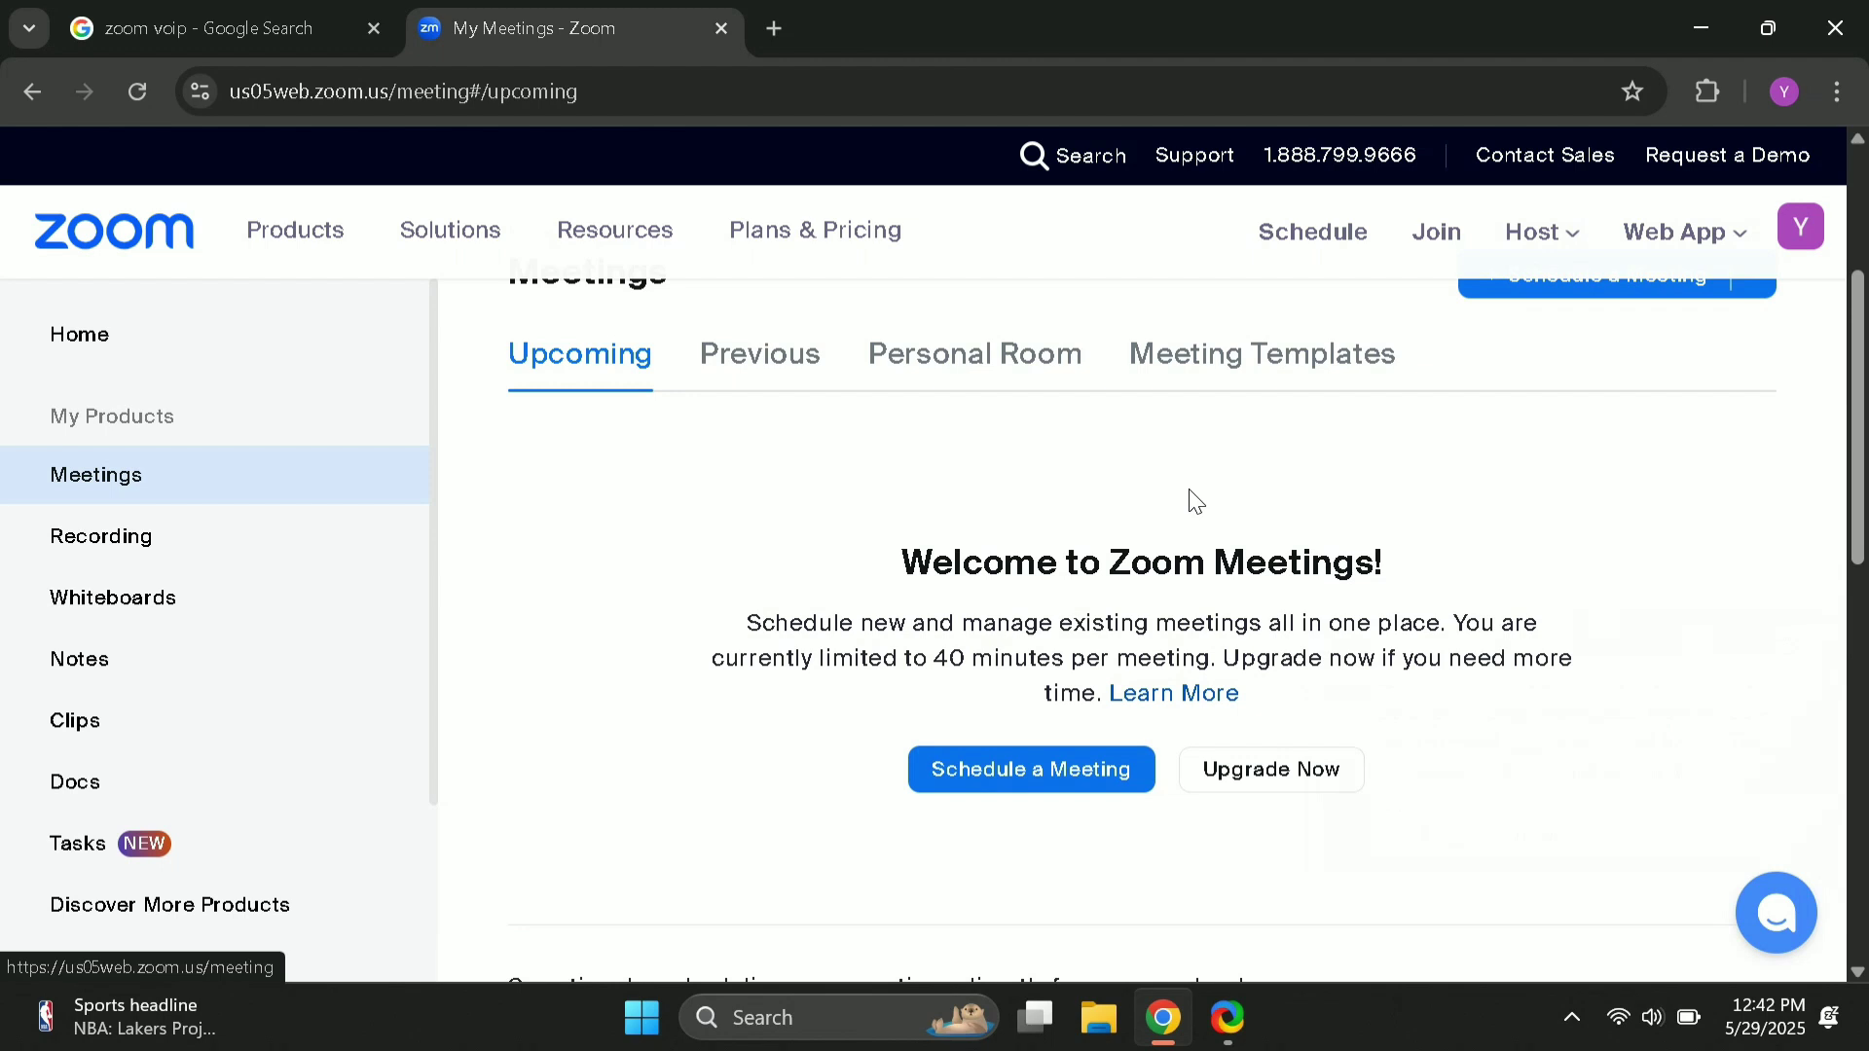
Step: Look over the Upcoming meetings page down to the Microsoft Outlook Plugin and Chrome Extension downloads
scroll(1195, 500, down, 7)
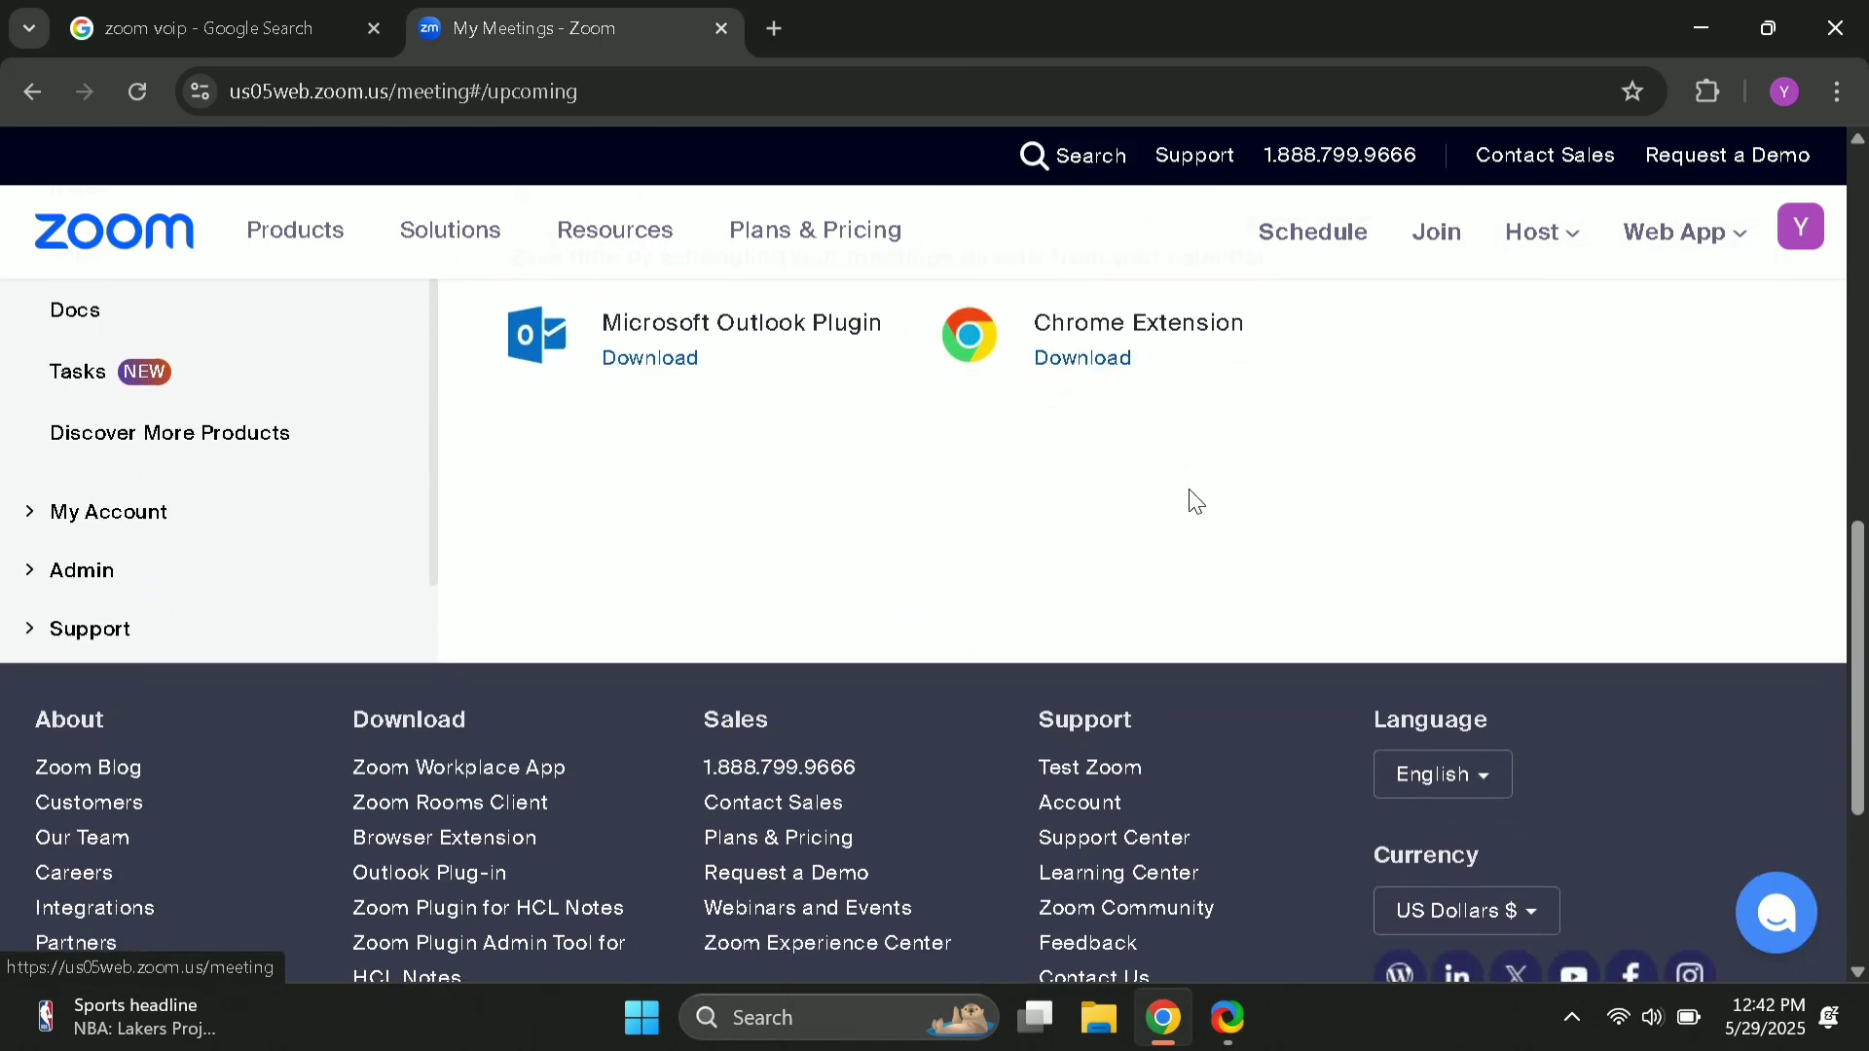
scroll(1191, 504, up, 2)
scroll(1191, 504, up, 3)
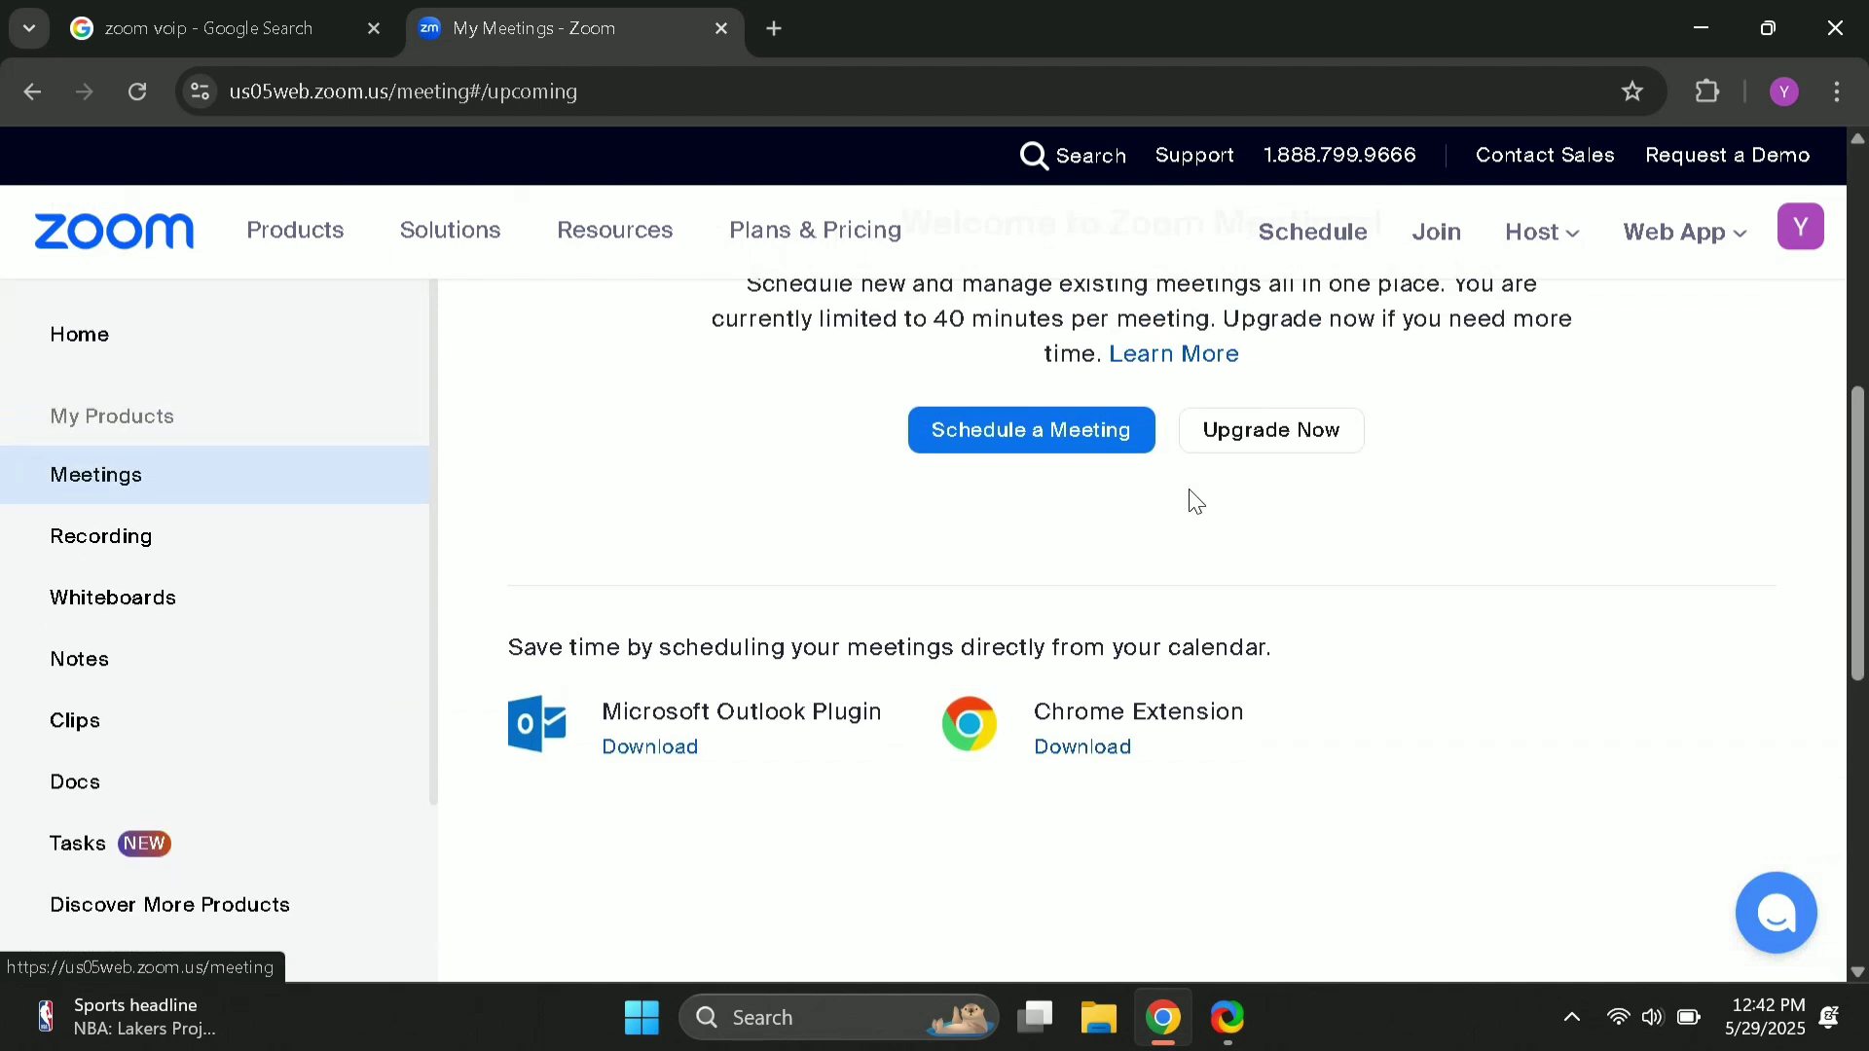
scroll(1135, 330, up, 2)
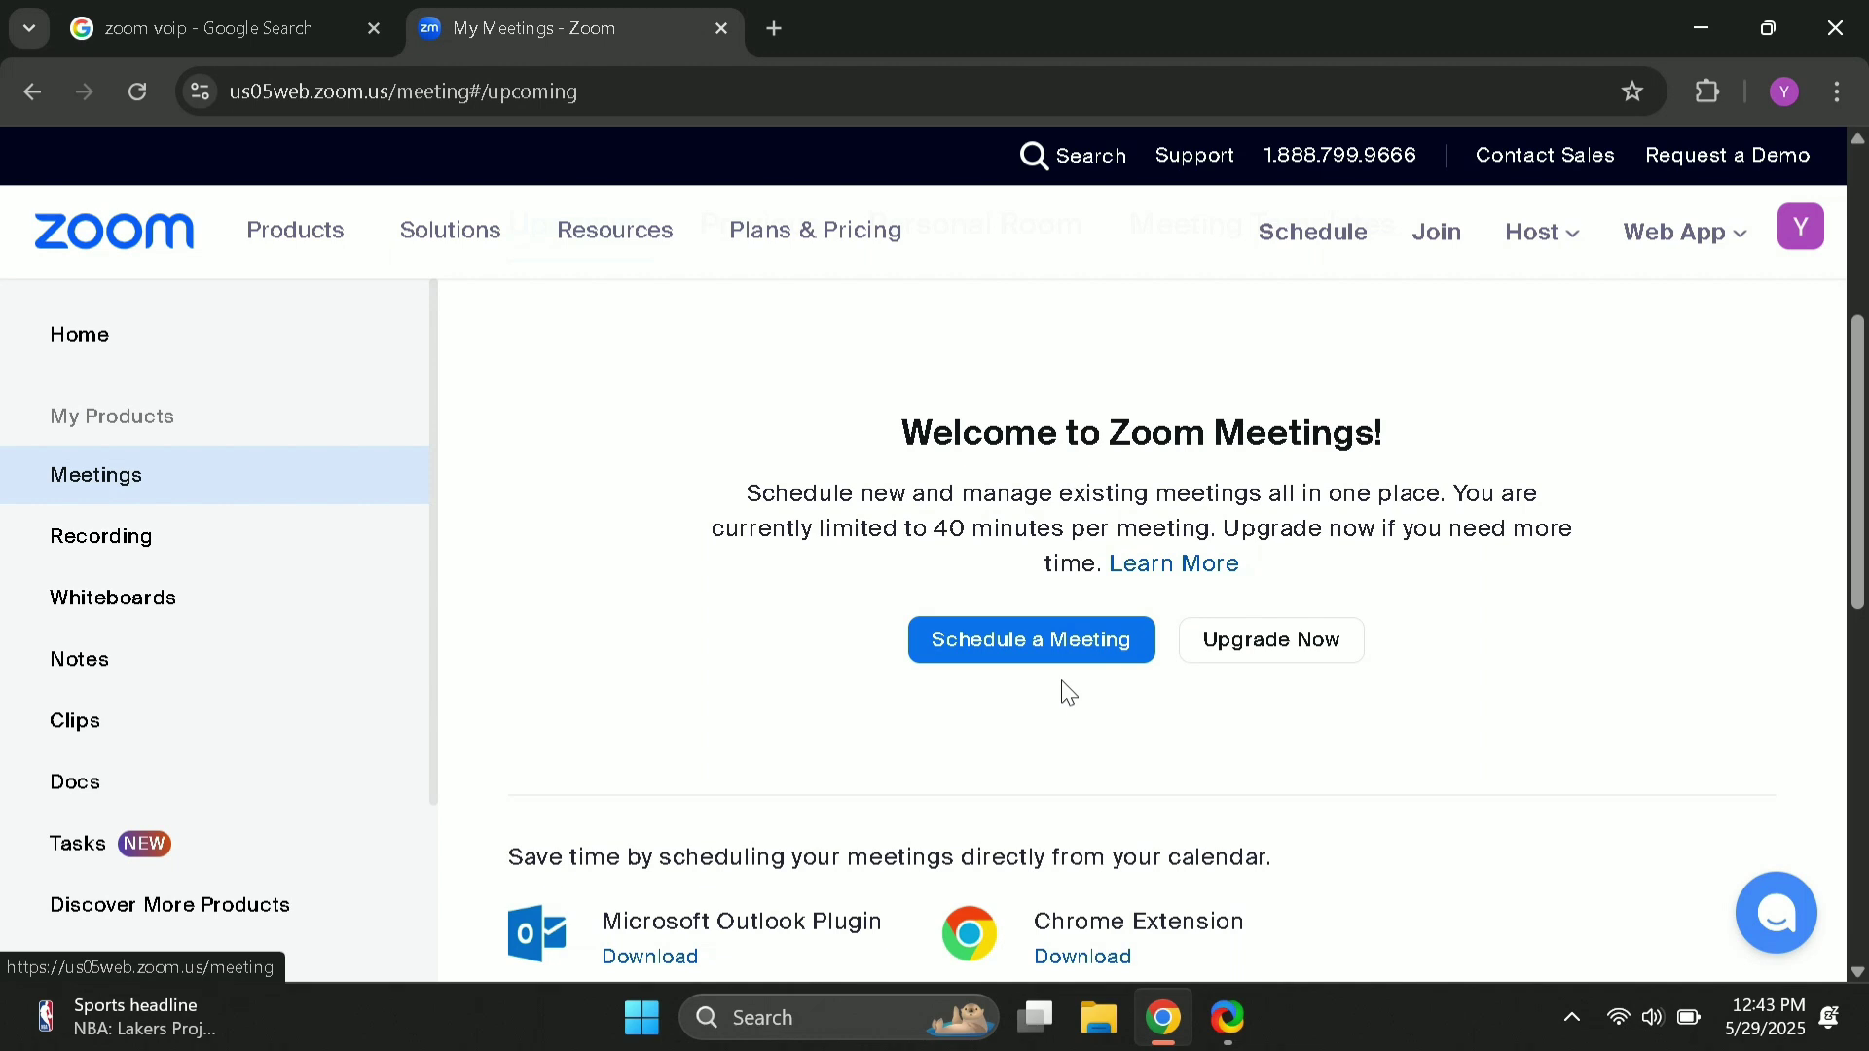
Step: Open the Schedule Meeting form and review its topic, date, duration and time zone fields
click(980, 635)
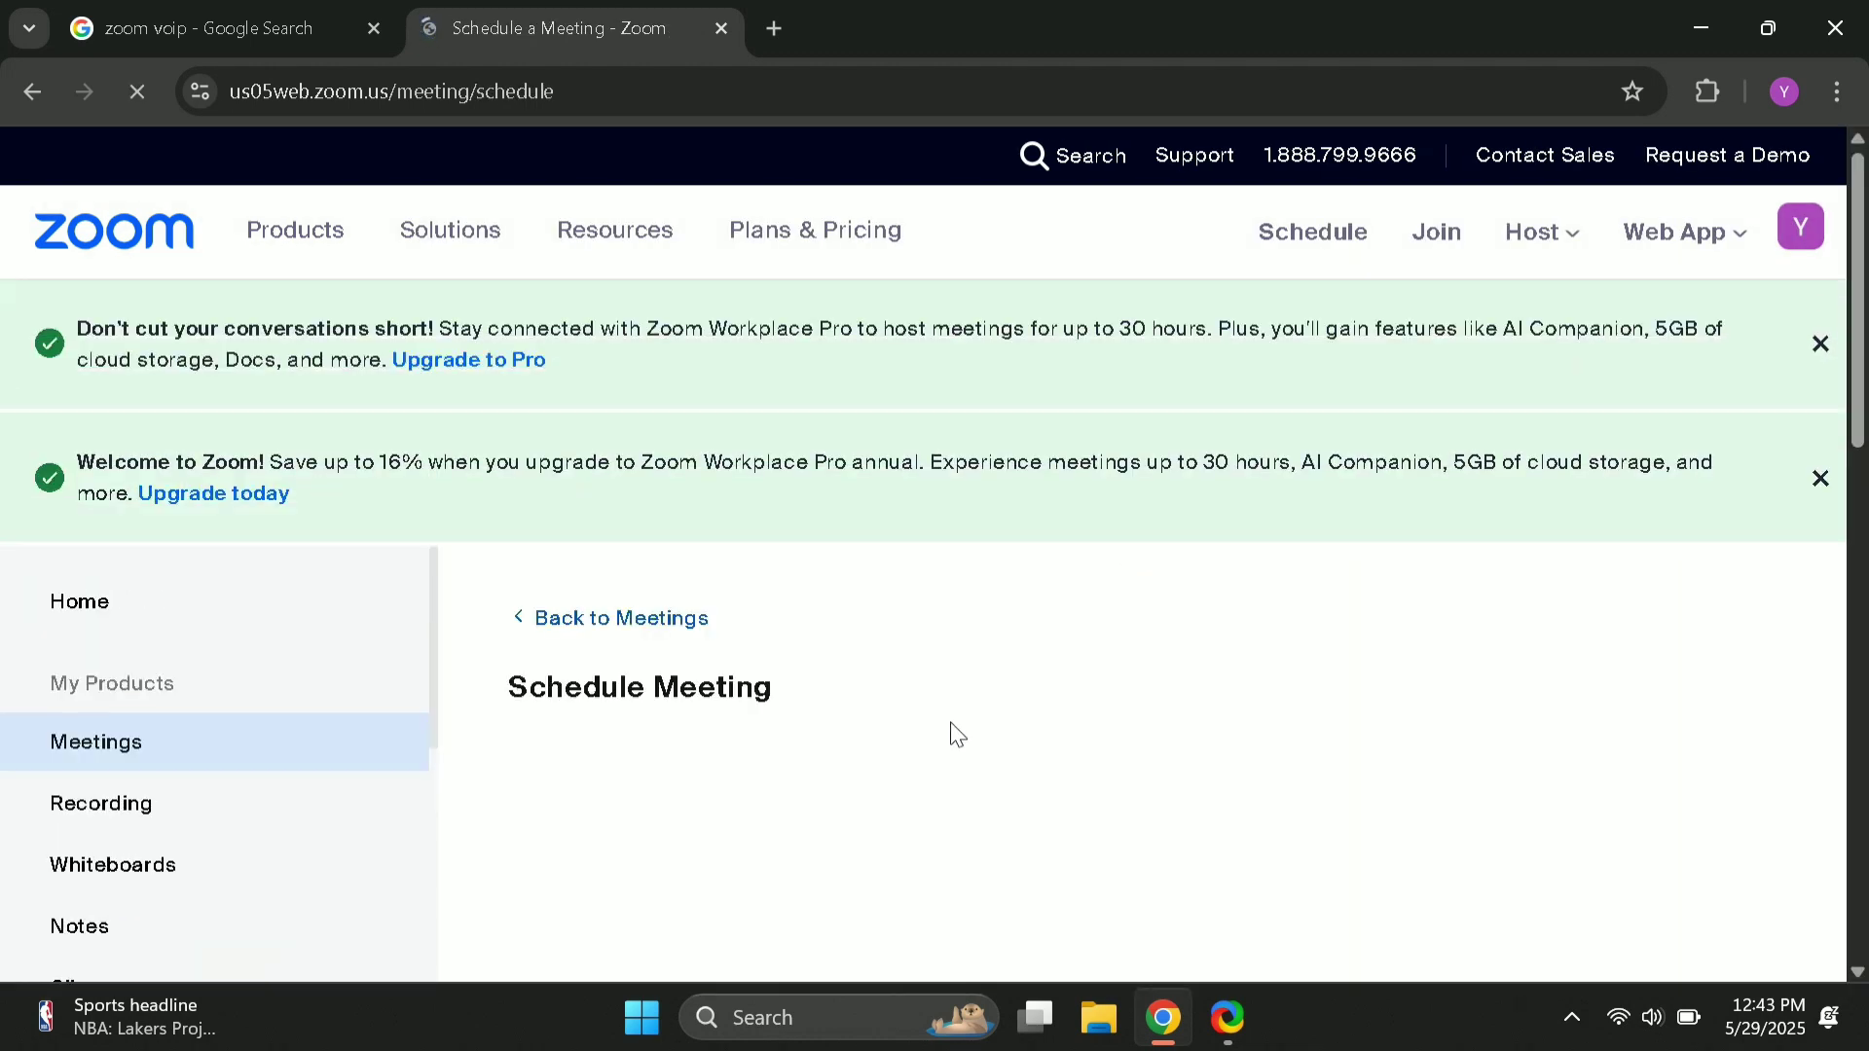
scroll(956, 736, down, 5)
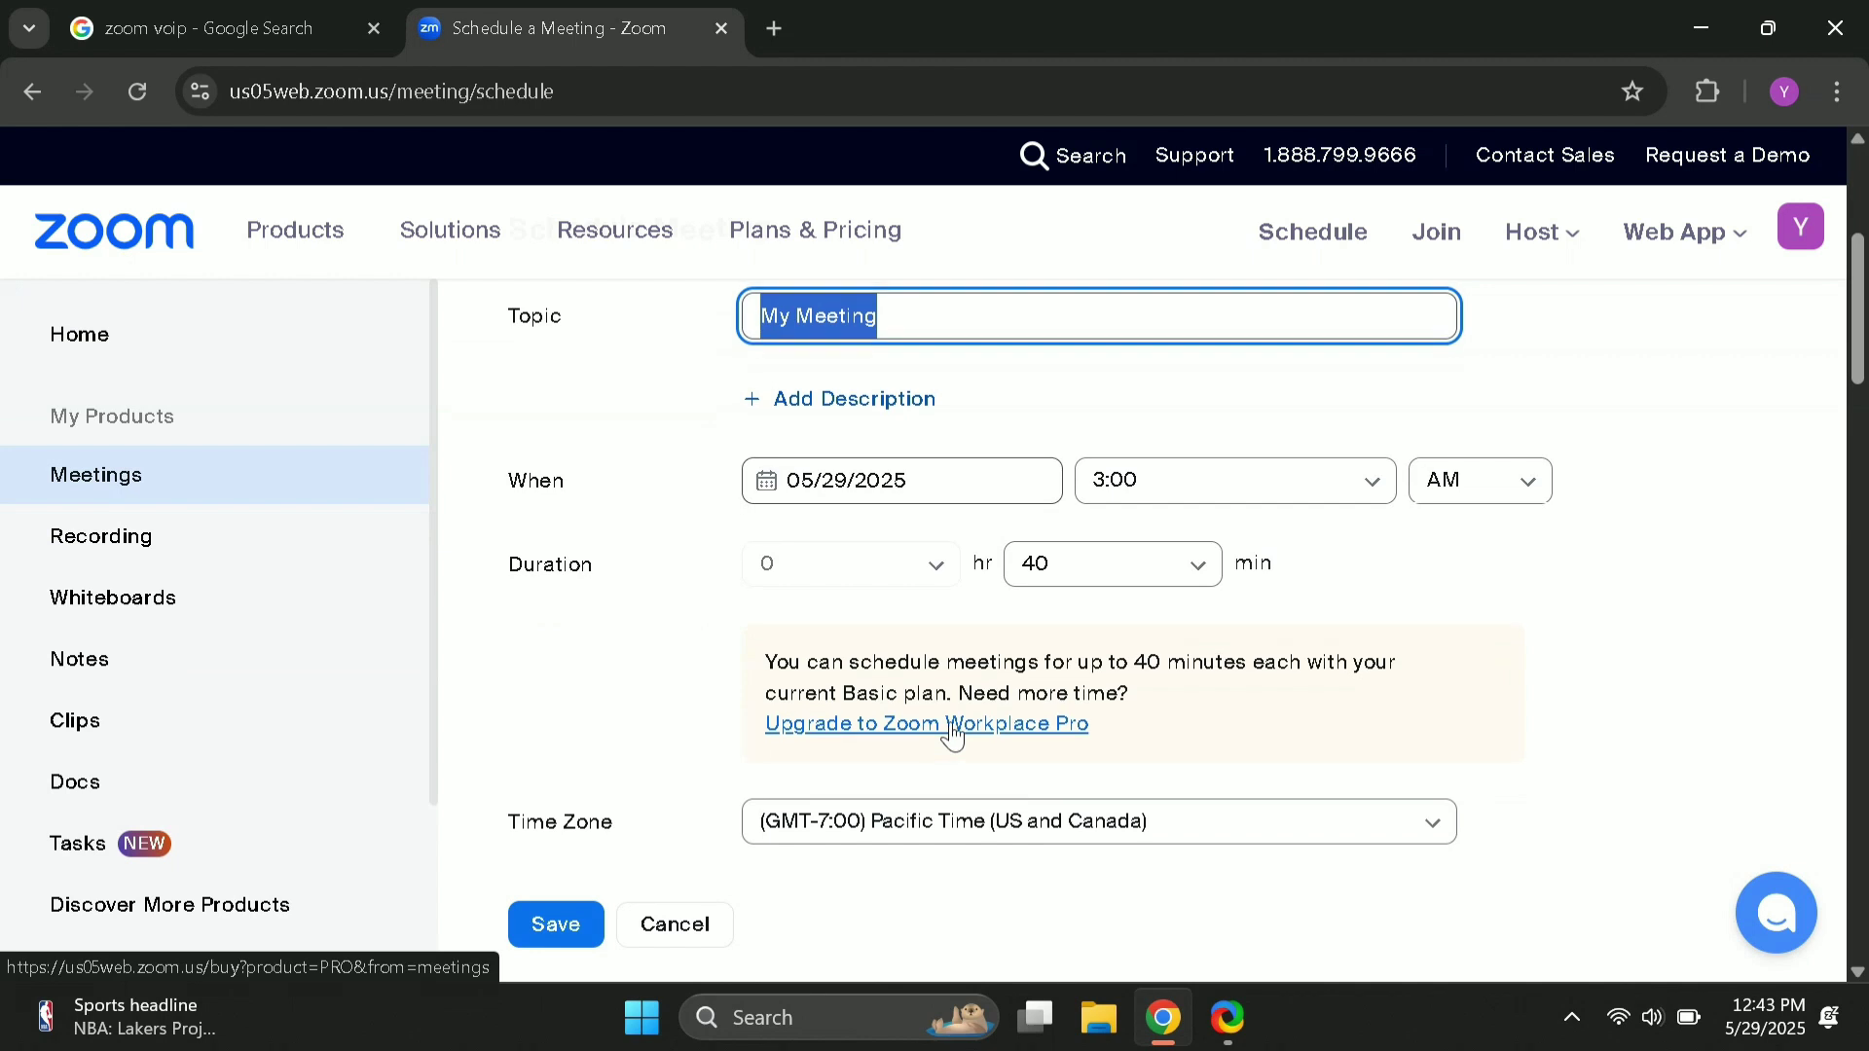
scroll(953, 732, up, 1)
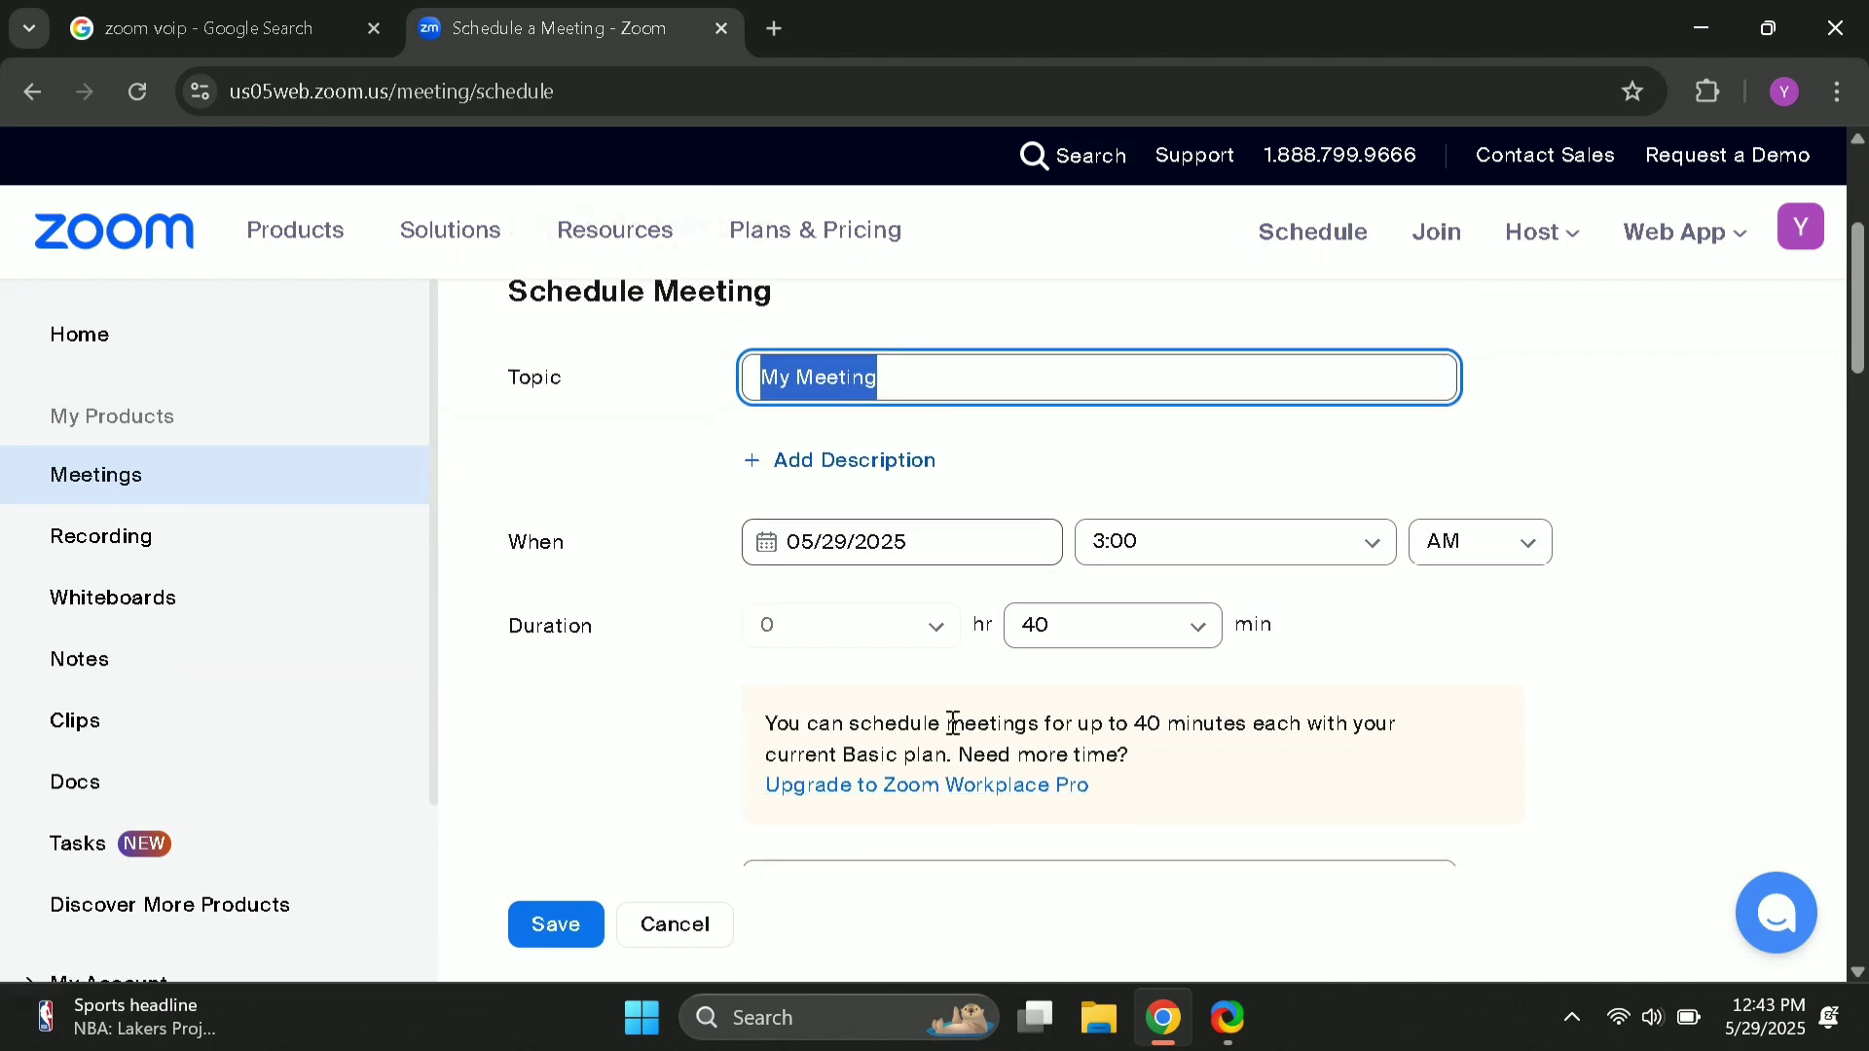
Step: Return to the account home page and look over its Enhance your meetings, Your Activity and Meetings cards
click(27, 93)
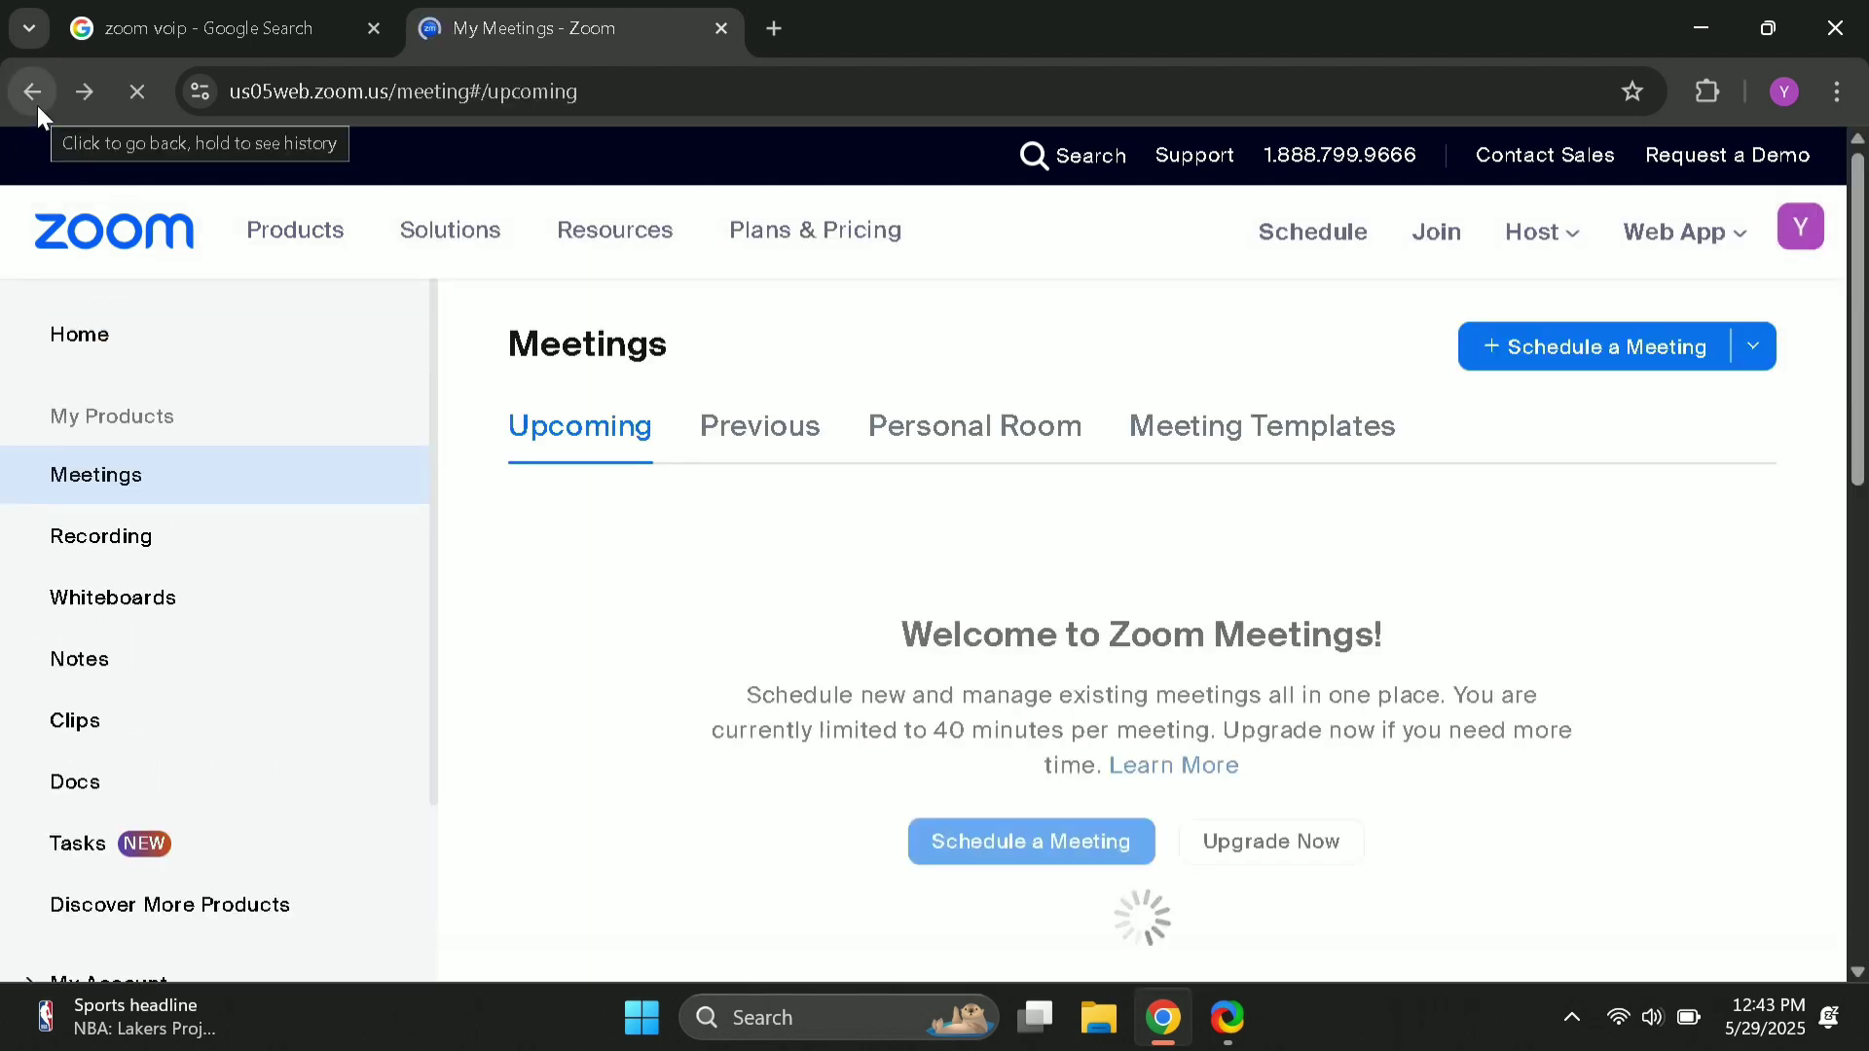
click(37, 105)
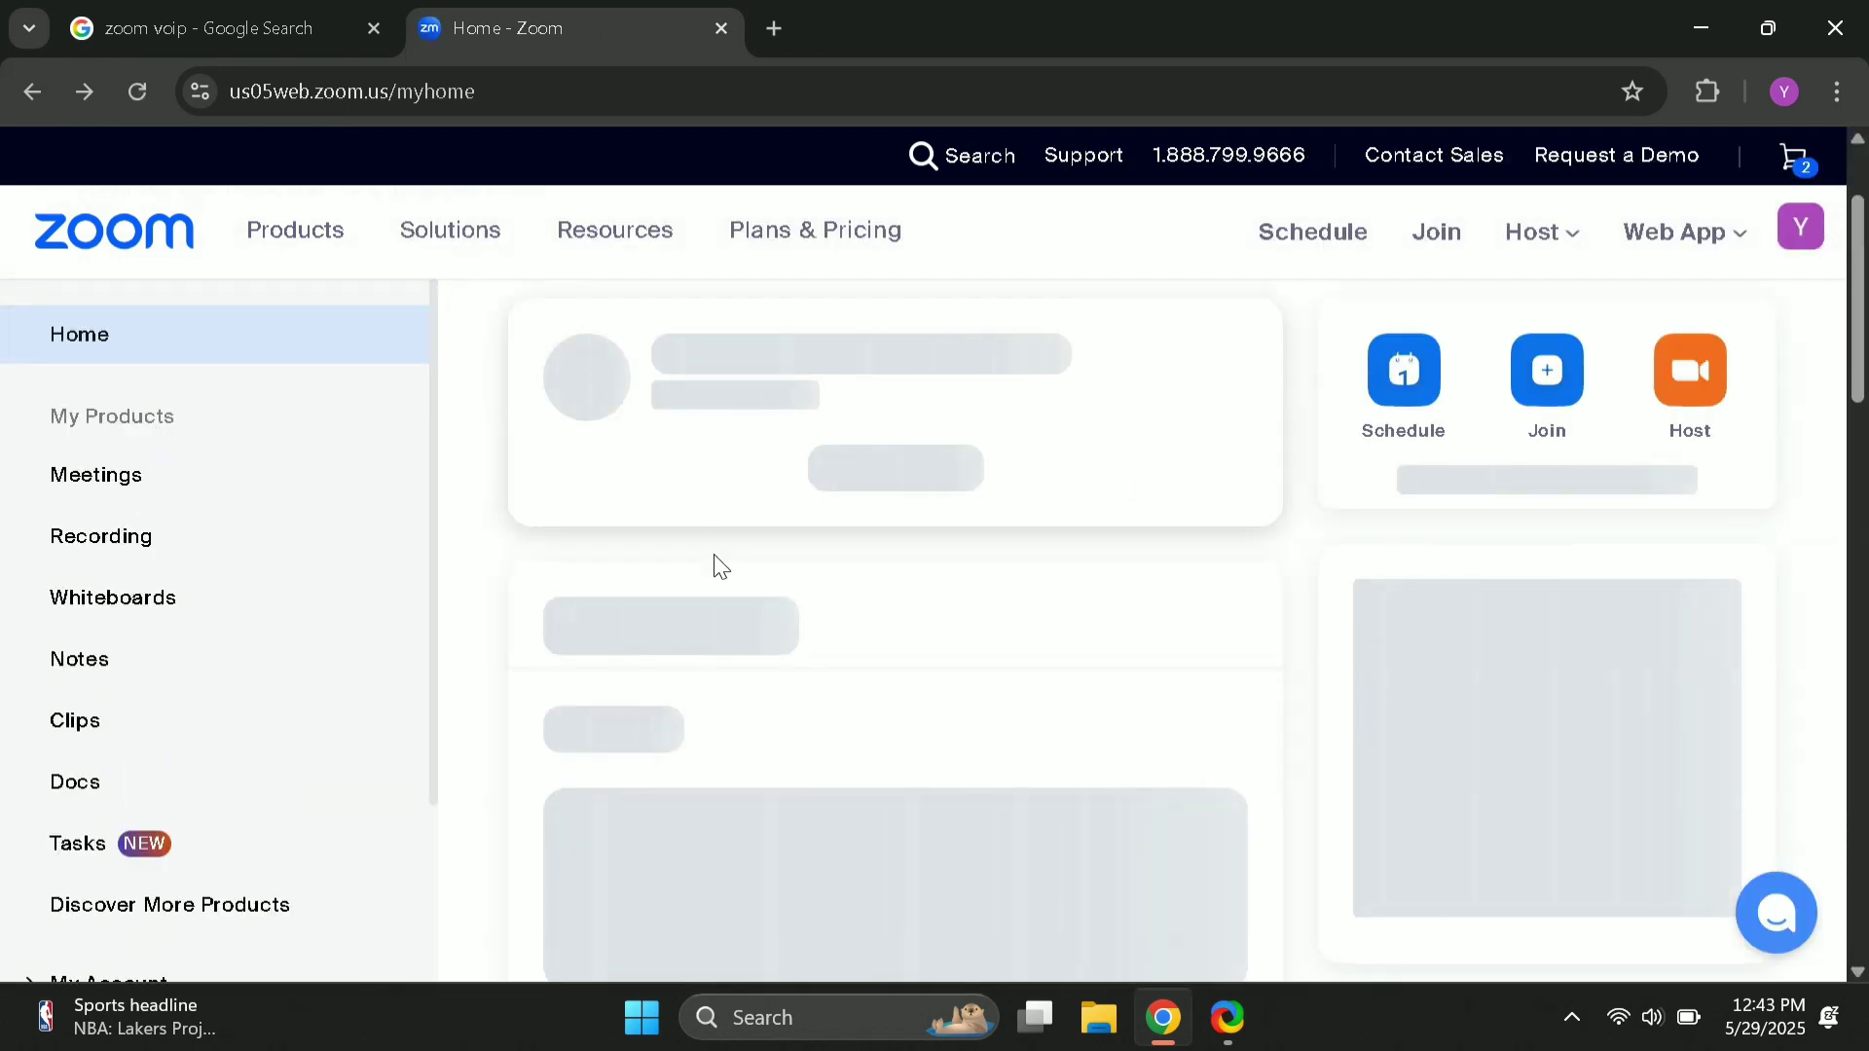
scroll(715, 553, down, 1)
scroll(714, 553, down, 1)
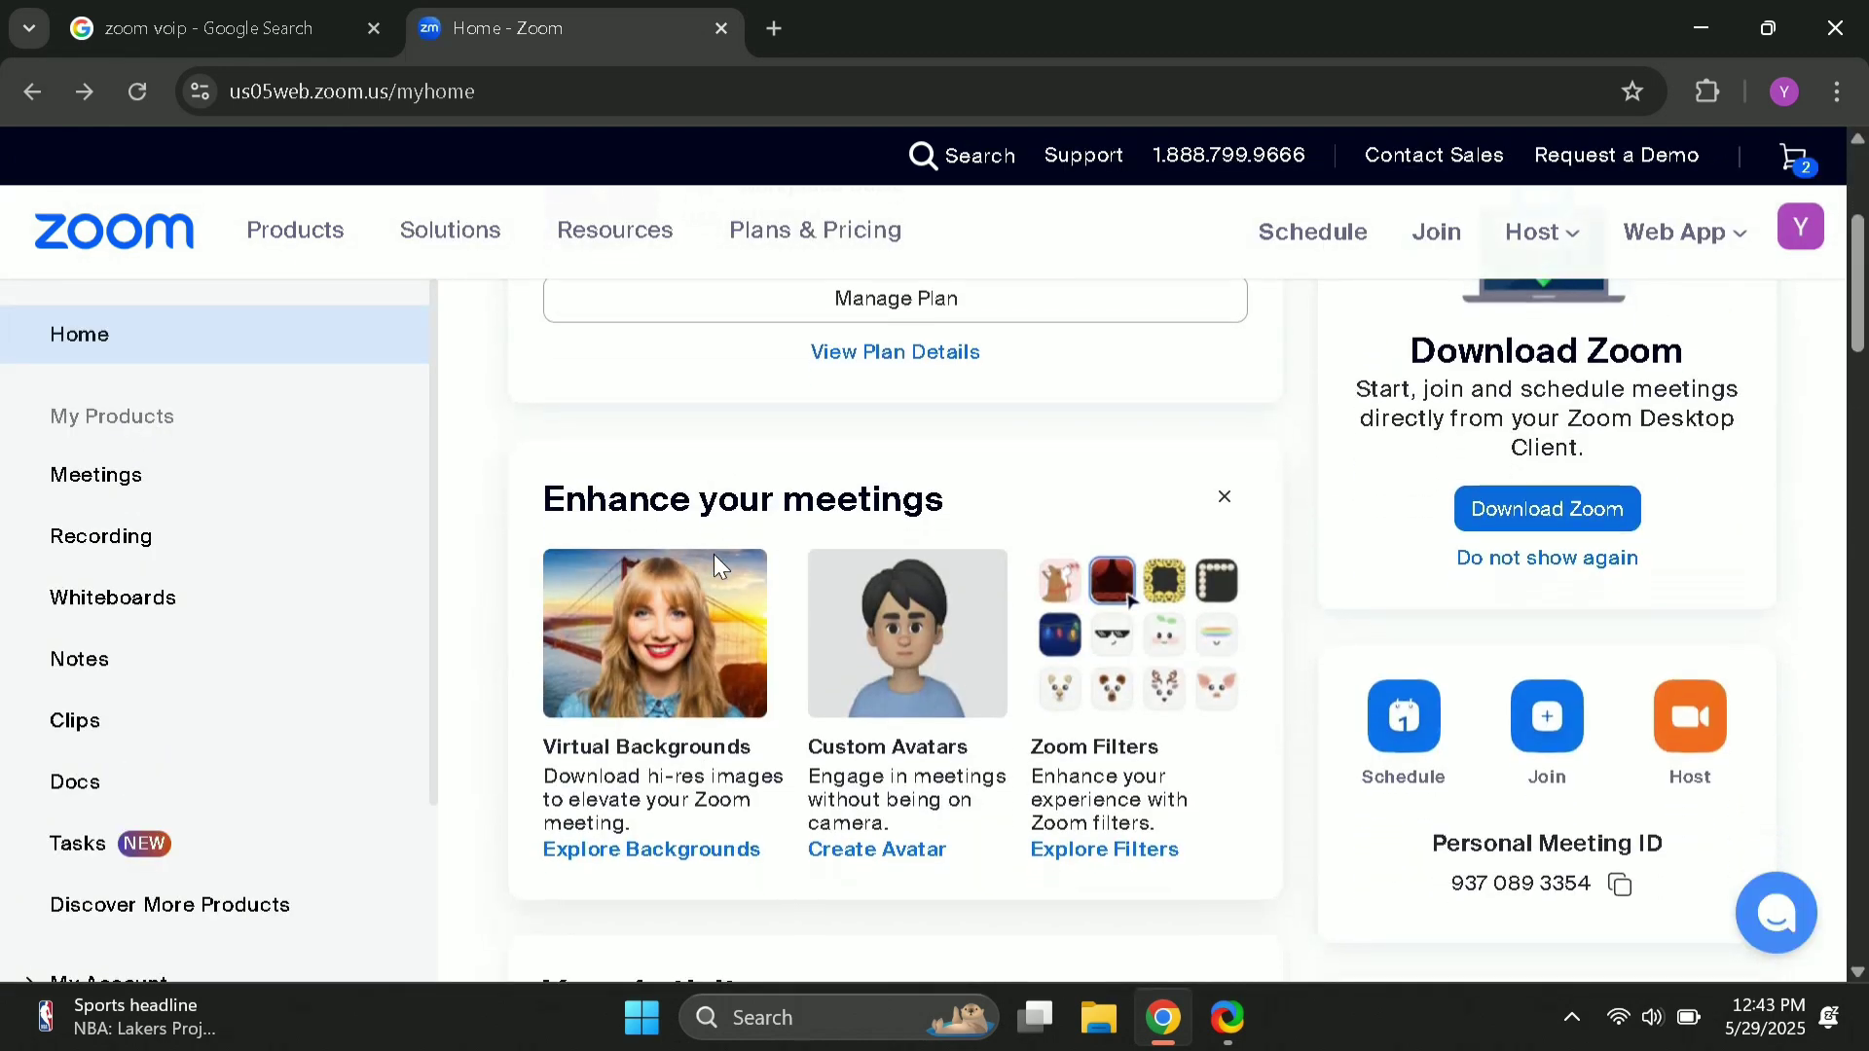
scroll(715, 553, down, 1)
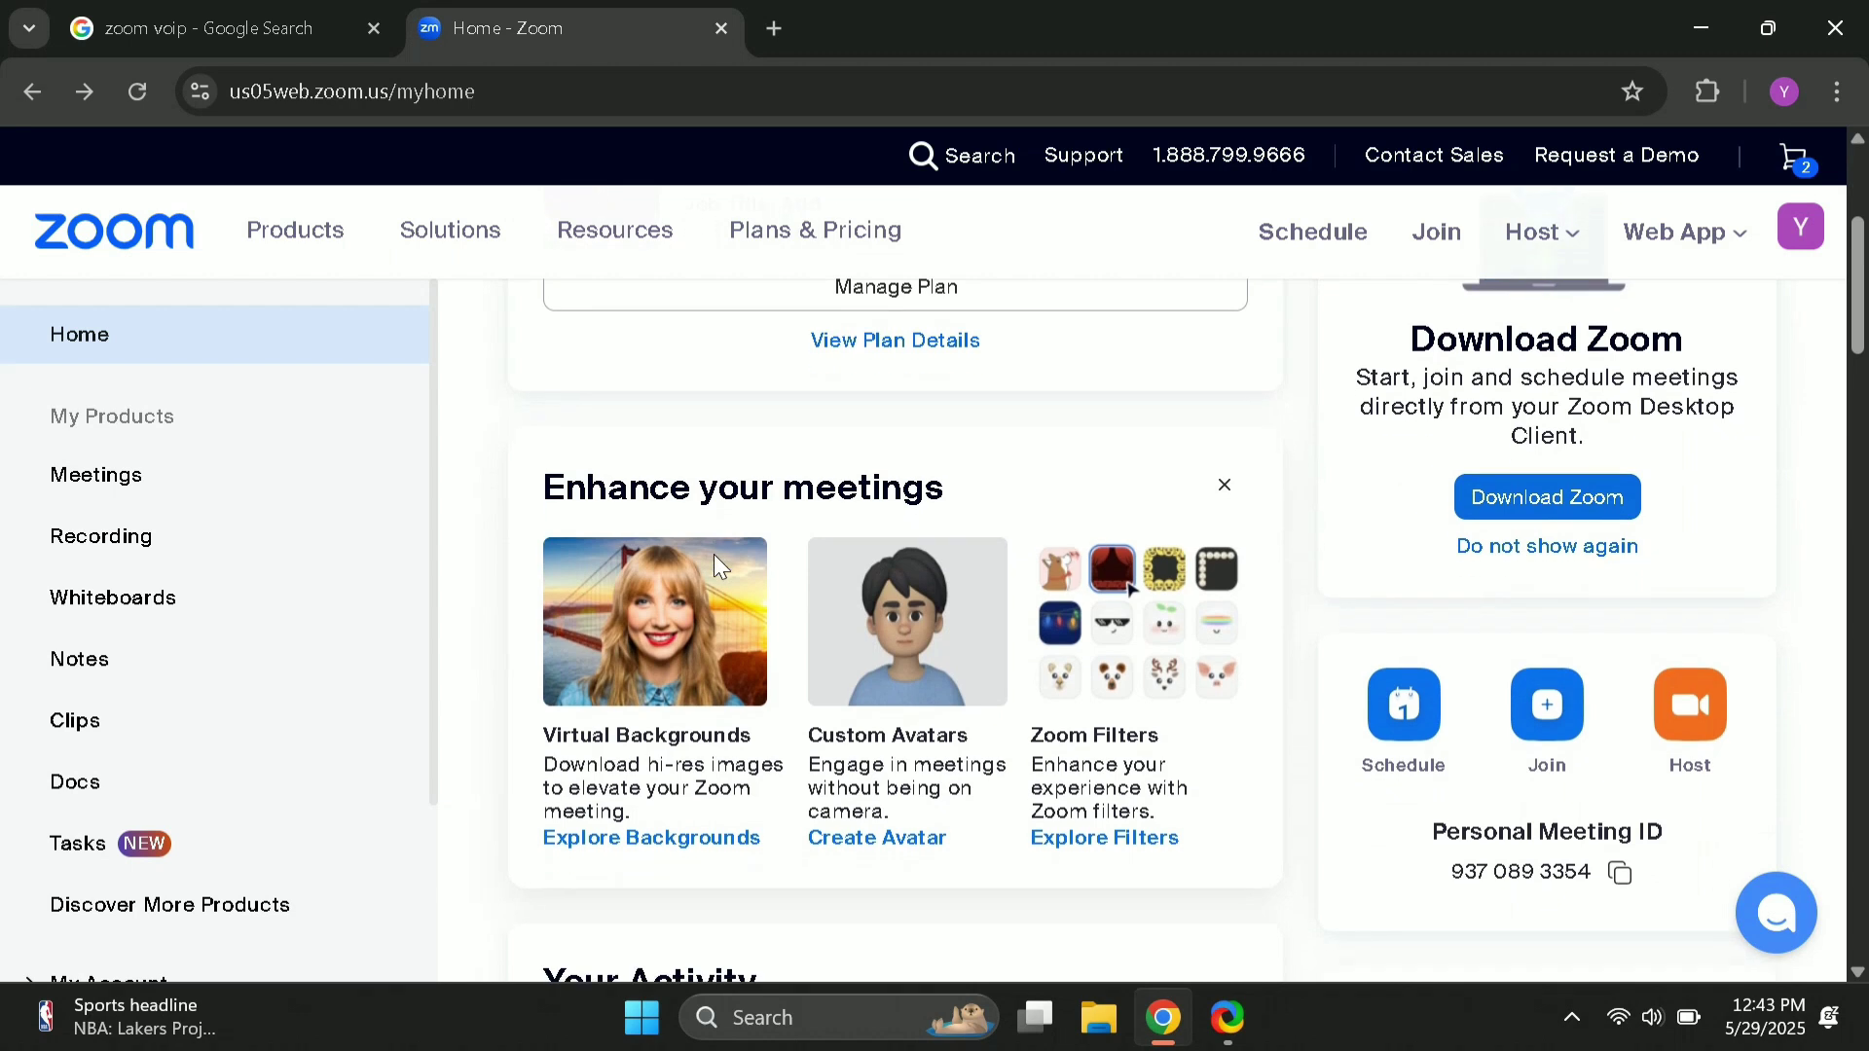
scroll(714, 553, down, 2)
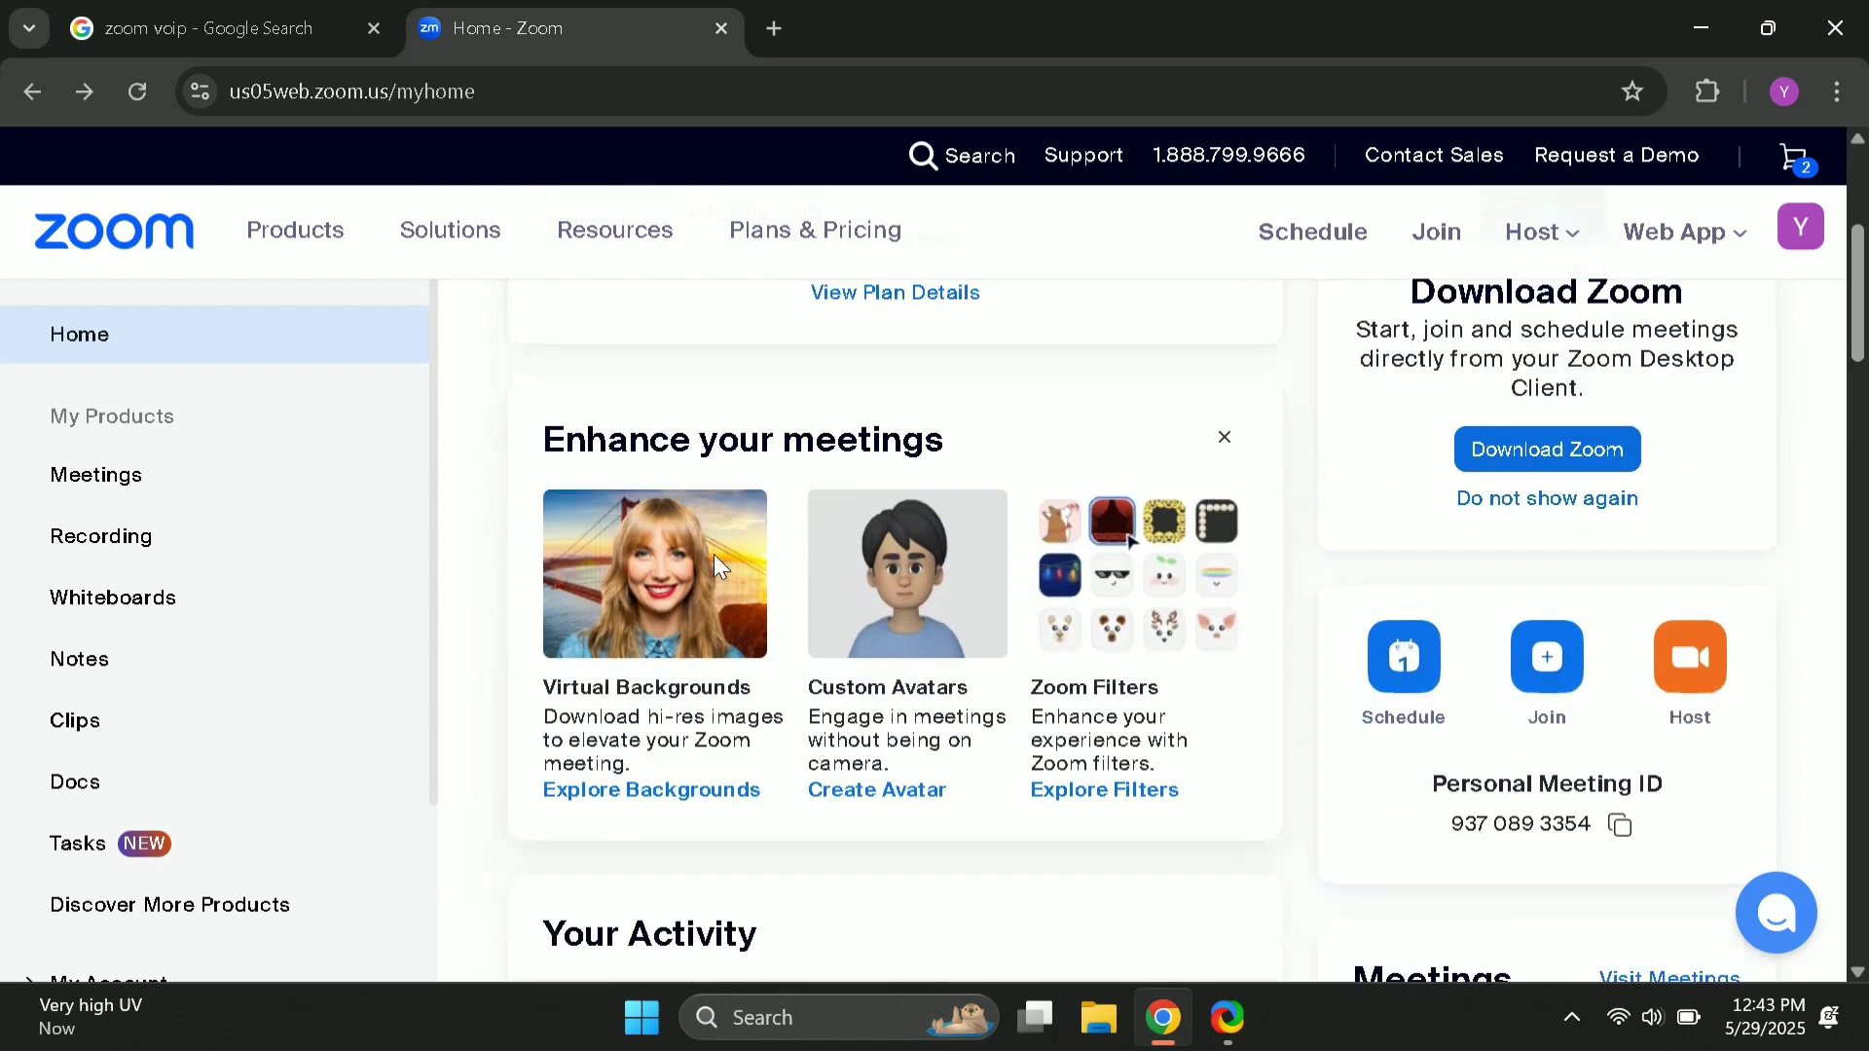
scroll(714, 552, down, 1)
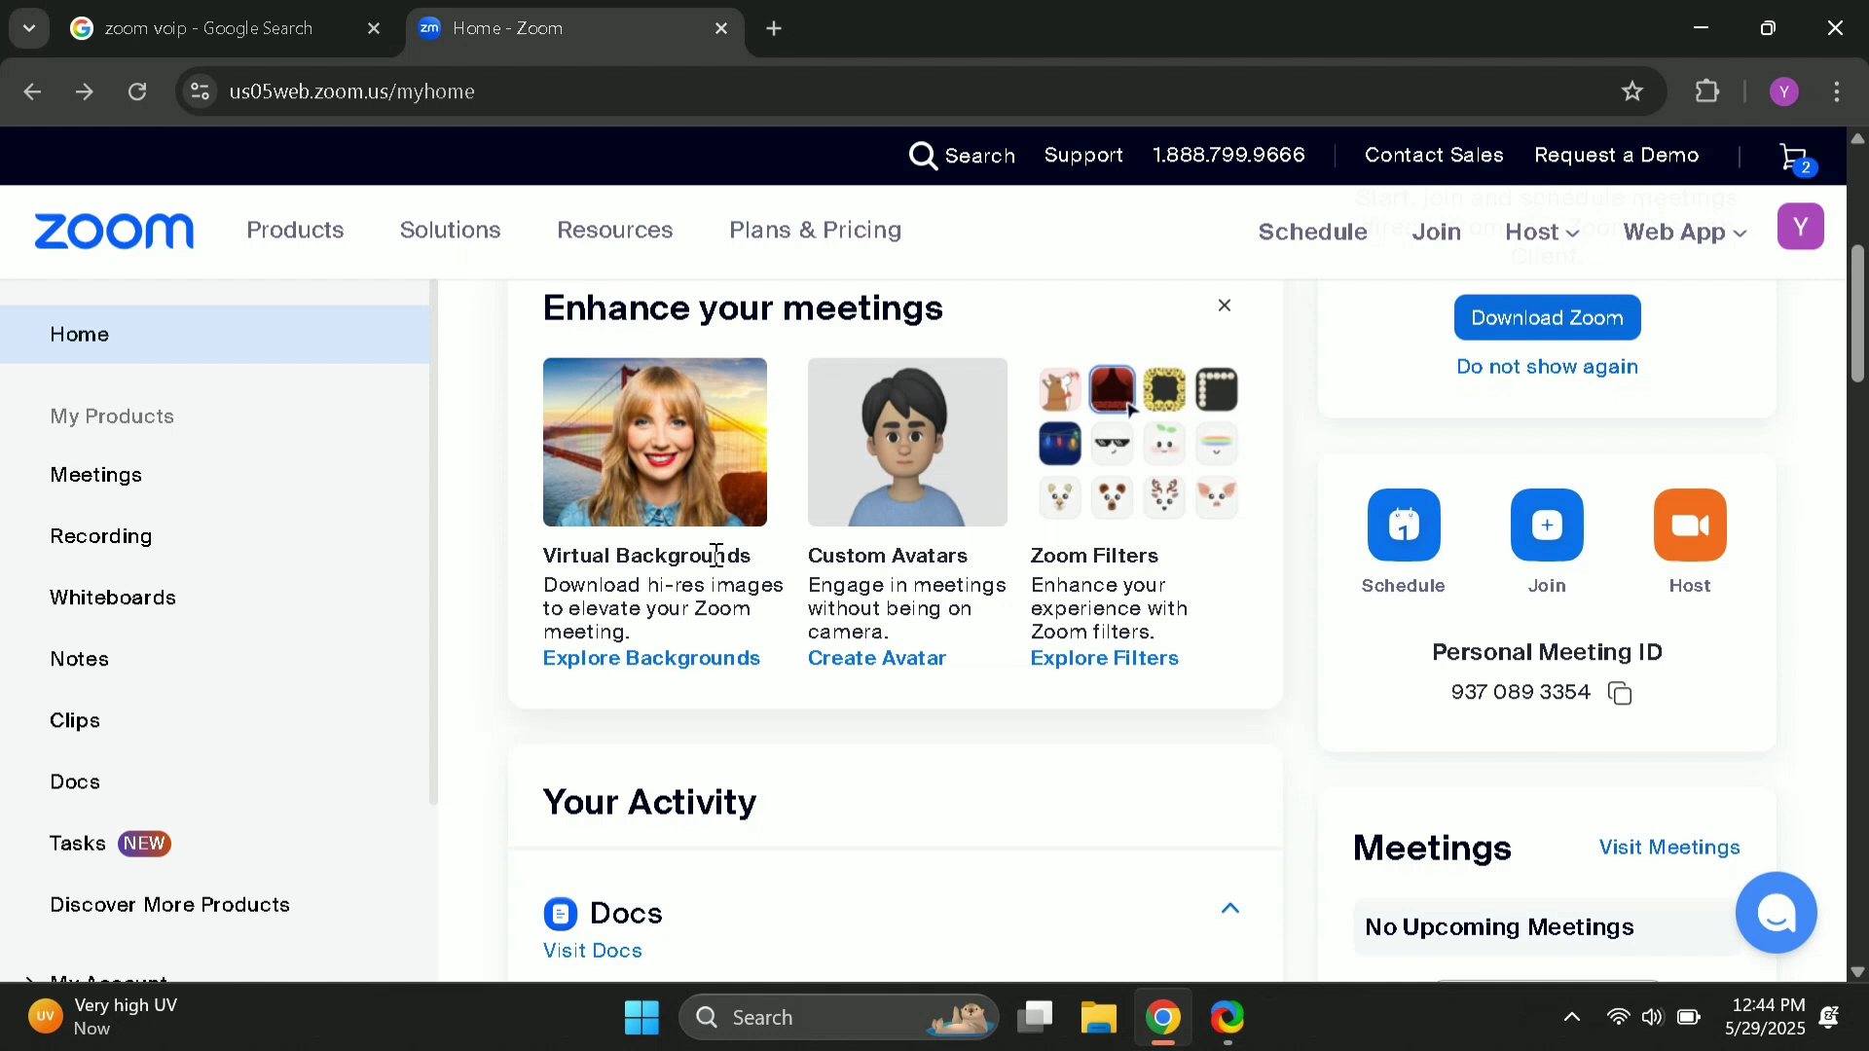
scroll(716, 554, down, 1)
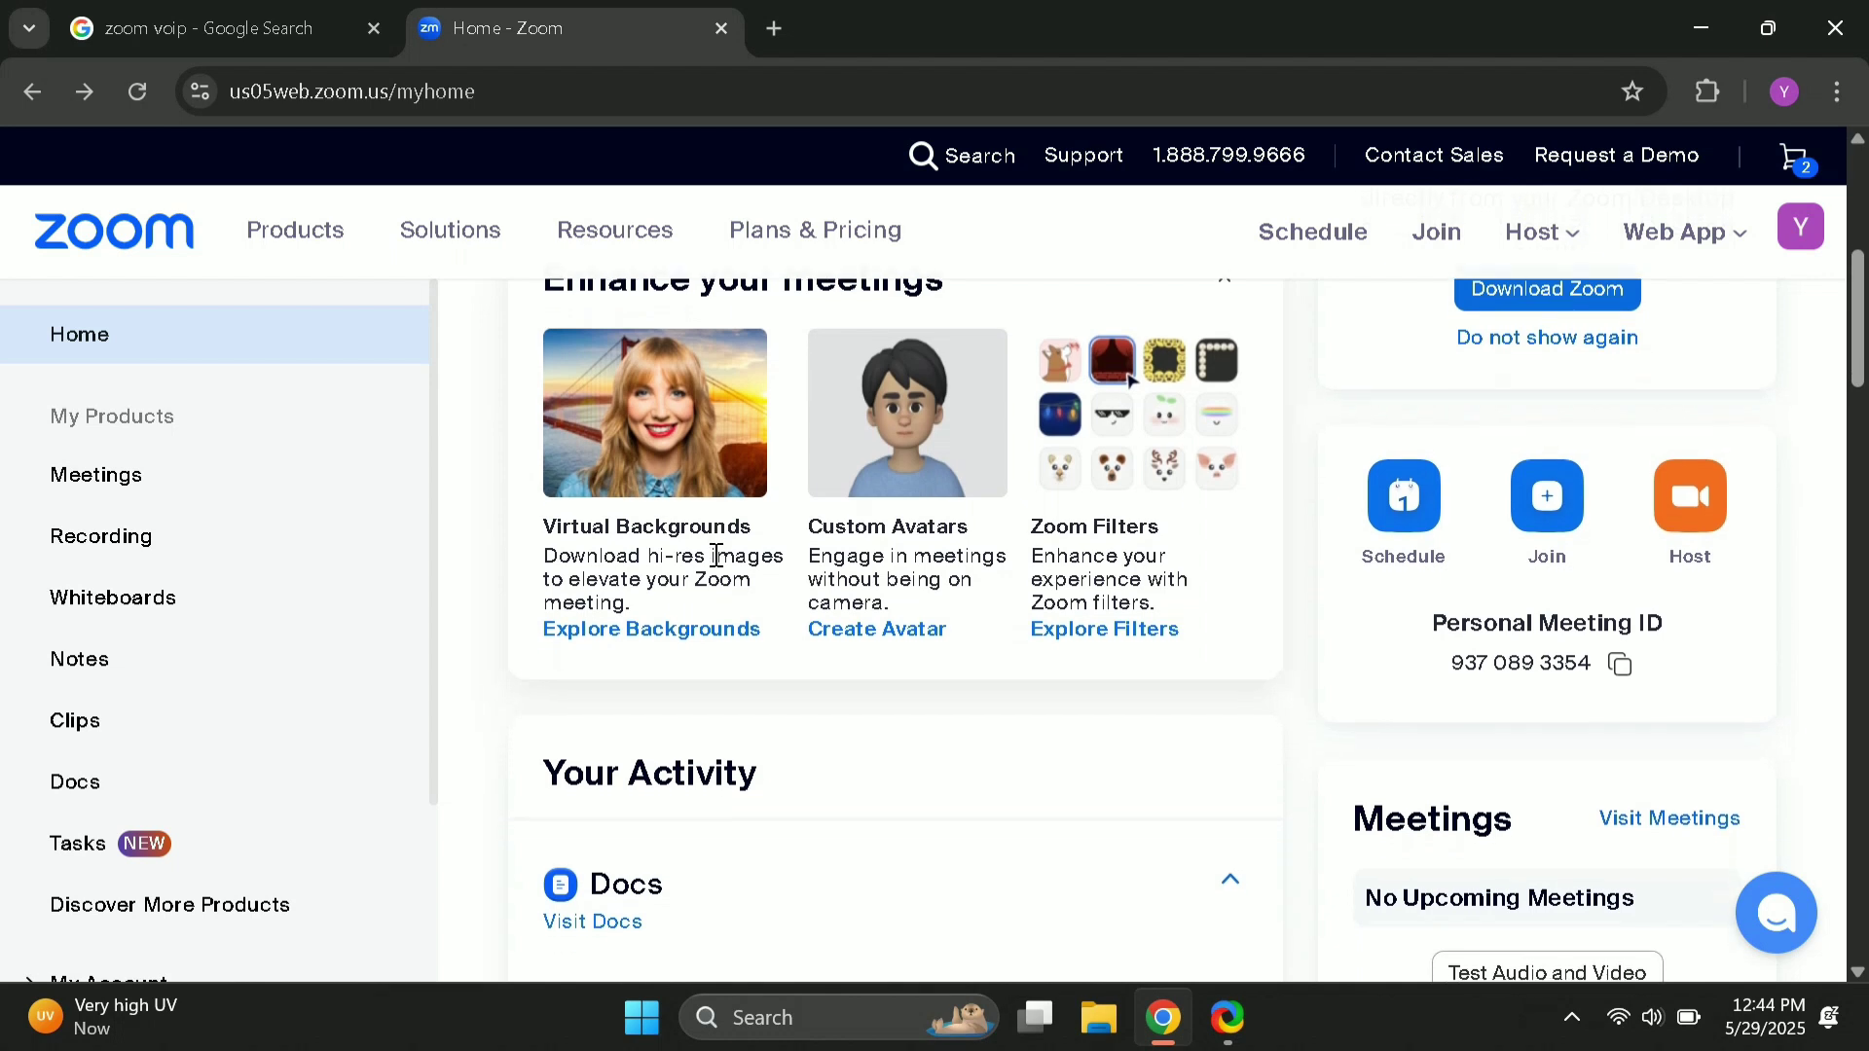
scroll(717, 555, up, 1)
scroll(716, 555, up, 1)
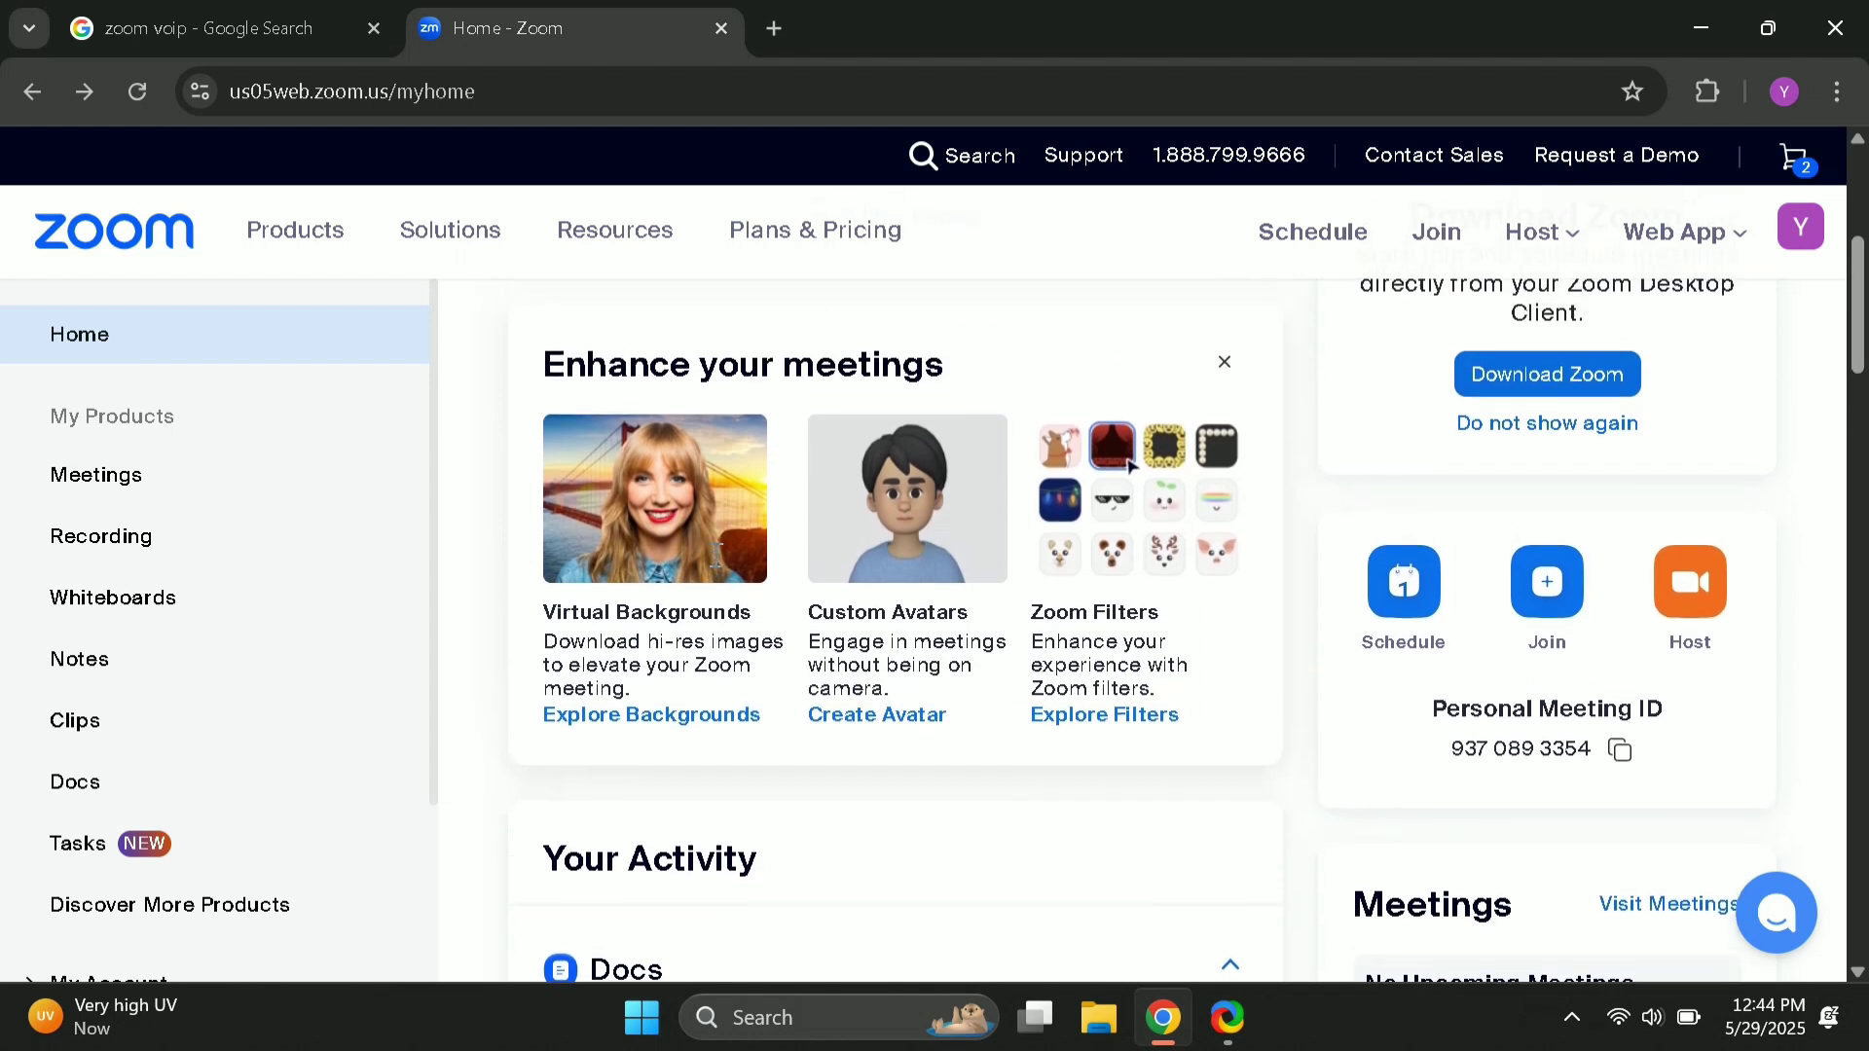
scroll(716, 555, down, 2)
scroll(717, 555, down, 1)
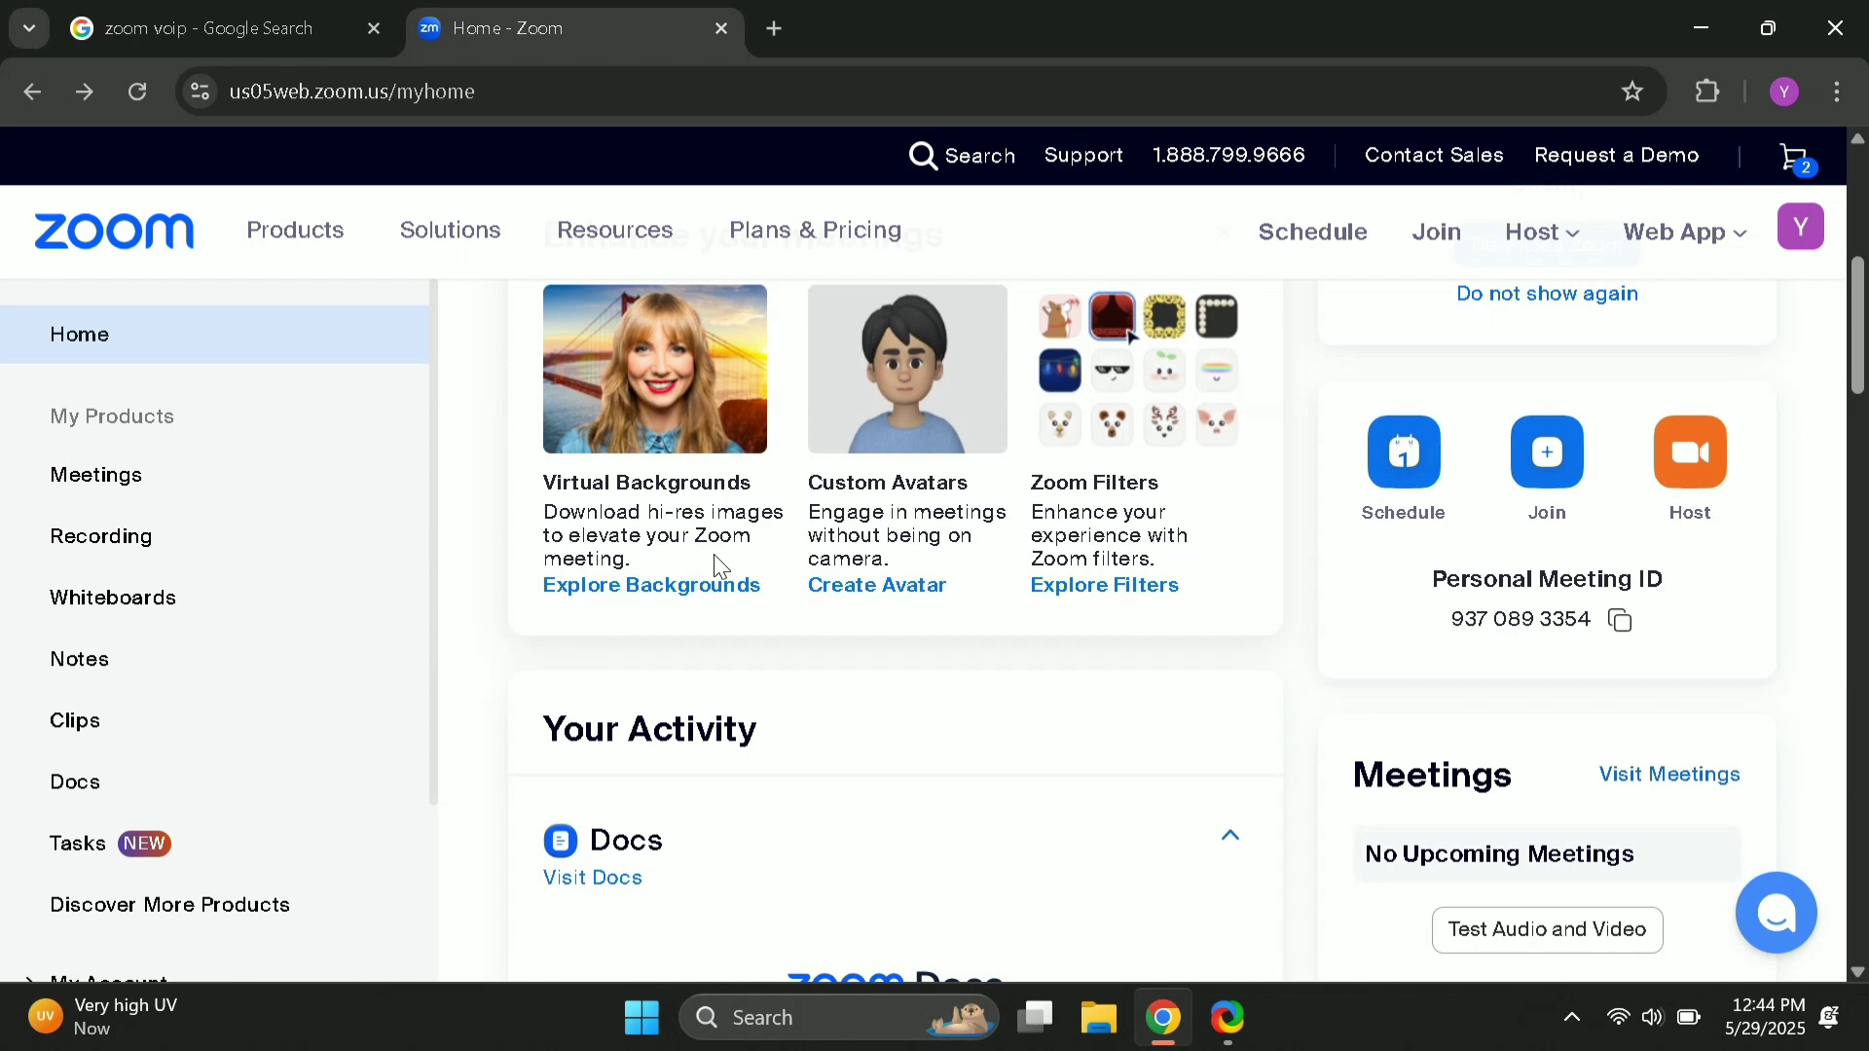
Step: Look over the account's product list and the Docs and Clips entries under Your Activity
scroll(160, 488, down, 3)
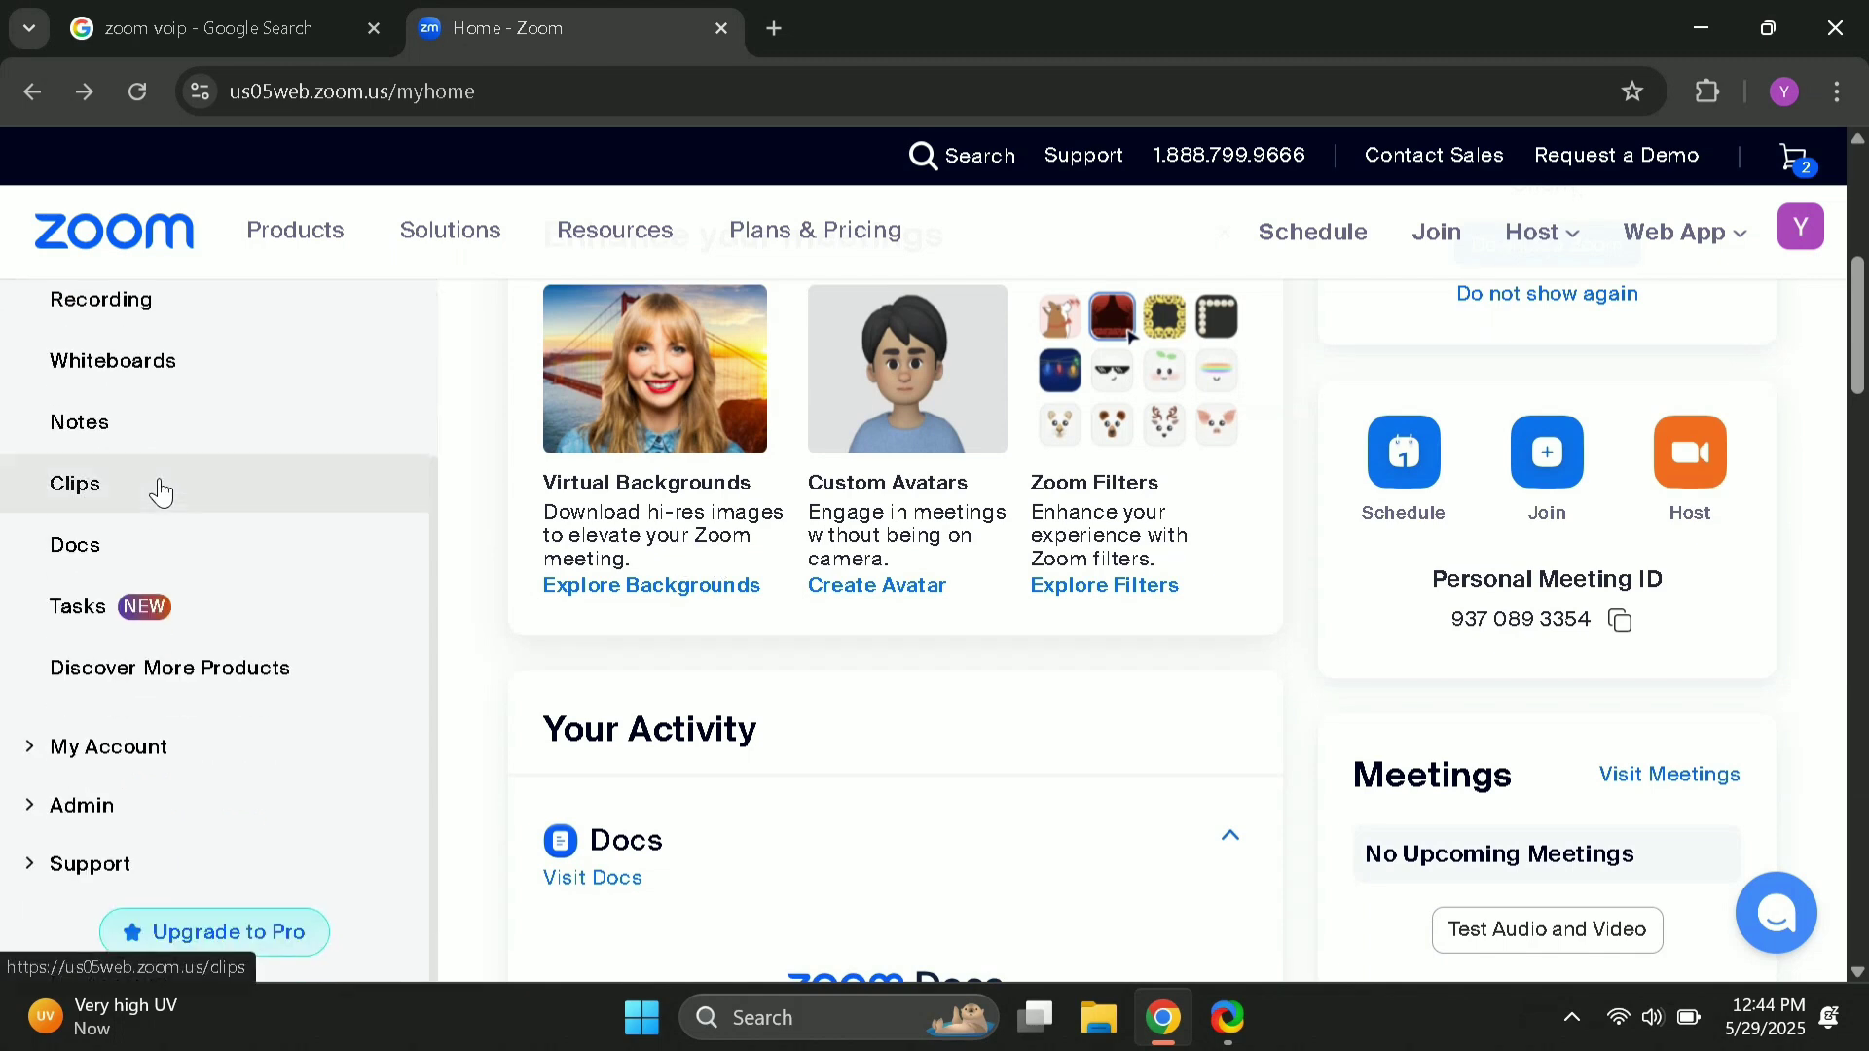
scroll(160, 489, down, 2)
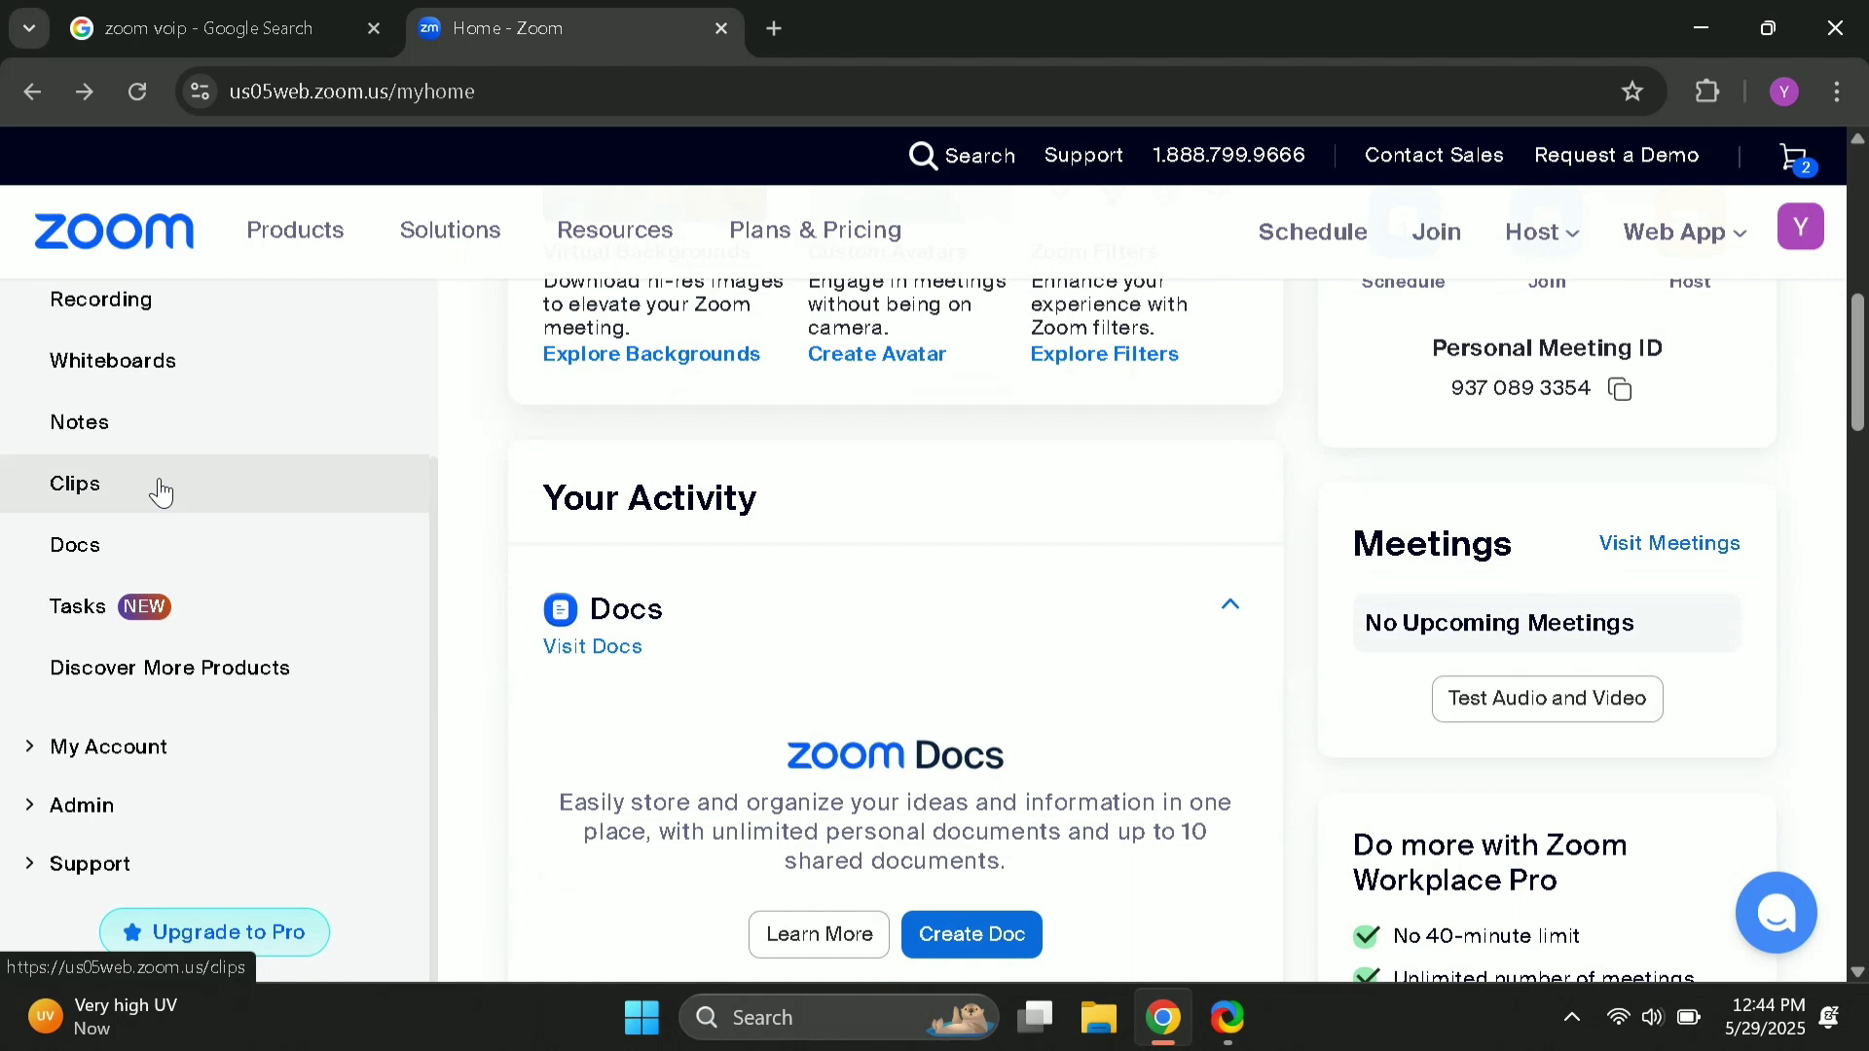
scroll(156, 488, down, 2)
scroll(88, 640, down, 1)
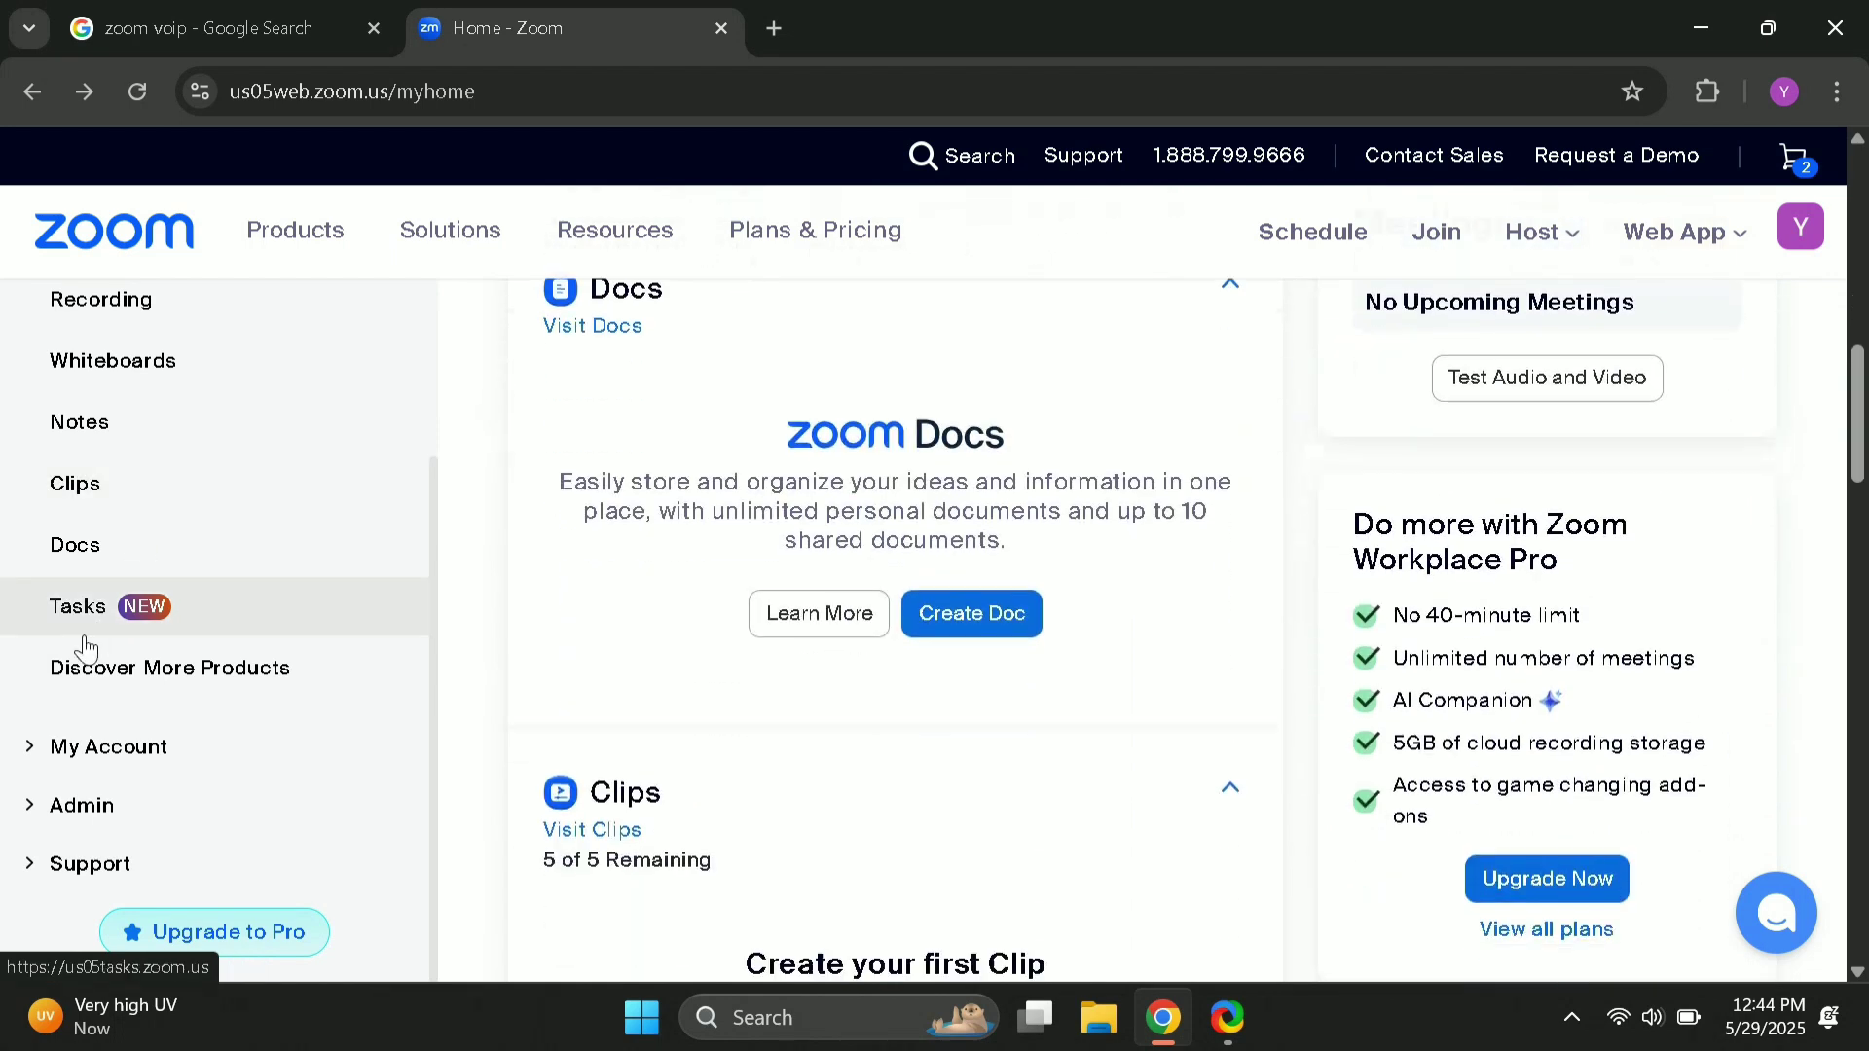
Step: Expand the My Account and Admin navigation sections and look over the entries in each
click(44, 768)
scroll(43, 771, down, 2)
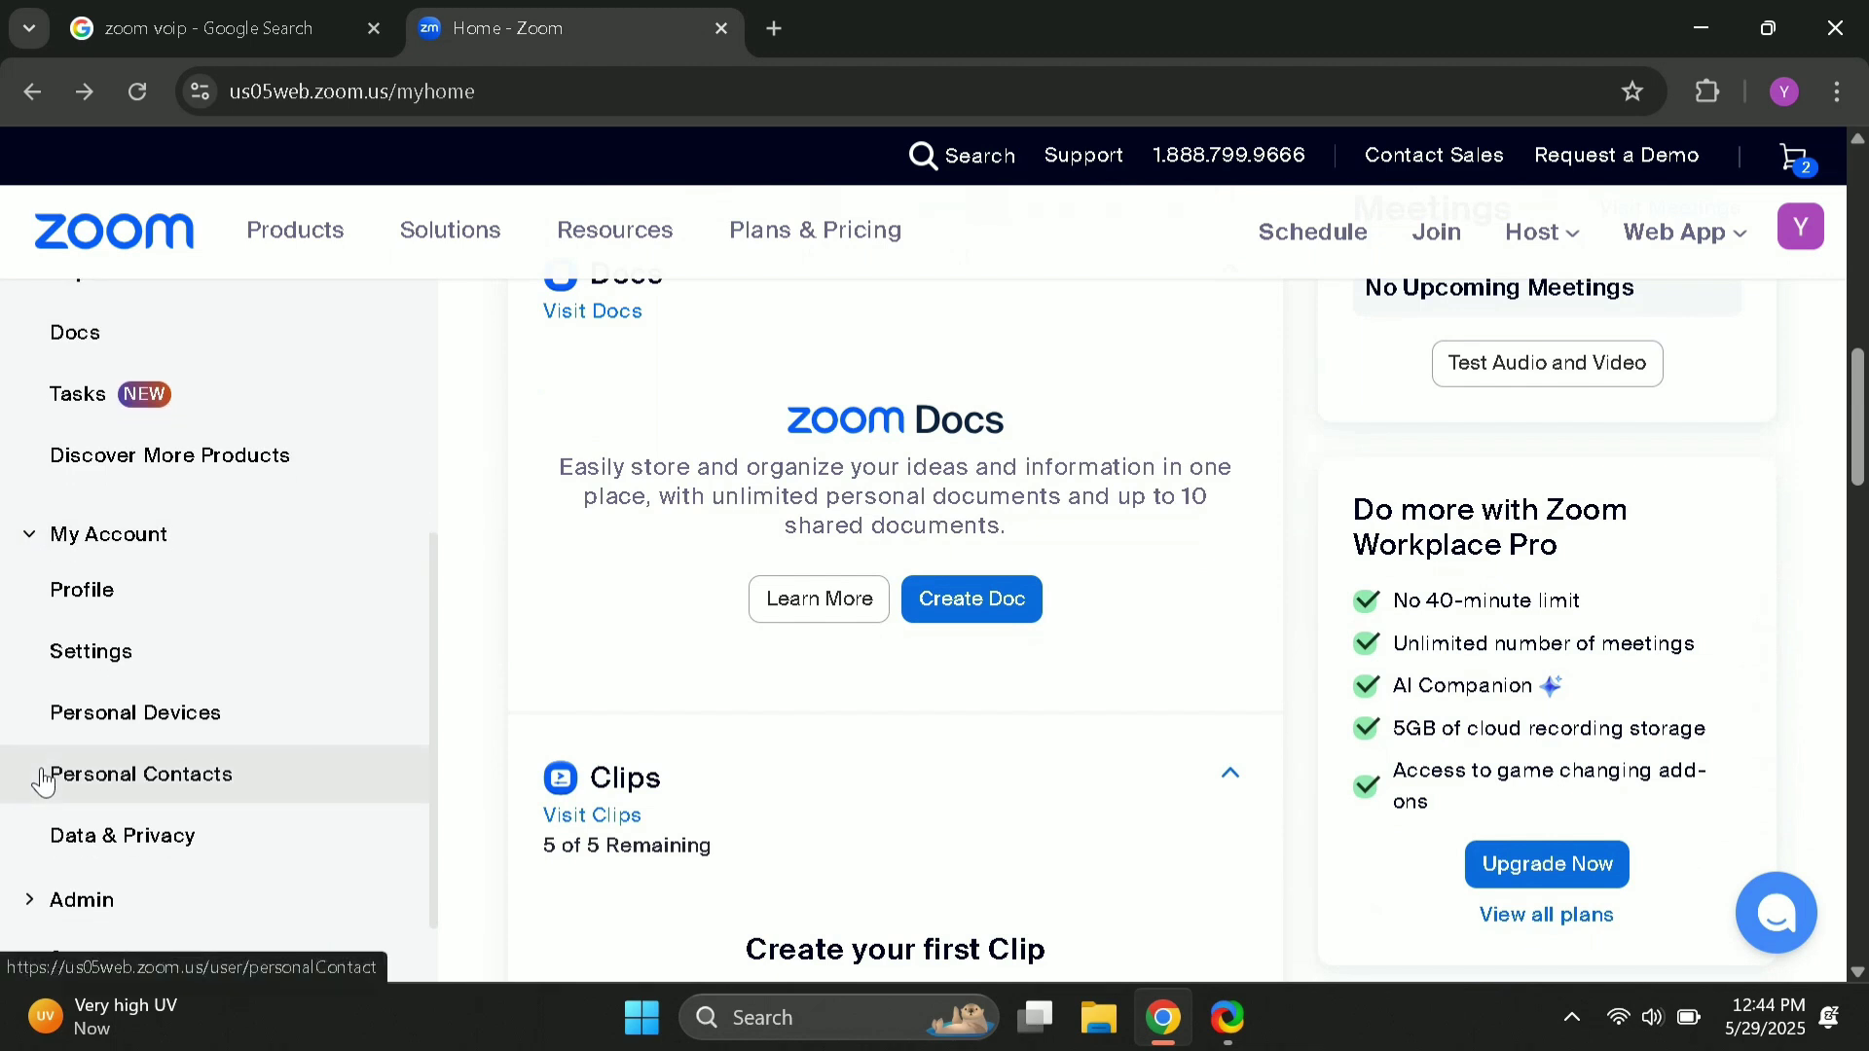
scroll(41, 779, down, 1)
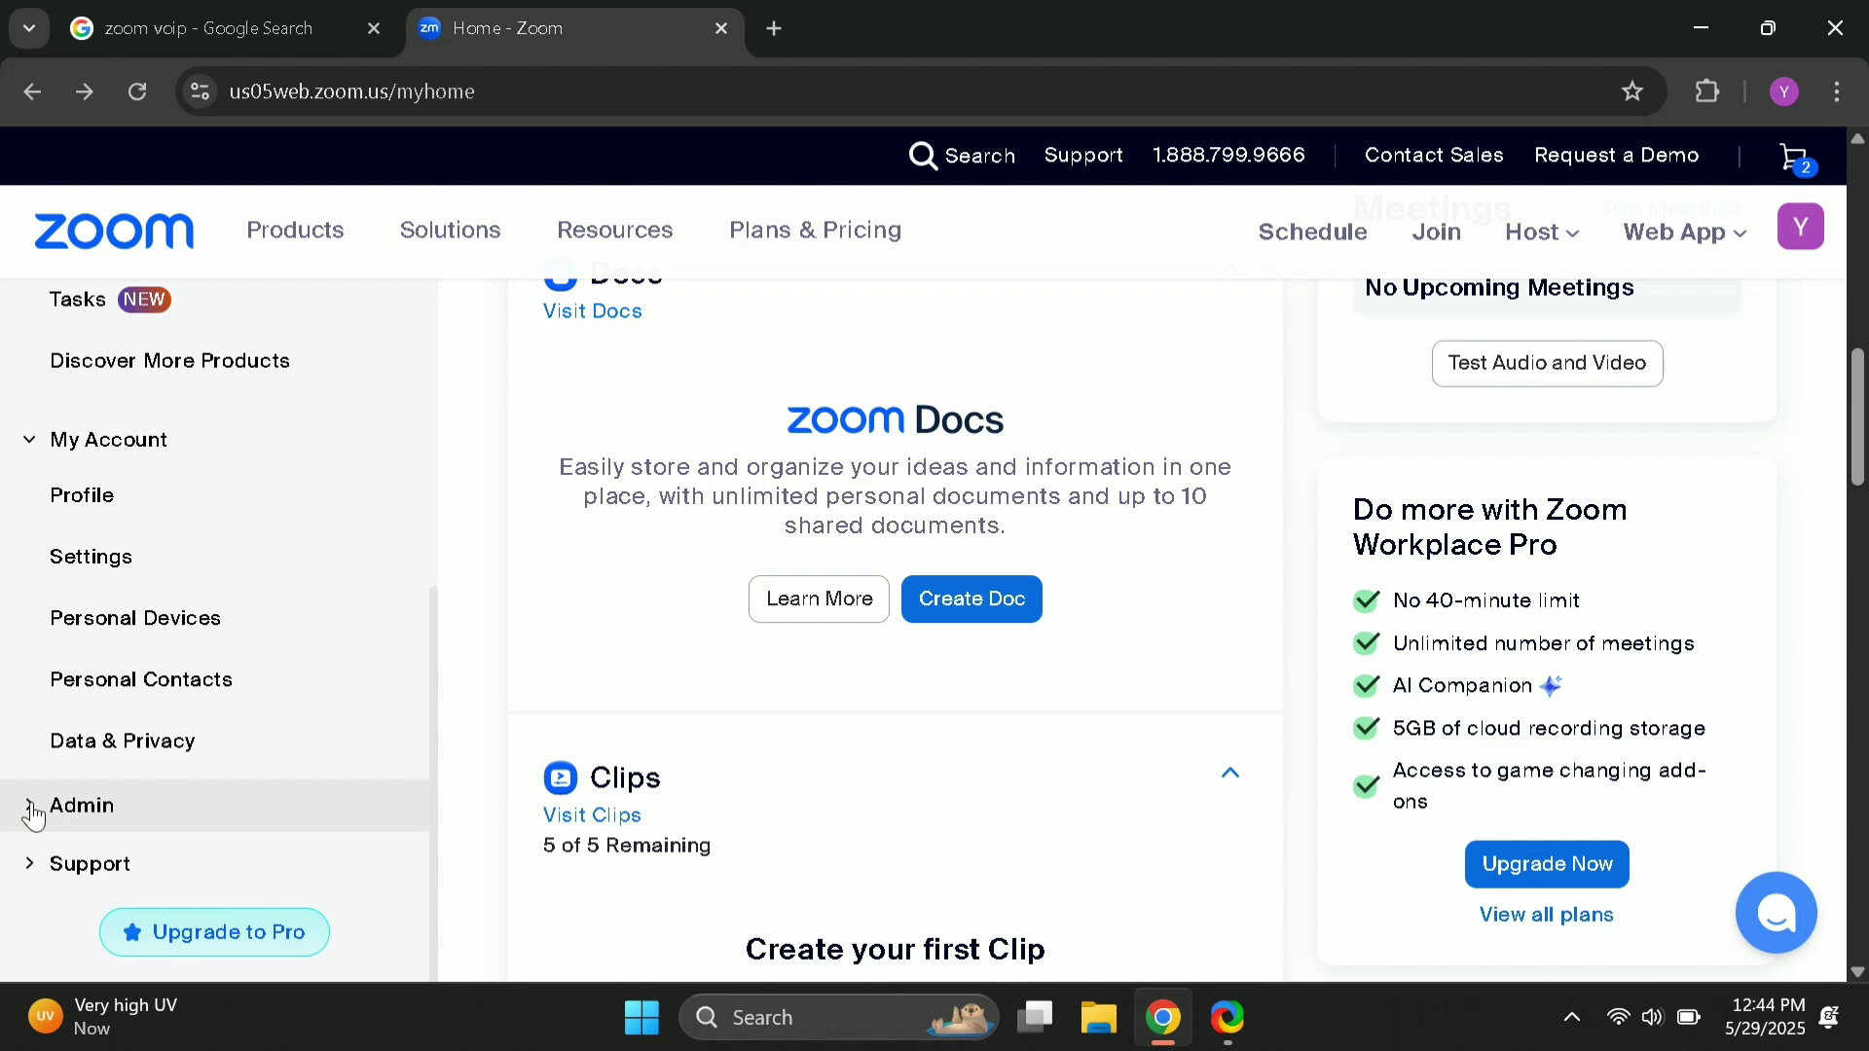
click(34, 815)
scroll(76, 722, down, 3)
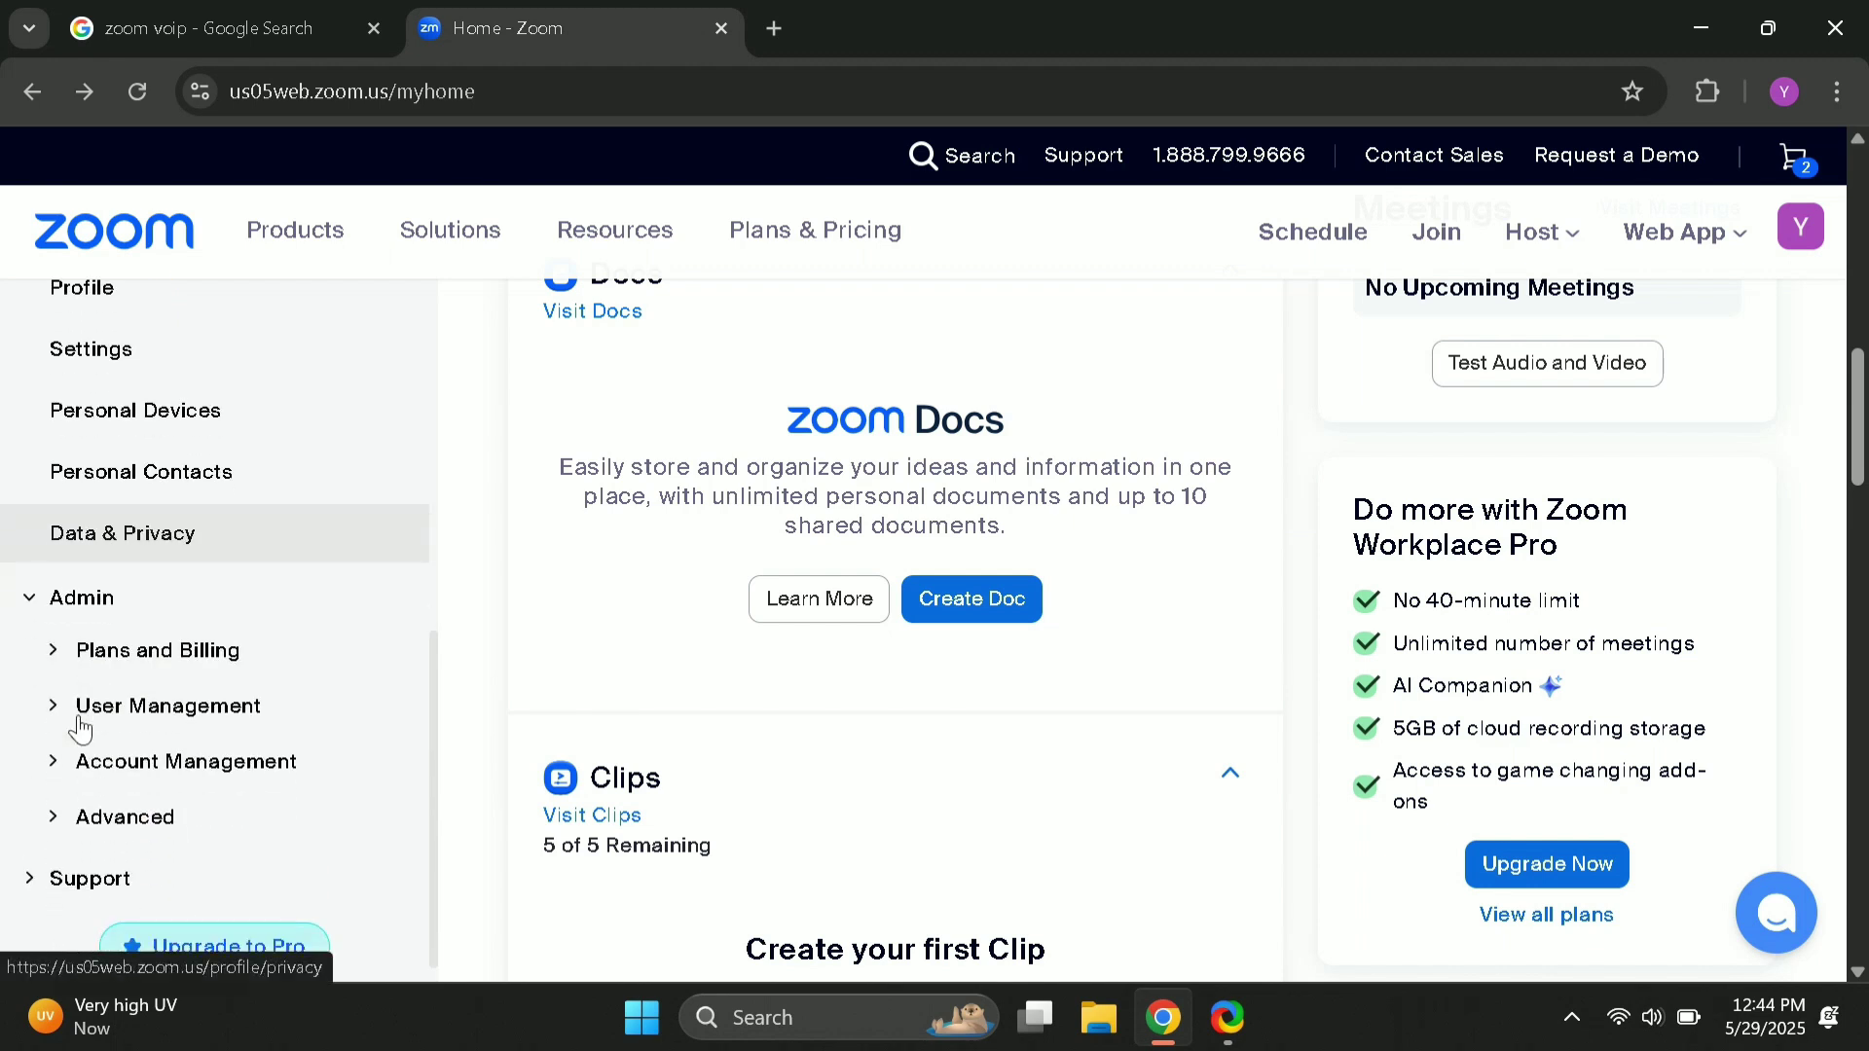
scroll(75, 720, up, 1)
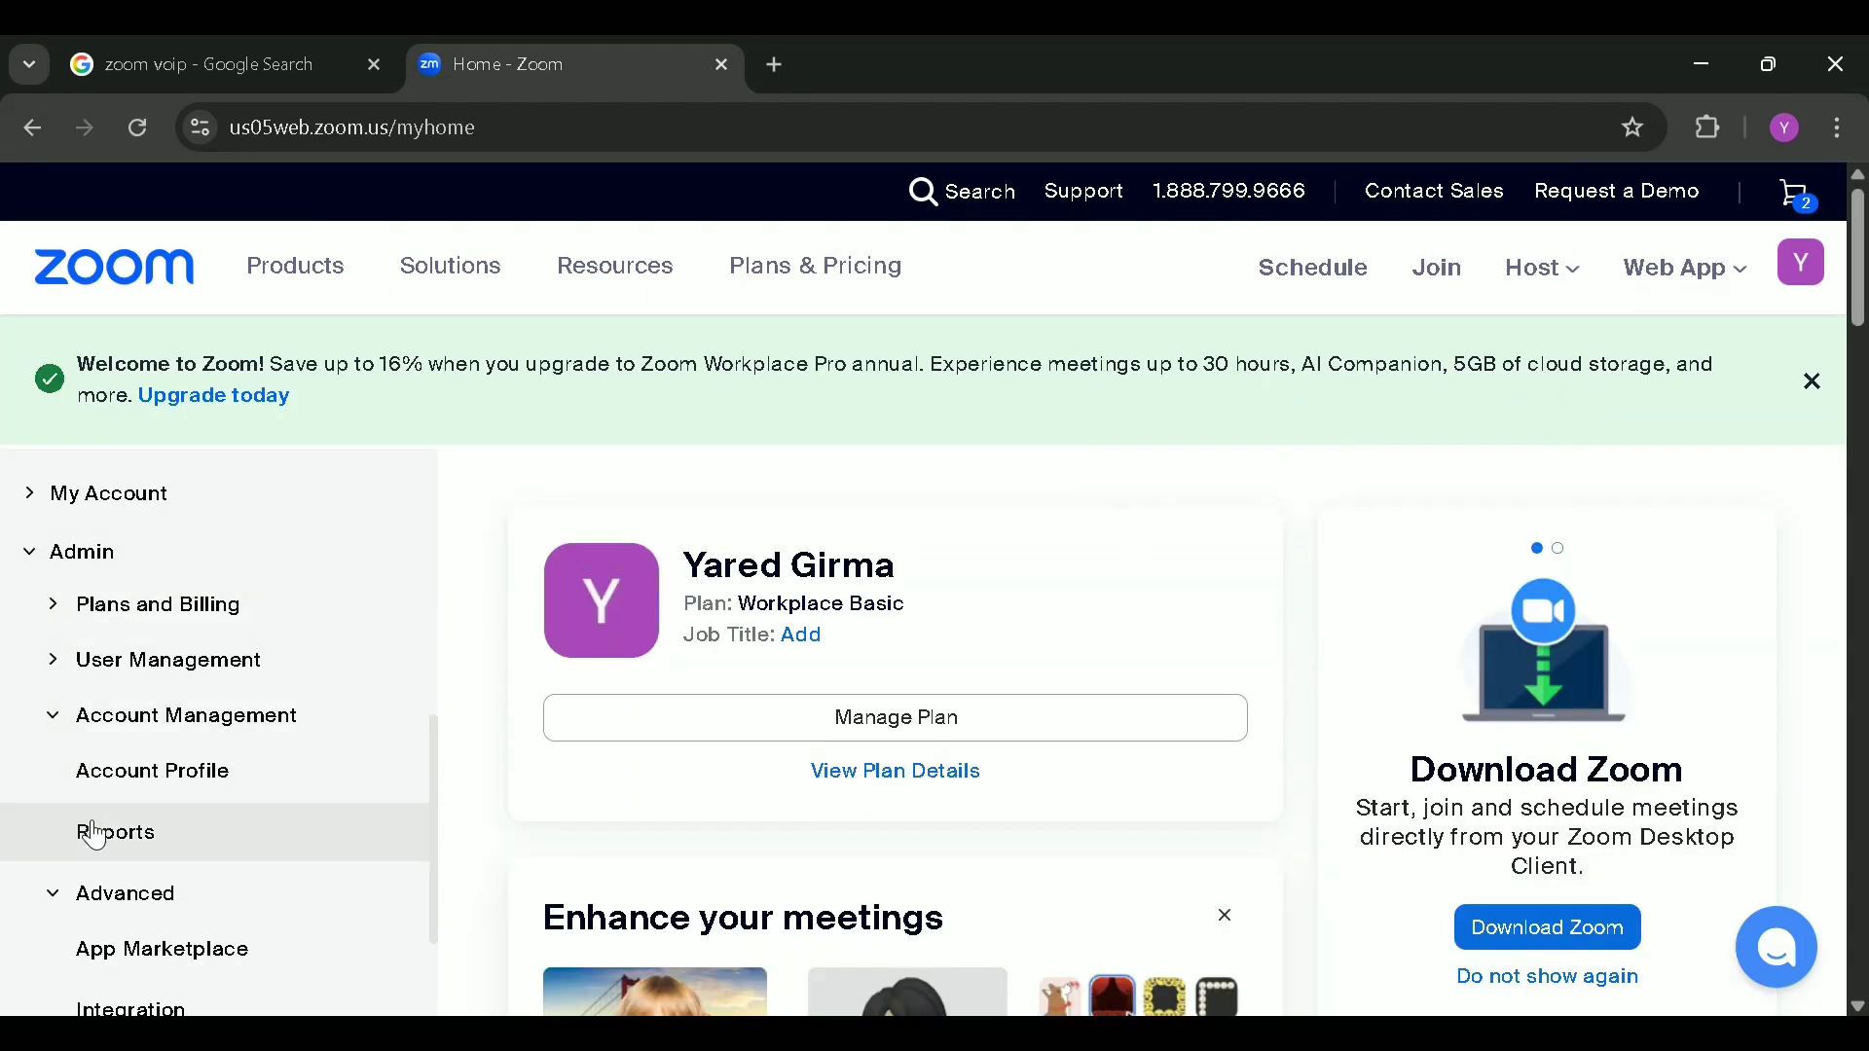
Step: Open the Reports page under Account Management and read the usage reports and the report types requiring the Pro plan
click(95, 834)
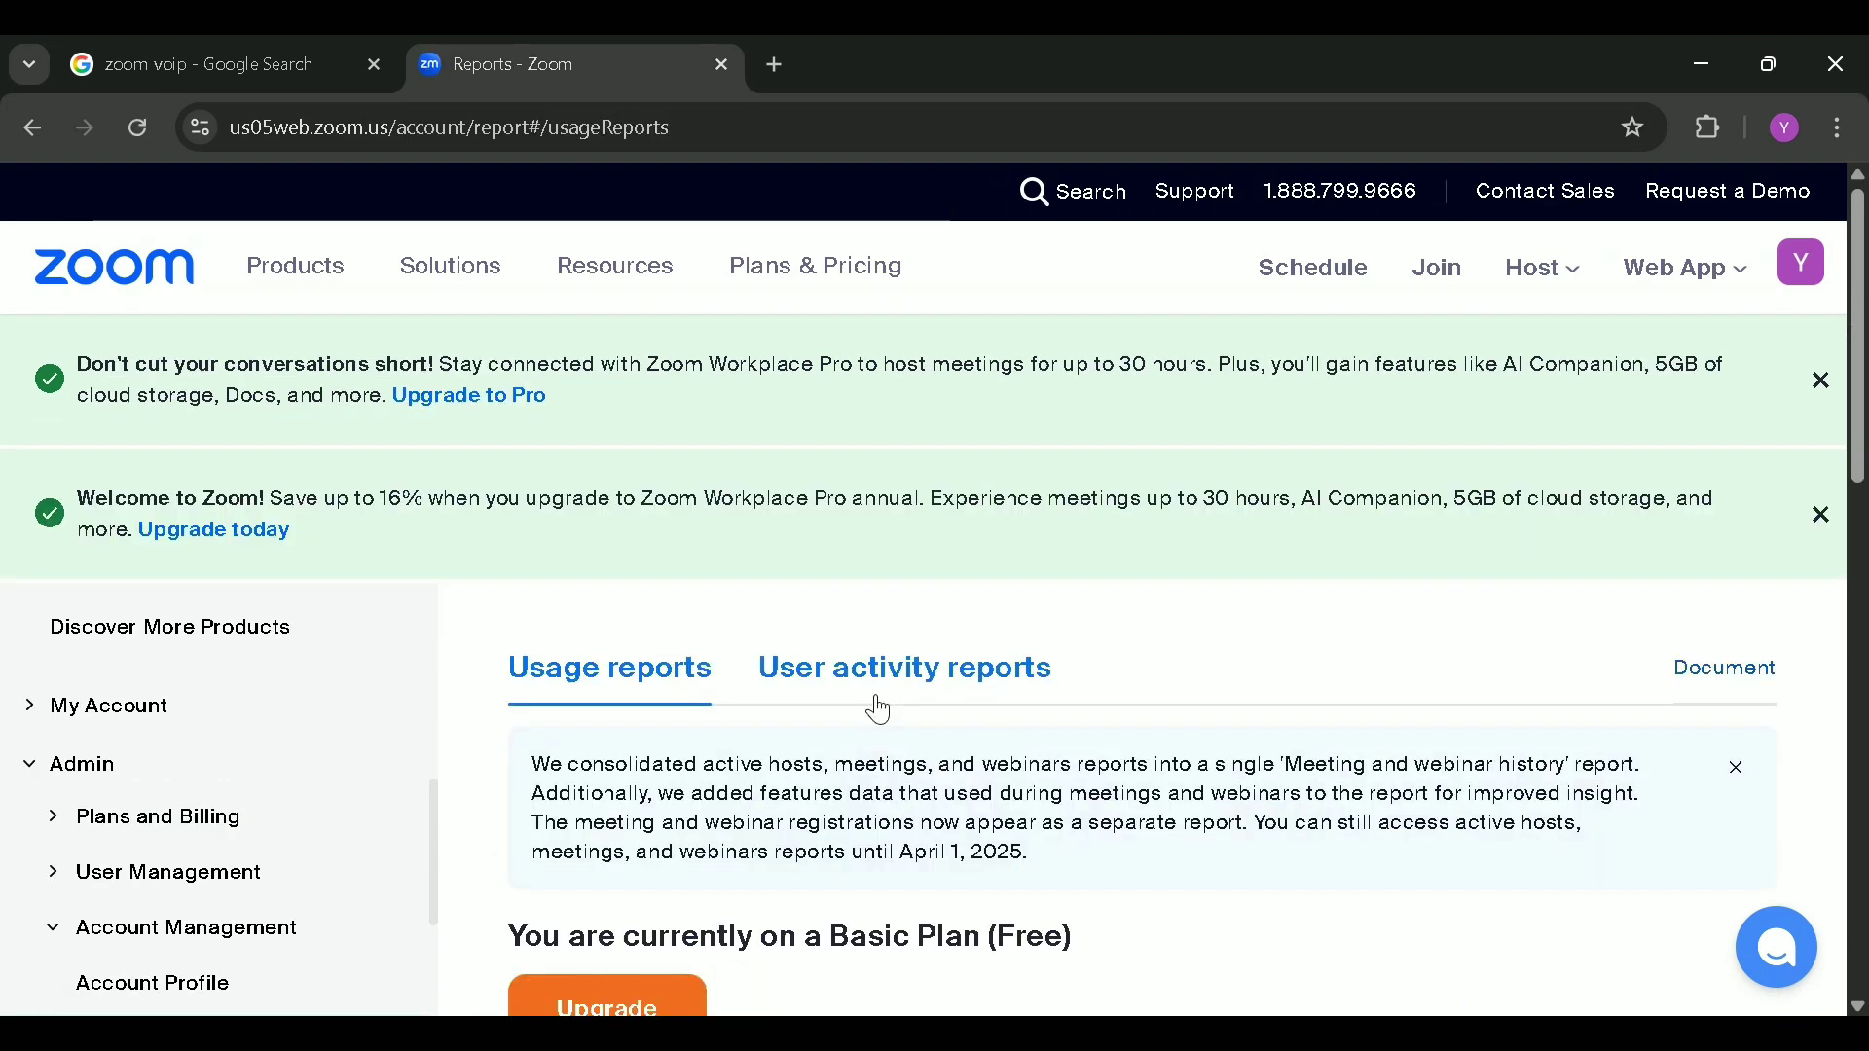
scroll(878, 711, down, 3)
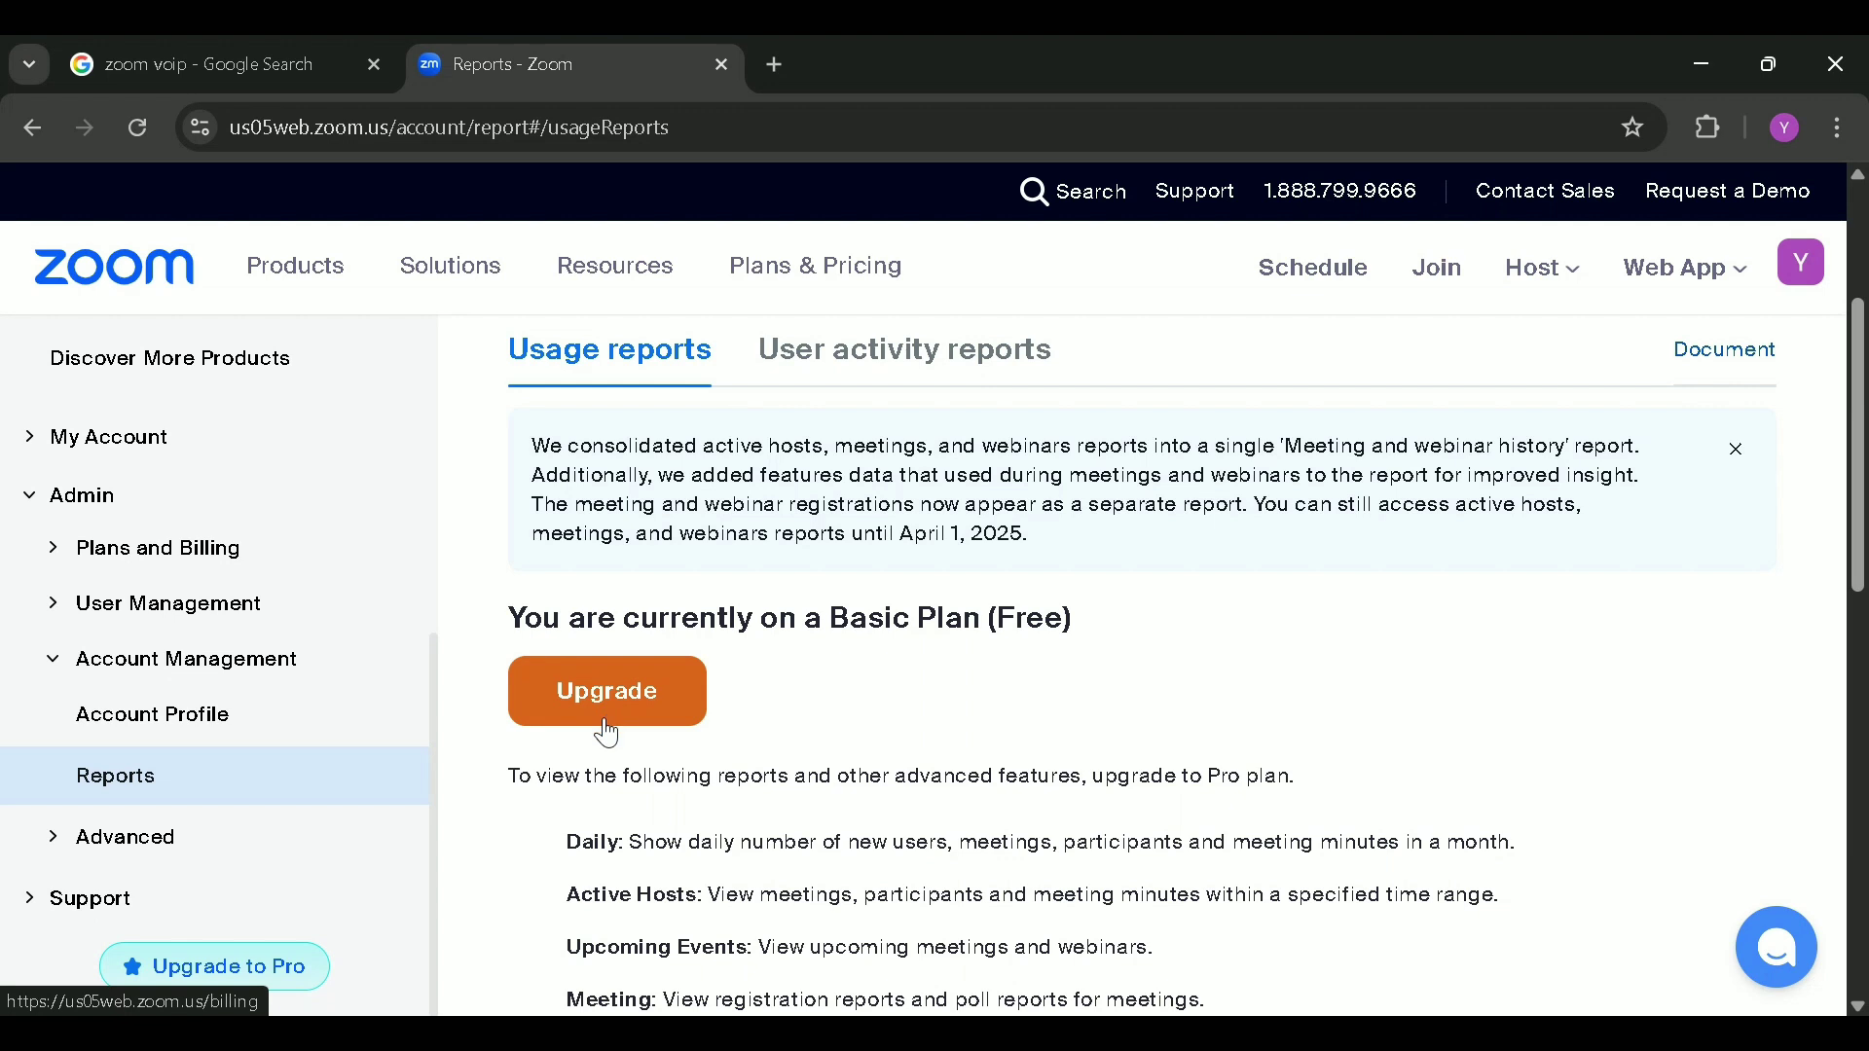
scroll(607, 732, down, 2)
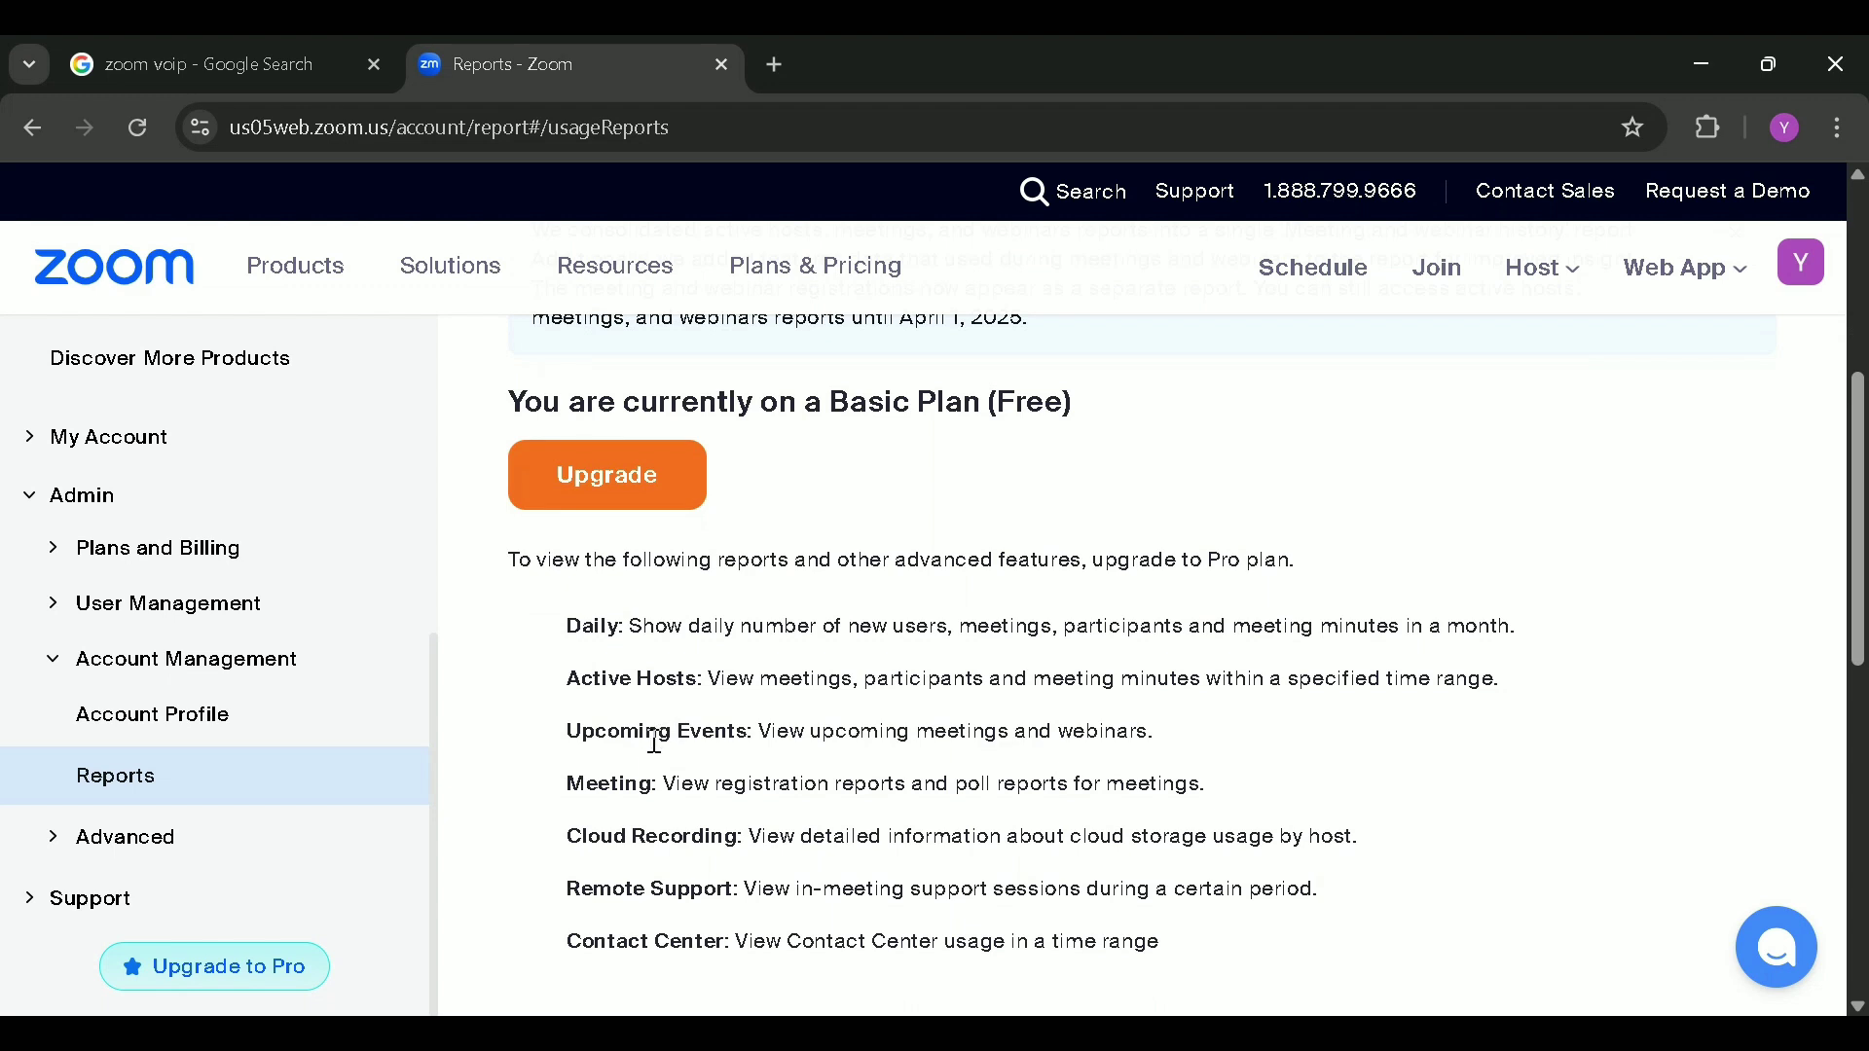
scroll(1047, 889, down, 1)
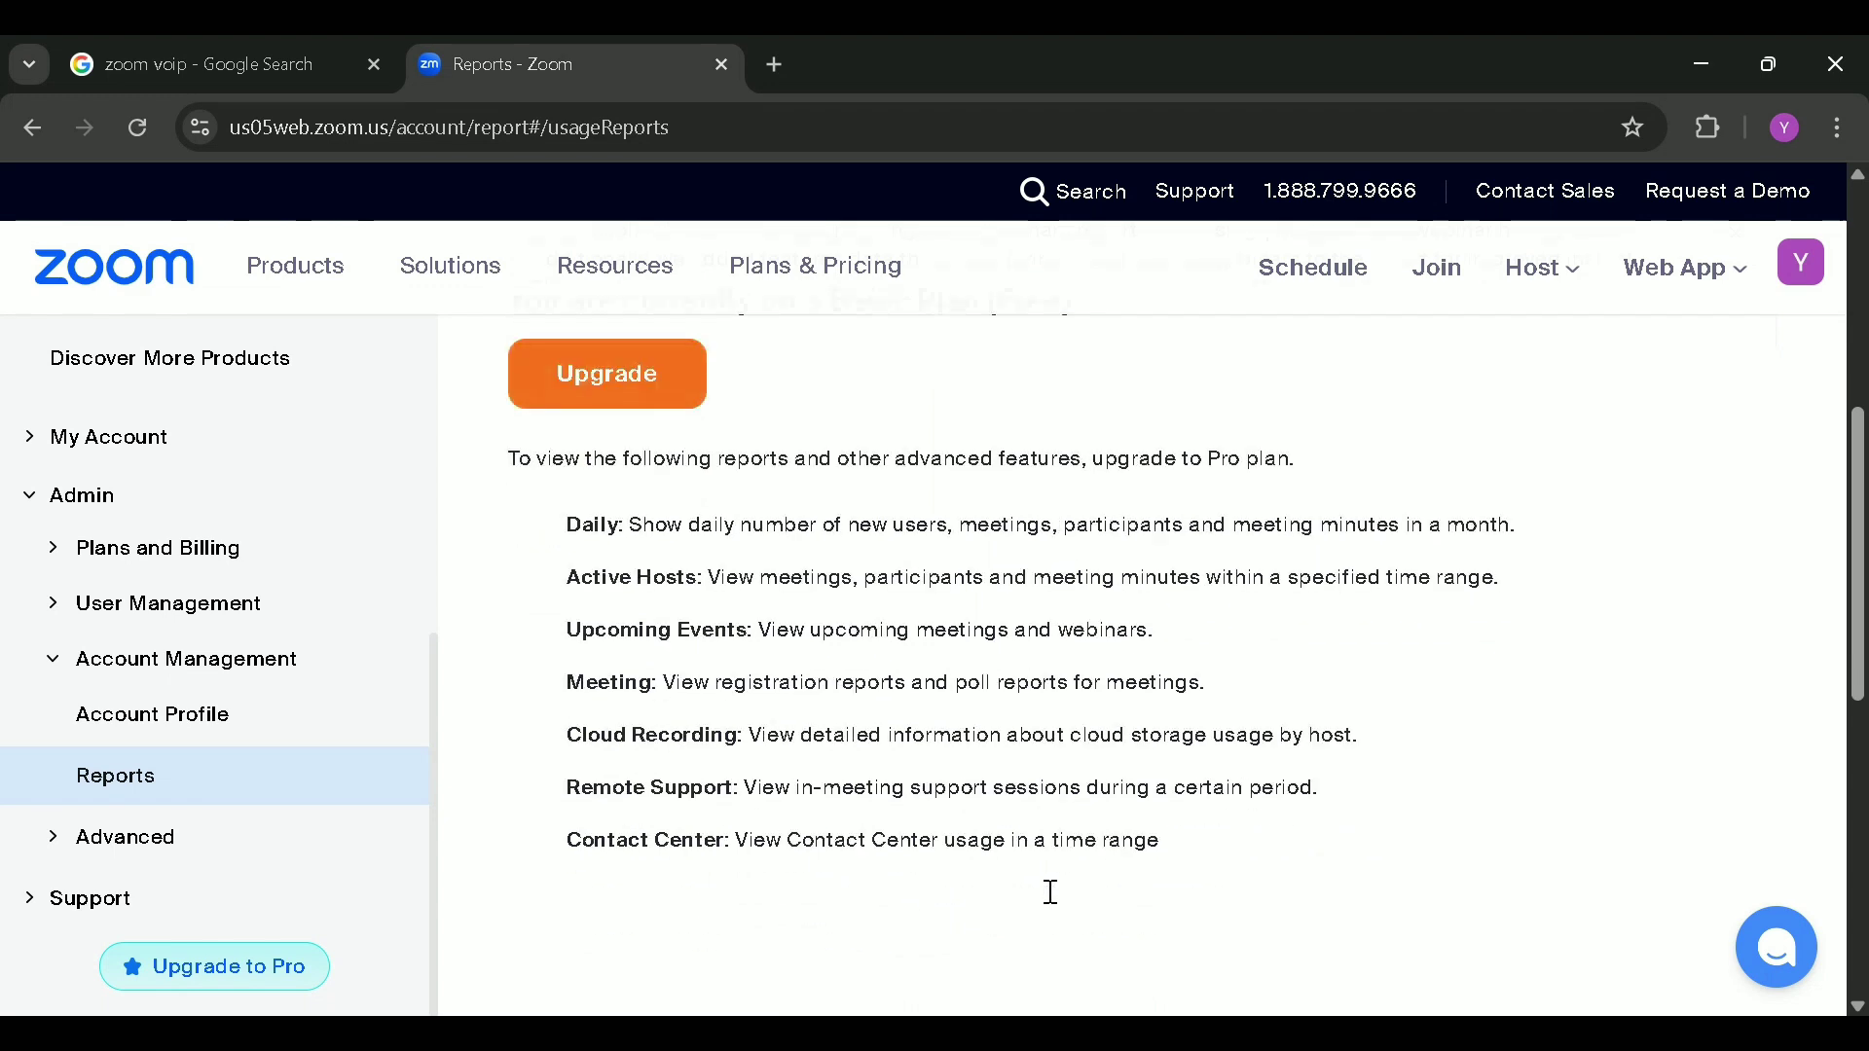
scroll(1051, 891, up, 3)
scroll(1049, 891, up, 1)
scroll(1046, 886, down, 1)
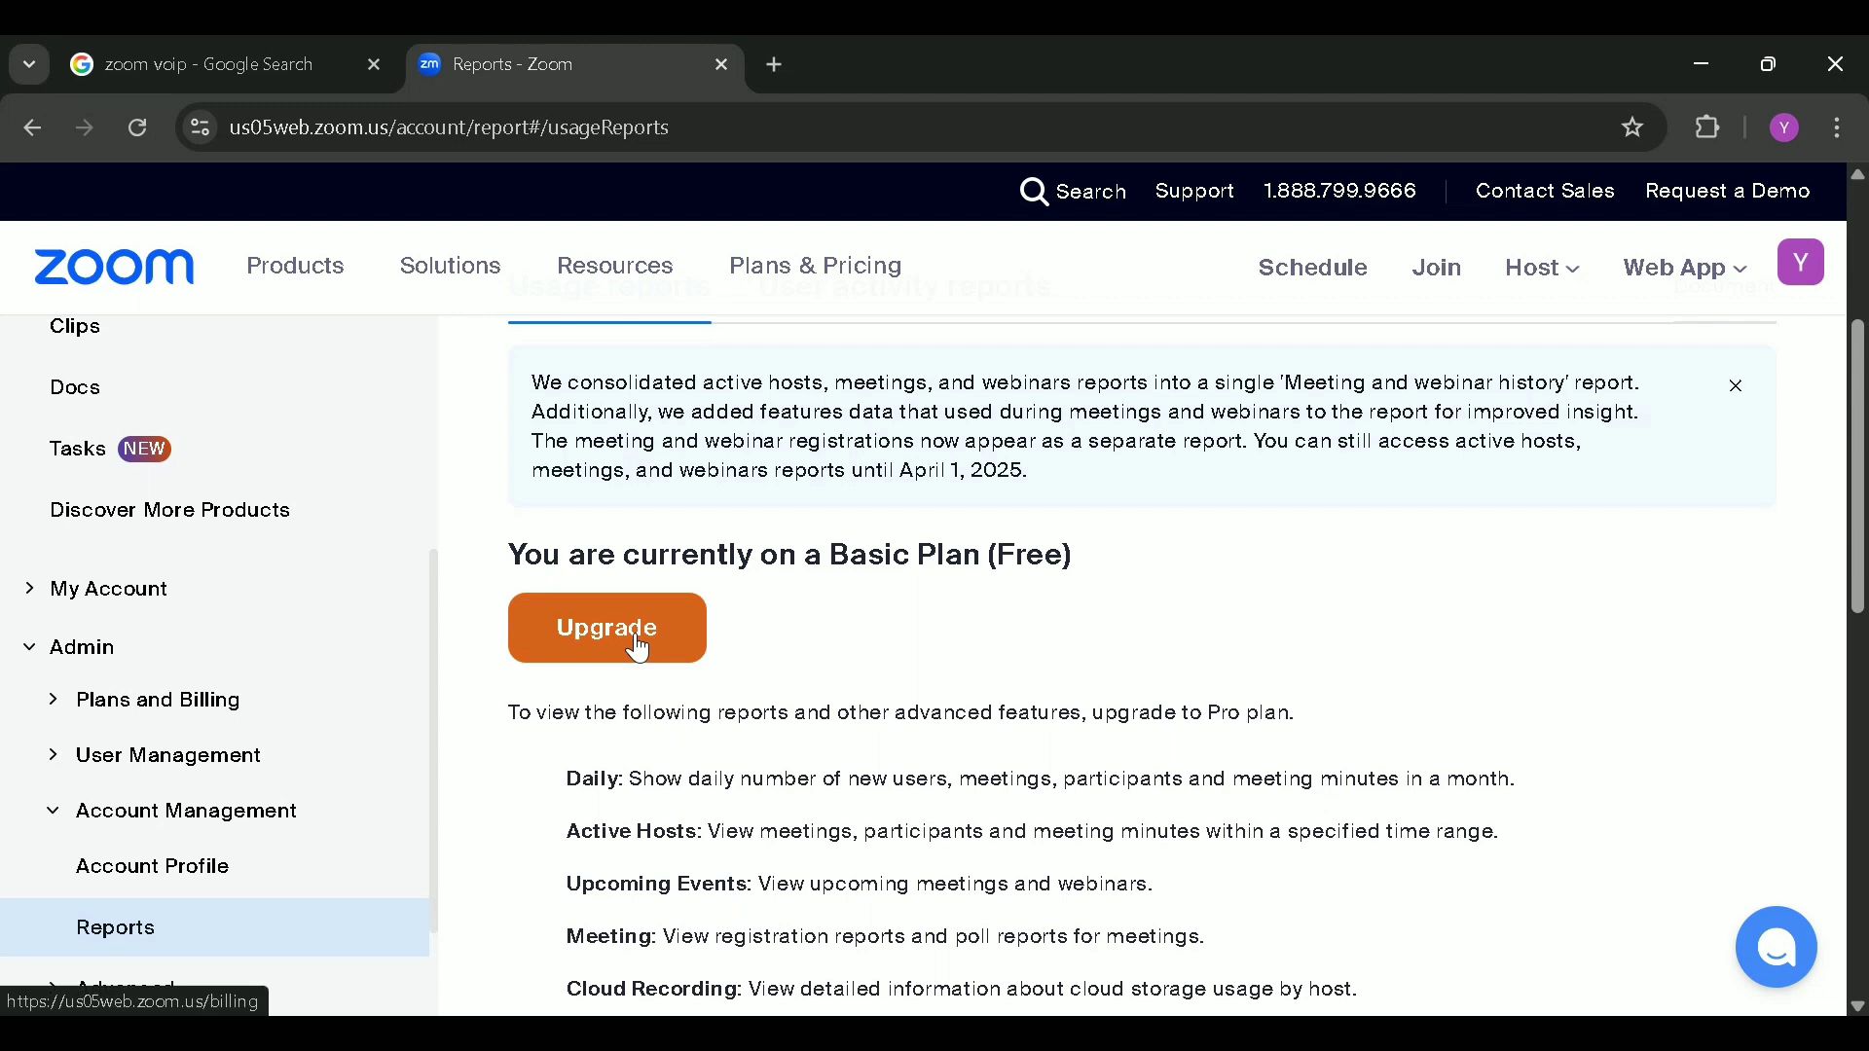
scroll(635, 647, up, 1)
scroll(638, 647, up, 1)
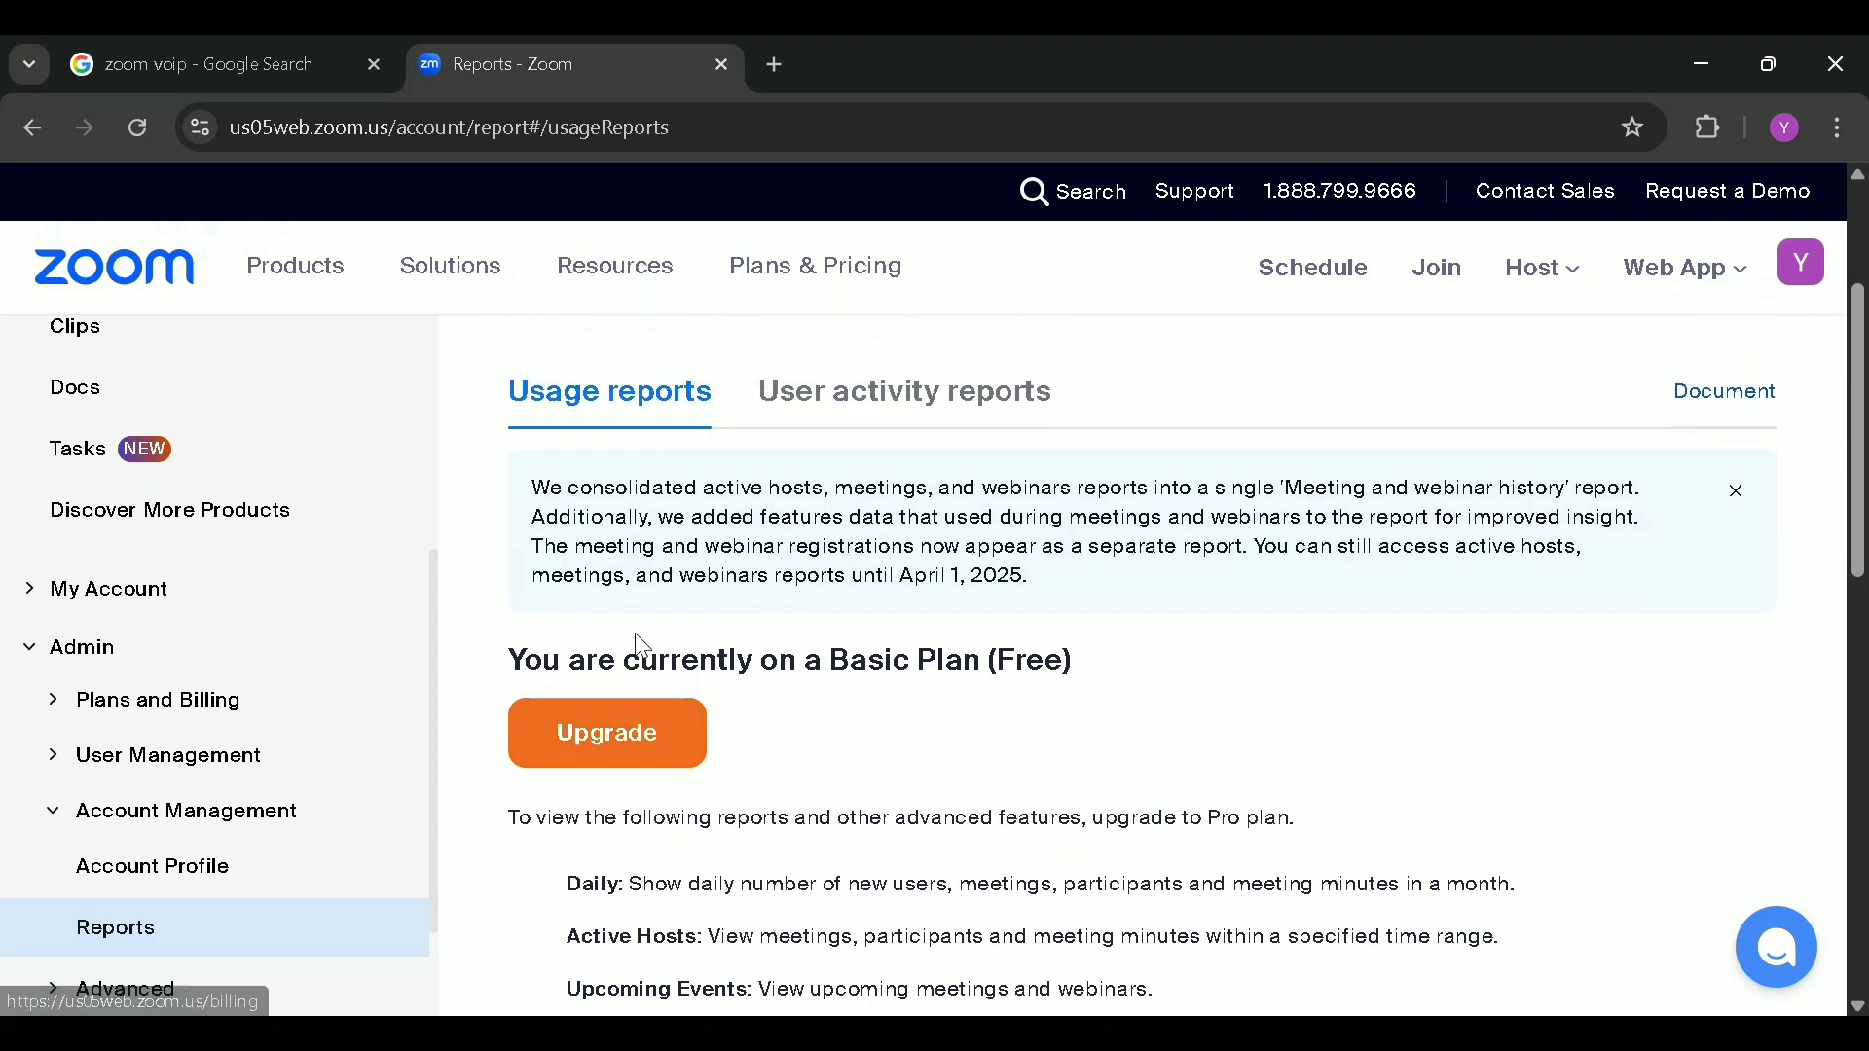
Step: Switch to the user activity reports and read through Reported participants and the listed report types
click(876, 436)
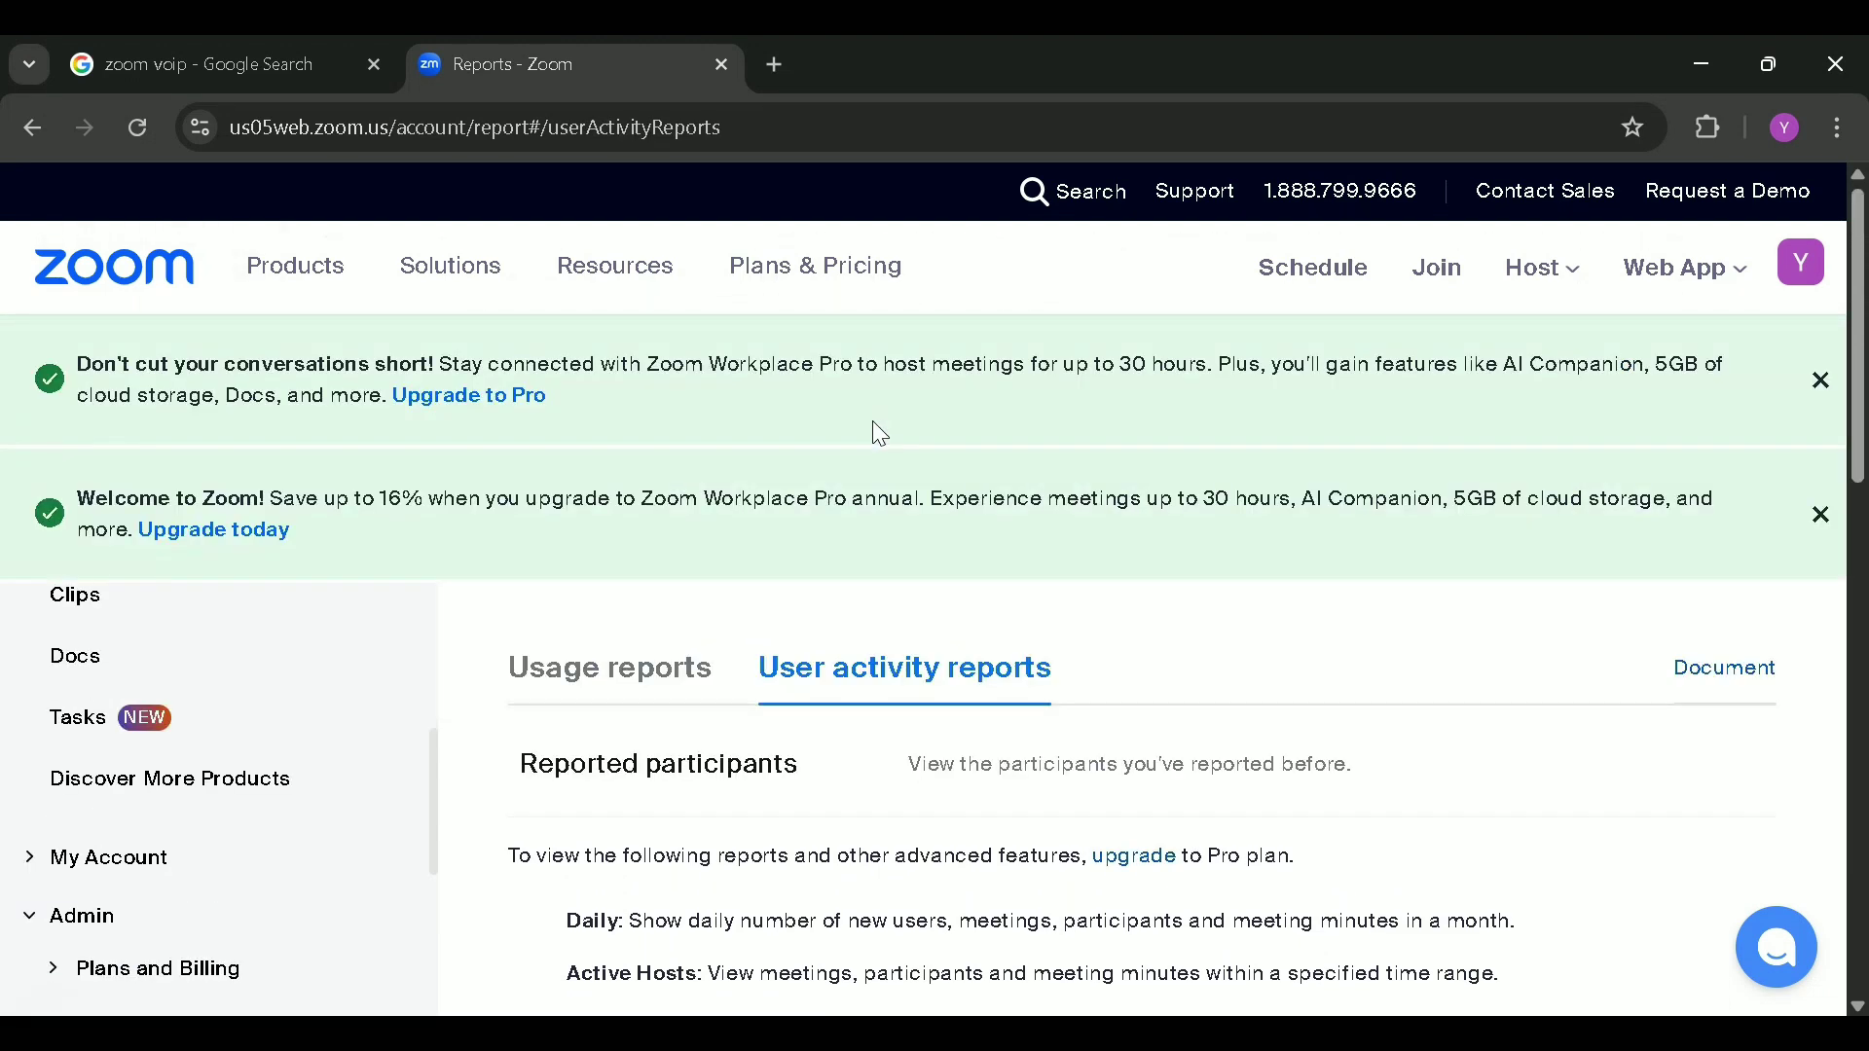
scroll(767, 732, down, 4)
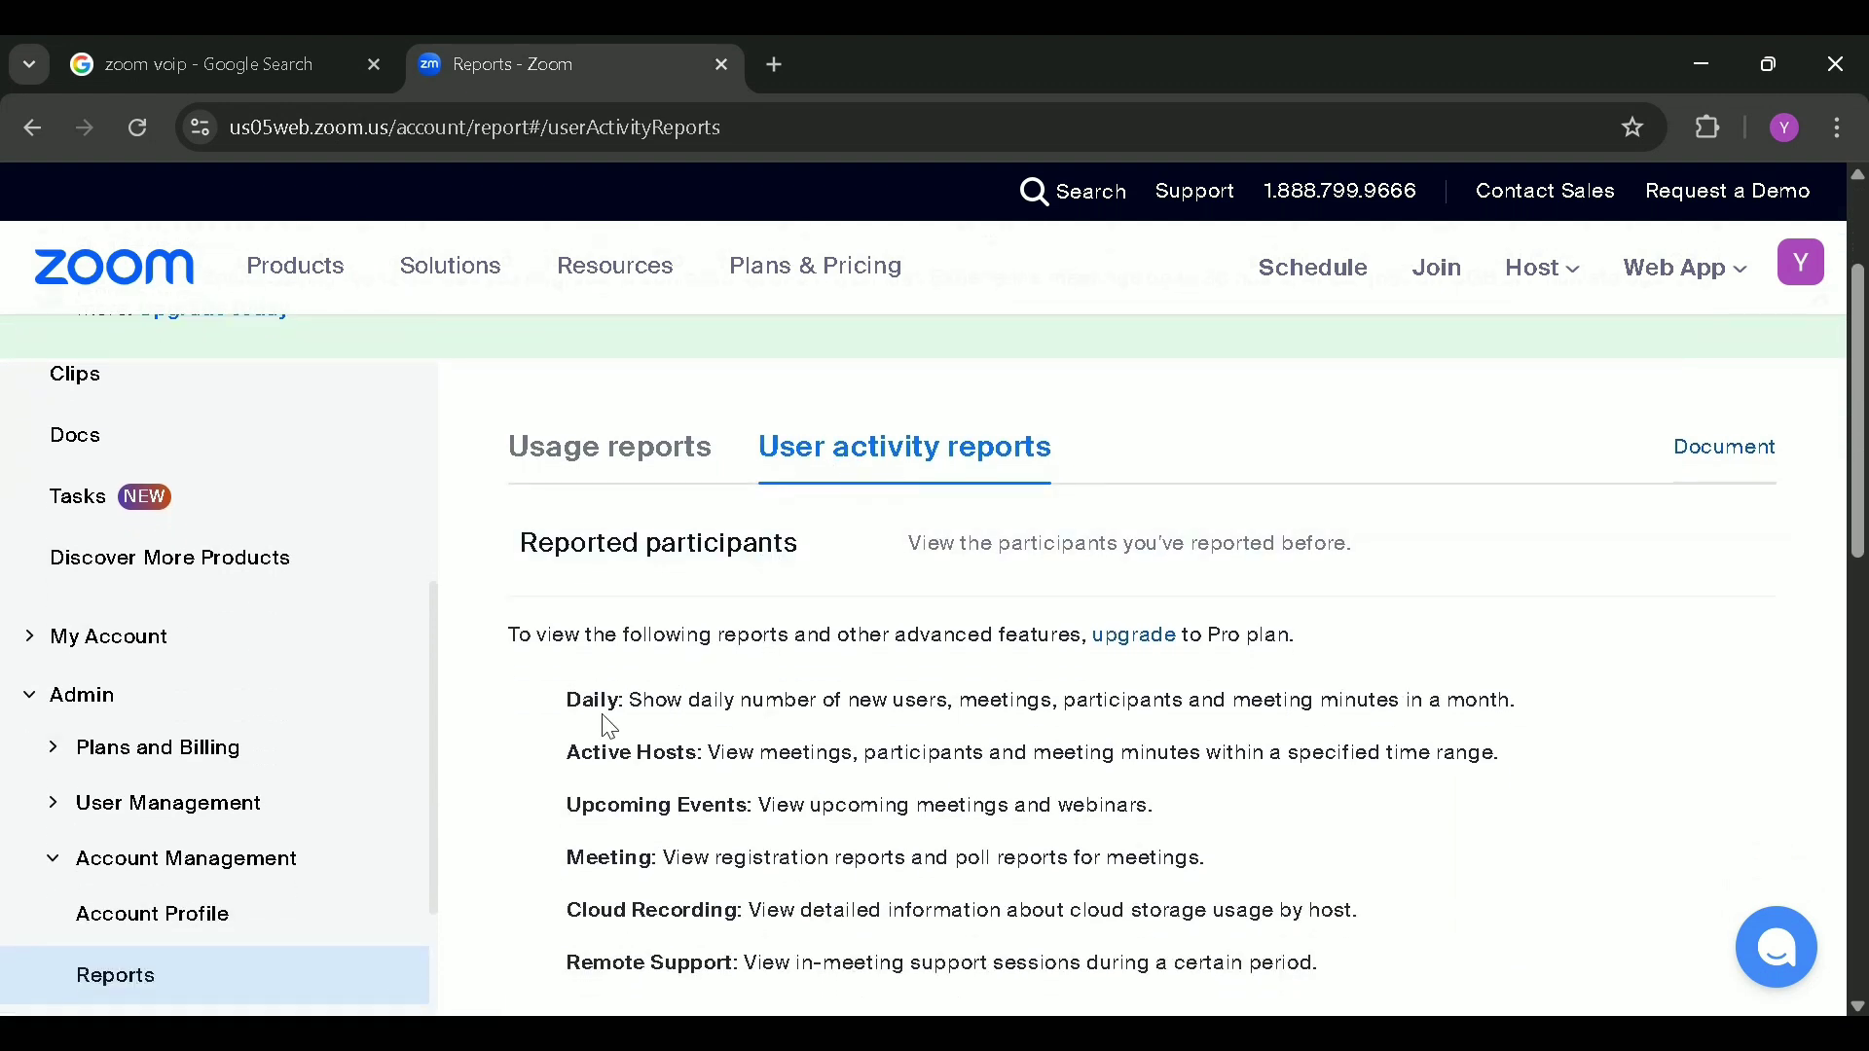
scroll(681, 759, down, 1)
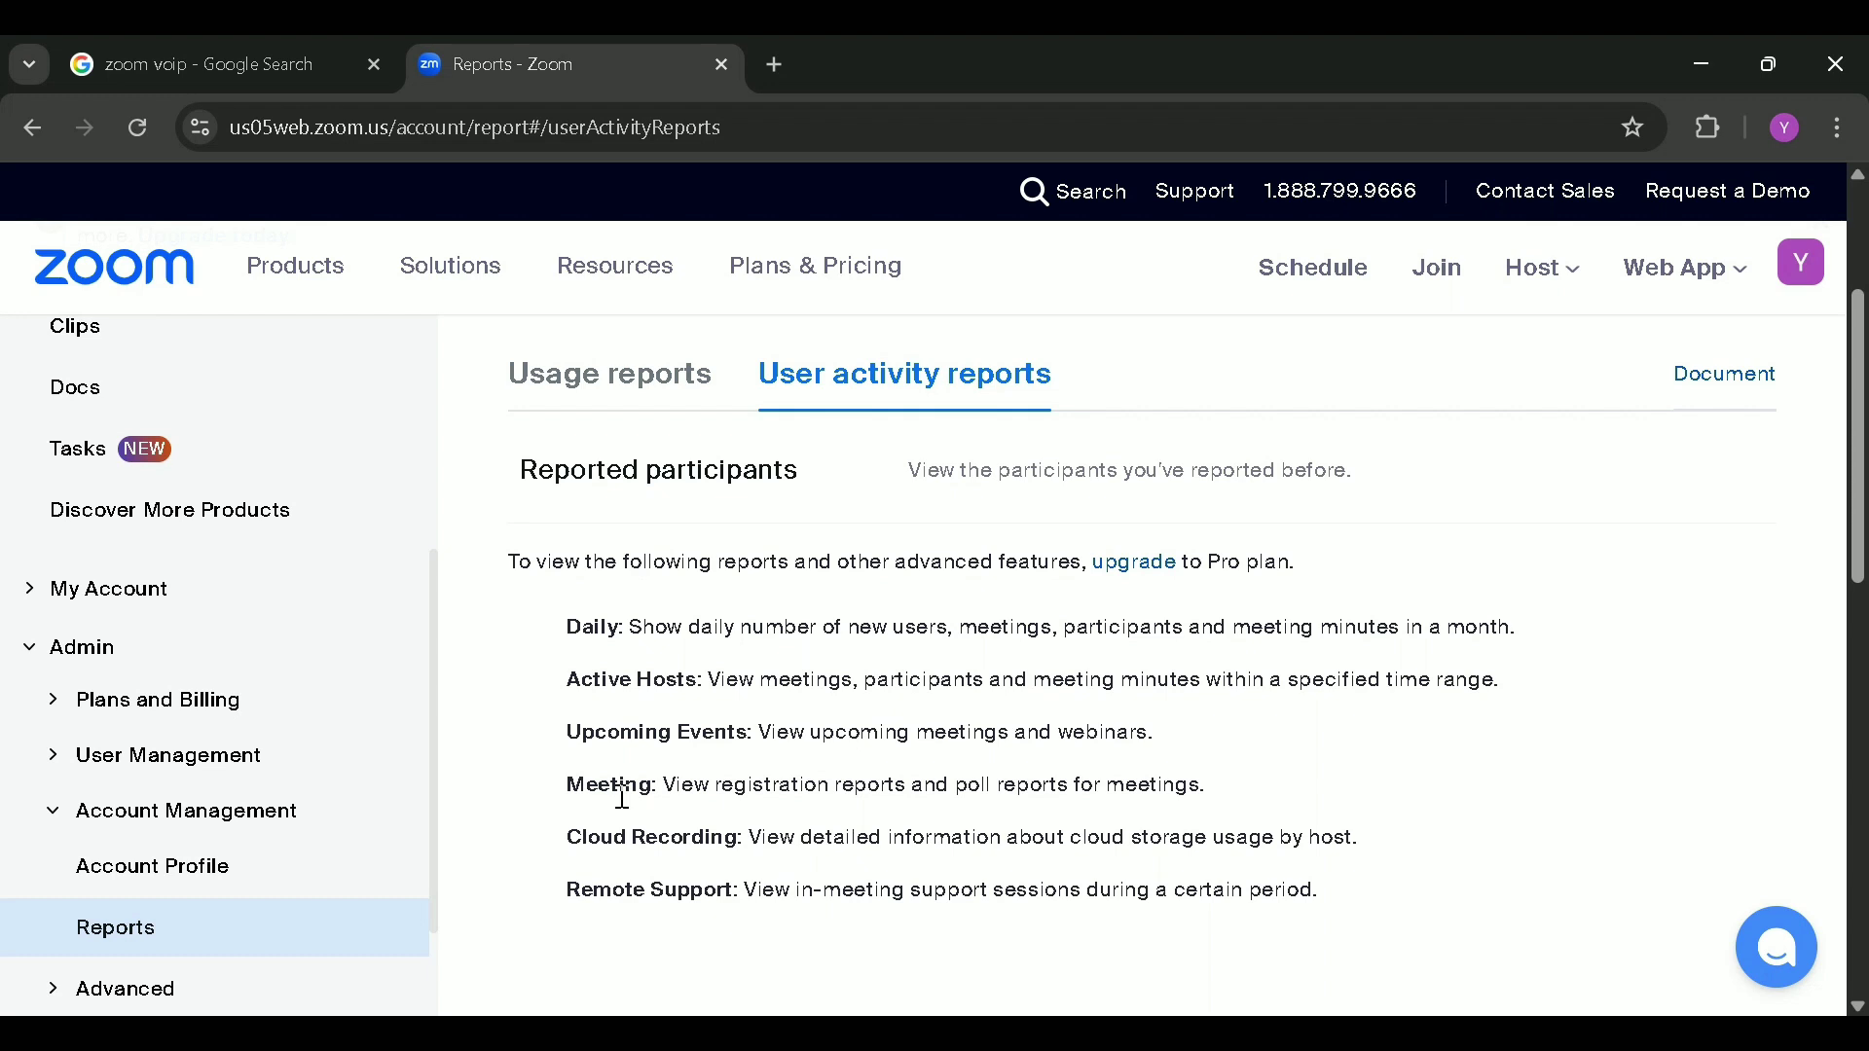
scroll(623, 798, down, 5)
scroll(626, 806, up, 3)
scroll(623, 807, up, 3)
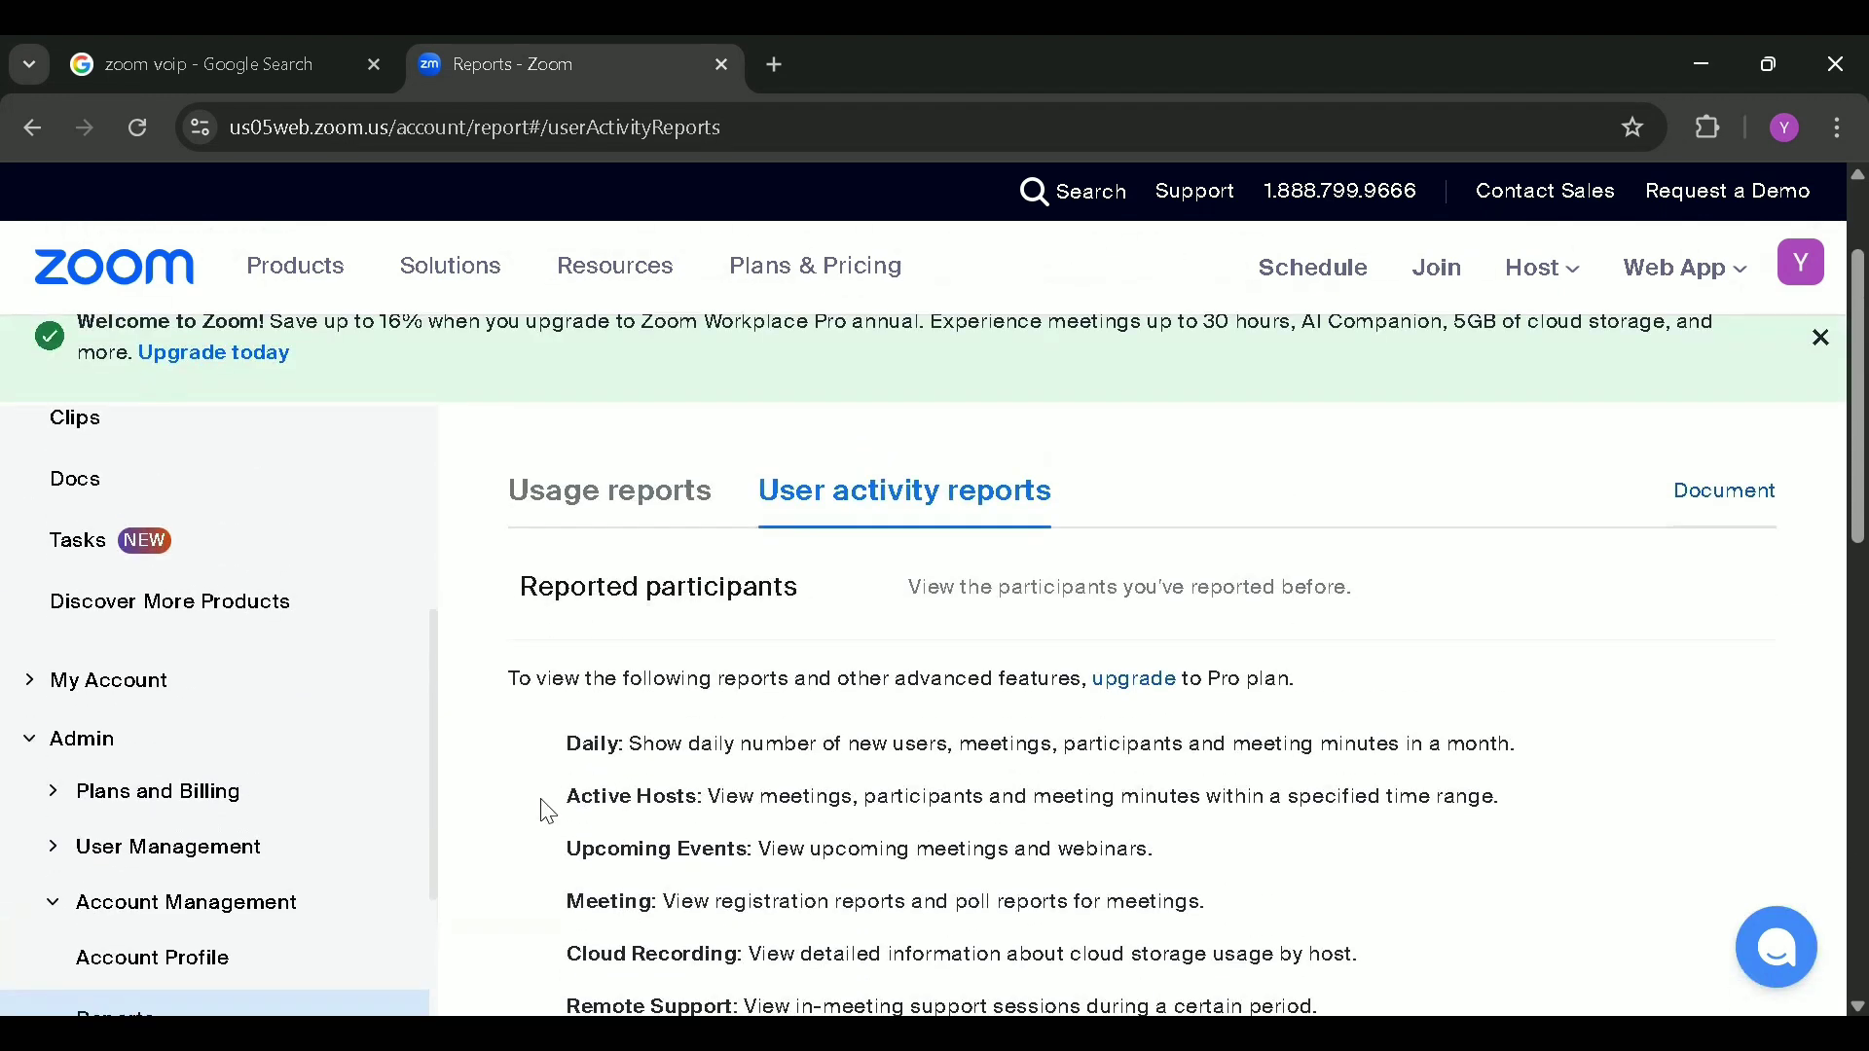